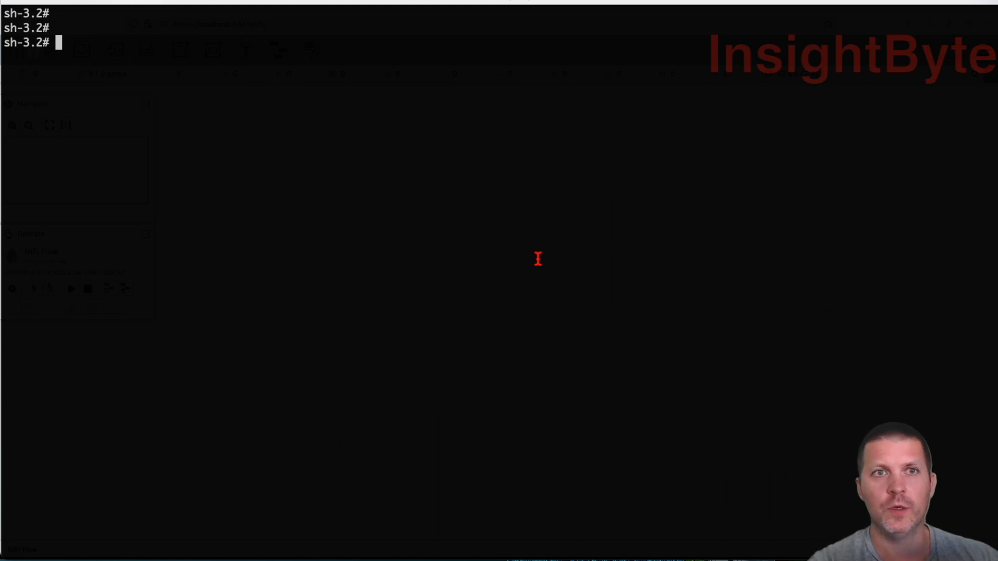
Step: Change to the /opt/nifi/ directory and list its contents with ls -ltr
{"action": "type", "text": "cd "}
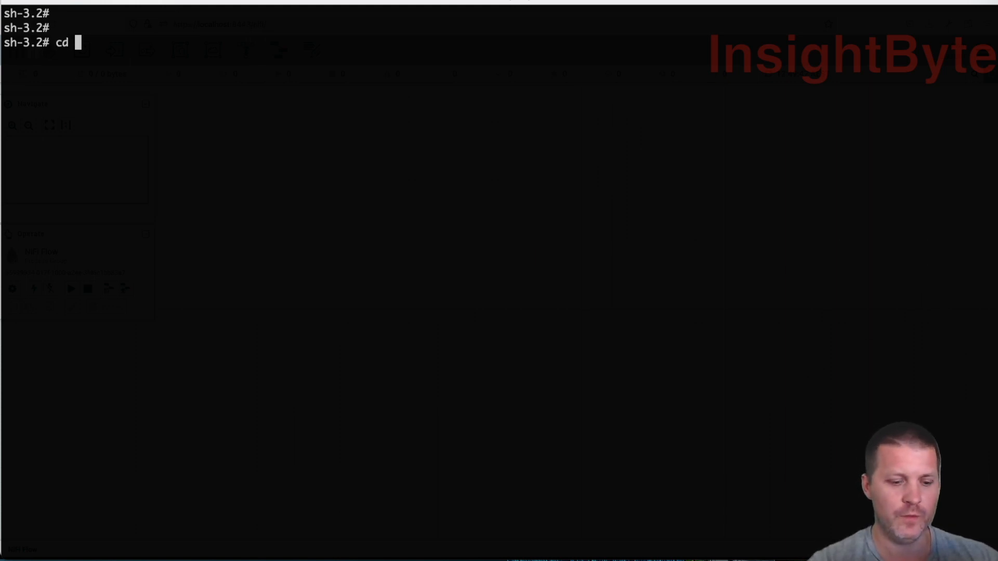
{"action": "type", "text": "/opt/"}
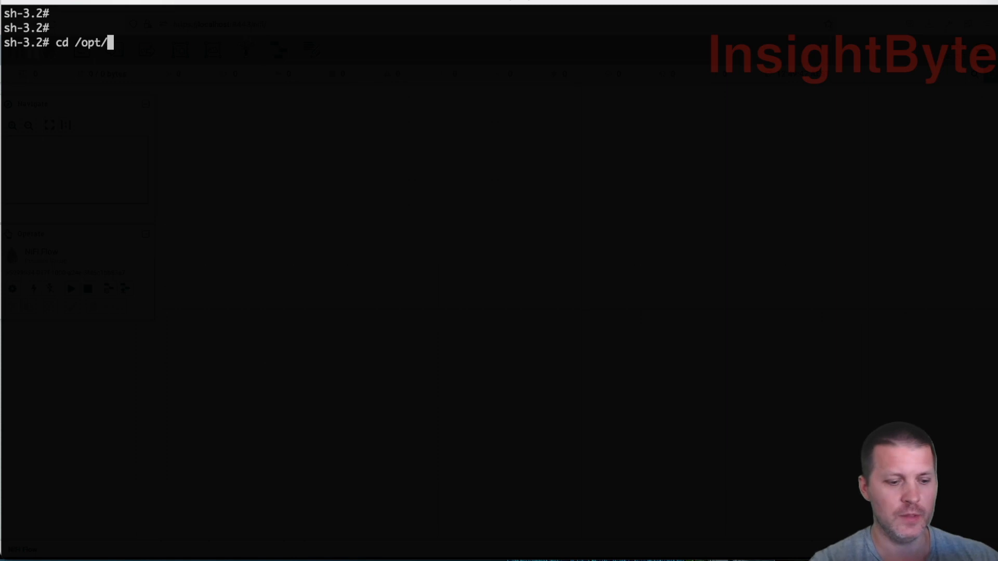
{"action": "type", "text": "nifi/"}
{"action": "key", "text": "Return"}
{"action": "type", "text": "l"}
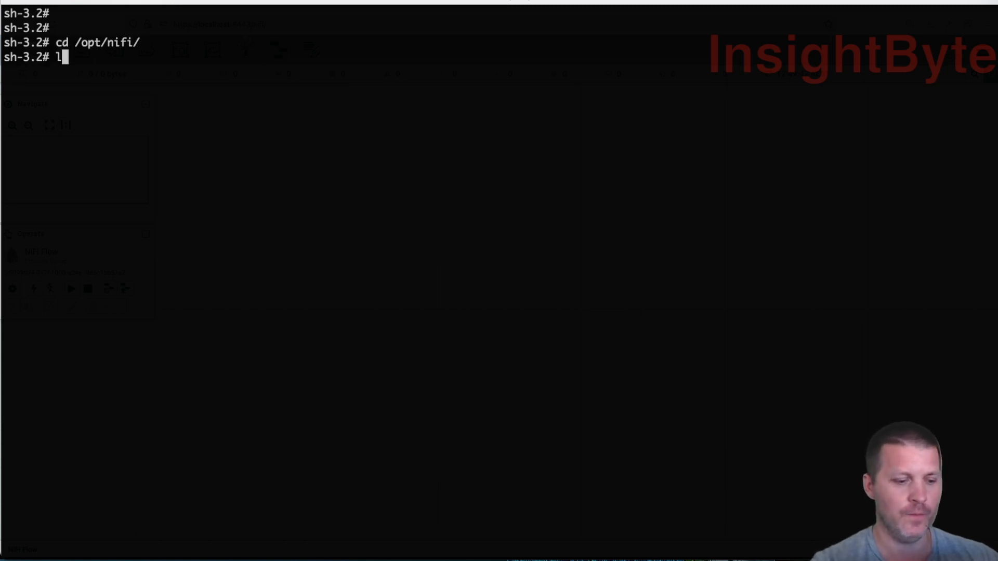
{"action": "type", "text": "s -ltr"}
{"action": "key", "text": "Return"}
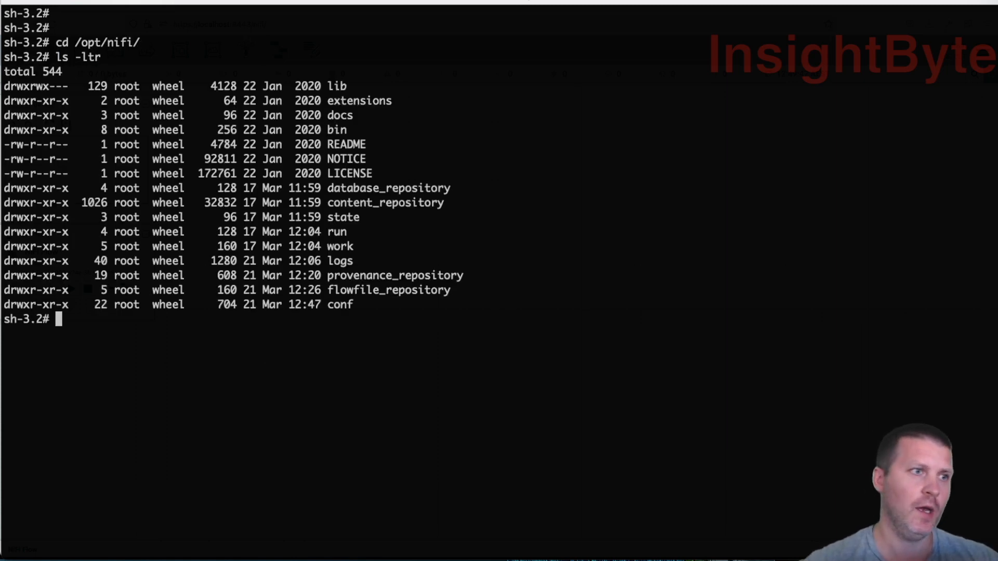
Step: Enter the logs directory of the NiFi installation and list its files with ls -ltr
{"action": "double_click", "coordinate": [342, 261]}
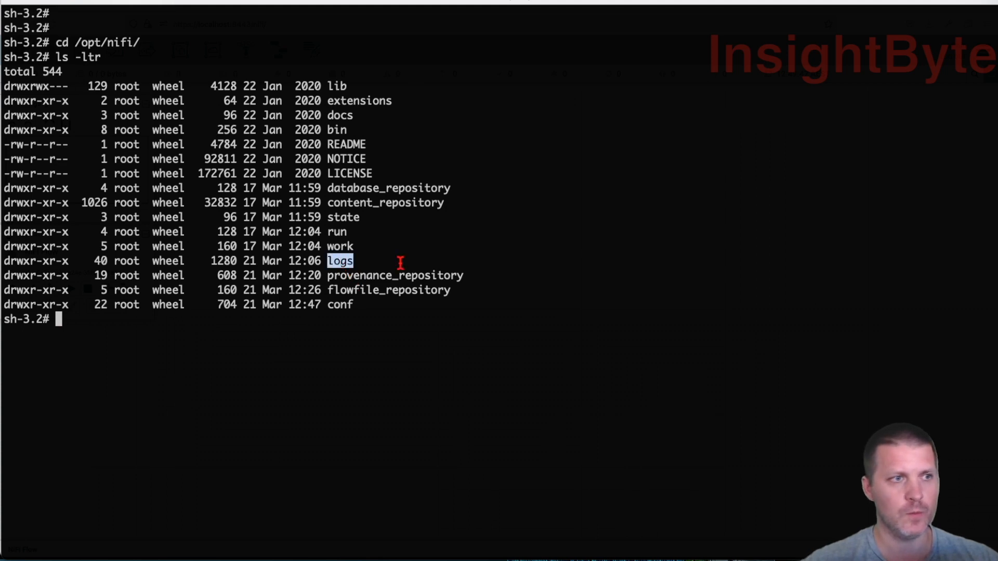
{"action": "left_click", "coordinate": [419, 260]}
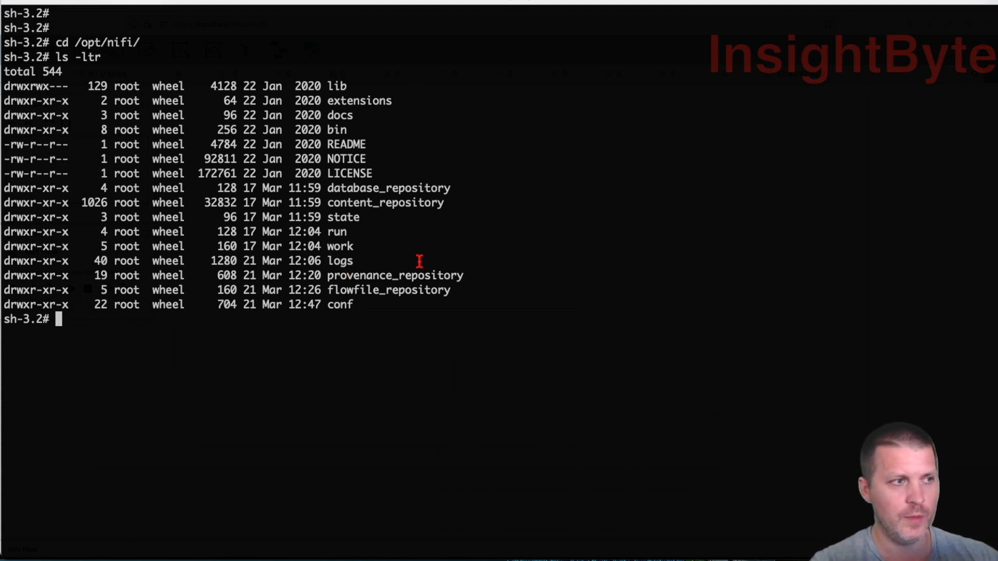
{"action": "type", "text": "cd logs/"}
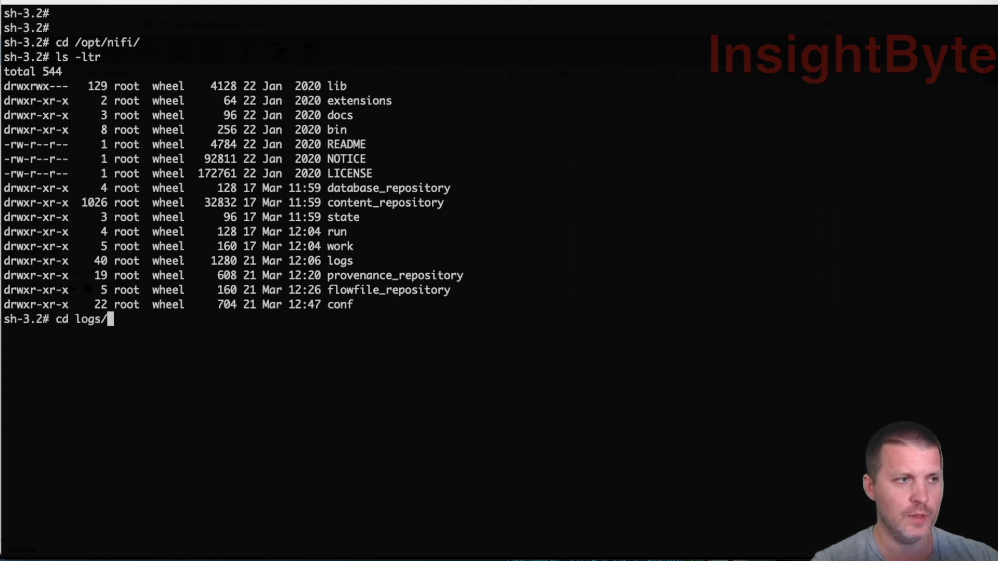
{"action": "key", "text": "Return"}
{"action": "type", "text": "ls -ltr"}
{"action": "key", "text": "Return"}
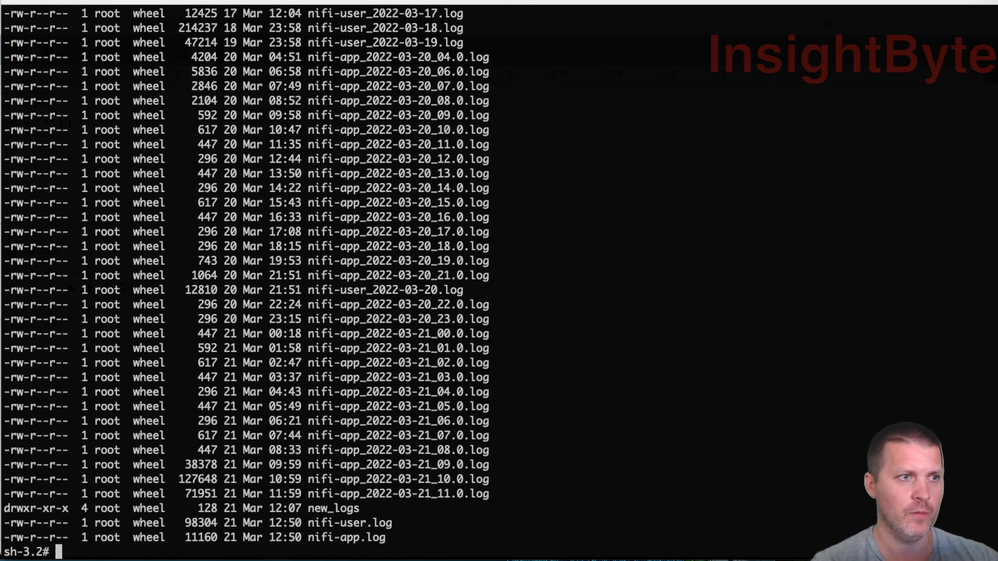
Step: Examine the start of the log listing, highlighting nifi-bootstrap.log and the dated nifi-user log file name
{"action": "scroll", "coordinate": [447, 192], "scroll_direction": "up", "scroll_amount": 3}
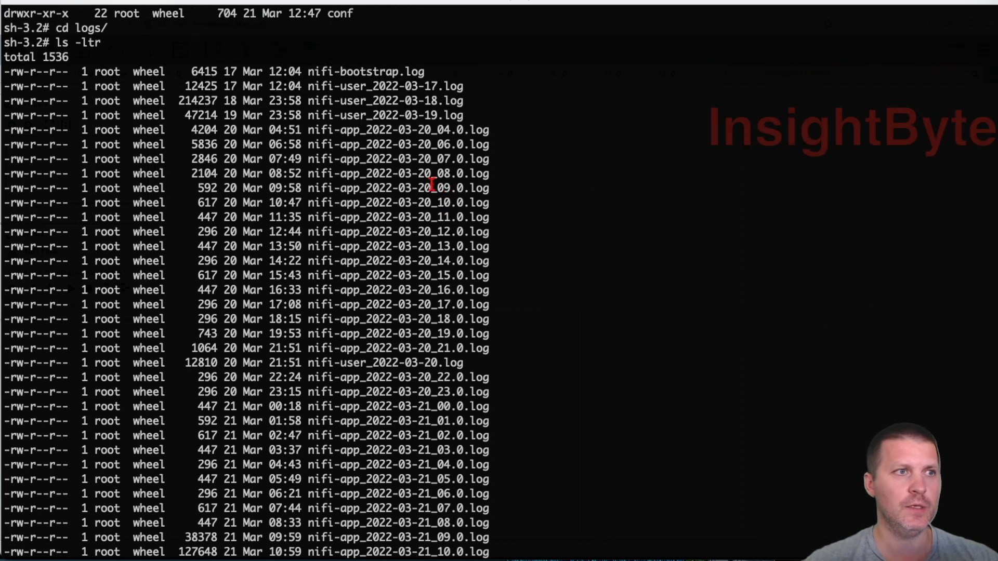
{"action": "left_click_drag", "start_coordinate": [308, 72], "coordinate": [428, 71]}
{"action": "left_click", "coordinate": [418, 71]}
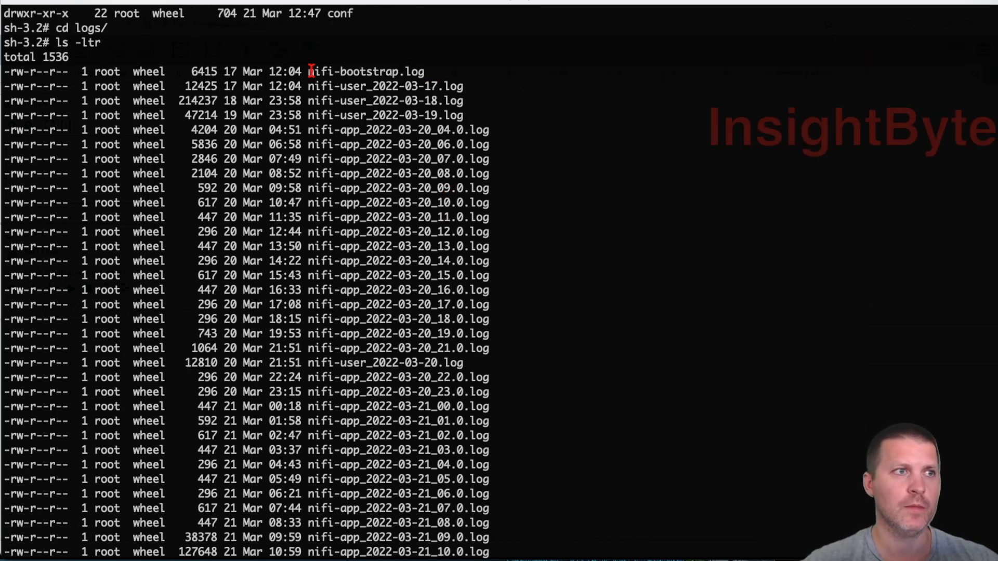
{"action": "left_click_drag", "start_coordinate": [309, 72], "coordinate": [419, 71]}
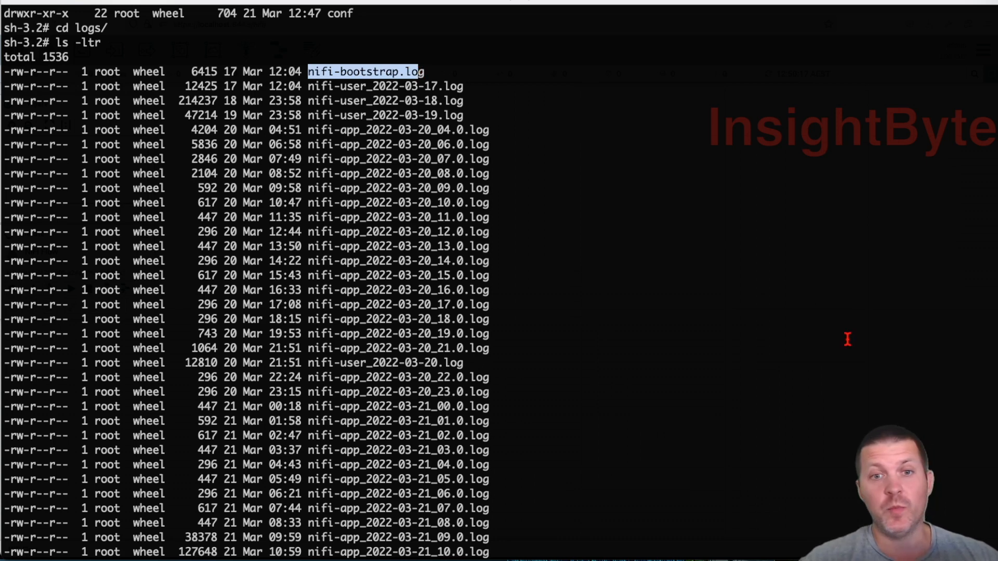
{"action": "scroll", "coordinate": [847, 339], "scroll_direction": "down", "scroll_amount": 2}
{"action": "scroll", "coordinate": [847, 338], "scroll_direction": "up", "scroll_amount": 1}
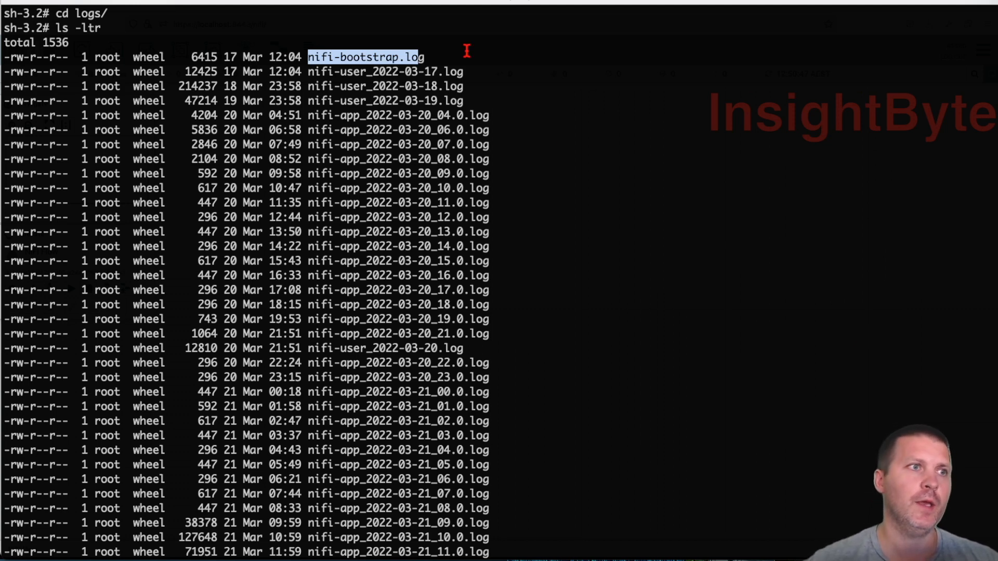
{"action": "left_click", "coordinate": [311, 71]}
{"action": "left_click_drag", "start_coordinate": [310, 71], "coordinate": [435, 71]}
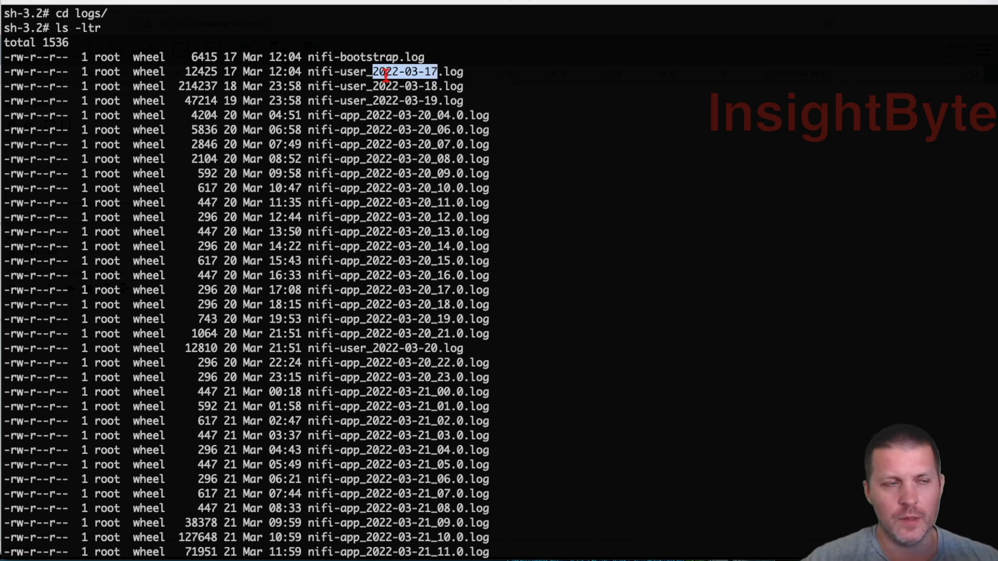
{"action": "double_click", "coordinate": [346, 71]}
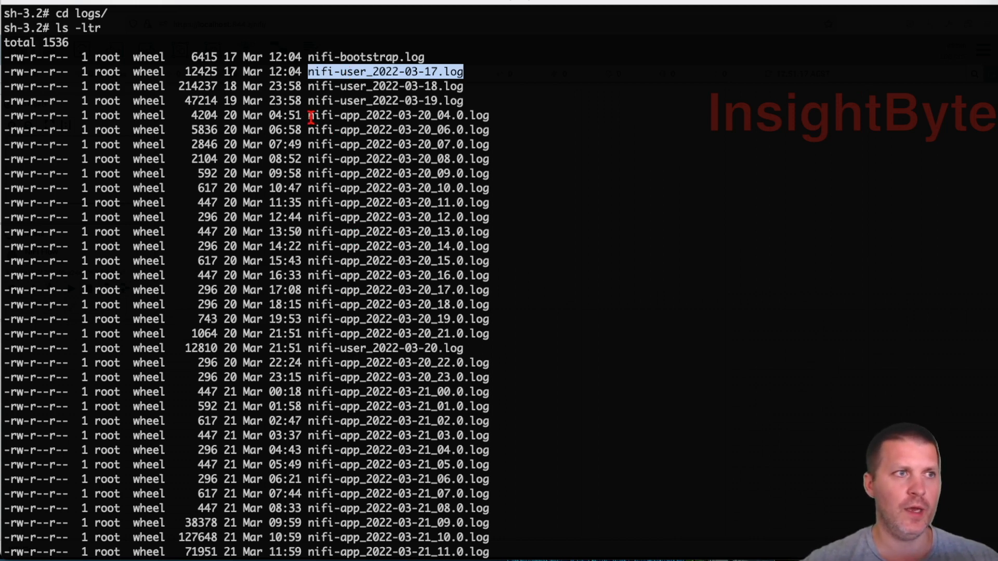
Step: Highlight the nifi-app log name and look through the hourly nifi-app log files down to the current logs
{"action": "left_click_drag", "start_coordinate": [308, 116], "coordinate": [360, 115]}
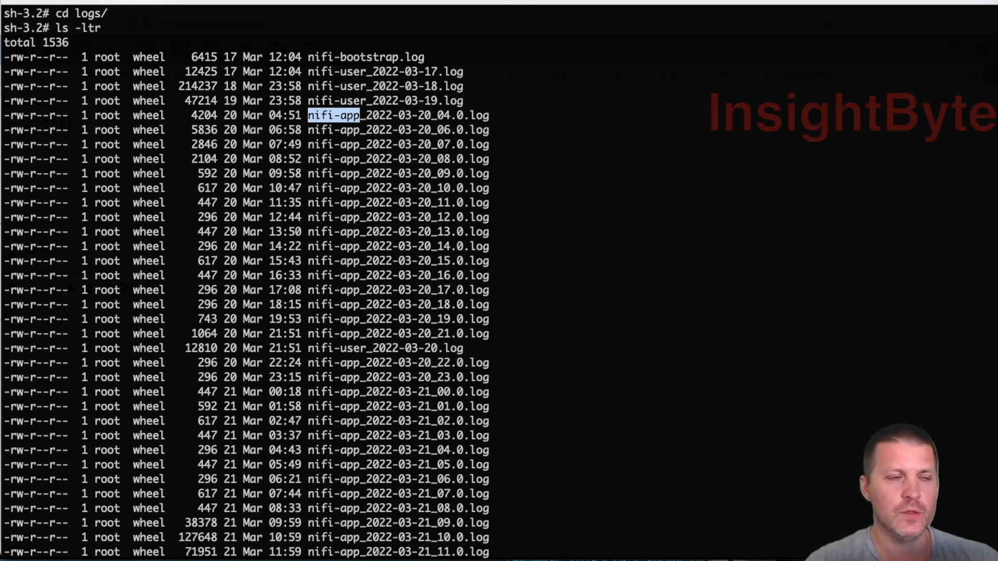
{"action": "scroll", "coordinate": [508, 245], "scroll_direction": "up", "scroll_amount": 1}
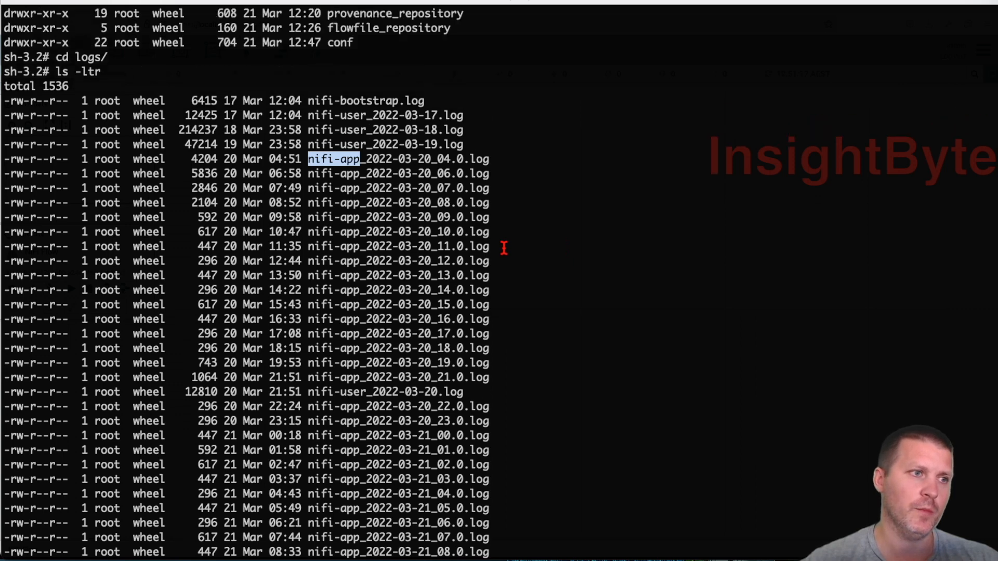
{"action": "scroll", "coordinate": [508, 244], "scroll_direction": "down", "scroll_amount": 2}
{"action": "scroll", "coordinate": [504, 248], "scroll_direction": "down", "scroll_amount": 1}
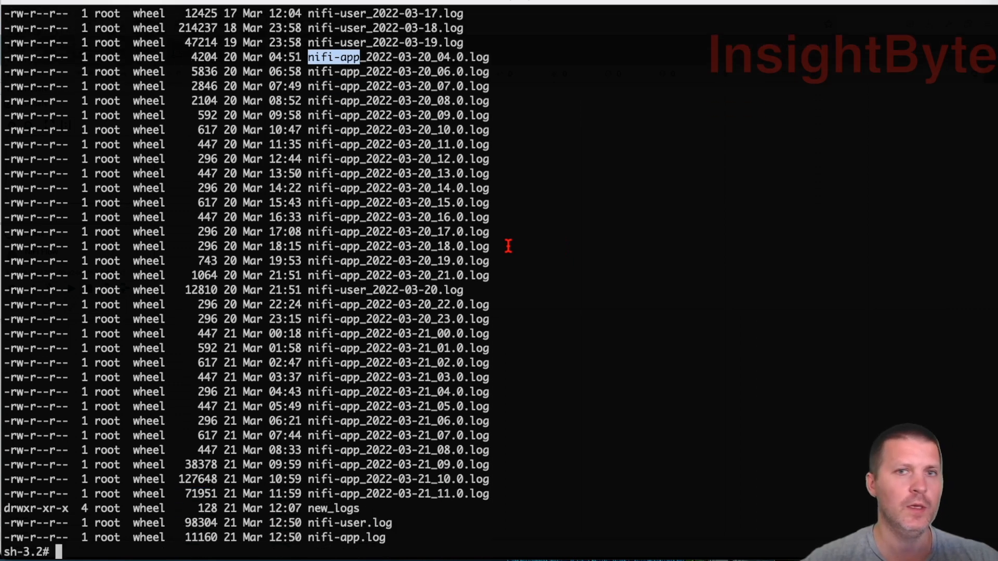
{"action": "scroll", "coordinate": [507, 246], "scroll_direction": "up", "scroll_amount": 1}
{"action": "scroll", "coordinate": [509, 246], "scroll_direction": "up", "scroll_amount": 1}
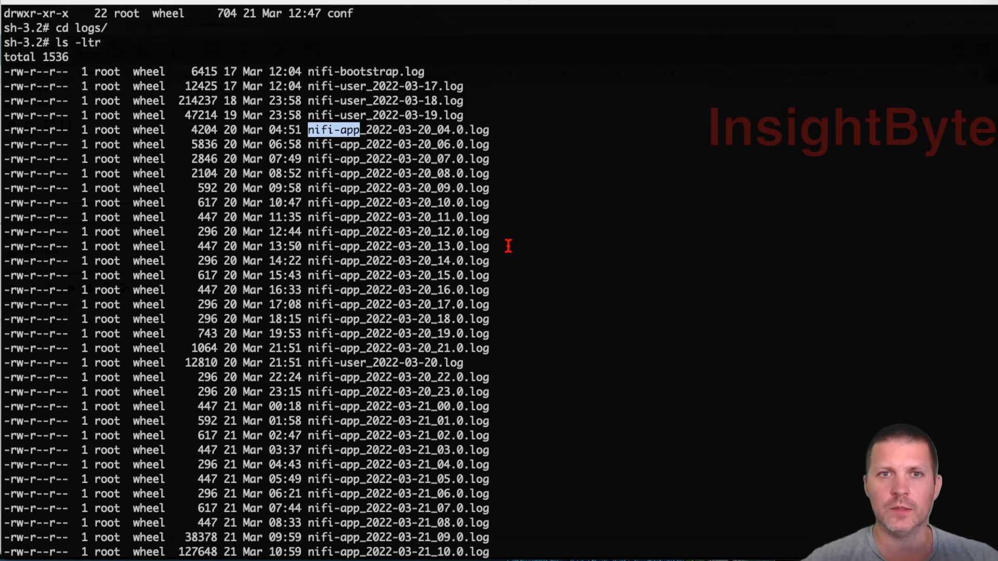
{"action": "scroll", "coordinate": [508, 246], "scroll_direction": "up", "scroll_amount": 1}
{"action": "scroll", "coordinate": [508, 246], "scroll_direction": "down", "scroll_amount": 2}
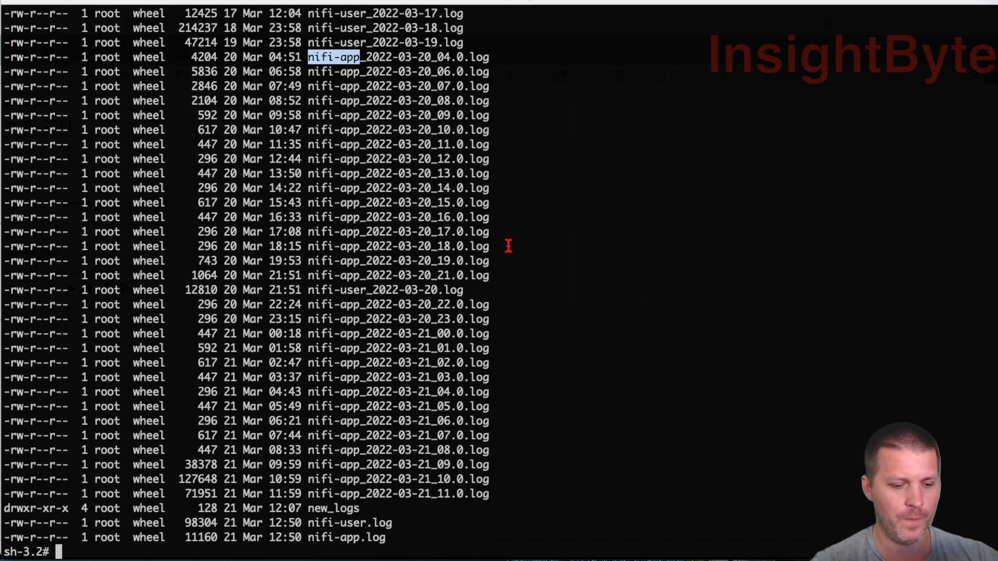
Step: Print the working directory with pwd, then return to the parent NiFi directory and list it with ls -ltr
{"action": "type", "text": "pwd"}
{"action": "key", "text": "Return"}
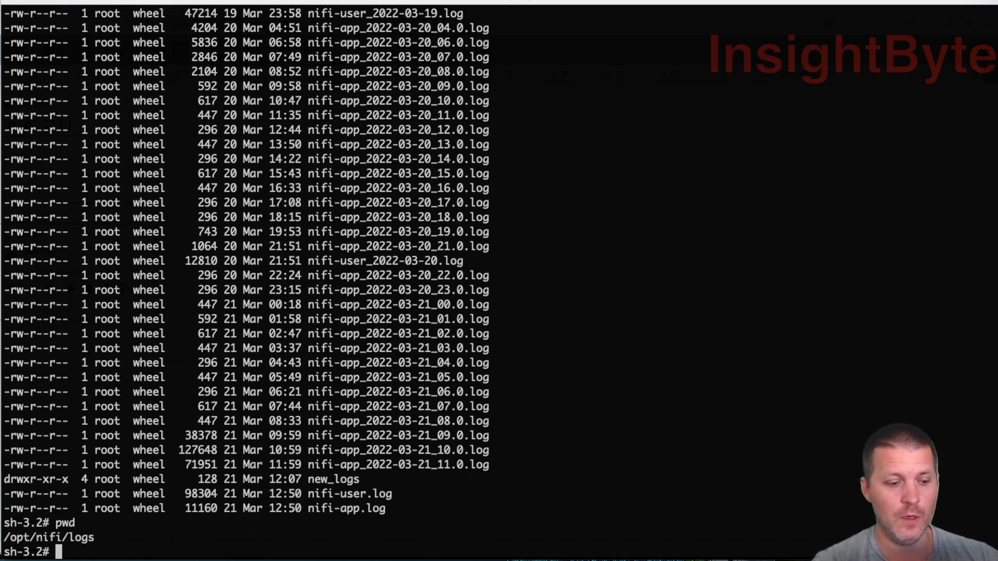
{"action": "type", "text": "cd .."}
{"action": "key", "text": "Return"}
{"action": "type", "text": "ls -ltr"}
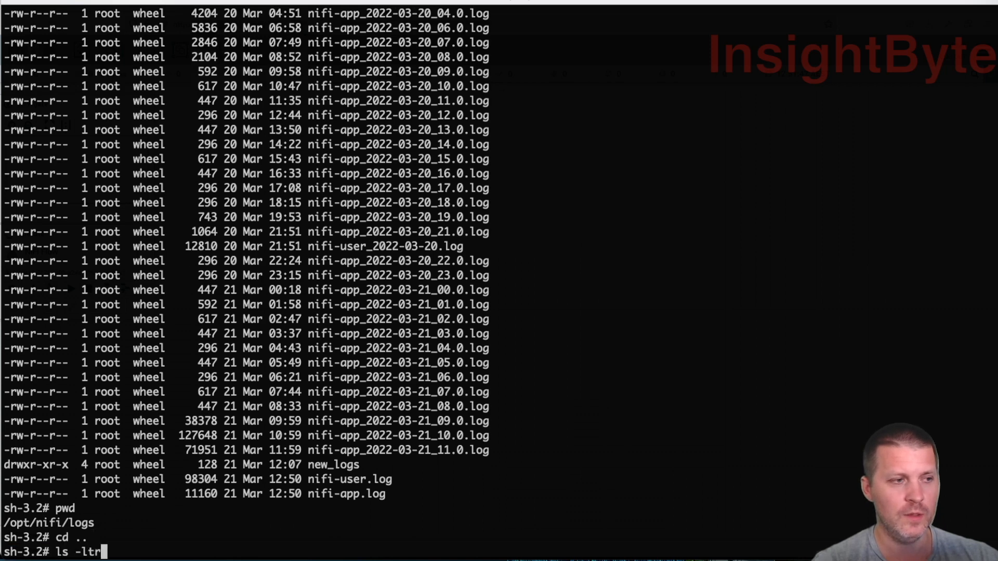
{"action": "key", "text": "Return"}
Step: Enter the conf directory, list its files with ls -ltr and highlight logback.xml in the listing
{"action": "type", "text": "cd conf"}
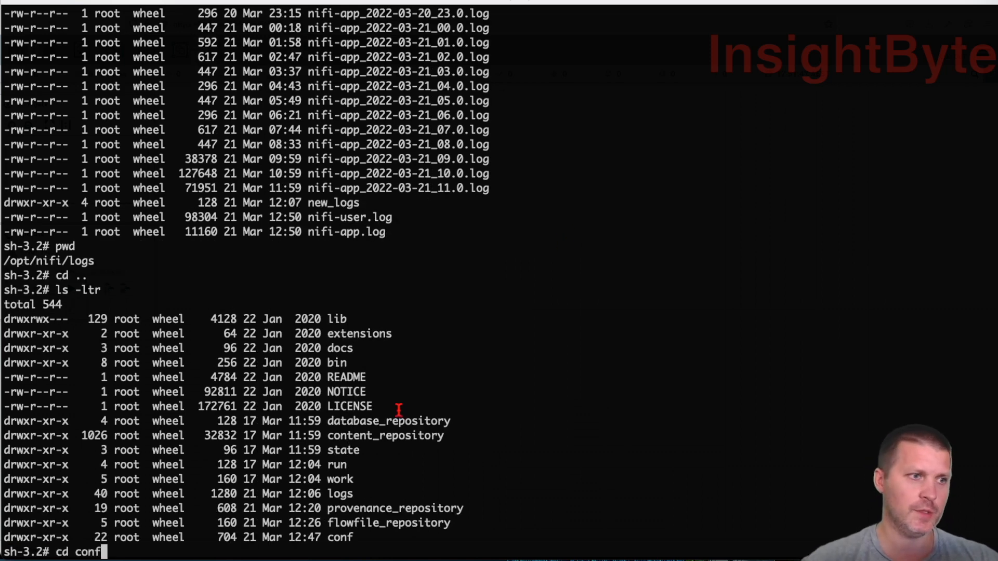
{"action": "double_click", "coordinate": [341, 537]}
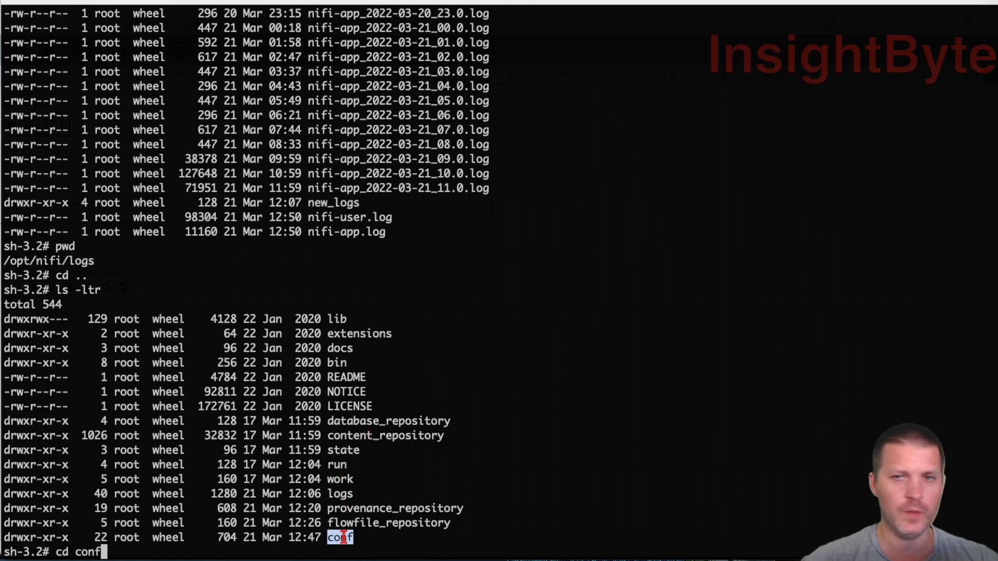
{"action": "left_click", "coordinate": [399, 474]}
{"action": "key", "text": "Return"}
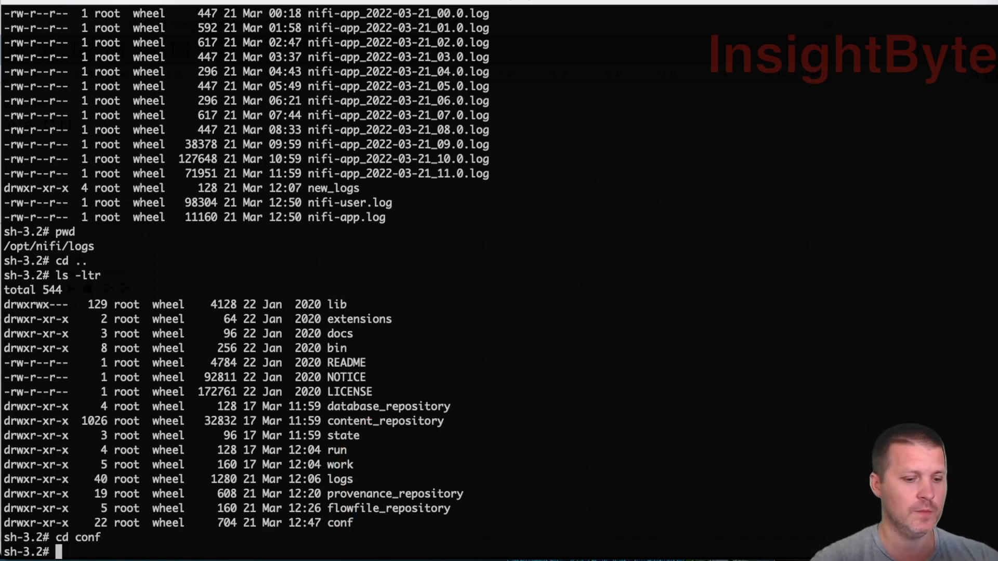
{"action": "type", "text": "ls -ltr"}
{"action": "key", "text": "Return"}
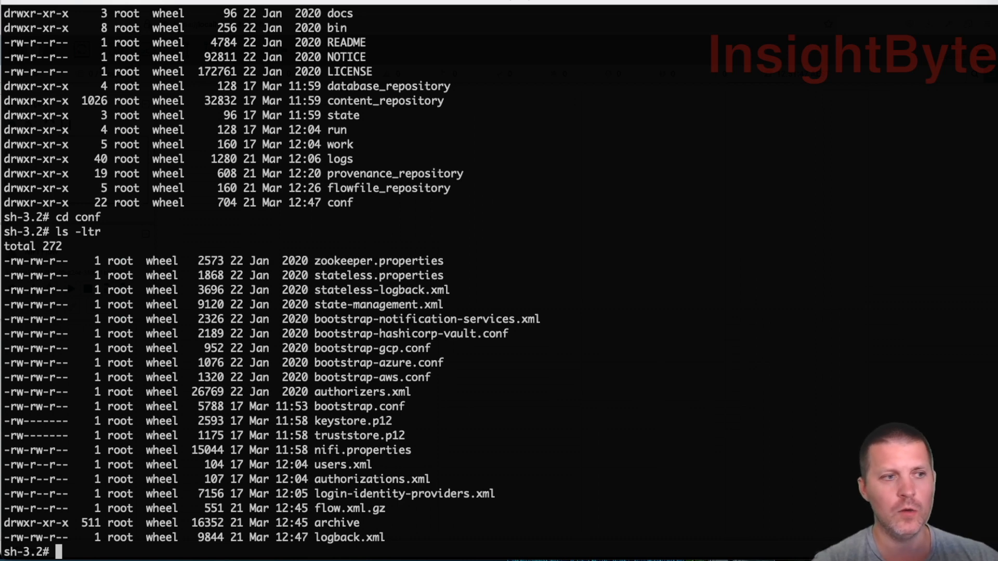
{"action": "double_click", "coordinate": [360, 539]}
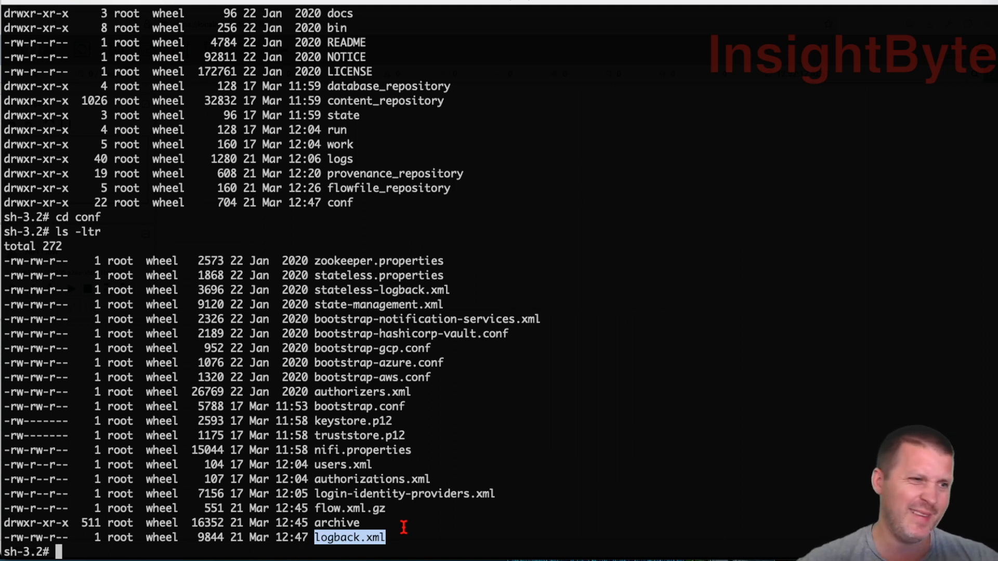
{"action": "left_click", "coordinate": [574, 459]}
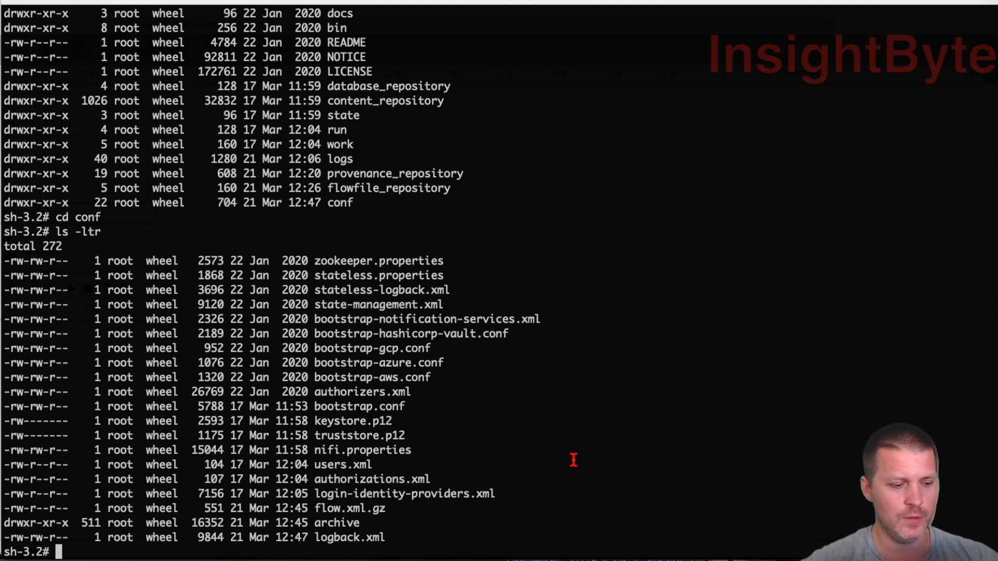
Step: Switch to Finder, go to the /opt folder and open the conf folder inside nifi
{"action": "key", "text": "super+space"}
{"action": "type", "text": "finder"}
{"action": "key", "text": "Return"}
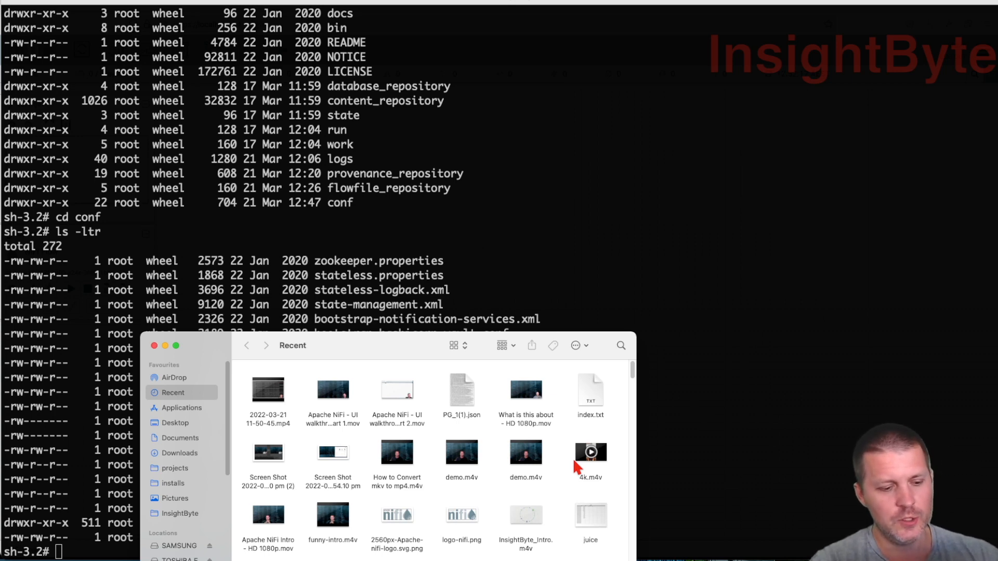
{"action": "key", "text": "super+shift+g"}
{"action": "type", "text": "/opt"}
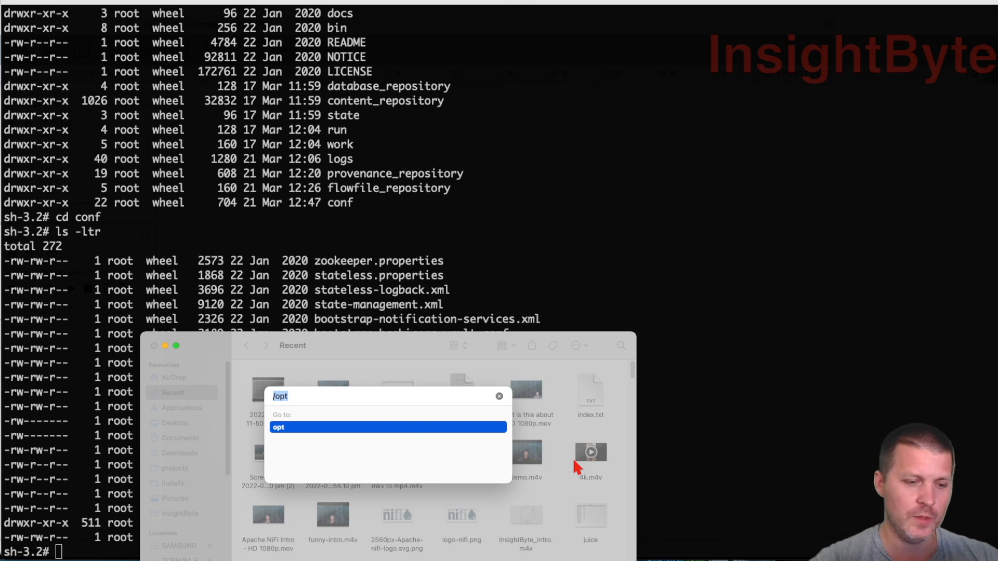
{"action": "key", "text": "Return"}
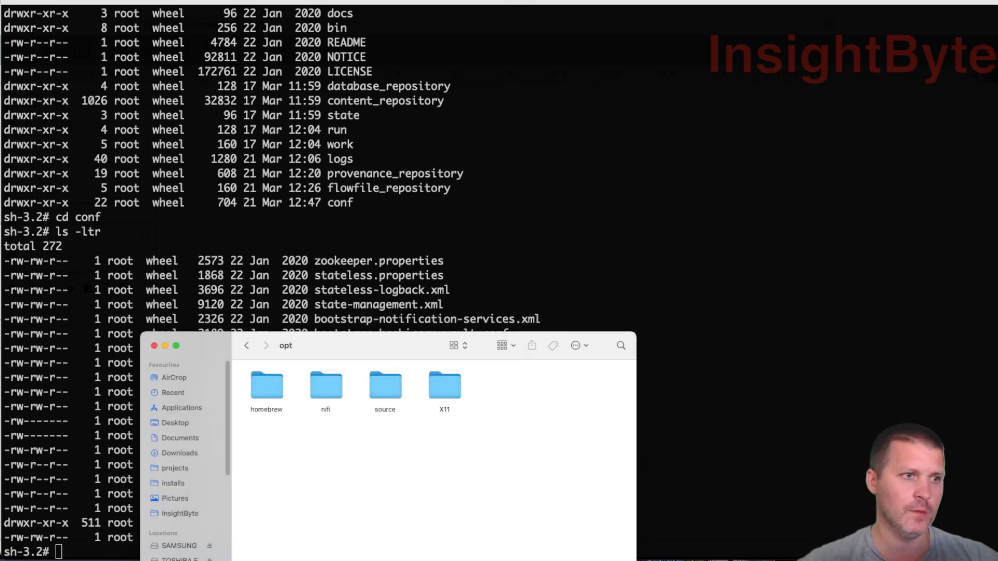
{"action": "double_click", "coordinate": [335, 393]}
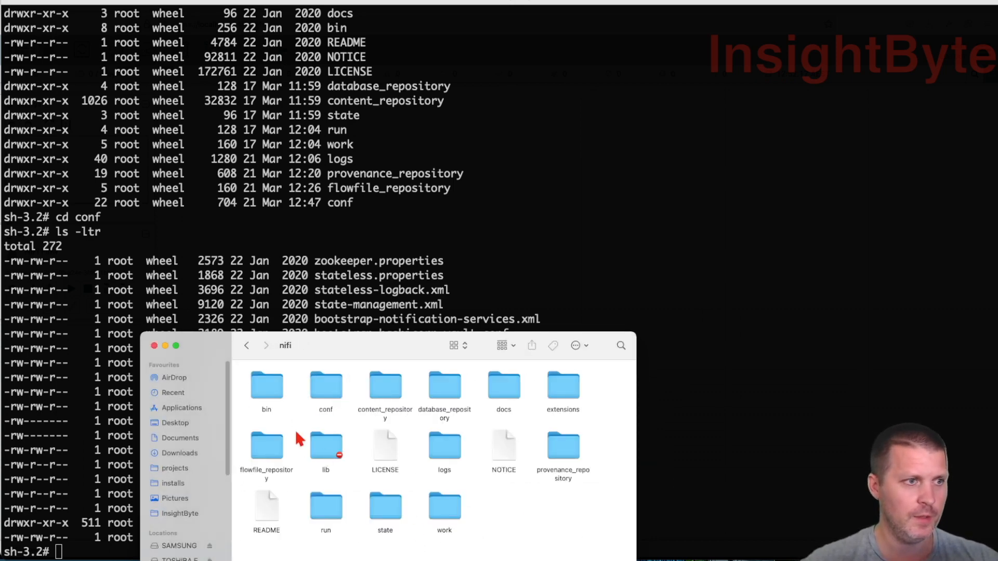
{"action": "double_click", "coordinate": [337, 394]}
{"action": "scroll", "coordinate": [444, 526], "scroll_direction": "down", "scroll_amount": 2}
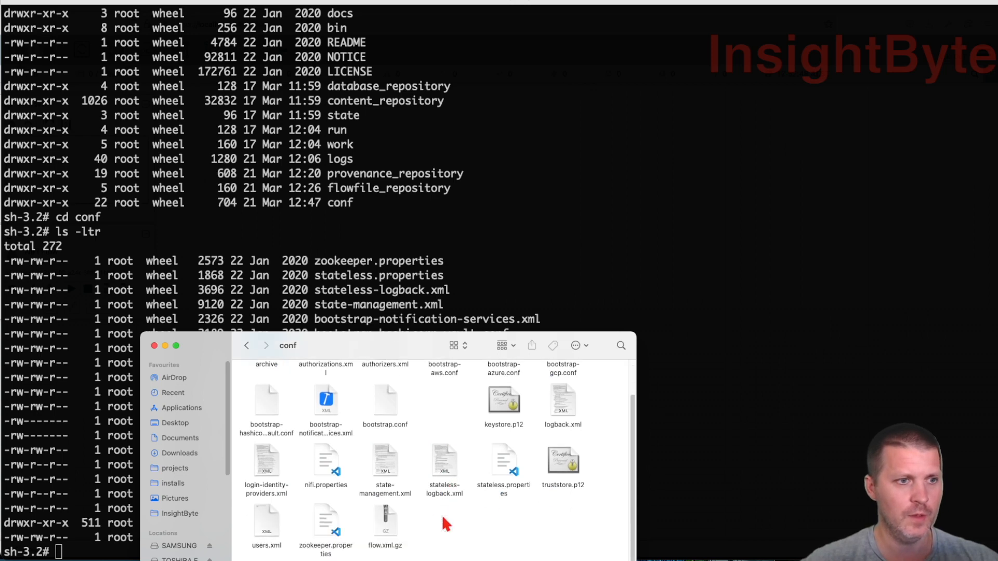
Step: Open logback.xml from the conf folder with Visual Studio Code (1.61.0)
{"action": "left_click", "coordinate": [563, 404]}
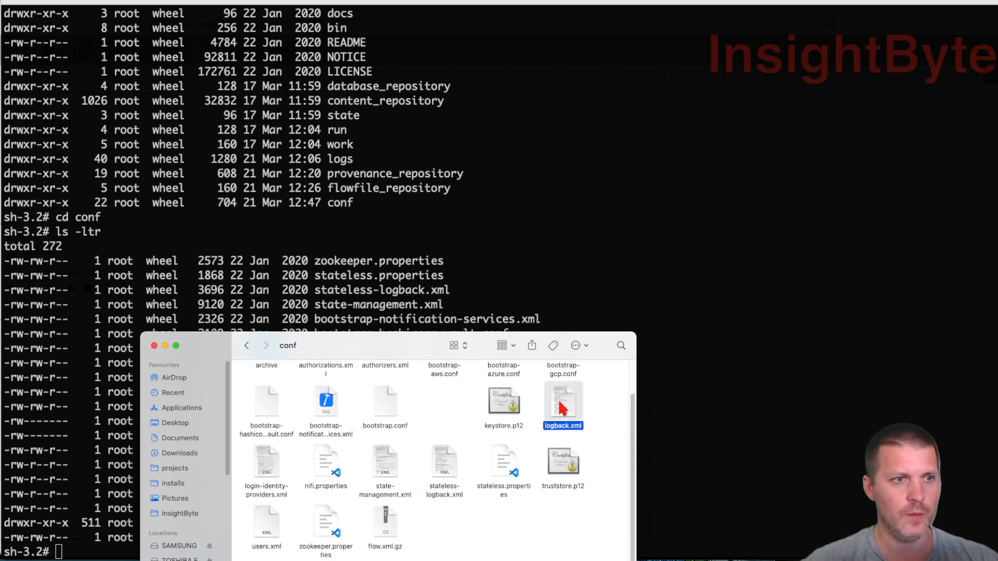
{"action": "right_click", "coordinate": [563, 401]}
{"action": "mouse_move", "coordinate": [624, 421]}
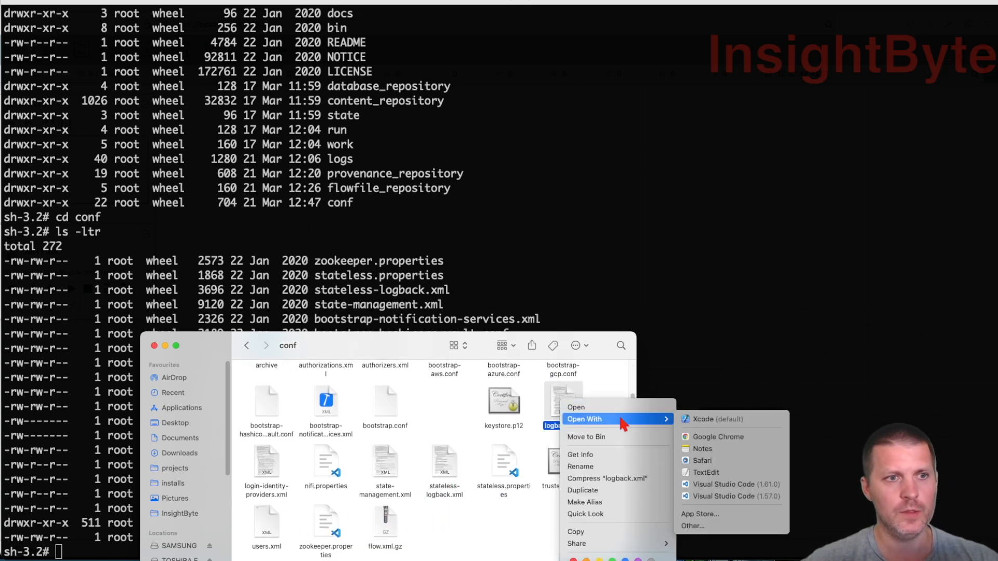
{"action": "left_click", "coordinate": [716, 484]}
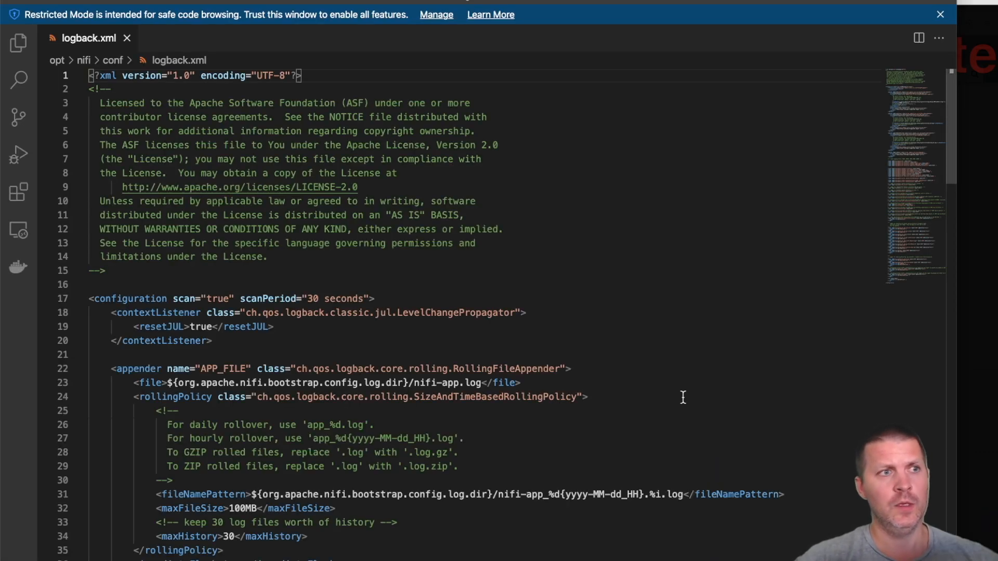
Step: Collapse the APP_FILE, USER_FILE, BOOTSTRAP_FILE and CONSOLE appender blocks in logback.xml
{"action": "scroll", "coordinate": [681, 397], "scroll_direction": "down", "scroll_amount": 5}
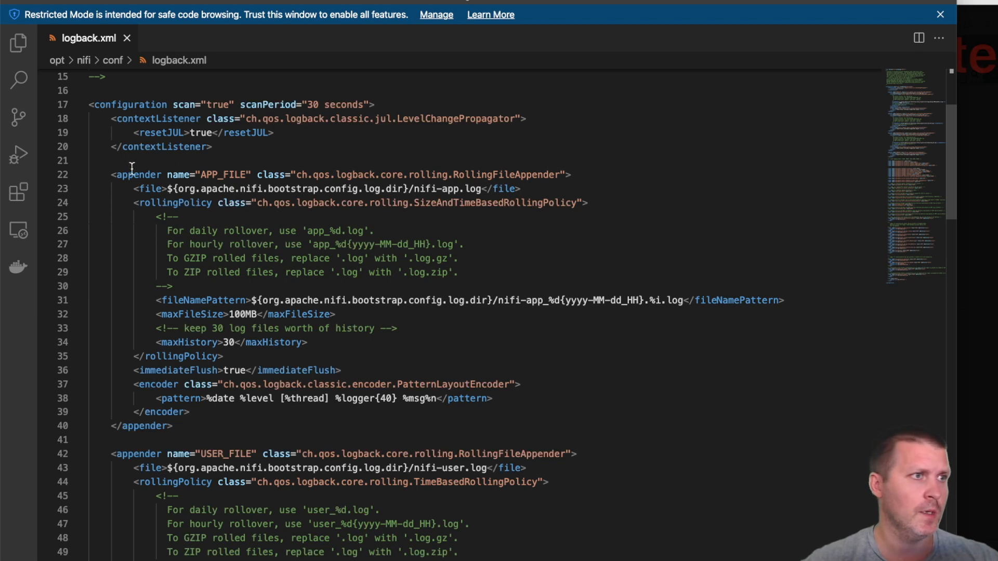
{"action": "left_click", "coordinate": [112, 175]}
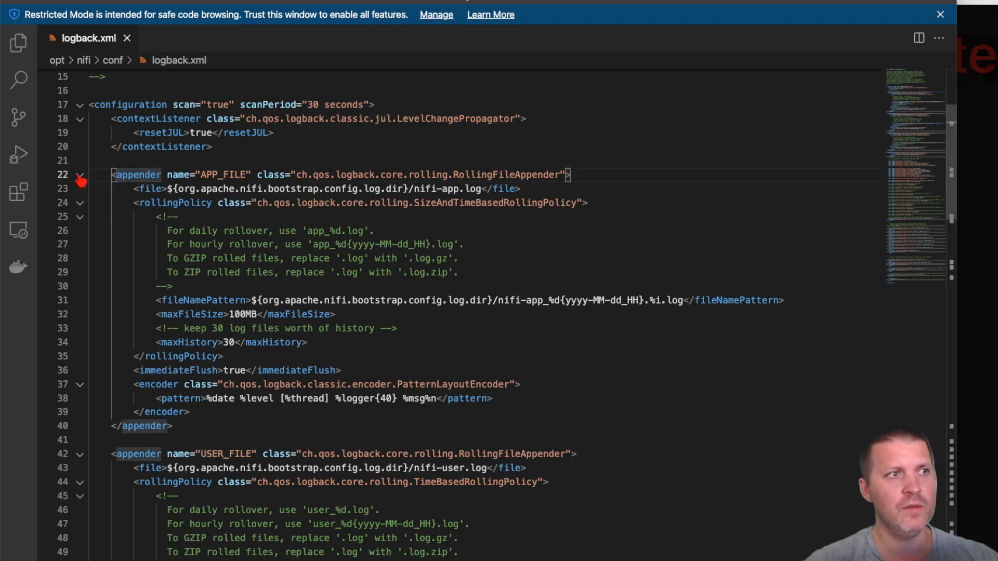
{"action": "left_click", "coordinate": [80, 176]}
{"action": "left_click", "coordinate": [81, 217]}
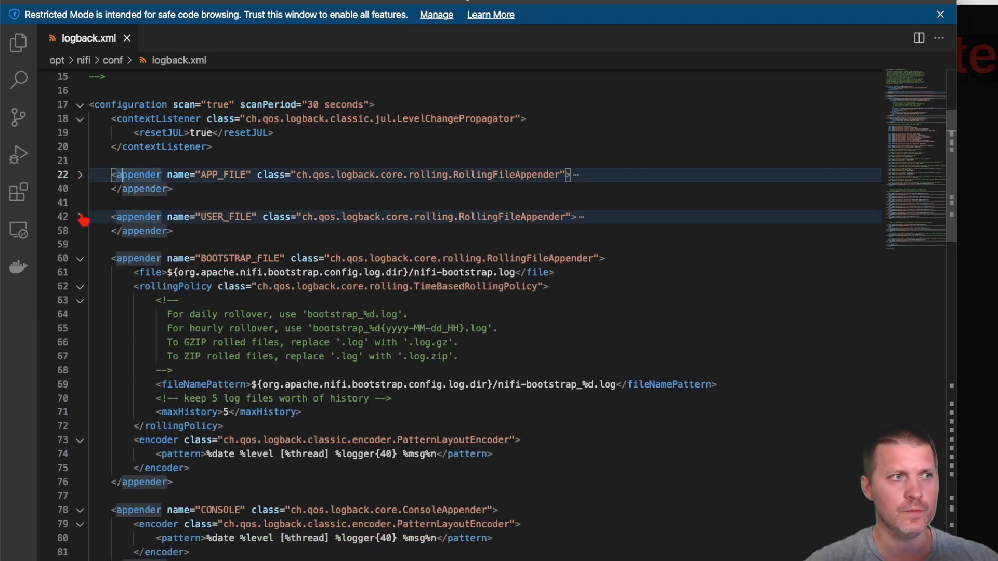
{"action": "left_click", "coordinate": [80, 260]}
{"action": "left_click", "coordinate": [81, 303]}
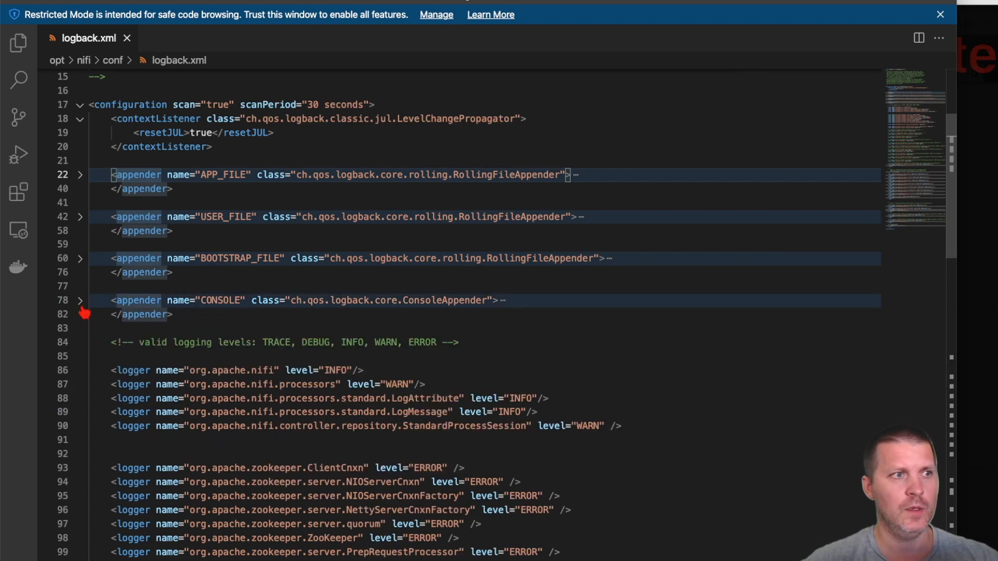
Step: Highlight each appender name in turn: APP_FILE, USER_FILE, BOOTSTRAP_FILE and CONSOLE
{"action": "double_click", "coordinate": [212, 176]}
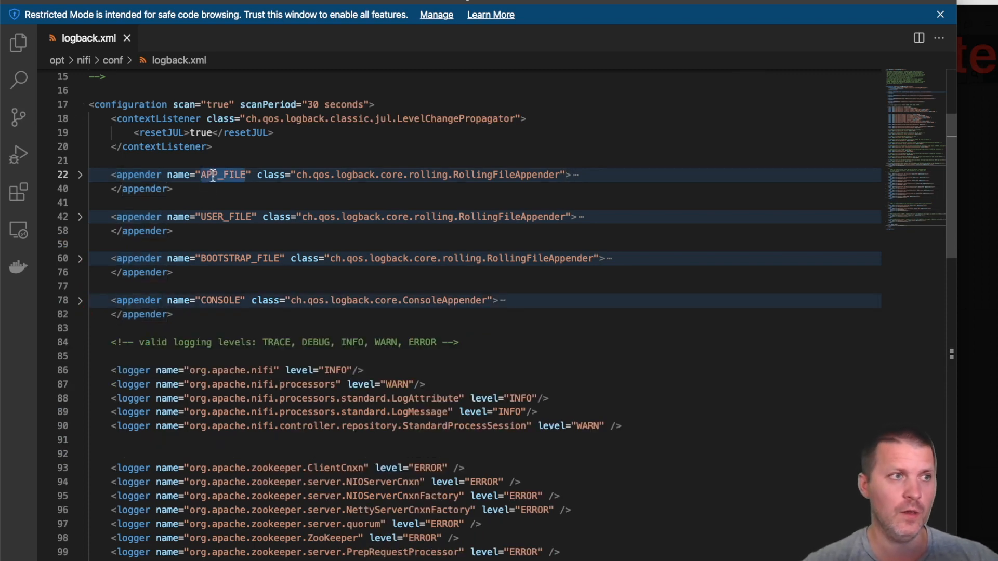
{"action": "double_click", "coordinate": [223, 218]}
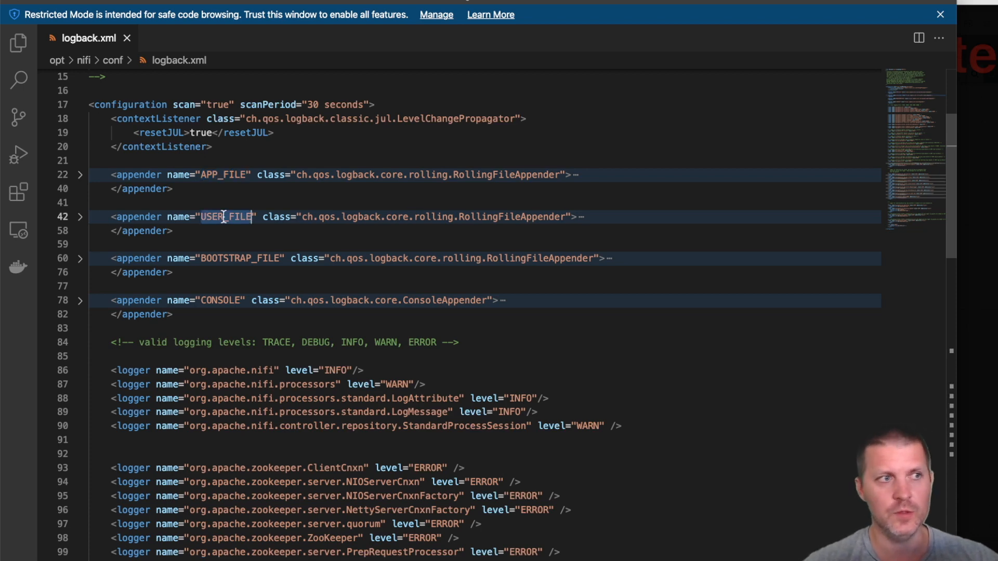
{"action": "double_click", "coordinate": [241, 258]}
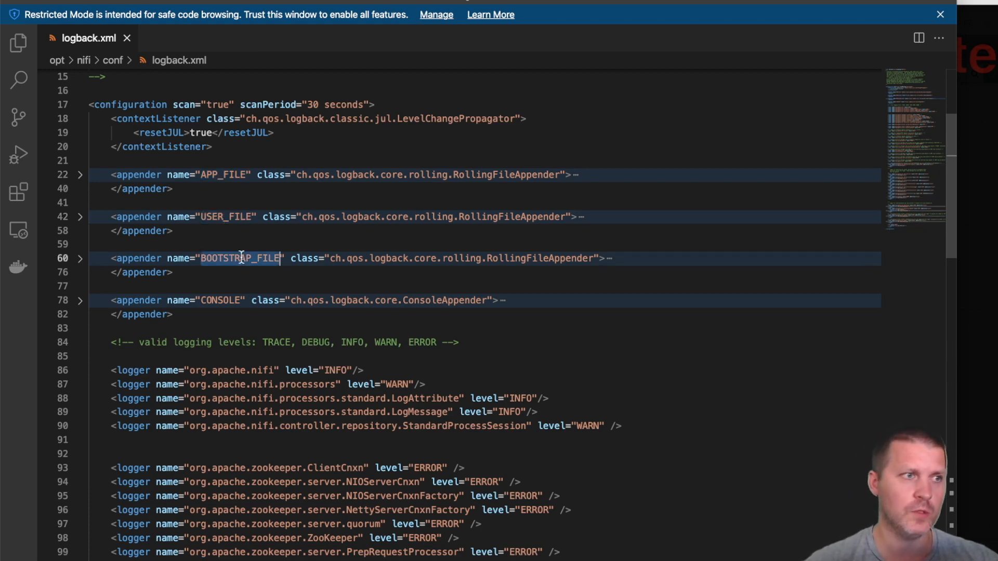
{"action": "double_click", "coordinate": [218, 297]}
Step: Expand the CONSOLE appender to inspect it, highlight the three rolling file appenders above, and collapse CONSOLE again
{"action": "left_click", "coordinate": [81, 302]}
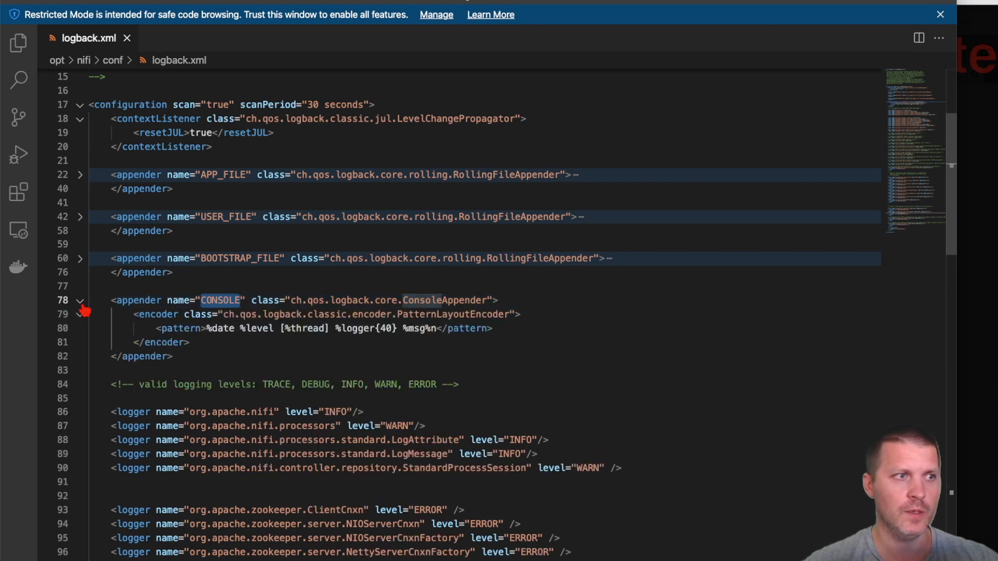
{"action": "left_click_drag", "start_coordinate": [216, 285], "coordinate": [88, 162]}
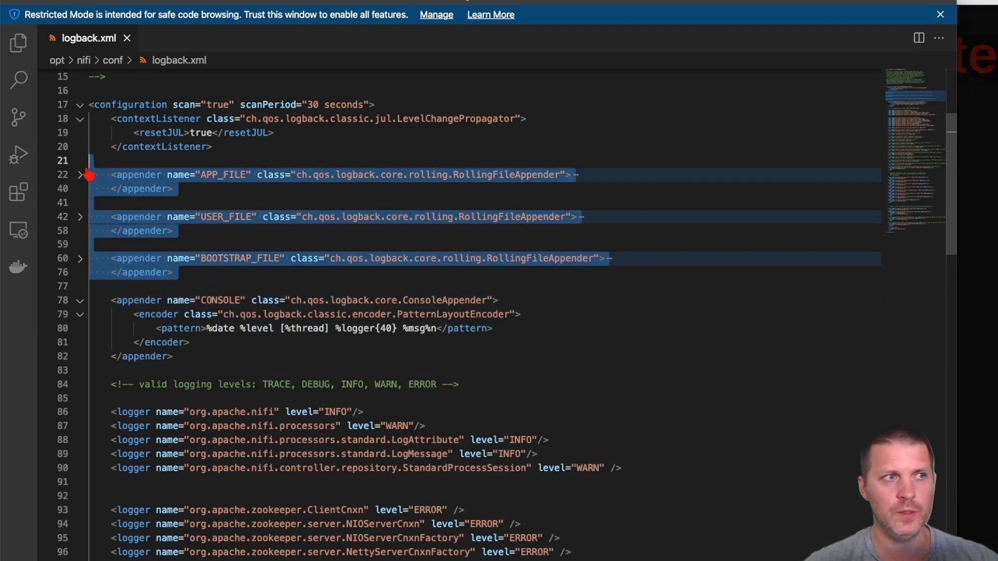
{"action": "left_click", "coordinate": [81, 302]}
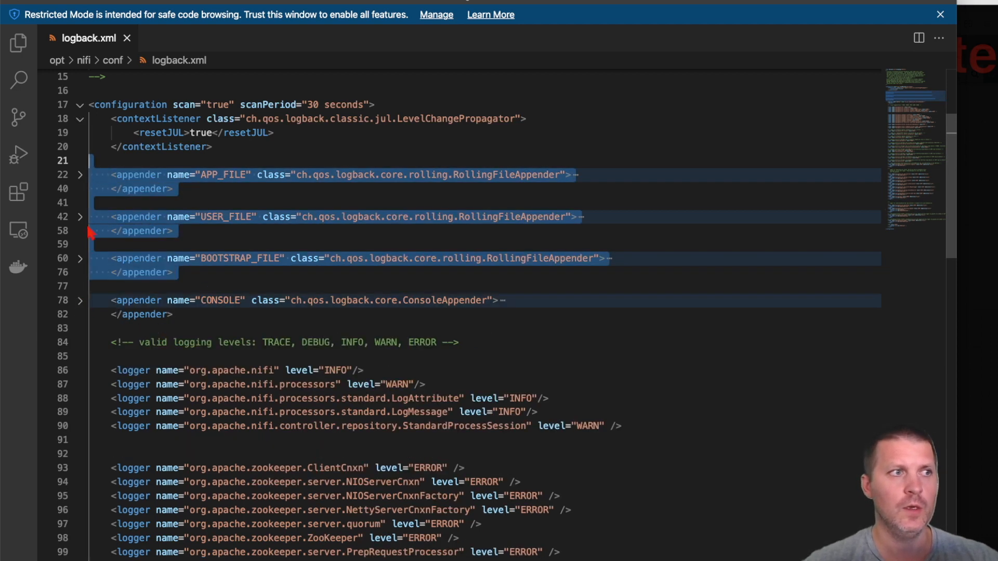
Step: Expand the APP_FILE appender and highlight its file tag, the log directory variable and the nifi-app.log file name
{"action": "left_click", "coordinate": [112, 176]}
{"action": "left_click", "coordinate": [80, 175]}
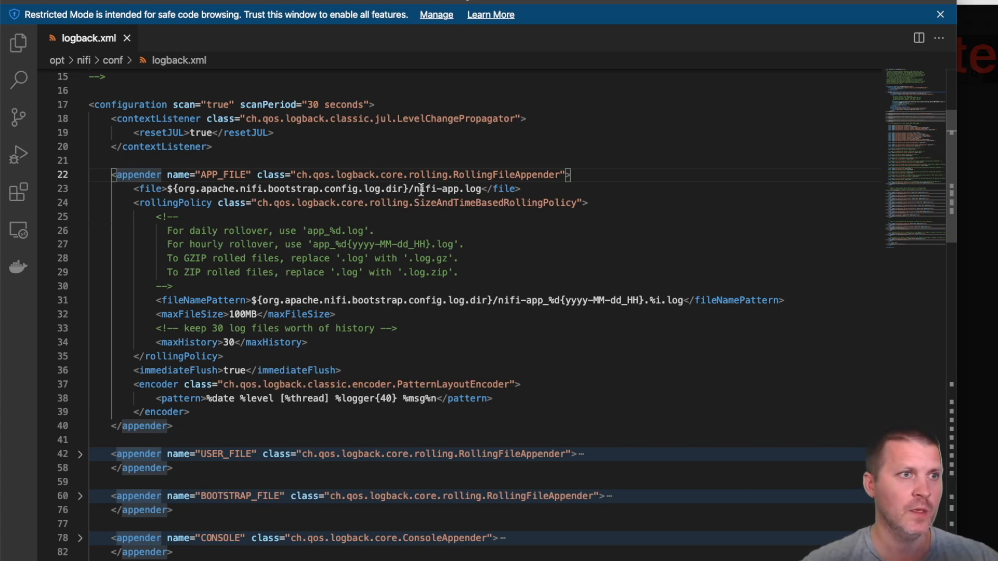
{"action": "double_click", "coordinate": [160, 186]}
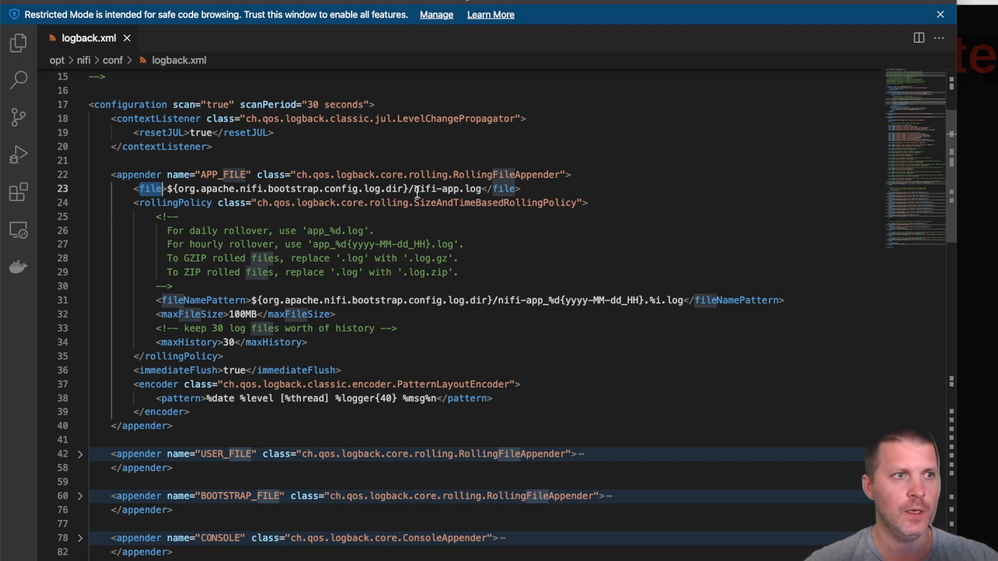
{"action": "left_click_drag", "start_coordinate": [408, 188], "coordinate": [168, 186]}
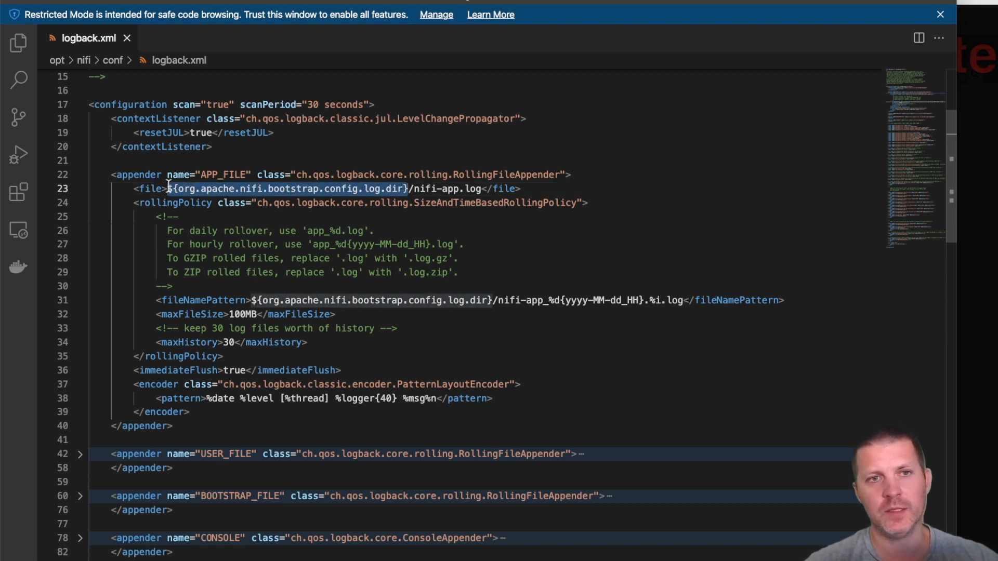
{"action": "left_click_drag", "start_coordinate": [414, 188], "coordinate": [481, 188]}
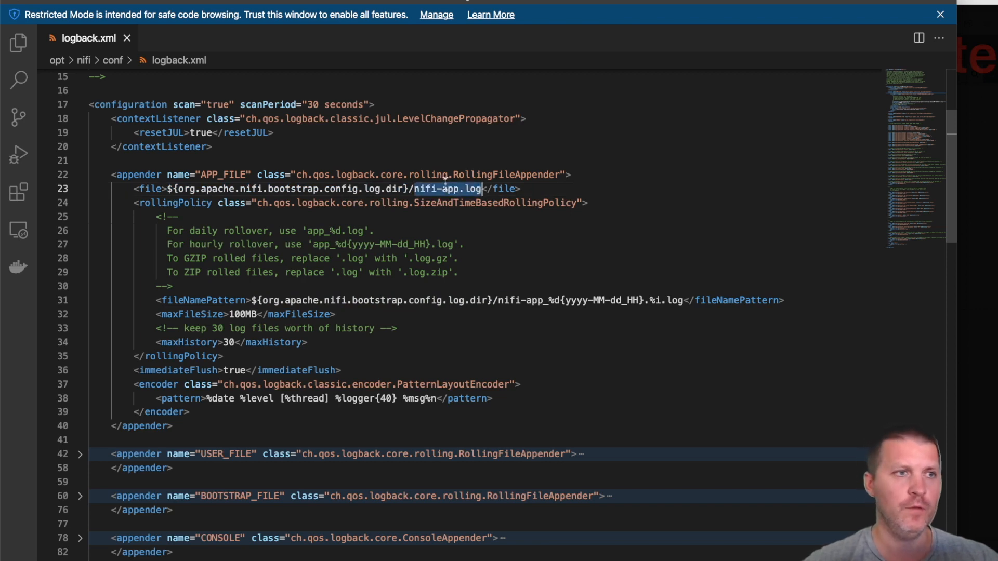
Step: Switch to iTerm, move from conf to the sibling logs directory and list its files with ls -ltr
{"action": "key", "text": "super+Tab"}
{"action": "key", "text": "super+Tab"}
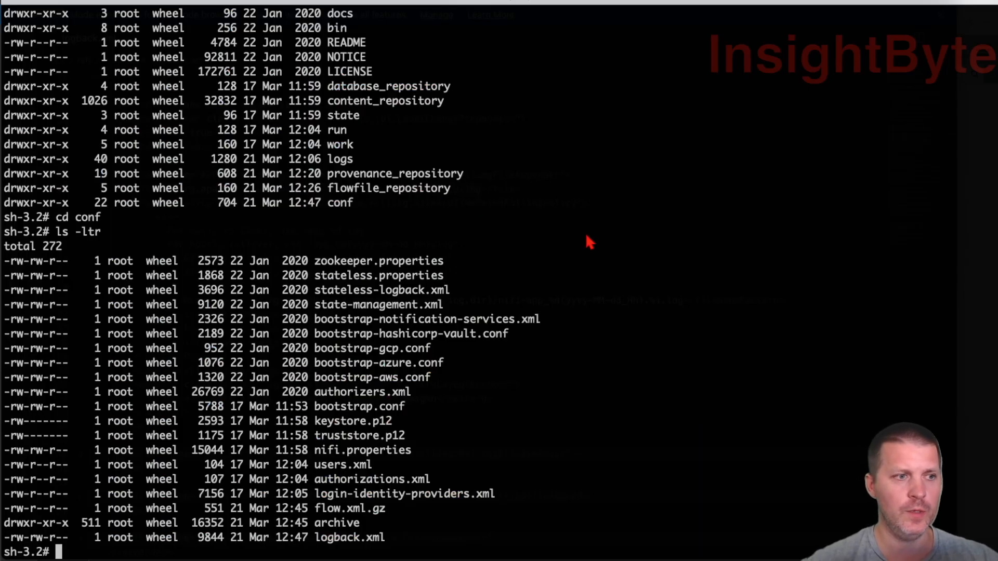
{"action": "type", "text": "cd .."}
{"action": "key", "text": "Return"}
{"action": "type", "text": "cd ."}
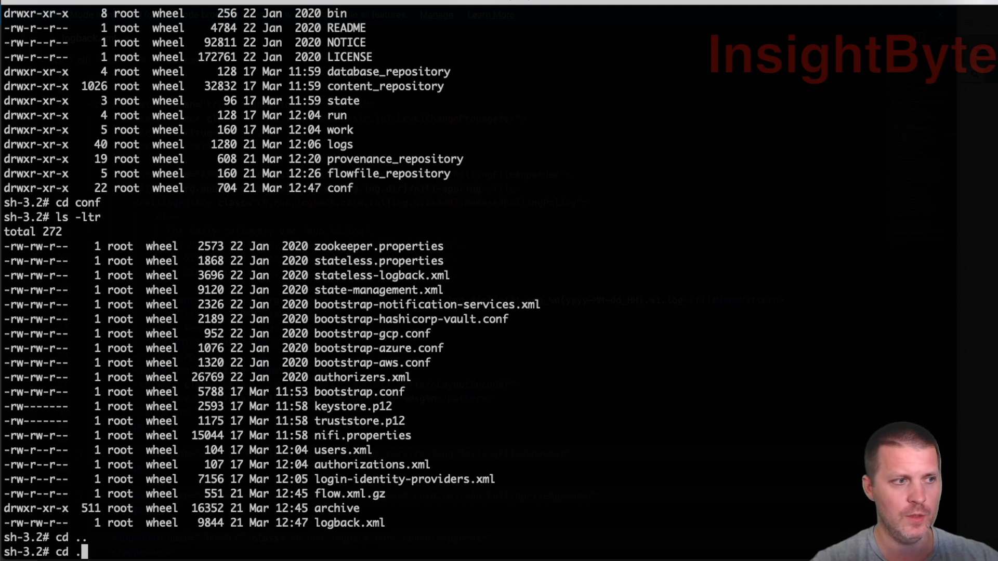
{"action": "key", "text": "BackSpace"}
{"action": "type", "text": "logs/"}
{"action": "key", "text": "Return"}
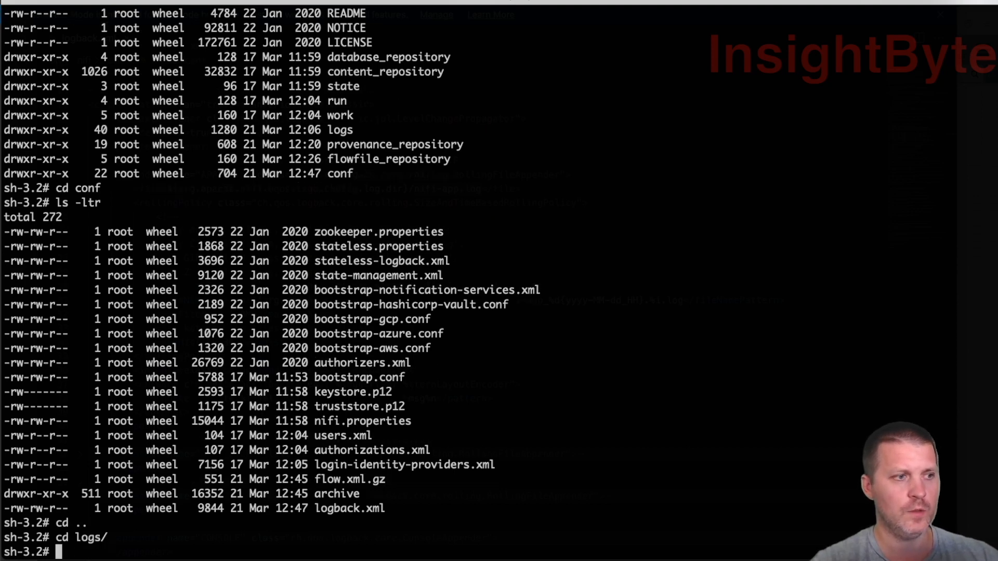
{"action": "type", "text": "ls -ltr"}
{"action": "key", "text": "Return"}
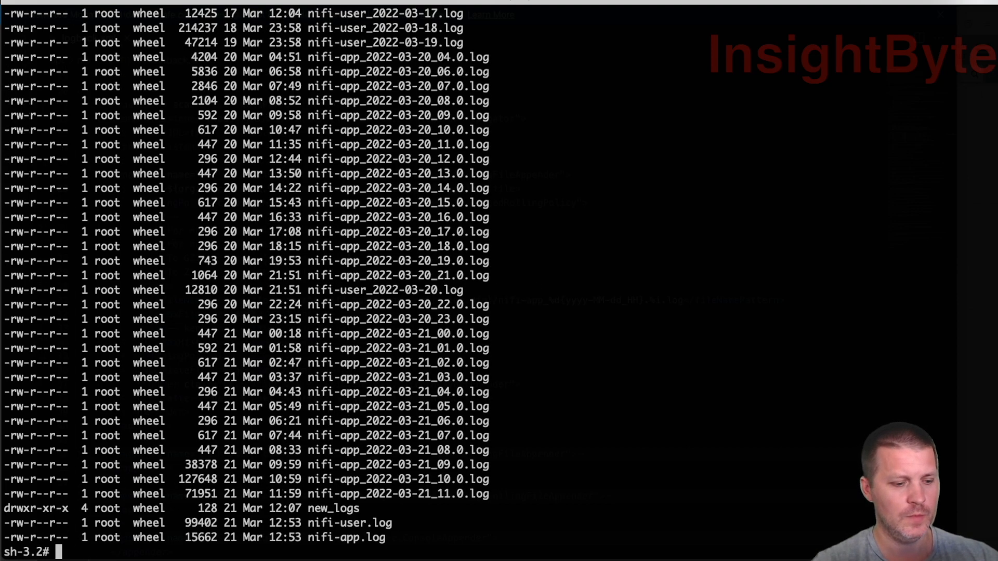
Step: Clear the terminal, list the logs again with ls -ltr and highlight nifi-app_2022-03-21_11.0.log
{"action": "type", "text": "clear"}
{"action": "key", "text": "Return"}
{"action": "key", "text": "Return"}
{"action": "key", "text": "Return"}
{"action": "type", "text": "l"}
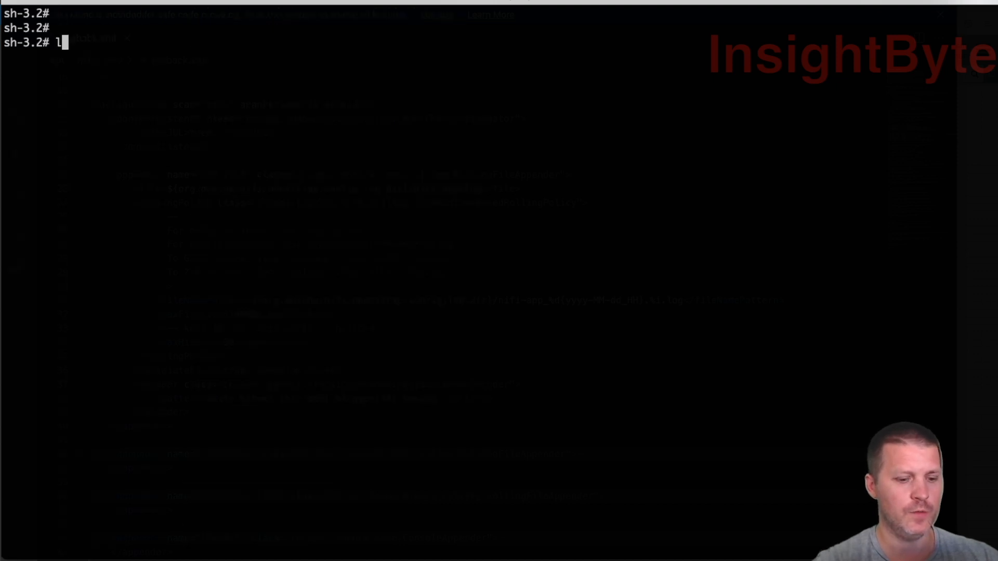
{"action": "type", "text": "s -ltr"}
{"action": "key", "text": "Return"}
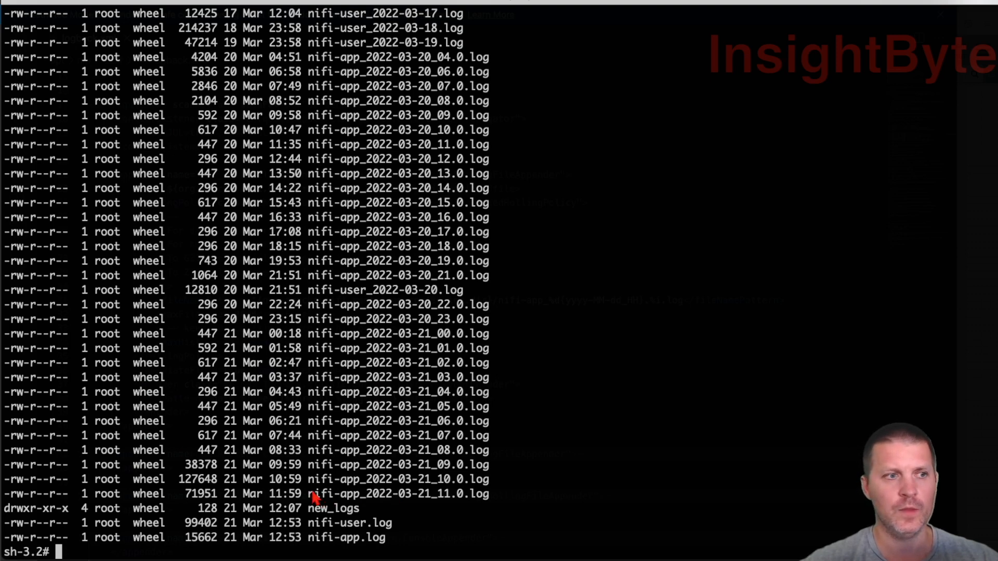
{"action": "left_click_drag", "start_coordinate": [309, 498], "coordinate": [486, 498]}
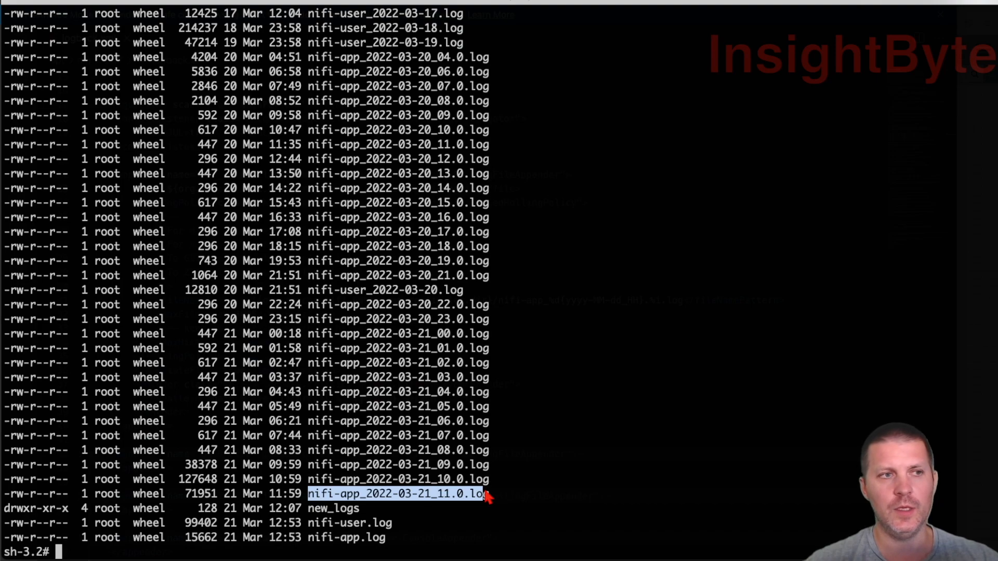
Step: Return to logback.xml in Visual Studio Code and highlight APP_FILE's maxFileSize value, nifi-app.log file name and rolled file name pattern
{"action": "left_click", "coordinate": [470, 560]}
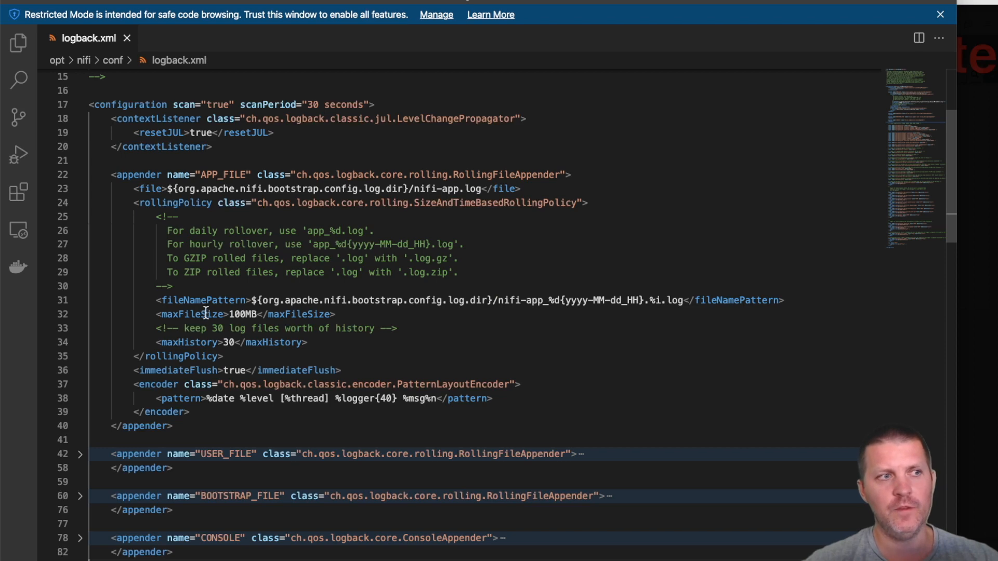
{"action": "double_click", "coordinate": [230, 314]}
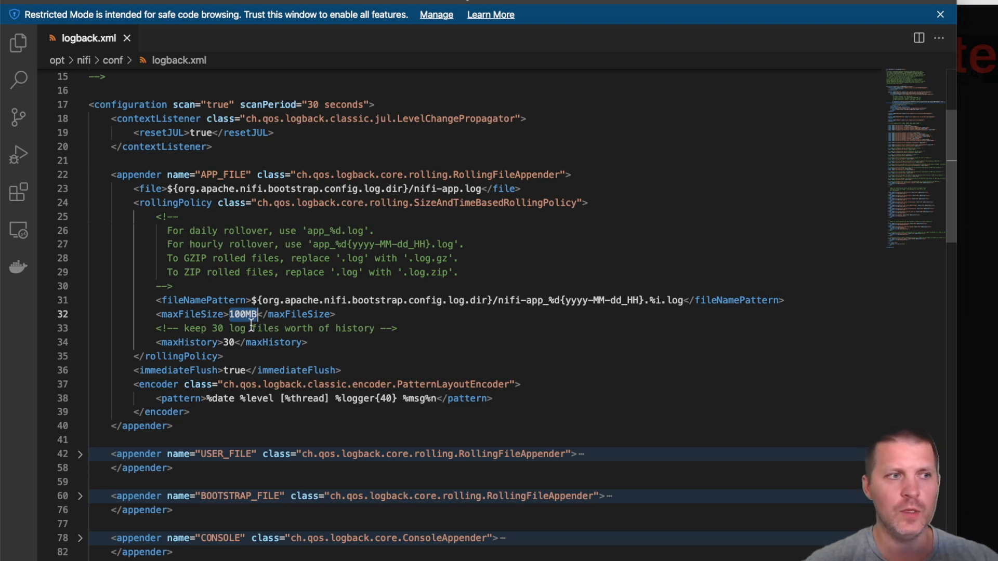
{"action": "key", "text": "super+Tab"}
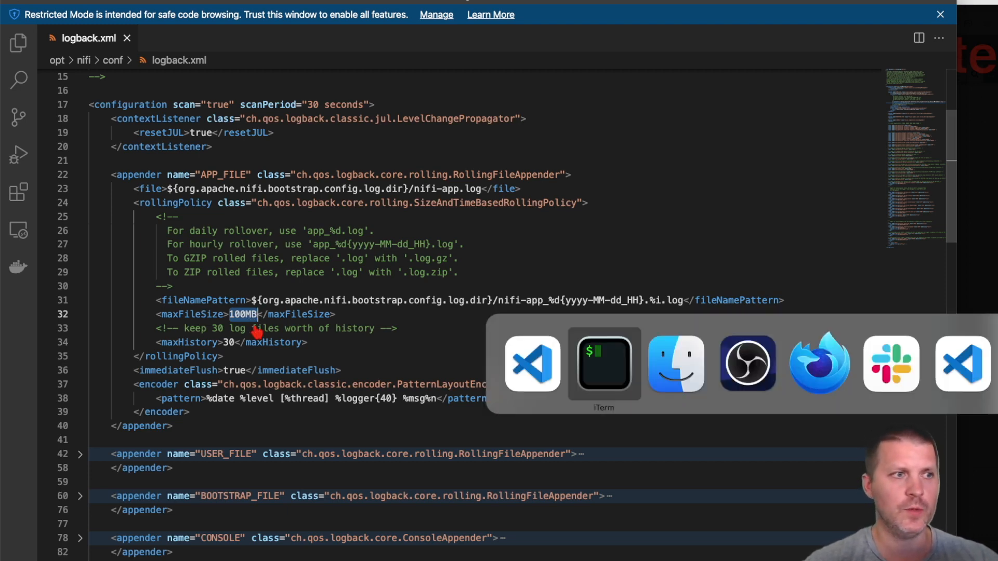
{"action": "key", "text": "super+Tab"}
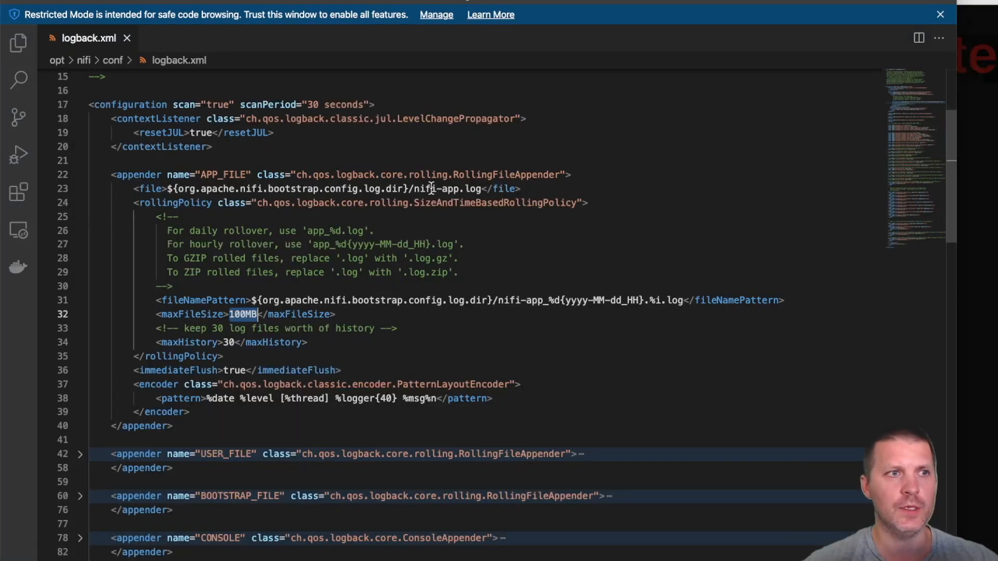
{"action": "left_click_drag", "start_coordinate": [414, 188], "coordinate": [475, 188]}
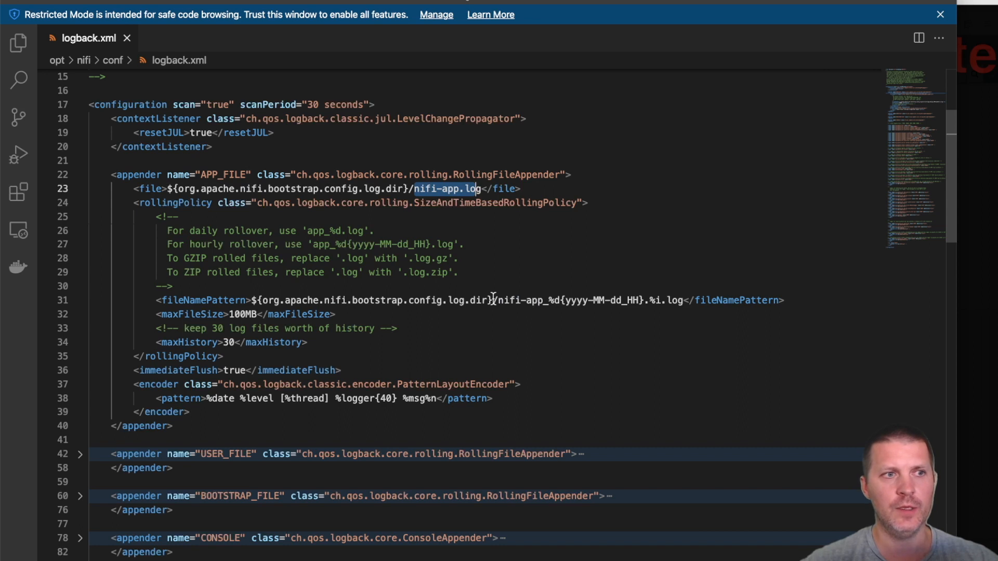
{"action": "left_click_drag", "start_coordinate": [498, 300], "coordinate": [682, 300]}
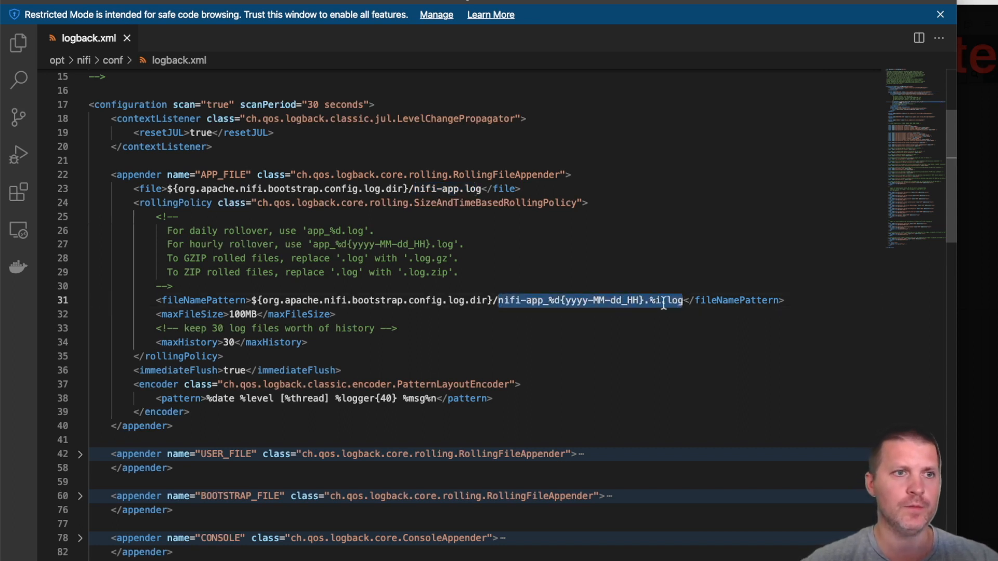
Step: Review the APP_FILE maxFileSize and maxHistory settings and highlight the comment about keeping 30 log files
{"action": "left_click", "coordinate": [236, 314]}
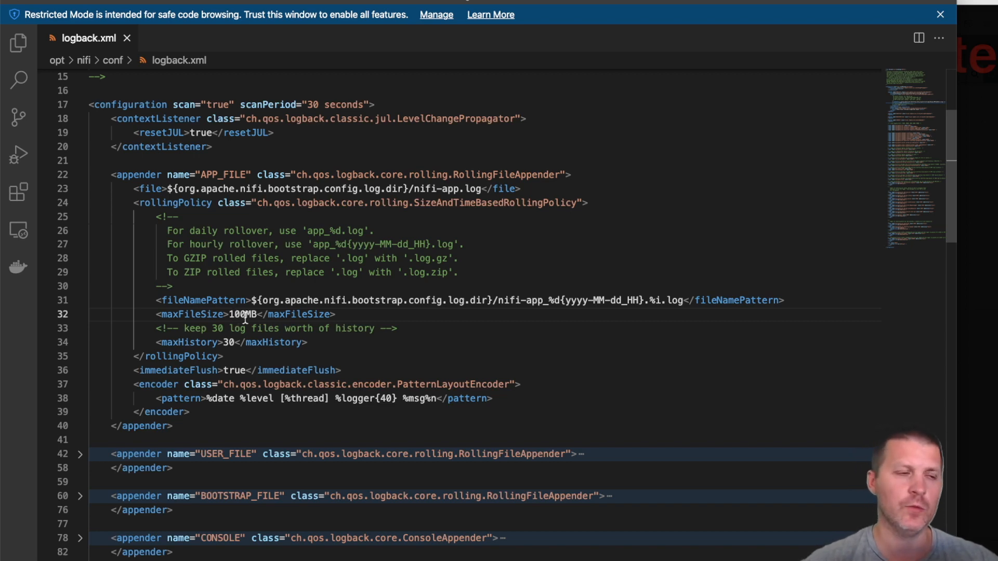
{"action": "double_click", "coordinate": [229, 341]}
{"action": "left_click", "coordinate": [257, 341]}
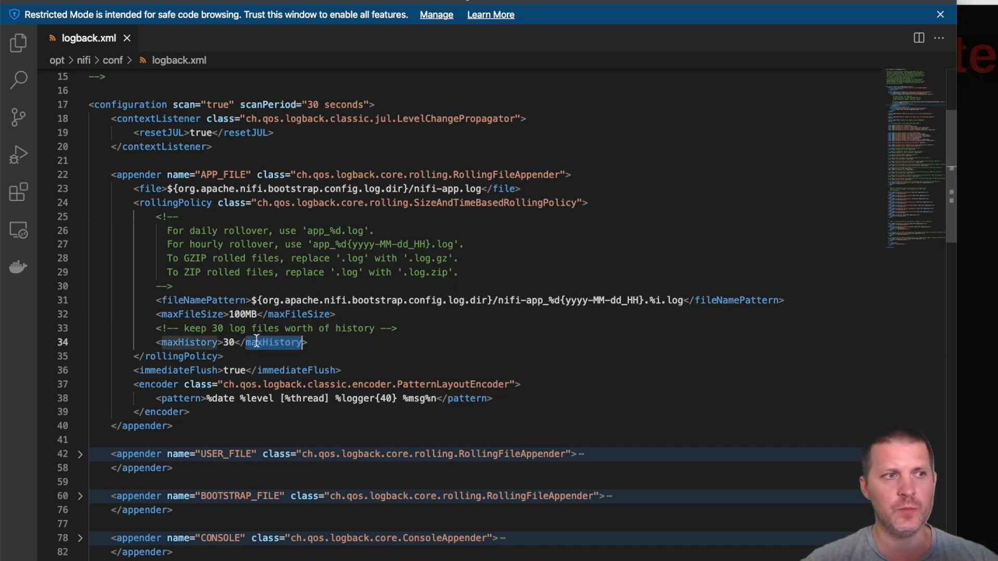
{"action": "left_click_drag", "start_coordinate": [182, 328], "coordinate": [396, 328]}
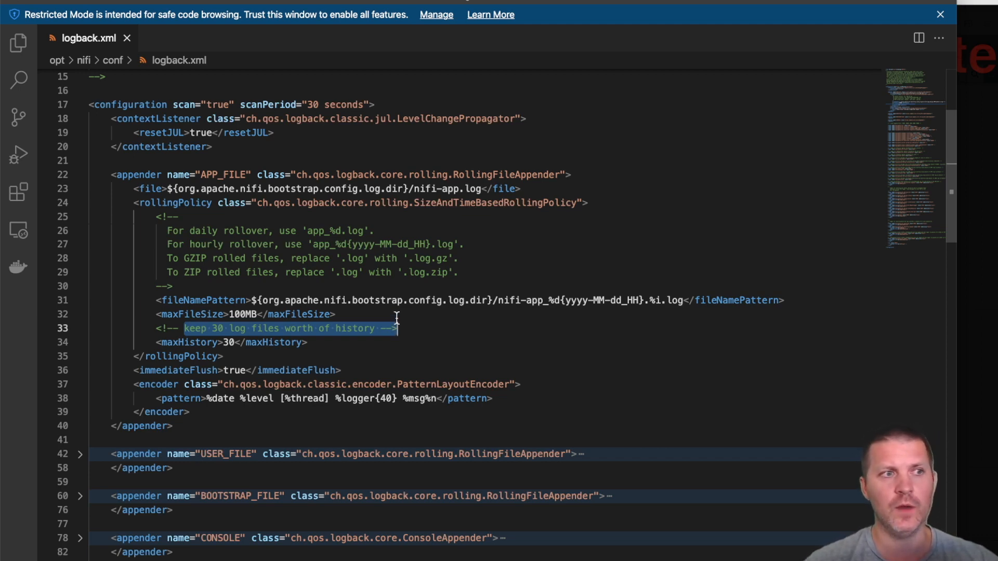
Step: Try a maxHistory of 300 in the APP_FILE appender and set it back to 30
{"action": "left_click", "coordinate": [236, 343]}
{"action": "type", "text": "0"}
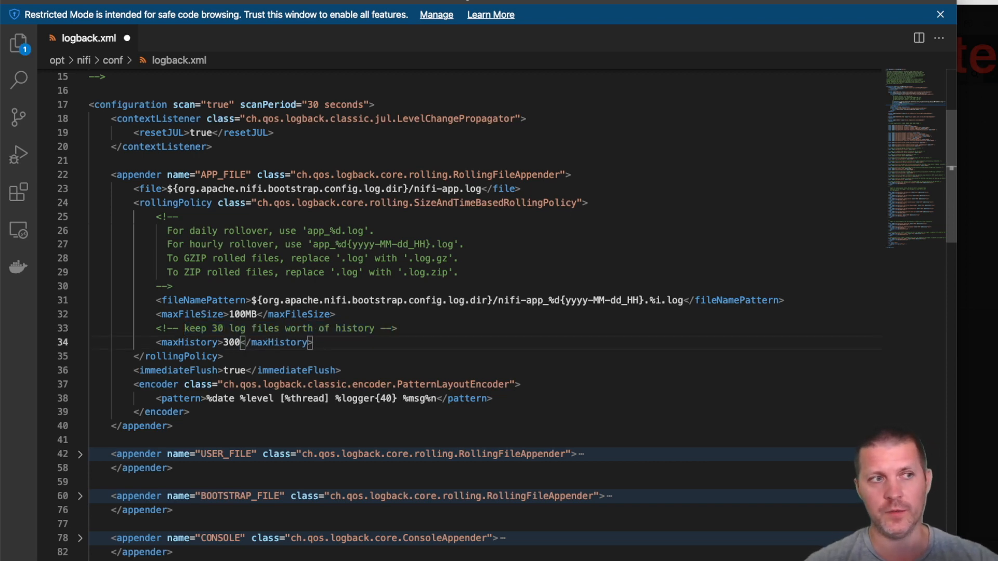
{"action": "double_click", "coordinate": [240, 311]}
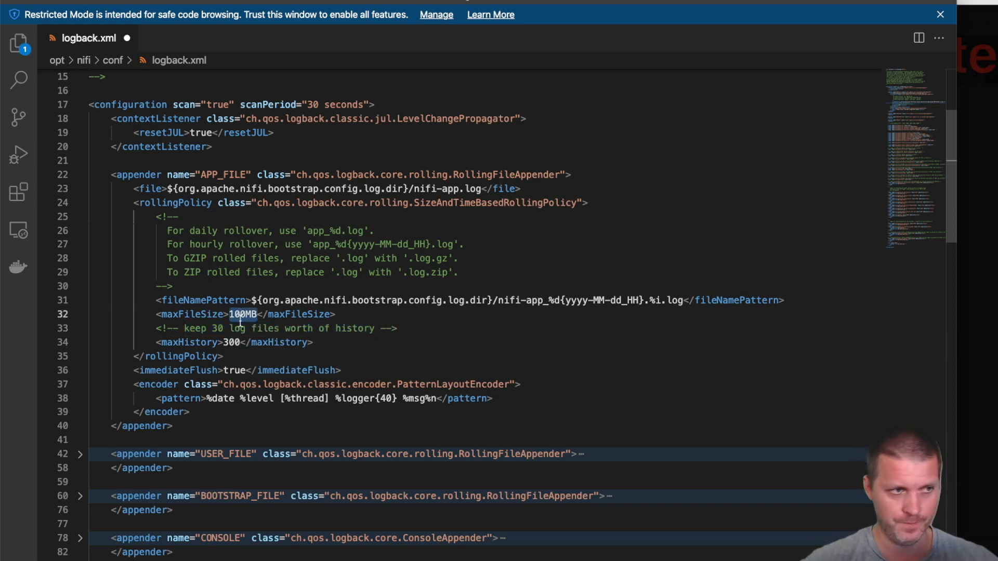
{"action": "left_click", "coordinate": [239, 343]}
{"action": "key", "text": "BackSpace"}
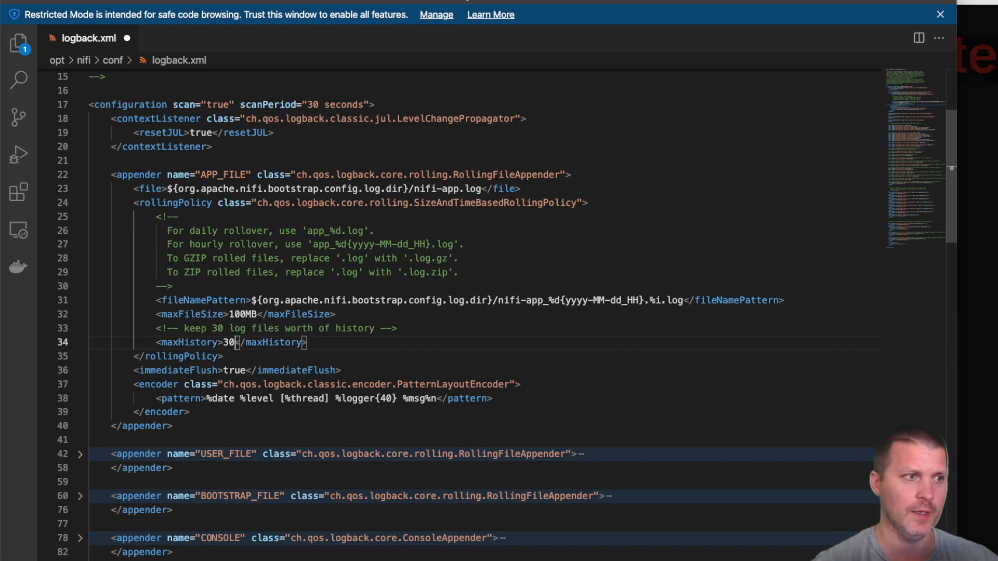
Step: Highlight the PatternLayoutEncoder class and the log message pattern in the APP_FILE encoder
{"action": "double_click", "coordinate": [188, 398]}
{"action": "double_click", "coordinate": [428, 385]}
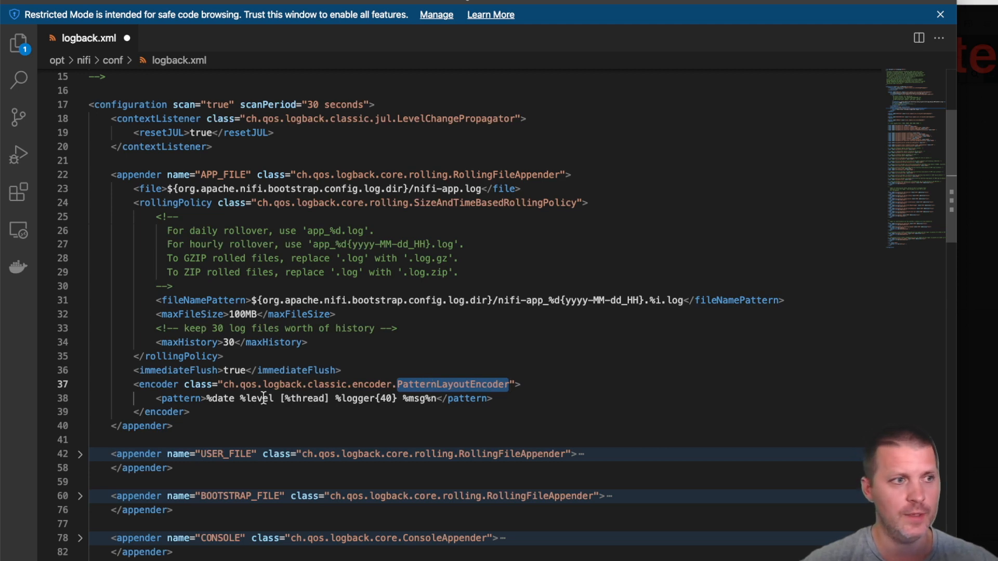
{"action": "left_click_drag", "start_coordinate": [206, 398], "coordinate": [434, 398]}
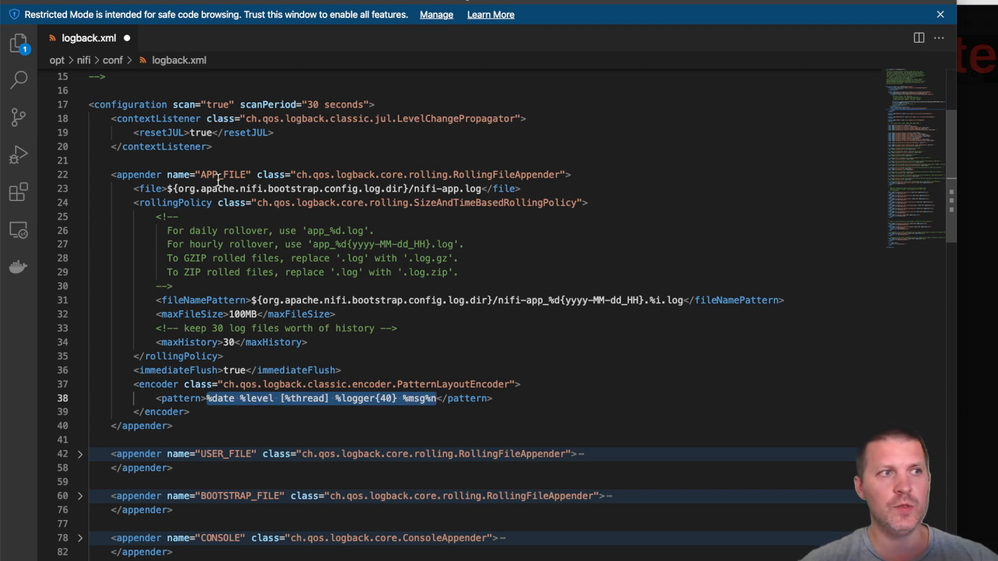
Step: Expand the USER_FILE appender and highlight its rolled file name nifi-user_%d.log and its maxHistory value
{"action": "left_click", "coordinate": [80, 454]}
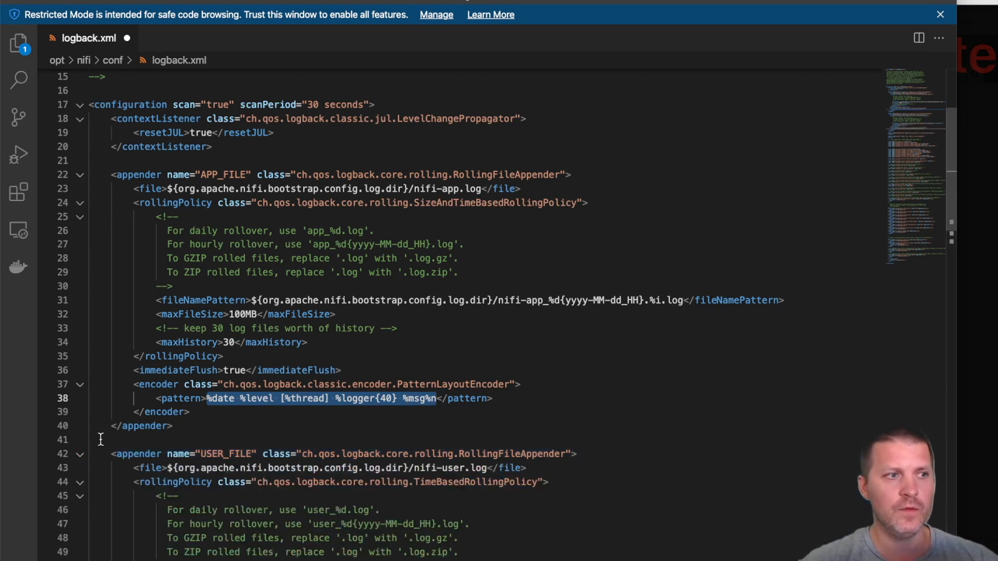
{"action": "scroll", "coordinate": [216, 420], "scroll_direction": "down", "scroll_amount": 4}
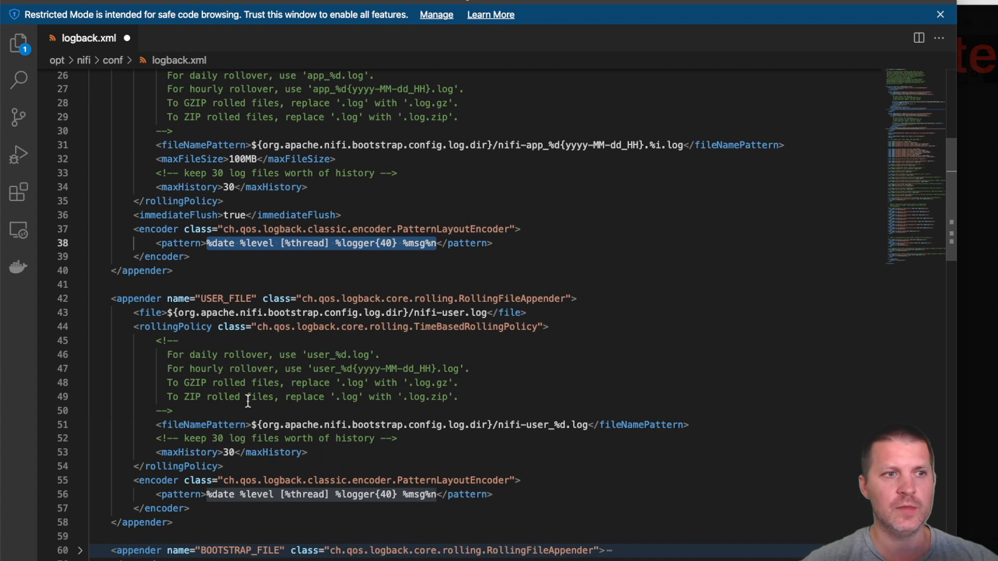
{"action": "scroll", "coordinate": [248, 401], "scroll_direction": "down", "scroll_amount": 1}
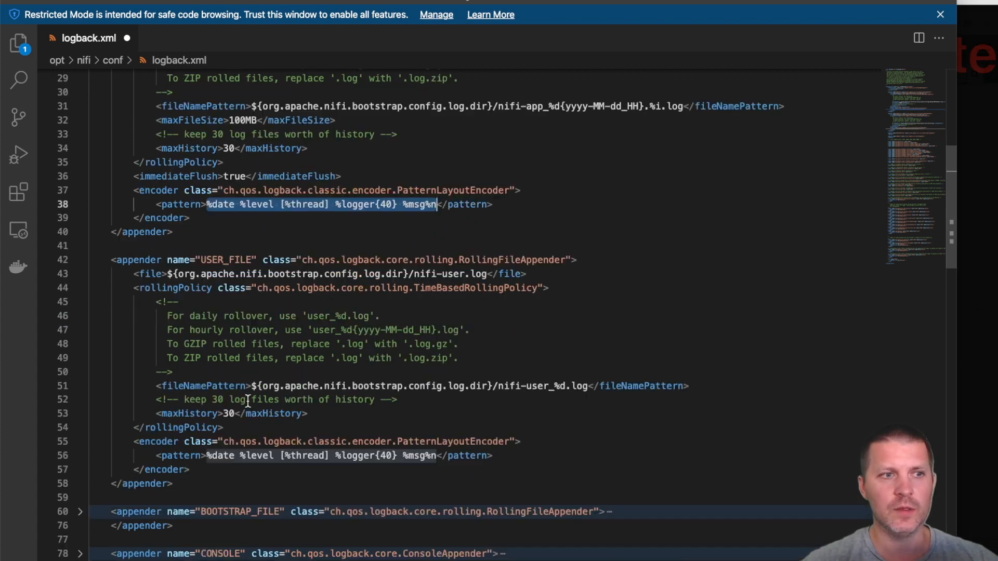
{"action": "left_click", "coordinate": [486, 274]}
{"action": "left_click_drag", "start_coordinate": [498, 386], "coordinate": [587, 385]}
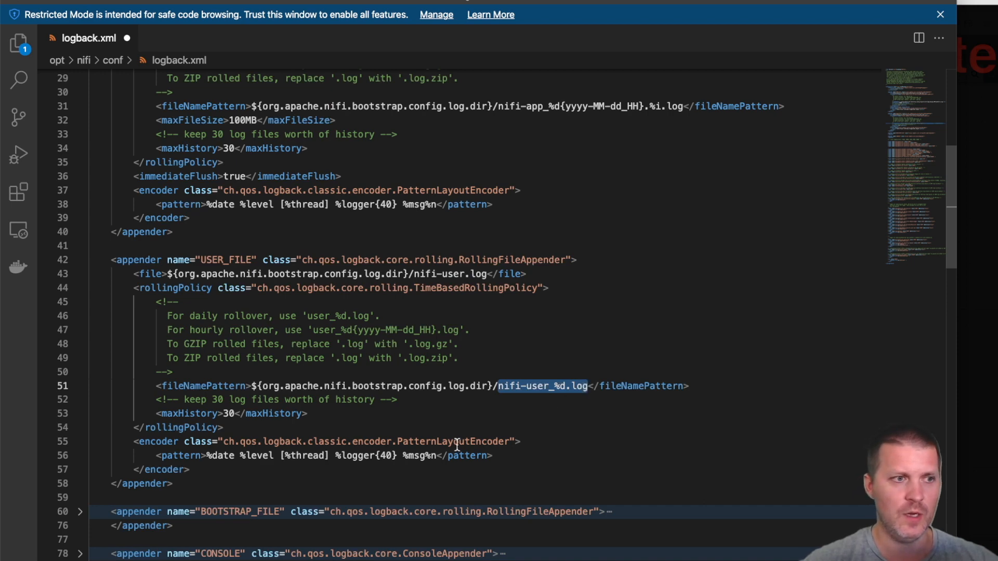
{"action": "left_click", "coordinate": [237, 413]}
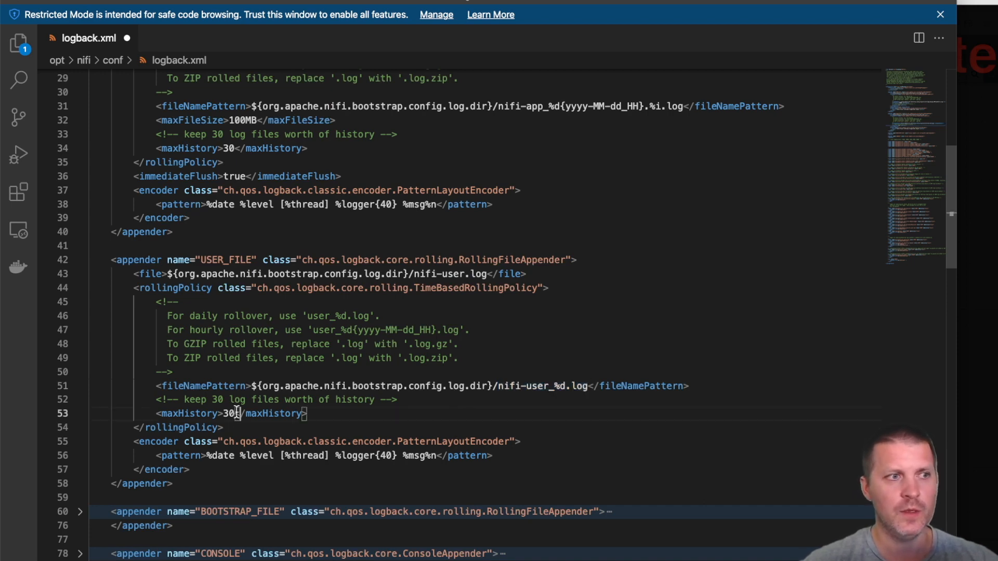
{"action": "left_click_drag", "start_coordinate": [237, 413], "coordinate": [223, 413]}
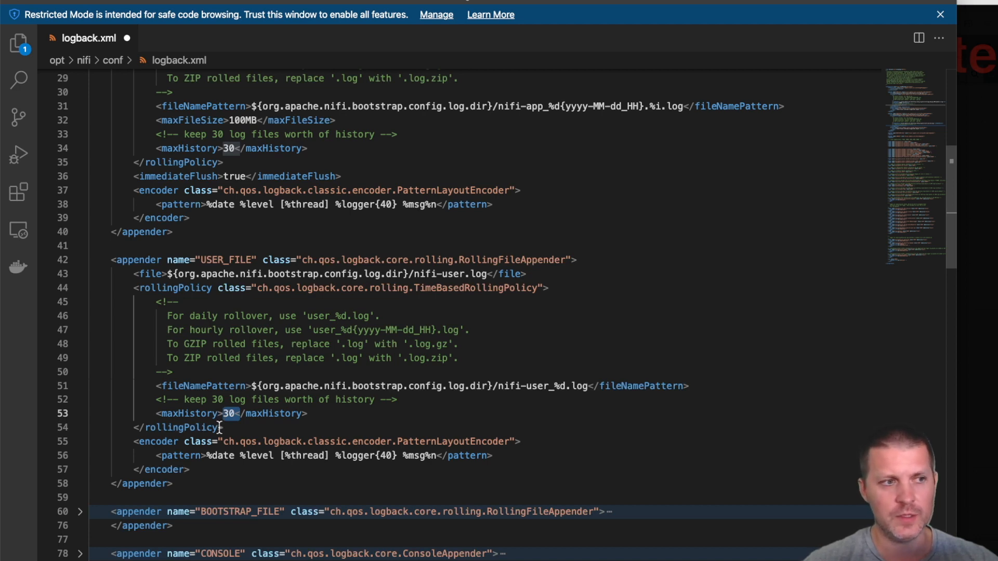
Step: Expand the BOOTSTRAP_FILE appender and highlight its maxHistory value and the nifi-bootstrap.log file name
{"action": "scroll", "coordinate": [218, 423], "scroll_direction": "down", "scroll_amount": 3}
{"action": "left_click", "coordinate": [81, 433]}
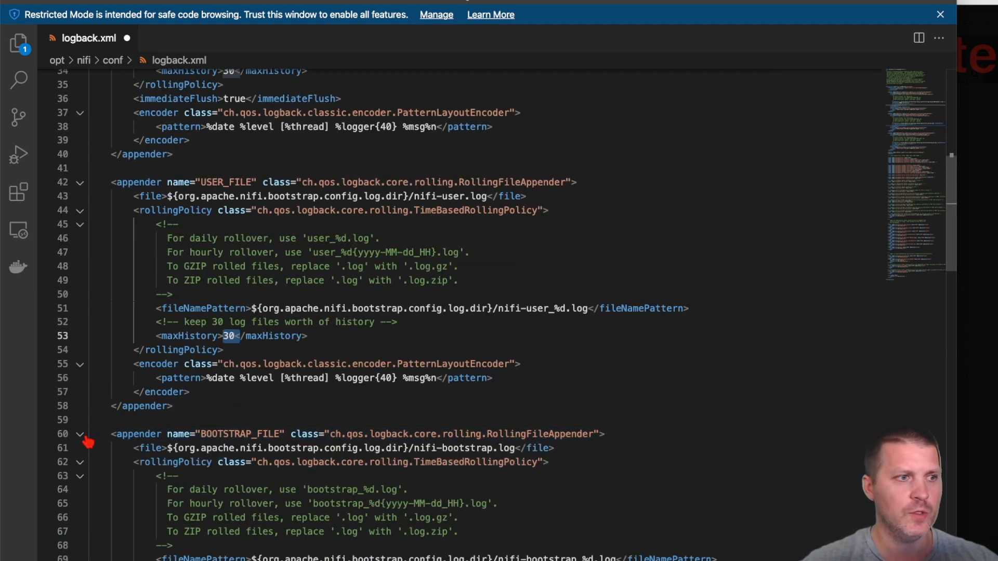
{"action": "scroll", "coordinate": [275, 486], "scroll_direction": "down", "scroll_amount": 3}
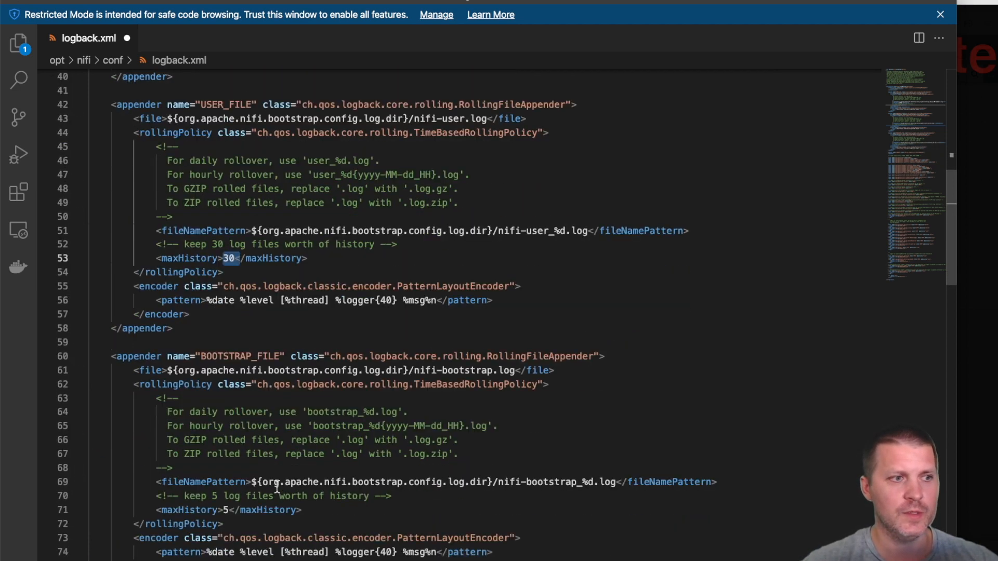
{"action": "double_click", "coordinate": [225, 510]}
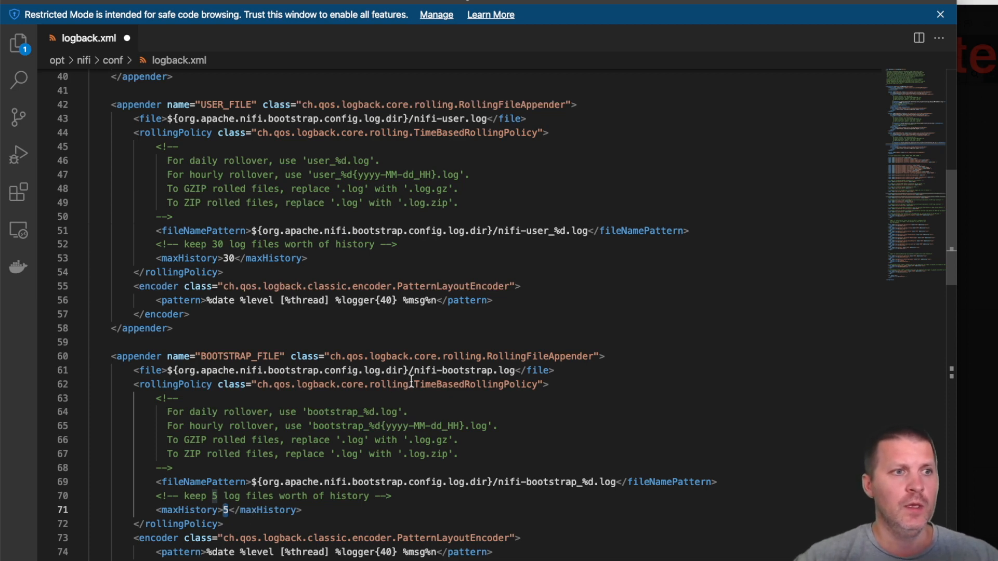
{"action": "left_click_drag", "start_coordinate": [413, 370], "coordinate": [515, 370]}
{"action": "scroll", "coordinate": [421, 446], "scroll_direction": "up", "scroll_amount": 1}
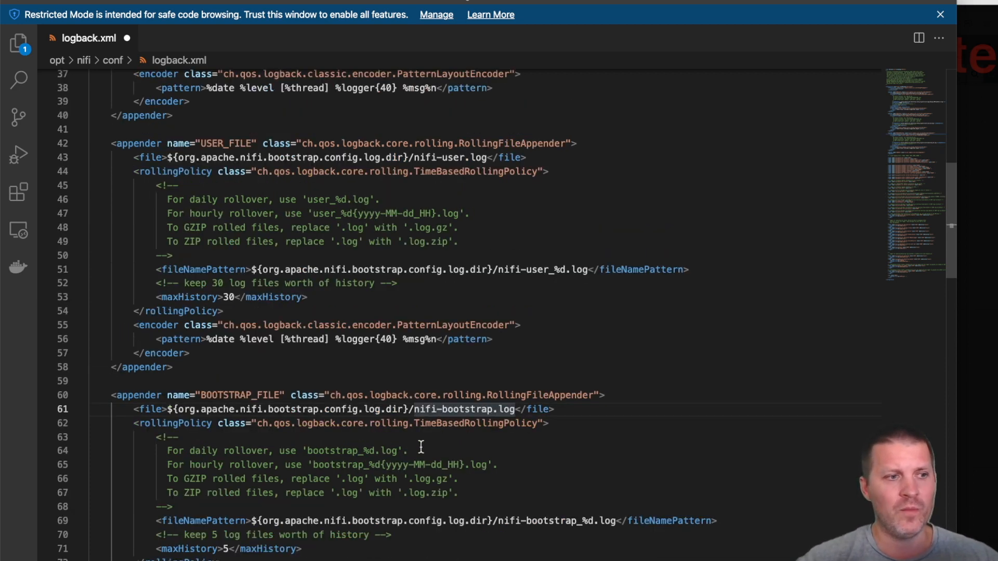
{"action": "scroll", "coordinate": [421, 447], "scroll_direction": "down", "scroll_amount": 1}
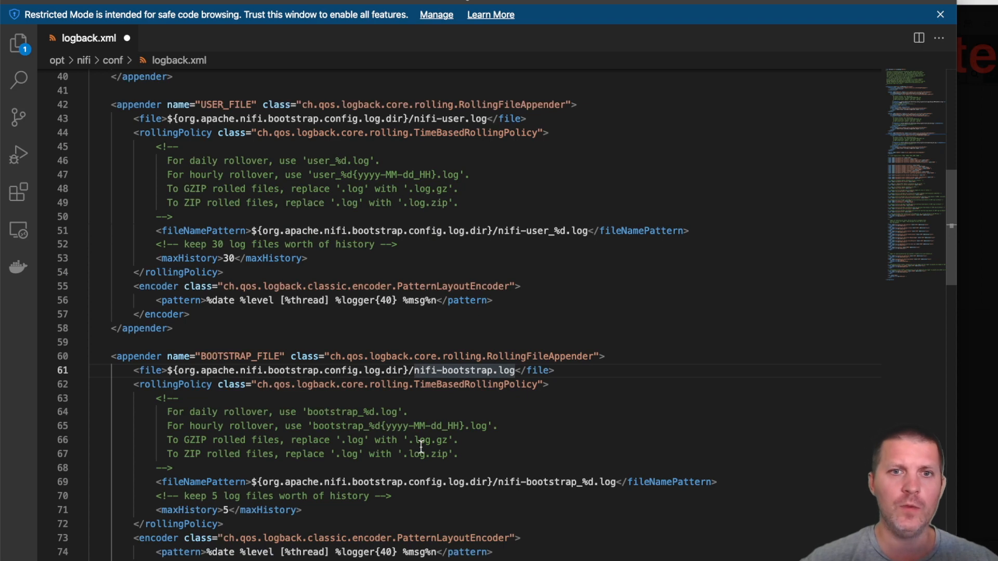
Step: Insert new_folder/ before nifi-app.log in the APP_FILE appender's file path
{"action": "scroll", "coordinate": [421, 447], "scroll_direction": "down", "scroll_amount": 4}
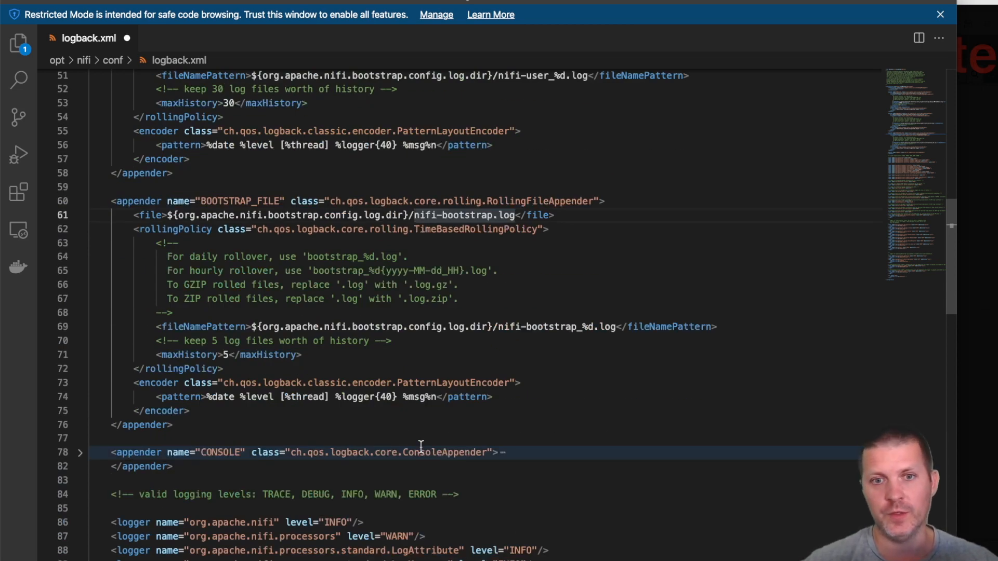
{"action": "scroll", "coordinate": [421, 447], "scroll_direction": "down", "scroll_amount": 10}
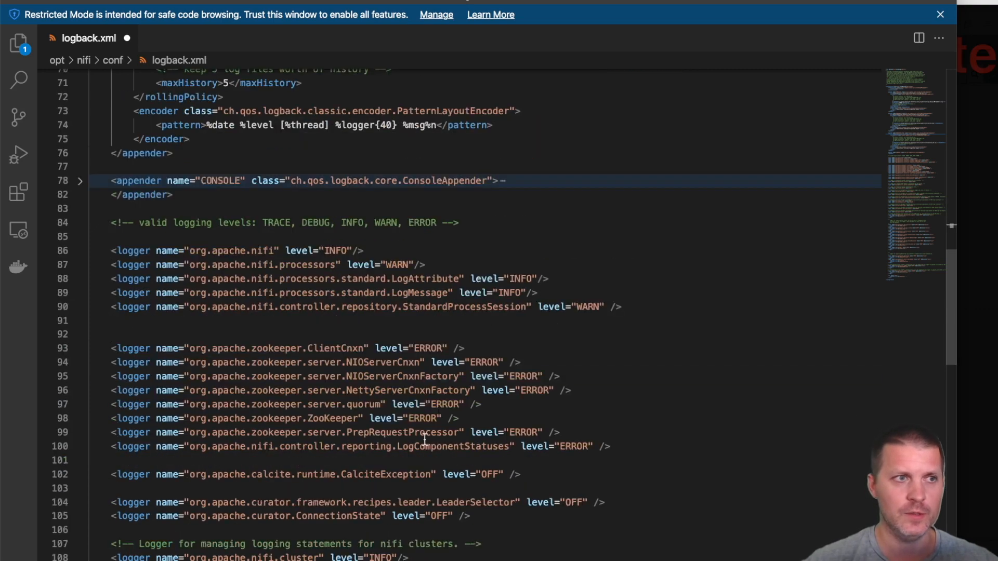
{"action": "scroll", "coordinate": [427, 397], "scroll_direction": "up", "scroll_amount": 20}
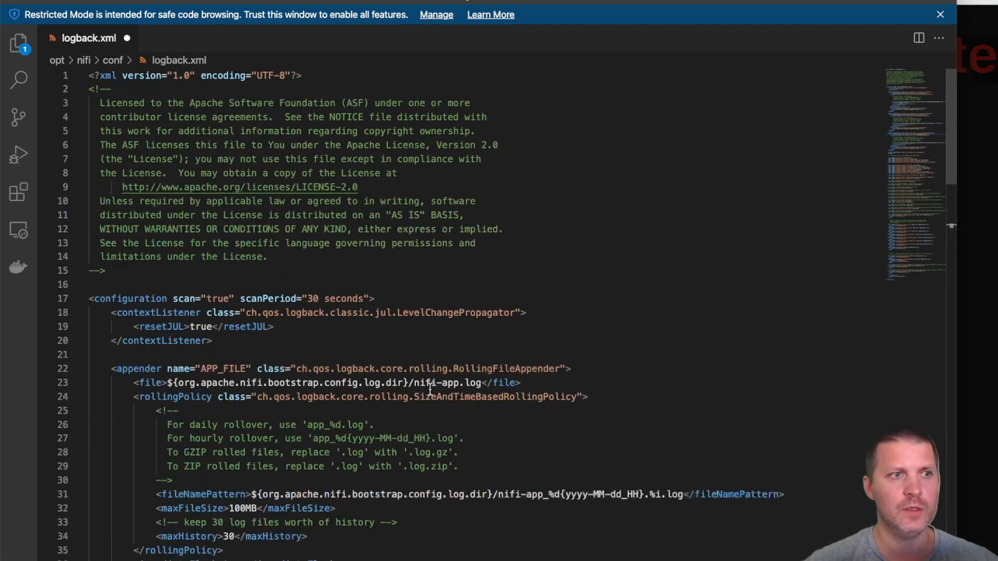
{"action": "double_click", "coordinate": [414, 383]}
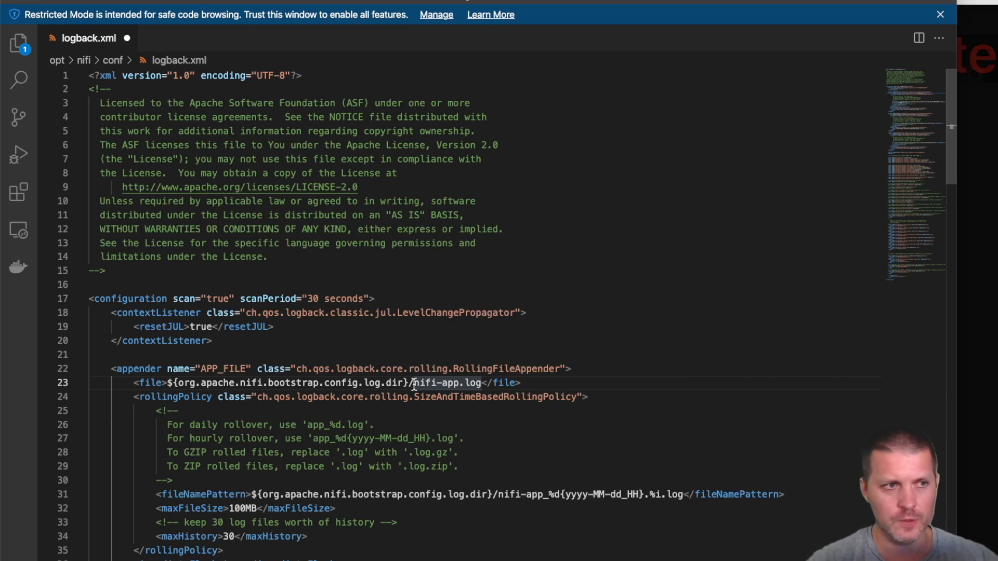
{"action": "left_click", "coordinate": [414, 383]}
{"action": "type", "text": "new_fol"}
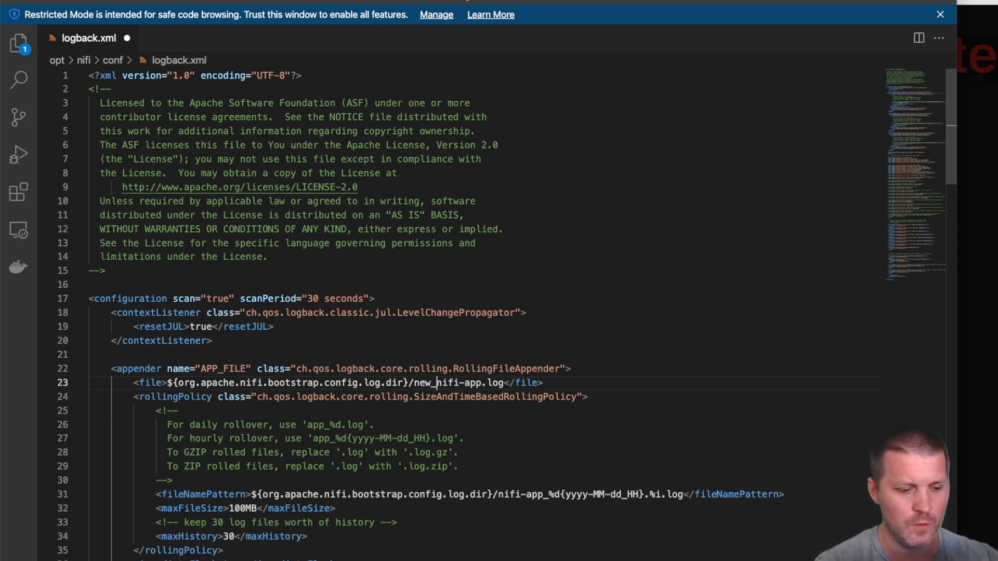
{"action": "type", "text": "der/"}
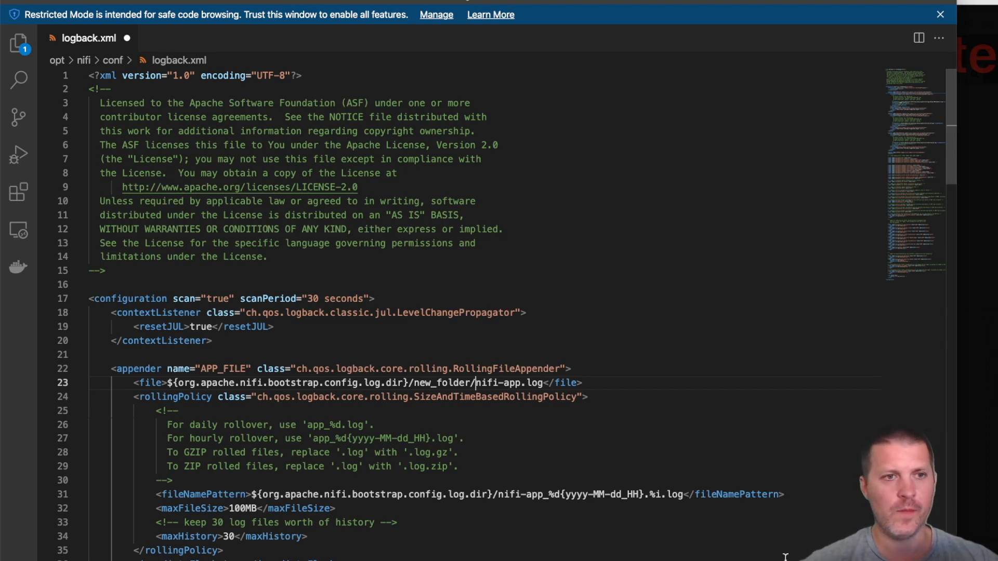
Step: Save logback.xml, authorizing the change with the account password
{"action": "type", "text": "••••"}
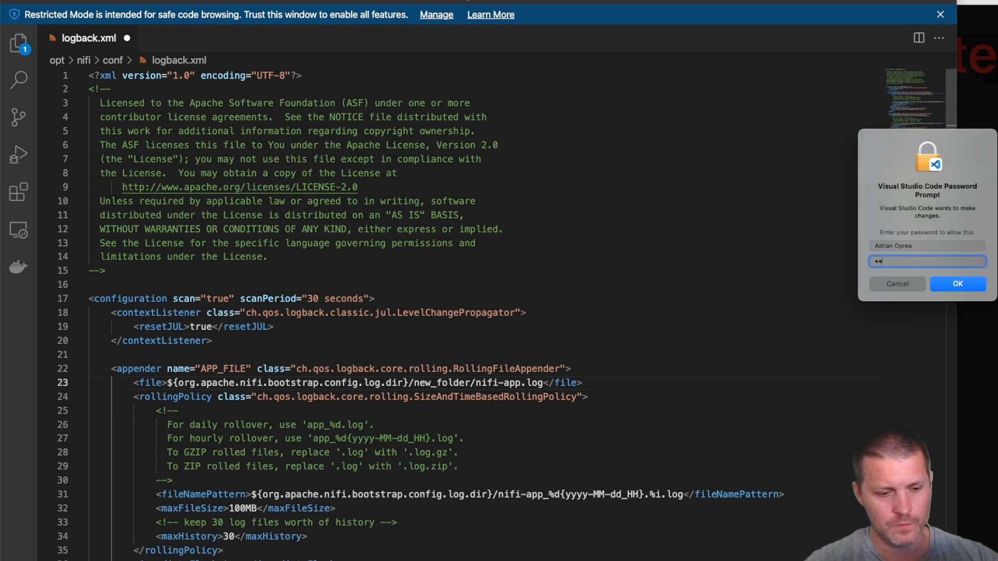
{"action": "type", "text": "••••"}
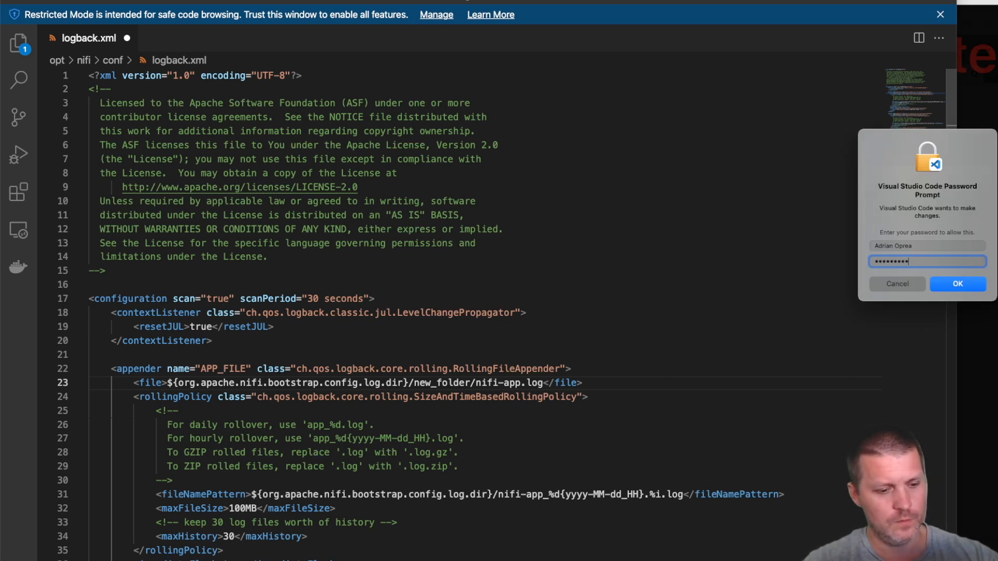
{"action": "key", "text": "Return"}
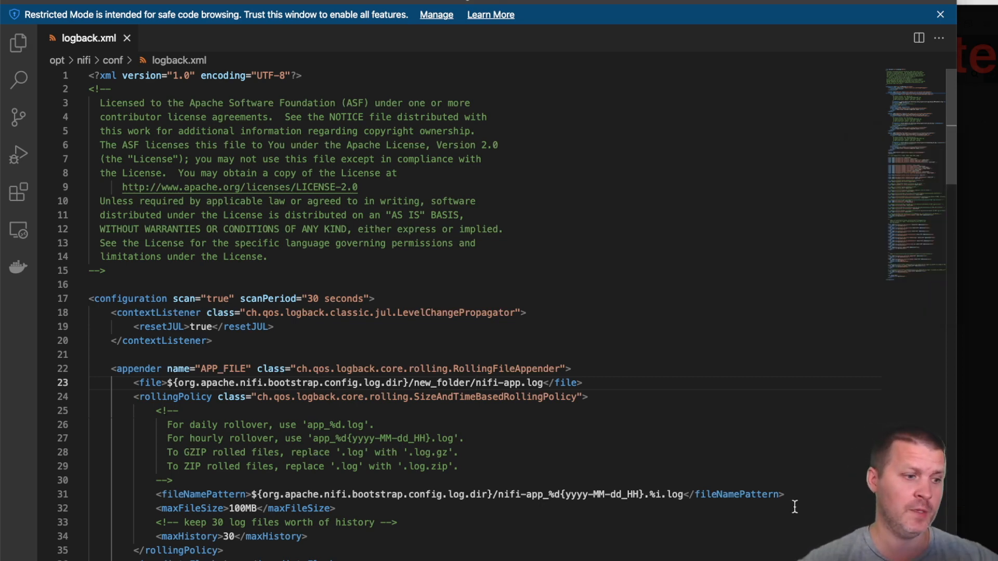
Step: Switch to the terminal, print the working directory and list the log files with ls -ltr
{"action": "key", "text": "super+Tab"}
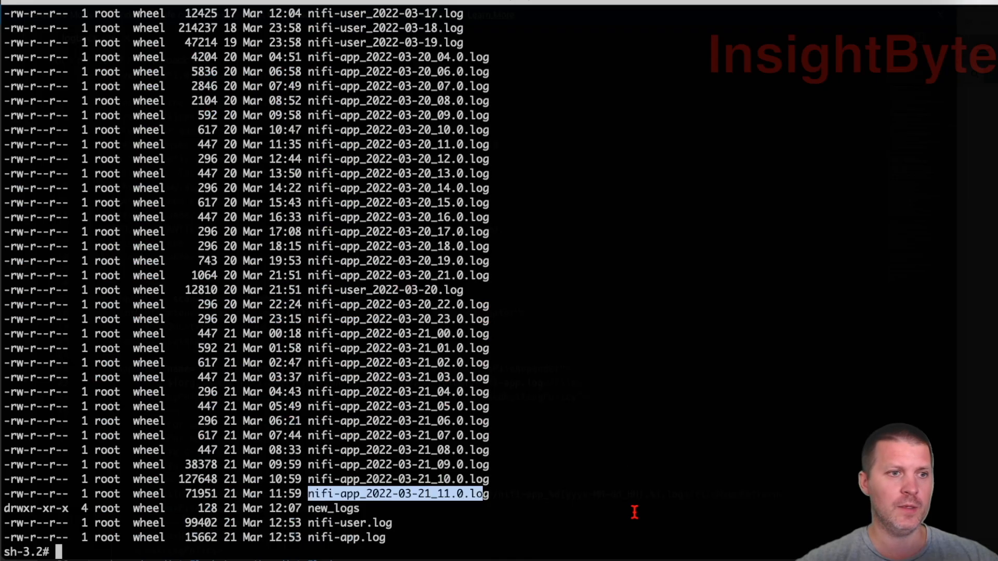
{"action": "left_click", "coordinate": [624, 437]}
{"action": "type", "text": "pwd"}
{"action": "key", "text": "Return"}
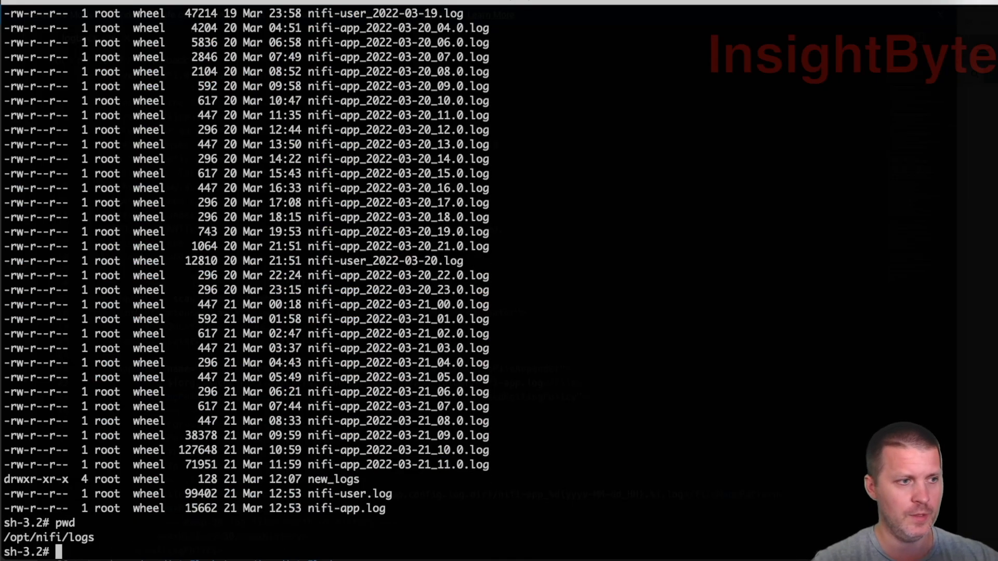
{"action": "type", "text": "ls -ltr"}
{"action": "key", "text": "Return"}
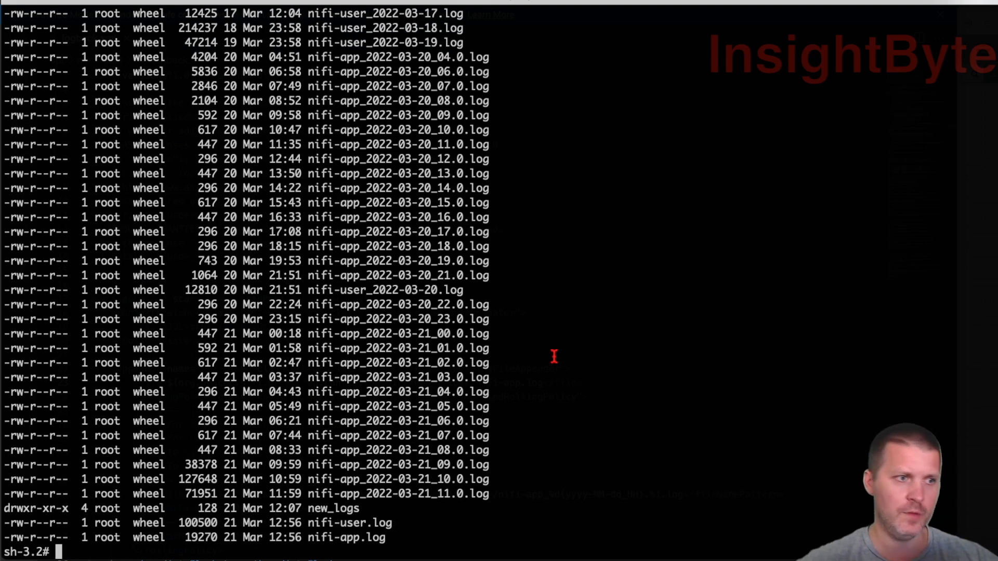
Step: Highlight the new_logs folder in the listing and change into that directory
{"action": "double_click", "coordinate": [333, 508]}
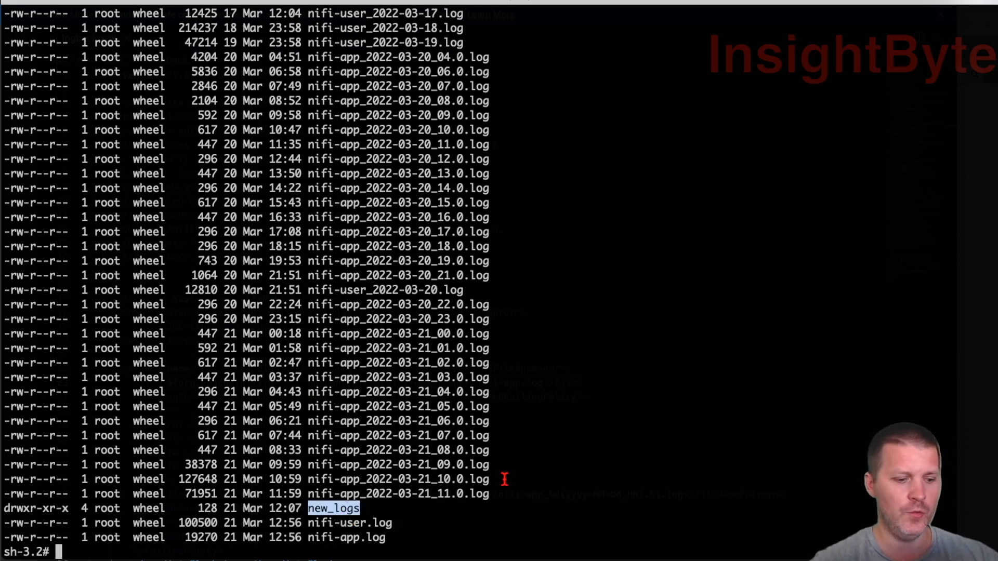
{"action": "type", "text": "cd new_"}
{"action": "key", "text": "Return"}
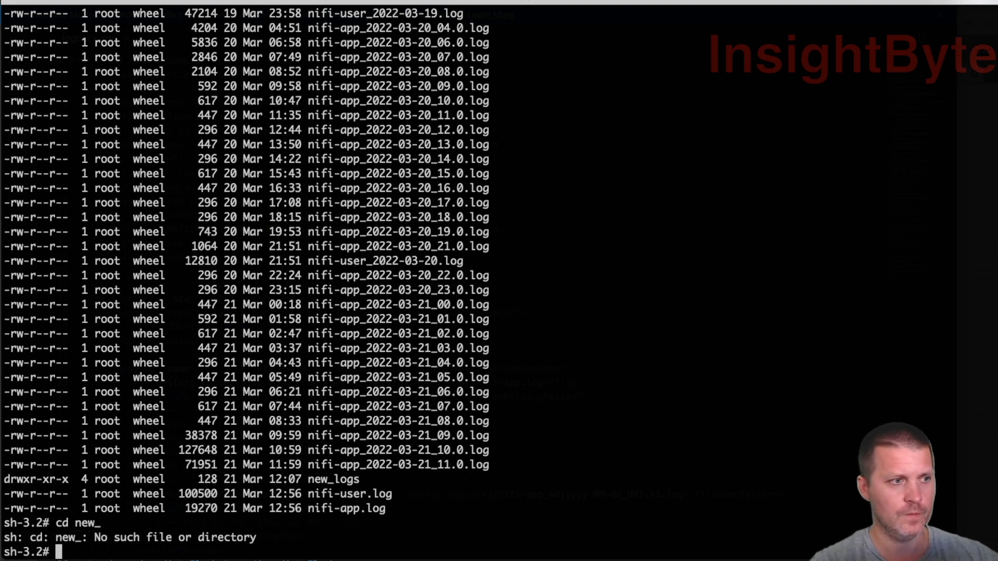
{"action": "key", "text": "Up"}
{"action": "type", "text": "l"}
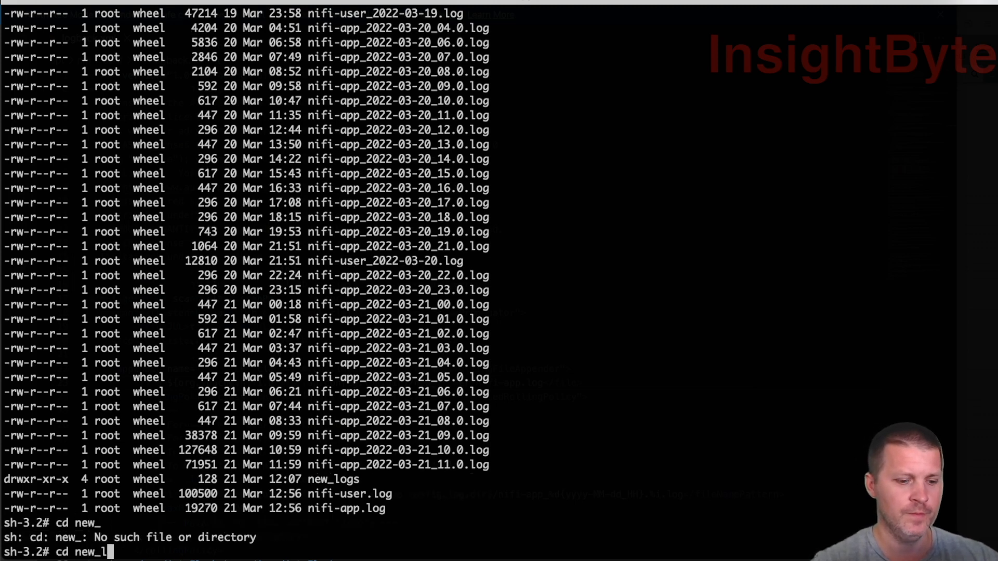
{"action": "key", "text": "Tab"}
{"action": "key", "text": "Return"}
Step: List the contents of new_logs with ls -ltr and clear the terminal
{"action": "type", "text": "ls -ltr"}
{"action": "key", "text": "Return"}
{"action": "key", "text": "Return"}
{"action": "key", "text": "Return"}
{"action": "key", "text": "Return"}
{"action": "key", "text": "Return"}
{"action": "key", "text": "Return"}
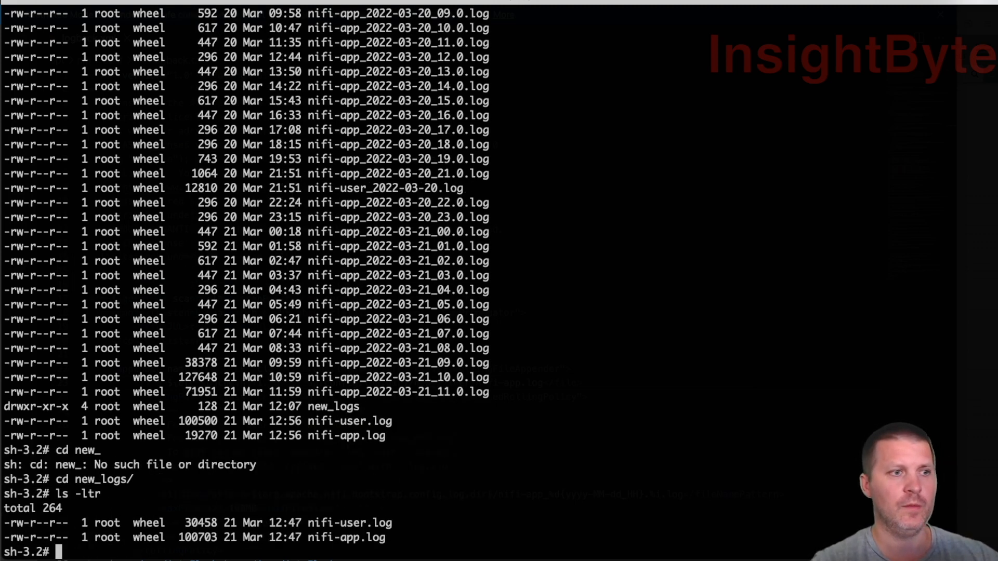
{"action": "key", "text": "Return"}
{"action": "key", "text": "Return"}
{"action": "key", "text": "Return"}
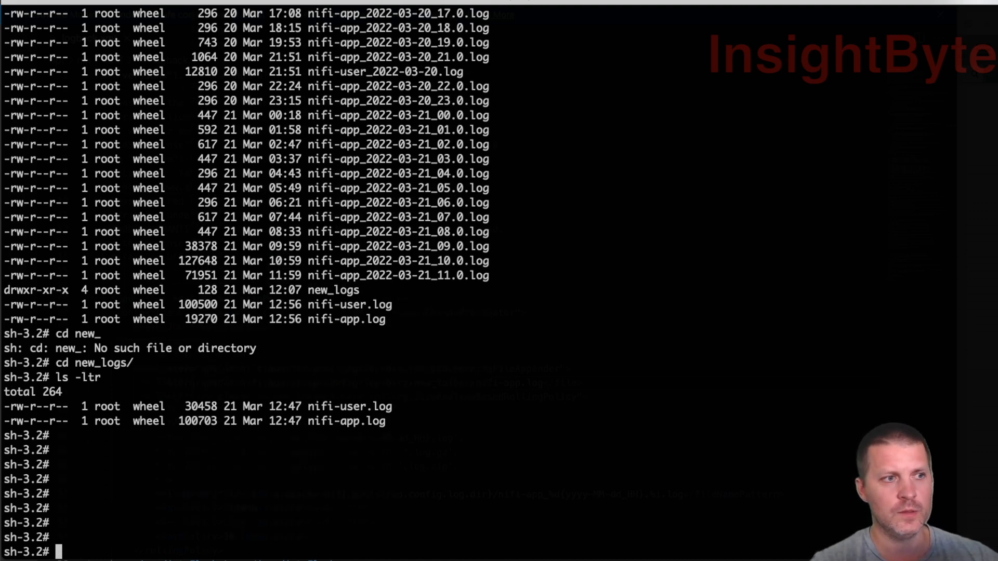
{"action": "type", "text": "clear"}
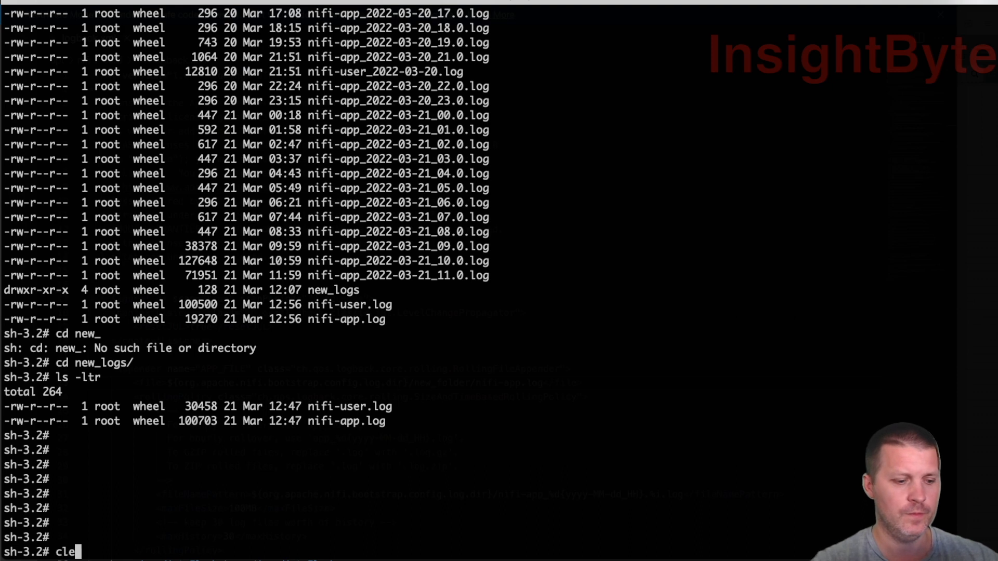
{"action": "key", "text": "Return"}
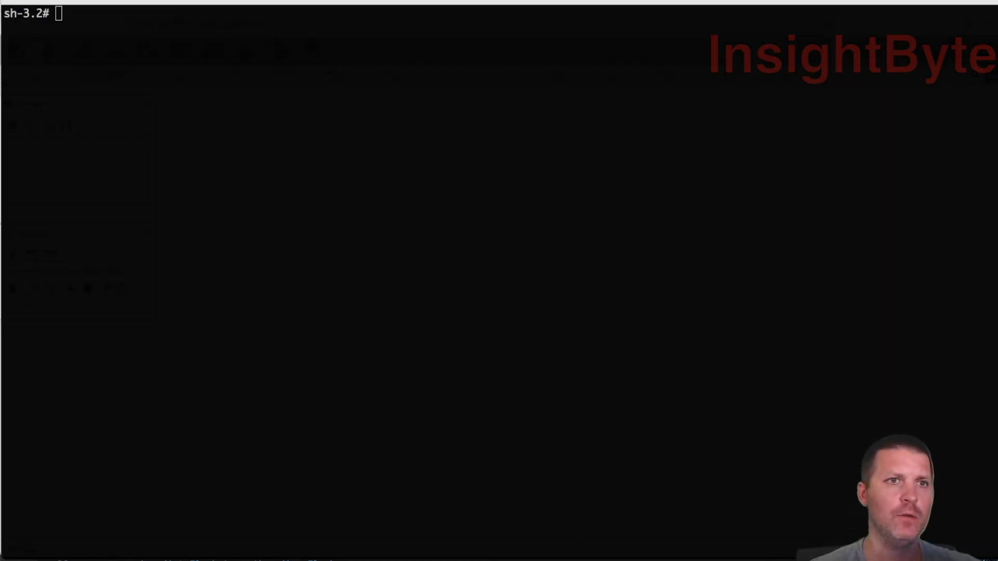
Step: Switch to logback.xml in Visual Studio Code and remove the new_folder segment from the APP_FILE appender's file path
{"action": "left_click", "coordinate": [626, 560]}
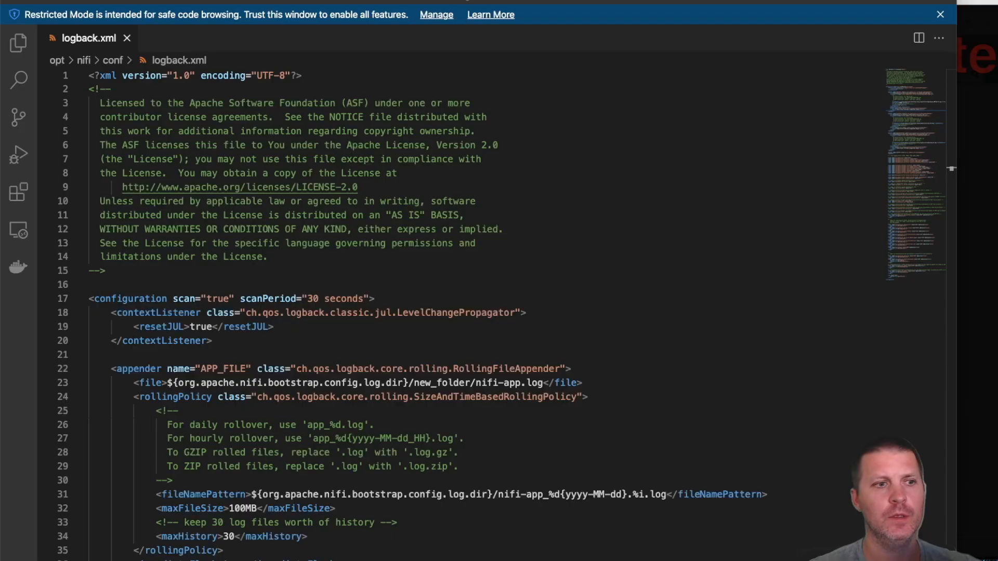
{"action": "double_click", "coordinate": [439, 384]}
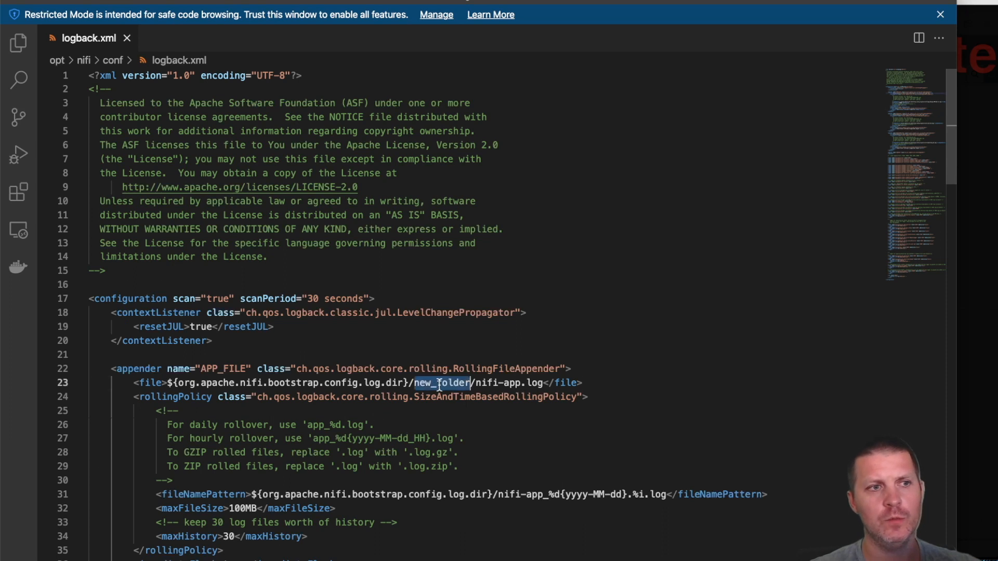
{"action": "key", "text": "BackSpace"}
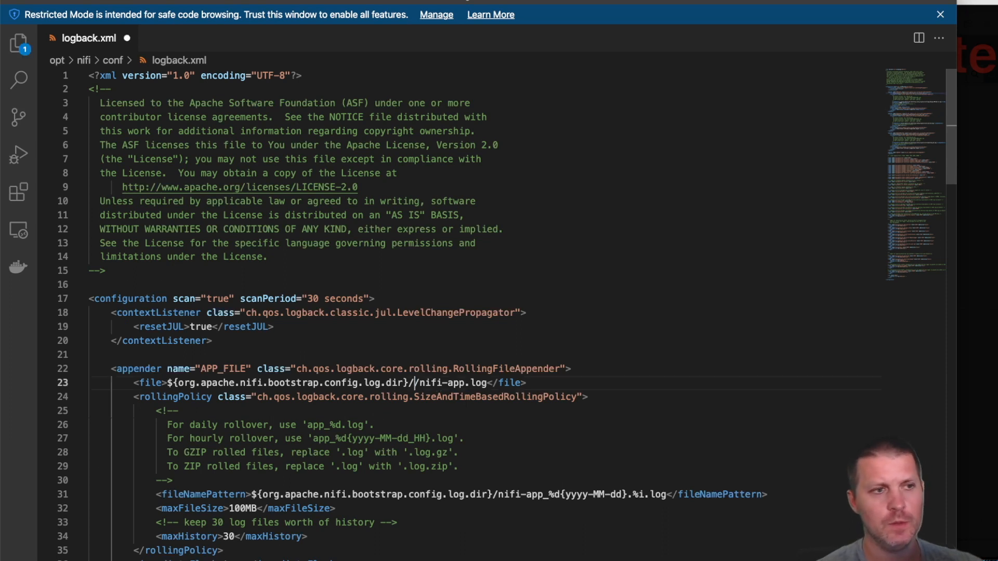
{"action": "key", "text": "BackSpace"}
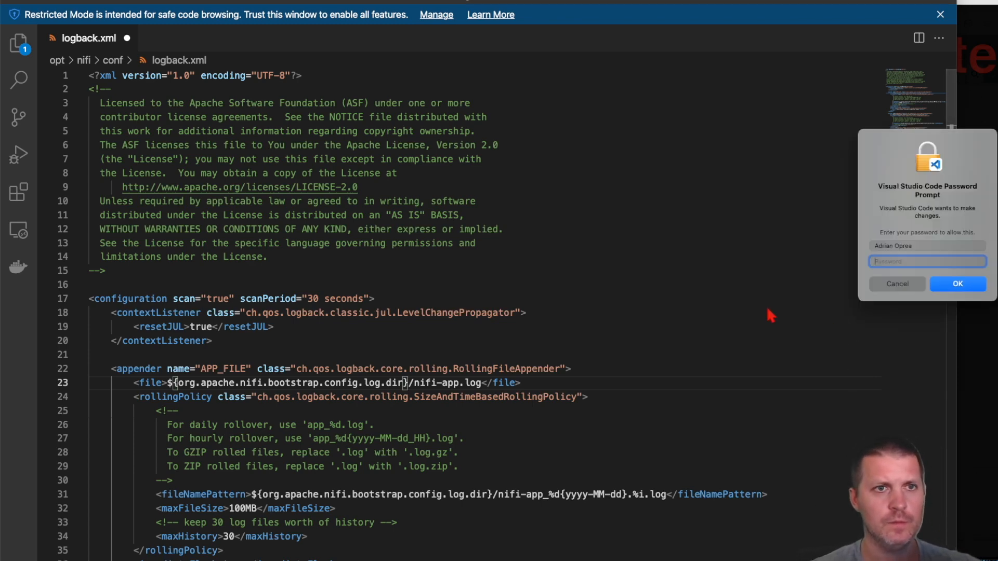
Step: Authorize saving logback.xml by entering the account password in the Visual Studio Code password prompt
{"action": "left_click", "coordinate": [768, 310]}
{"action": "left_click", "coordinate": [914, 262]}
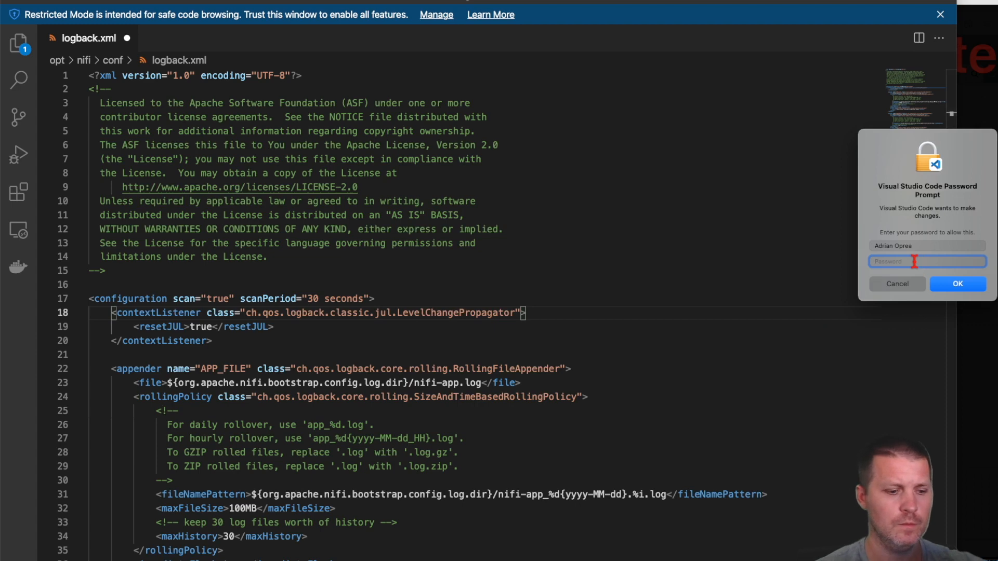
{"action": "type", "text": "•••"}
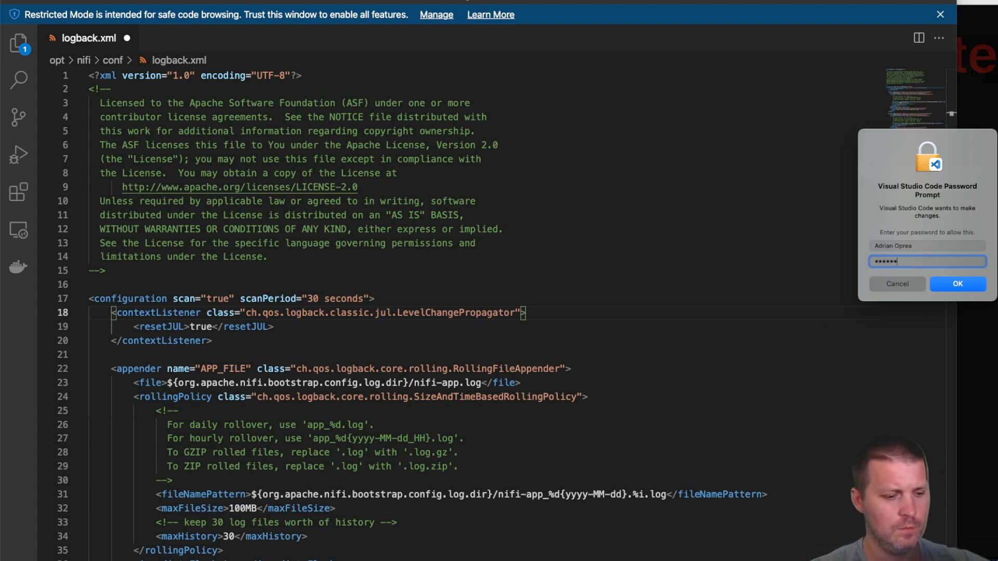
{"action": "type", "text": "•••••••"}
{"action": "key", "text": "Return"}
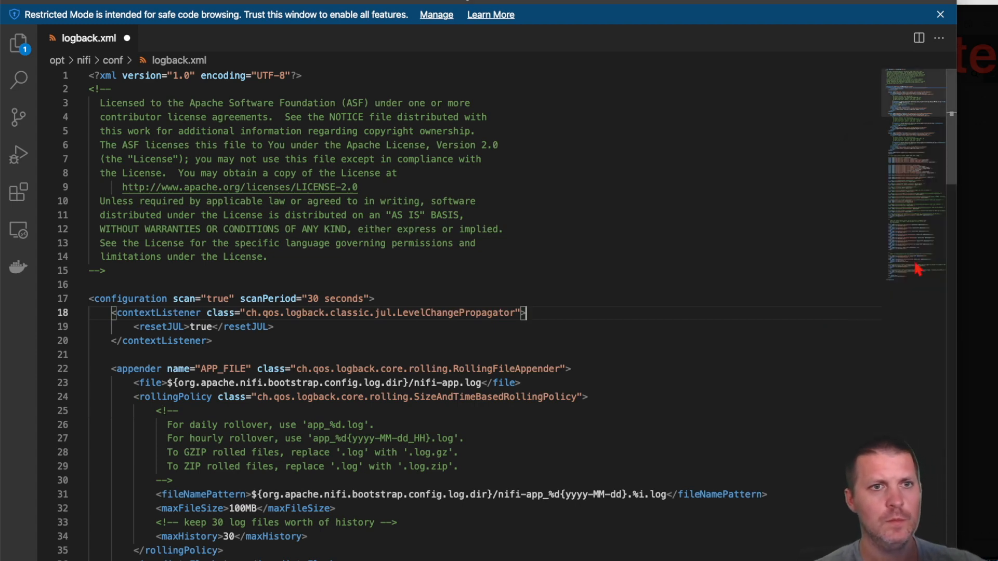
Step: Switch to the terminal, print the working directory with pwd and list its log files with ls -ltr
{"action": "key", "text": "super+Tab"}
{"action": "key", "text": "super+Tab"}
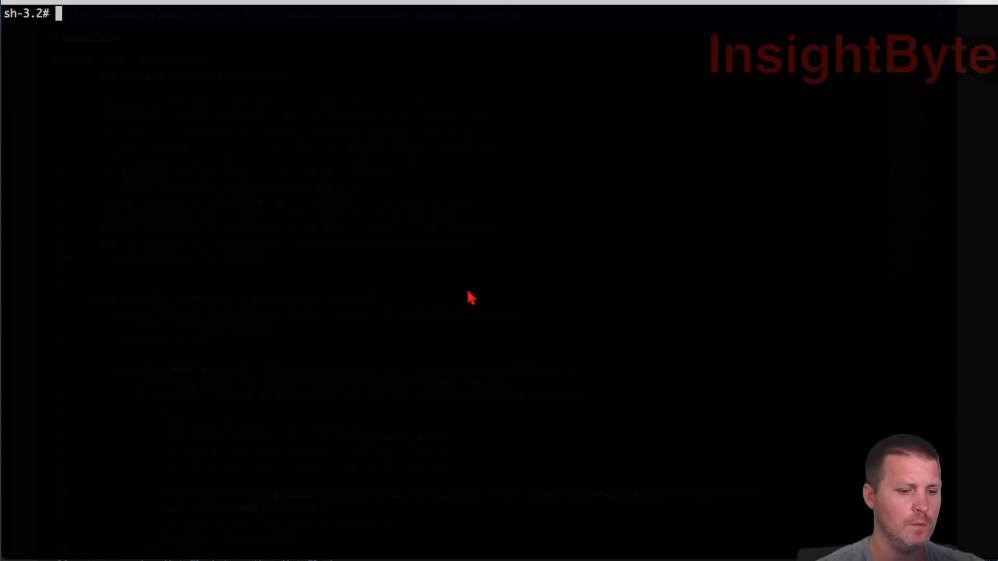
{"action": "type", "text": "pwd"}
{"action": "key", "text": "Return"}
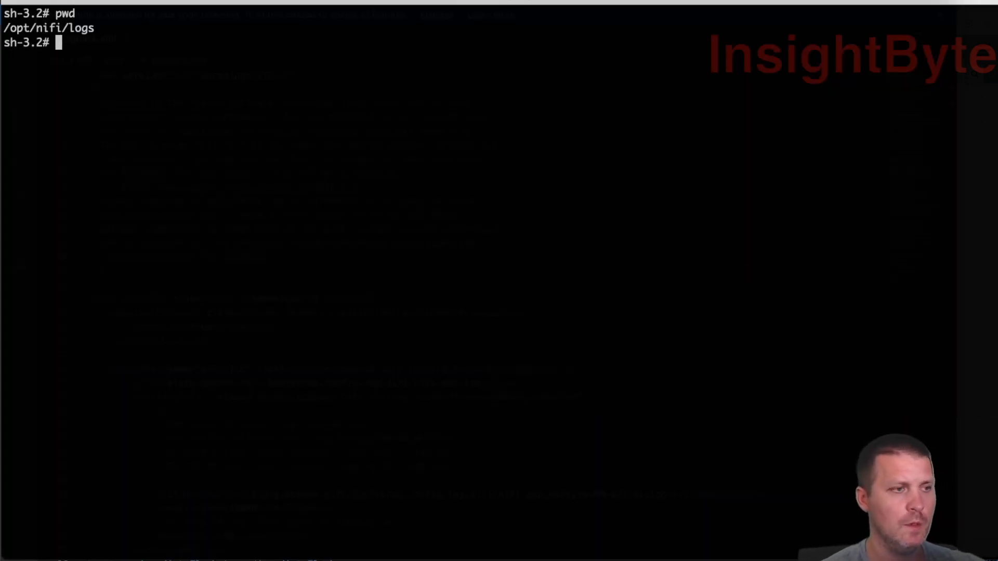
{"action": "type", "text": "ls -ltr"}
{"action": "key", "text": "Return"}
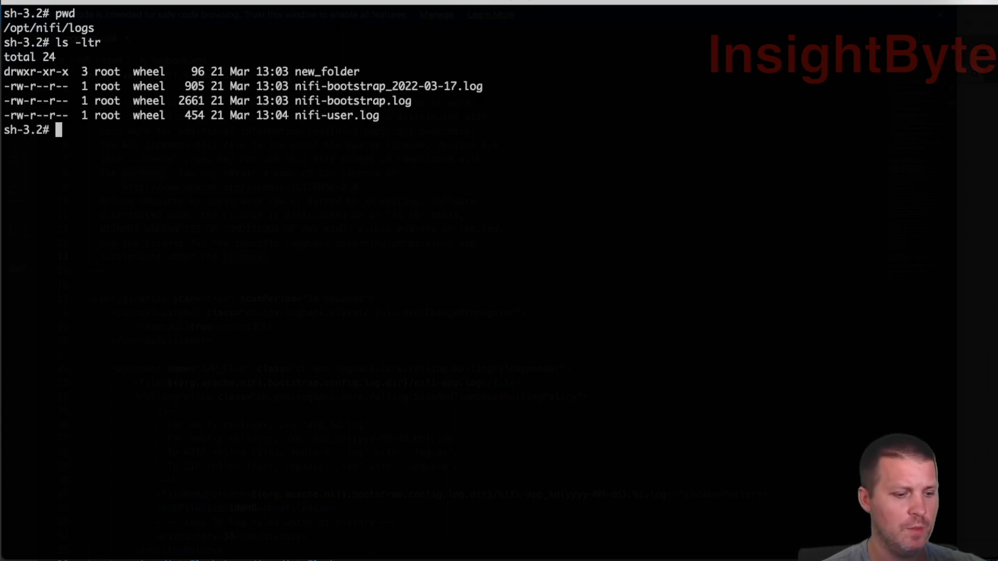
Step: Change into new_folder and list its contents with ls -ltr
{"action": "type", "text": "cd new"}
{"action": "key", "text": "Tab"}
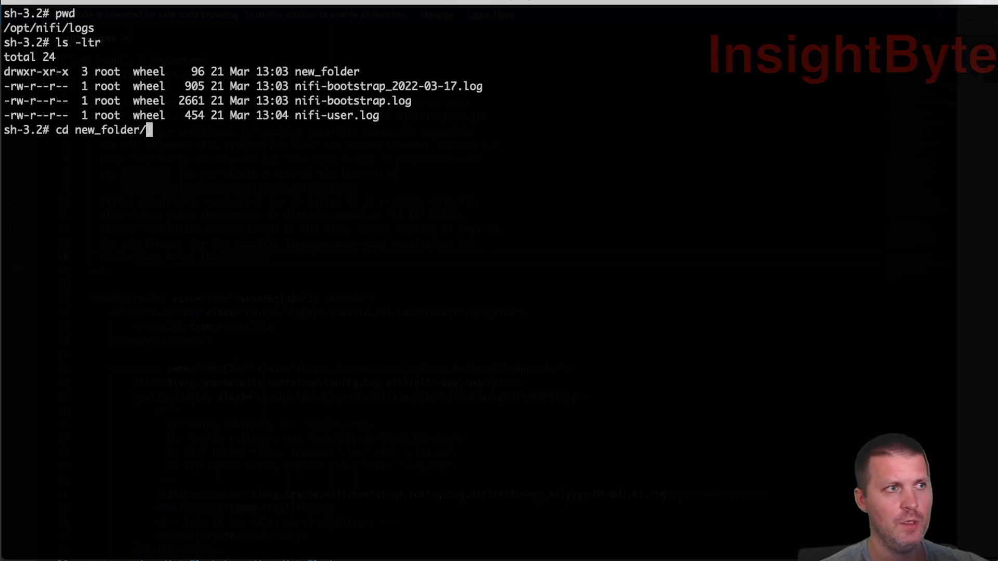
{"action": "key", "text": "Return"}
{"action": "type", "text": "l"}
{"action": "key", "text": "BackSpace"}
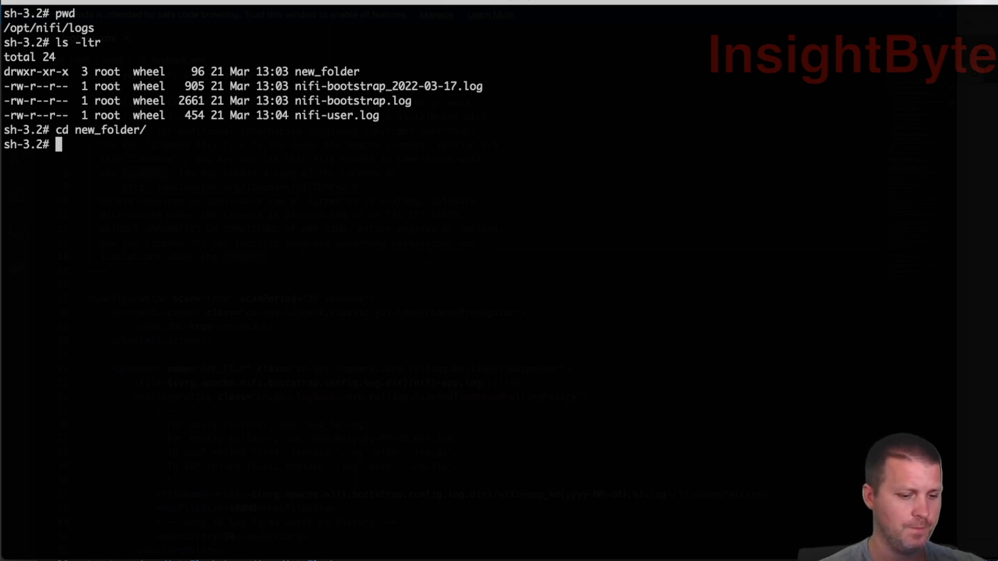
{"action": "type", "text": "ls -ltr"}
{"action": "key", "text": "Return"}
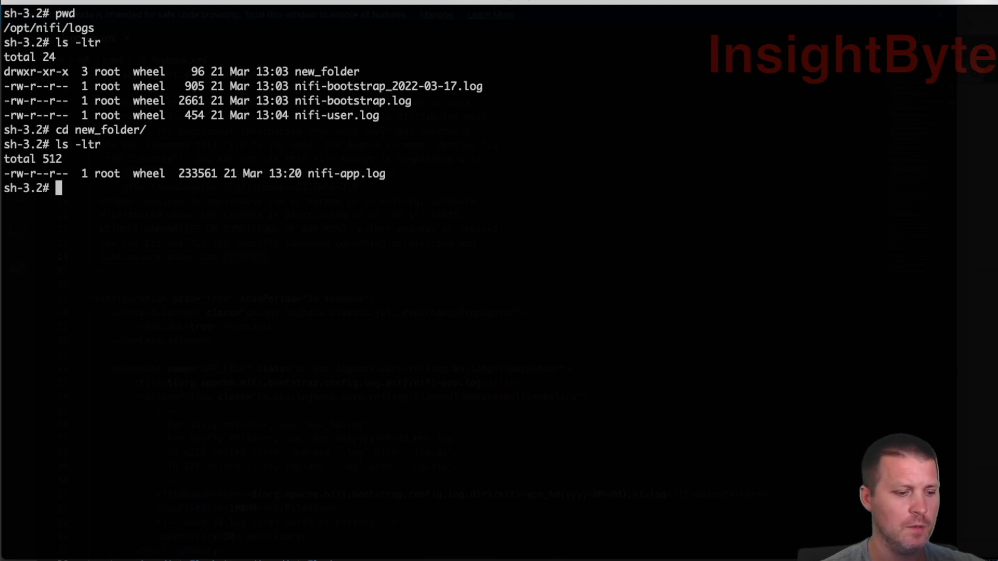
Step: Return to the parent logs directory, list it with ls -ltr and highlight nifi-app.log in the listing
{"action": "type", "text": "cd .."}
{"action": "key", "text": "Return"}
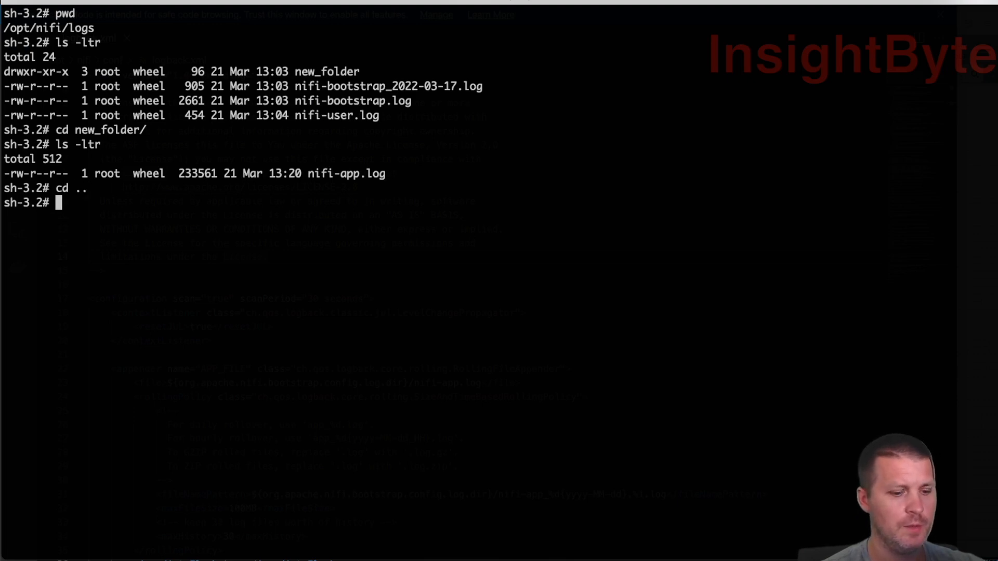
{"action": "type", "text": "ls -ltr"}
{"action": "key", "text": "Return"}
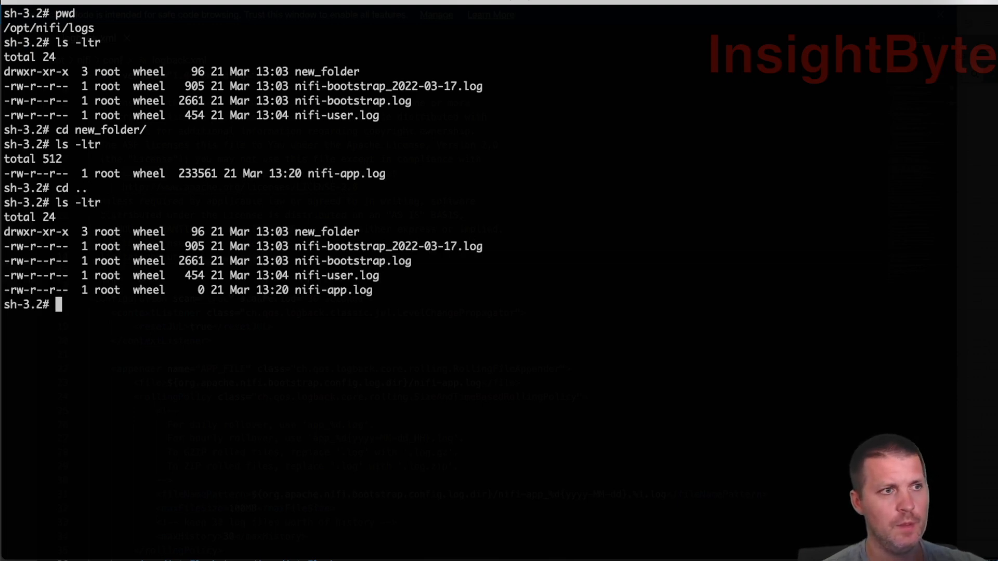
{"action": "double_click", "coordinate": [318, 290]}
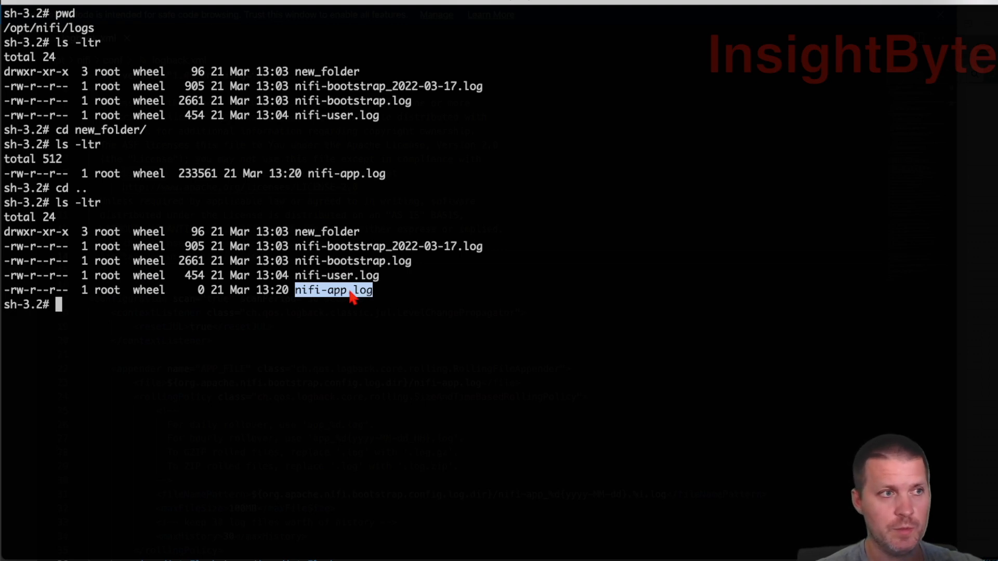
Step: Delete everything inside new_folder with rm -rf new_folder/* and begin another directory listing
{"action": "type", "text": "rm -rf new"}
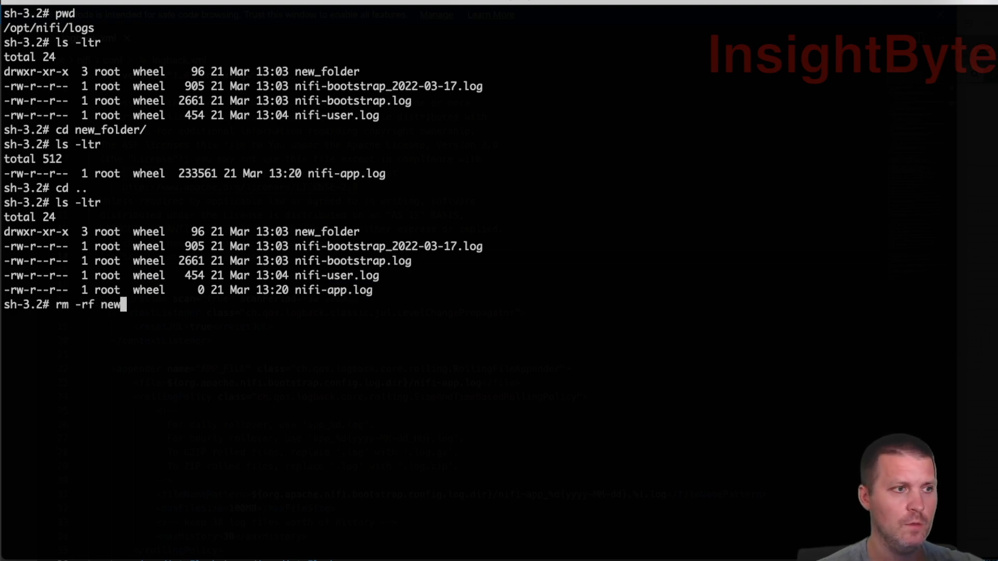
{"action": "key", "text": "Tab"}
{"action": "type", "text": "*"}
{"action": "key", "text": "Return"}
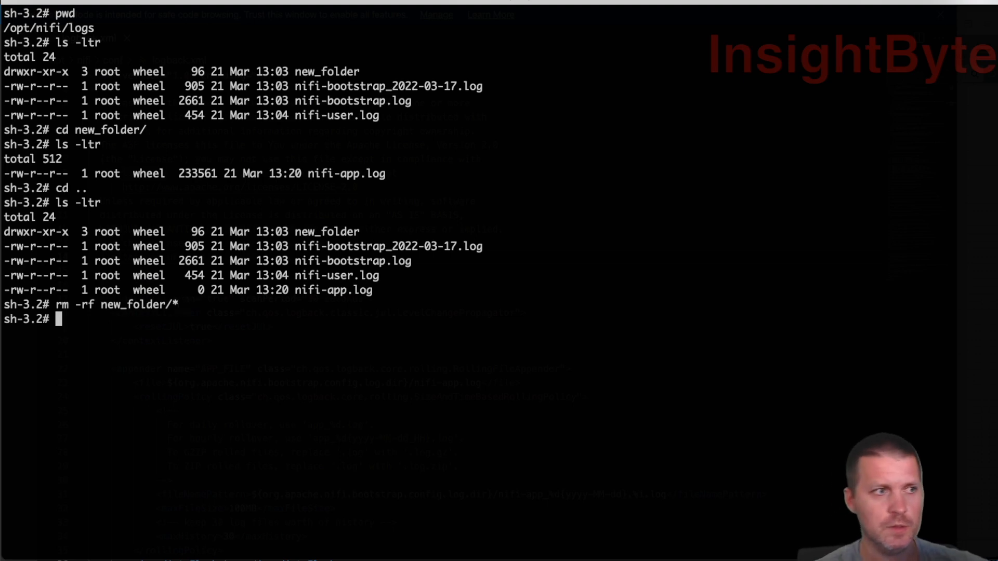
{"action": "type", "text": "ls -lt"}
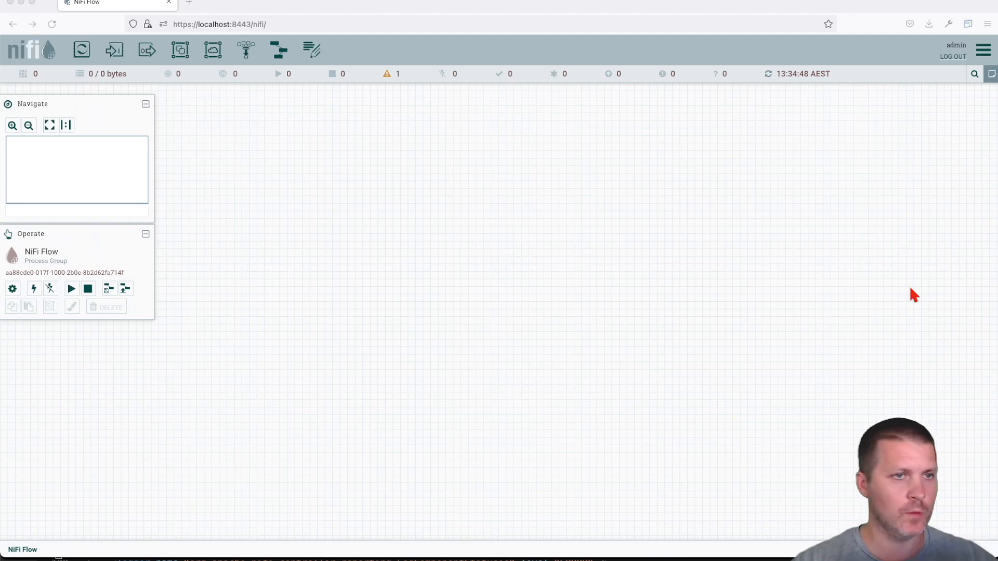
Step: In the NiFi web interface, refresh the canvas and add a TailFile processor
{"action": "right_click", "coordinate": [593, 233]}
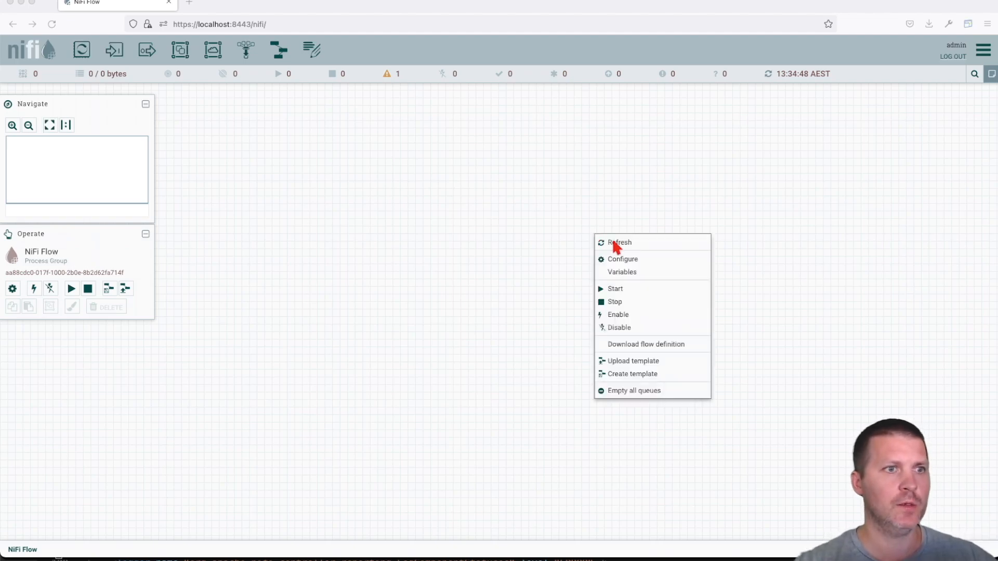
{"action": "left_click", "coordinate": [626, 244]}
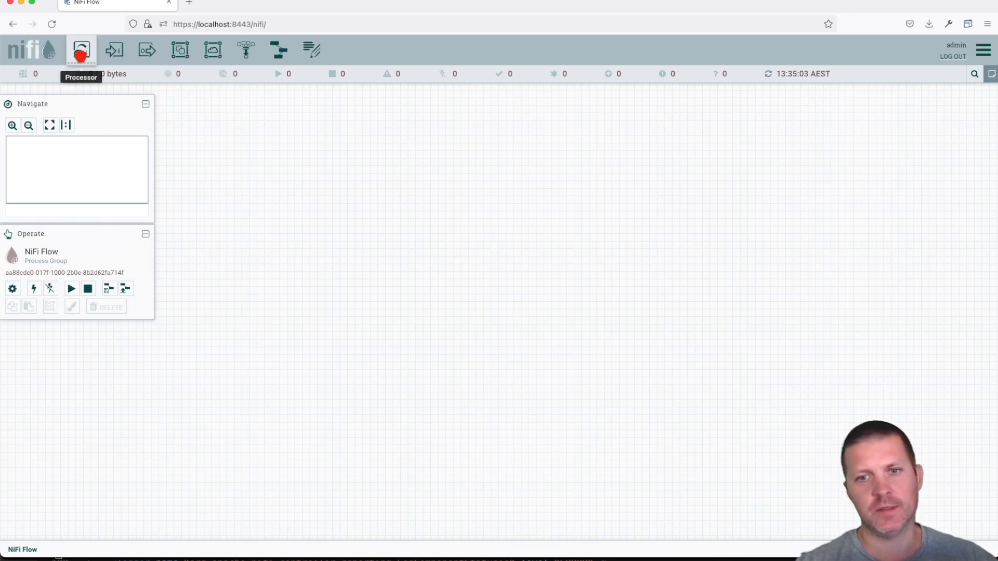
{"action": "left_click_drag", "start_coordinate": [80, 54], "coordinate": [243, 193]}
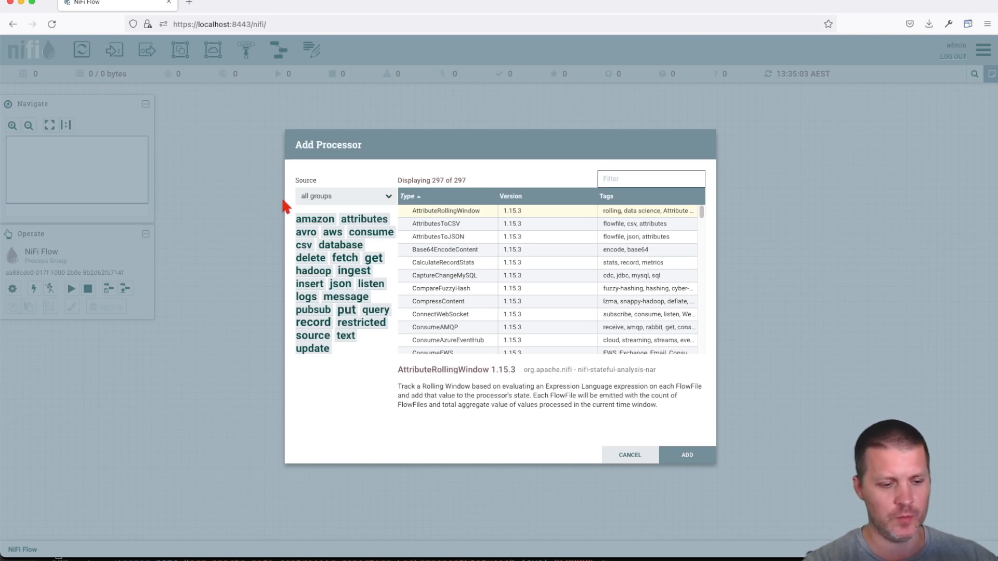
{"action": "type", "text": "tailf"}
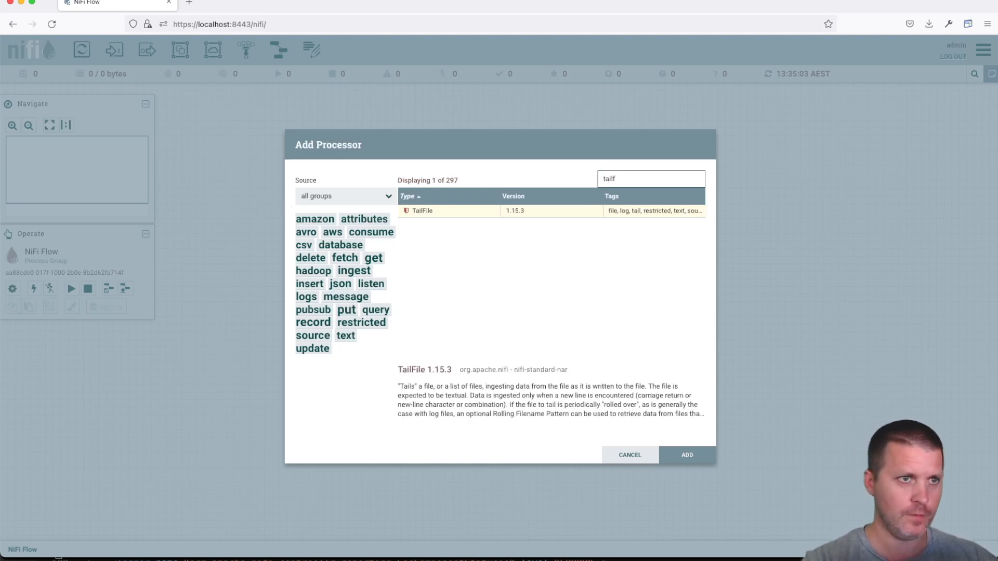
{"action": "key", "text": "Return"}
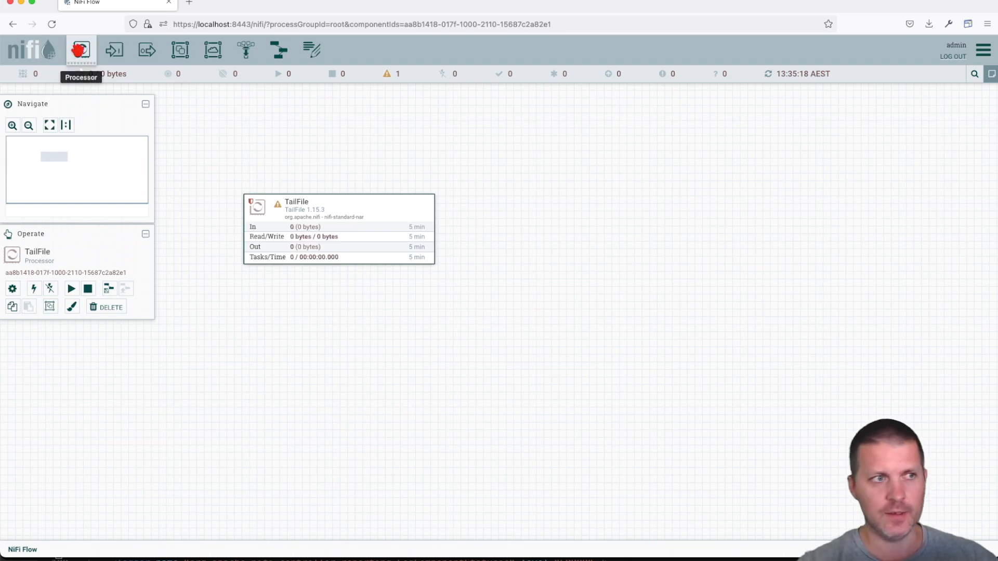
Step: Add a SplitText processor to the canvas and place it beside the TailFile processor
{"action": "left_click_drag", "start_coordinate": [80, 50], "coordinate": [409, 178]}
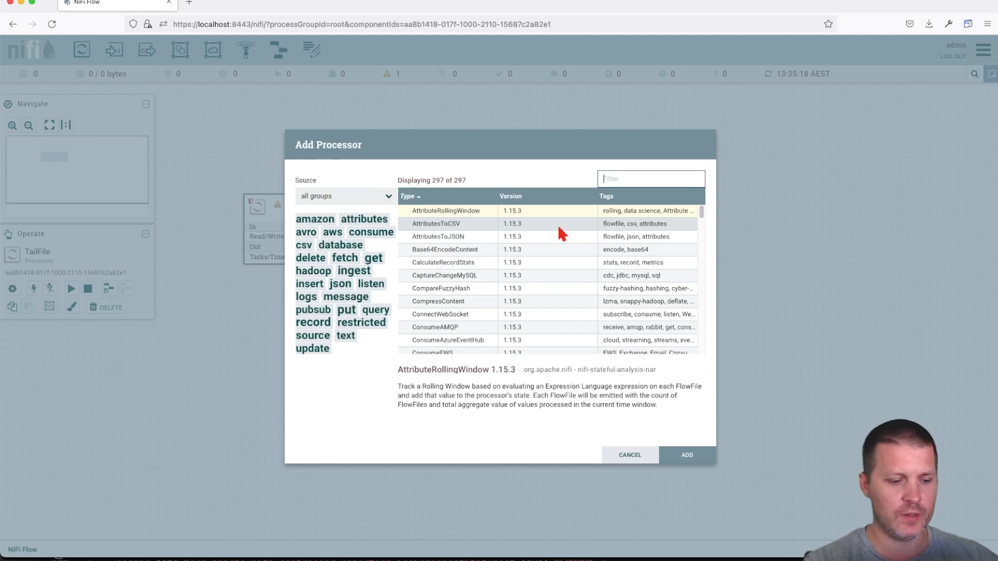
{"action": "type", "text": "split"}
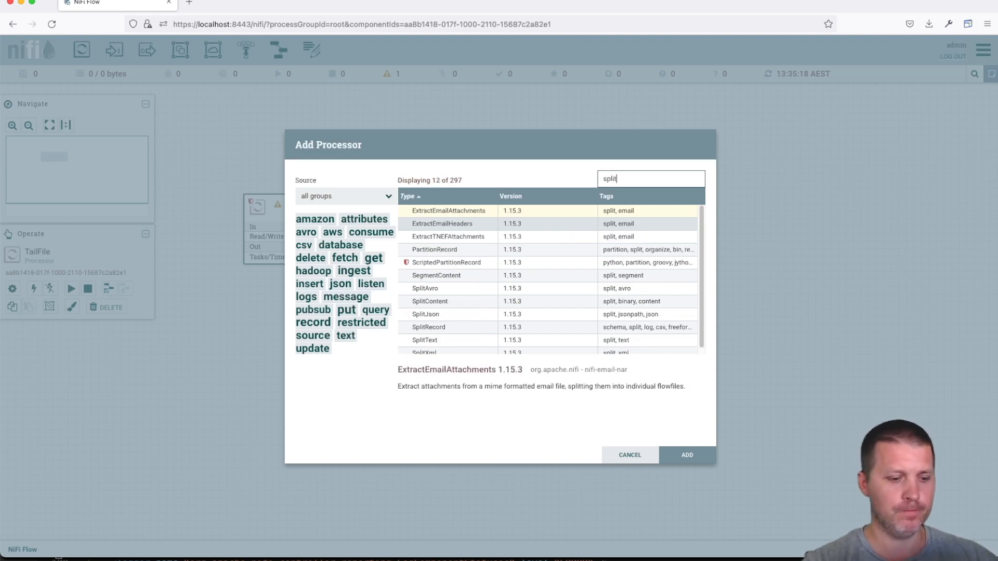
{"action": "type", "text": "t"}
{"action": "key", "text": "Return"}
{"action": "left_click_drag", "start_coordinate": [603, 268], "coordinate": [589, 233]}
Step: Open the TailFile processor's properties and set Tailing mode to Single file
{"action": "double_click", "coordinate": [412, 237]}
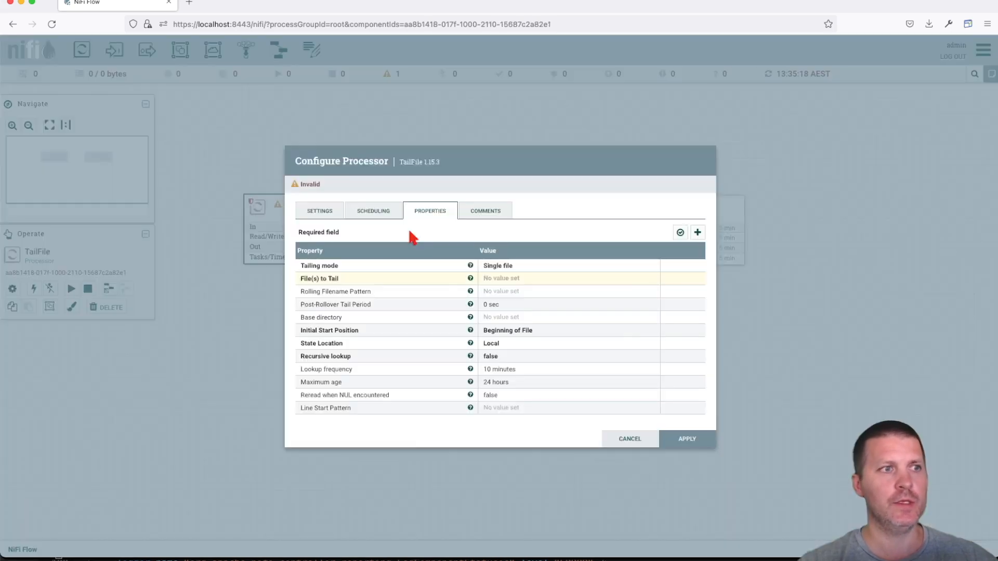
{"action": "left_click", "coordinate": [494, 279]}
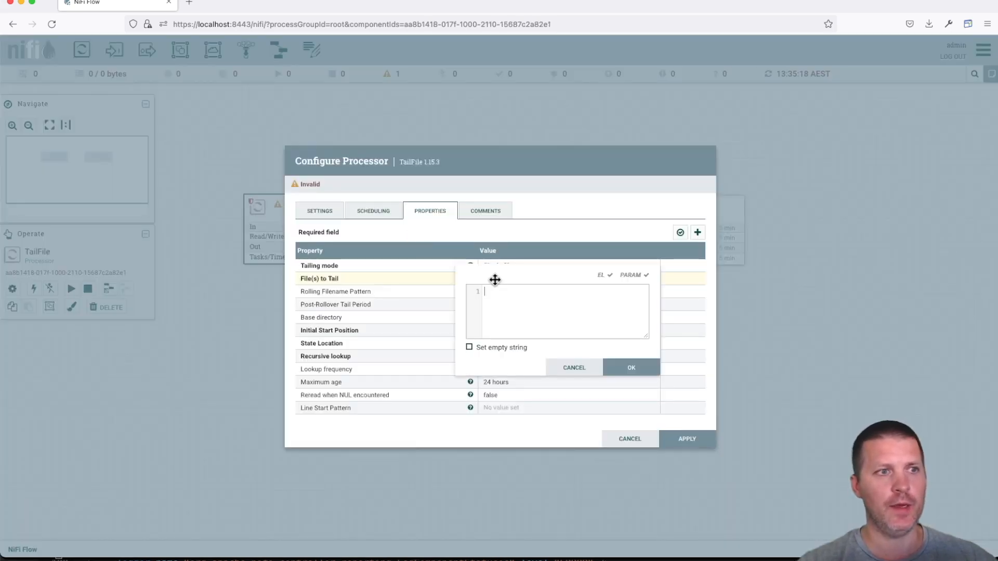
{"action": "left_click", "coordinate": [572, 367]}
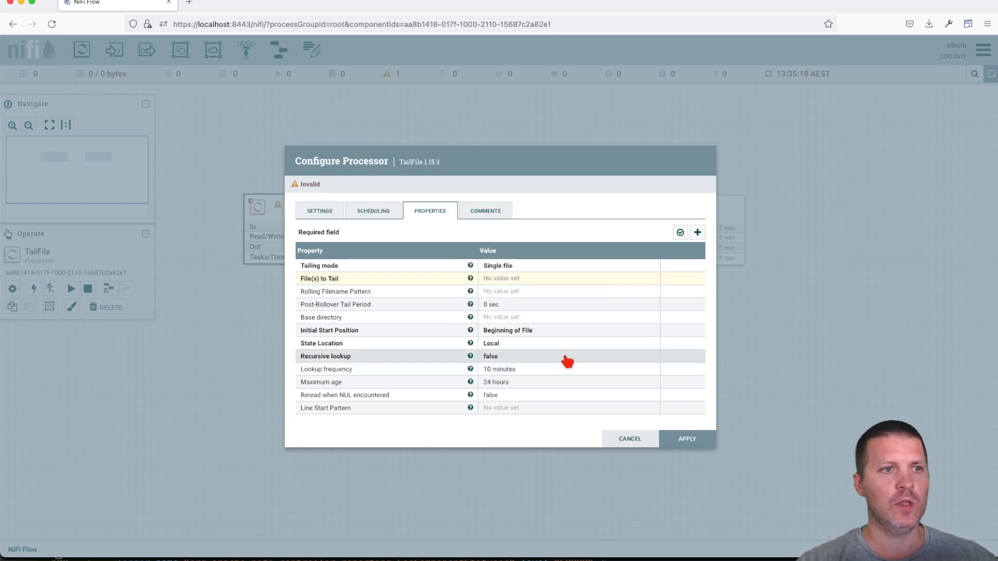
{"action": "left_click", "coordinate": [509, 267]}
{"action": "left_click", "coordinate": [508, 266]}
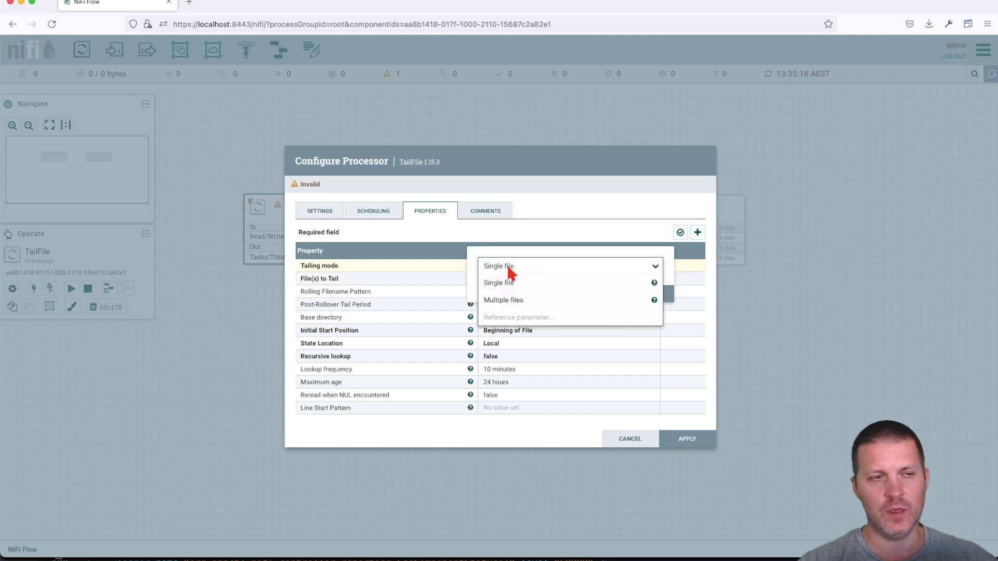
{"action": "left_click", "coordinate": [510, 282]}
{"action": "left_click", "coordinate": [554, 283]}
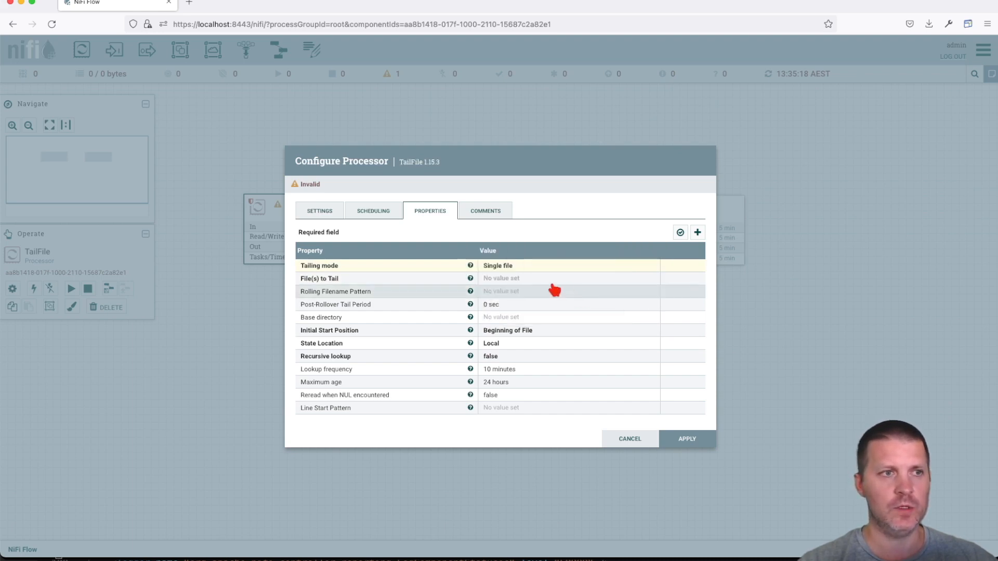
Step: Set the TailFile processor's File(s) to Tail to /opt/nifi/logs/nifi-app.log and apply the configuration
{"action": "left_click", "coordinate": [521, 279]}
{"action": "type", "text": "nifi-app.log"}
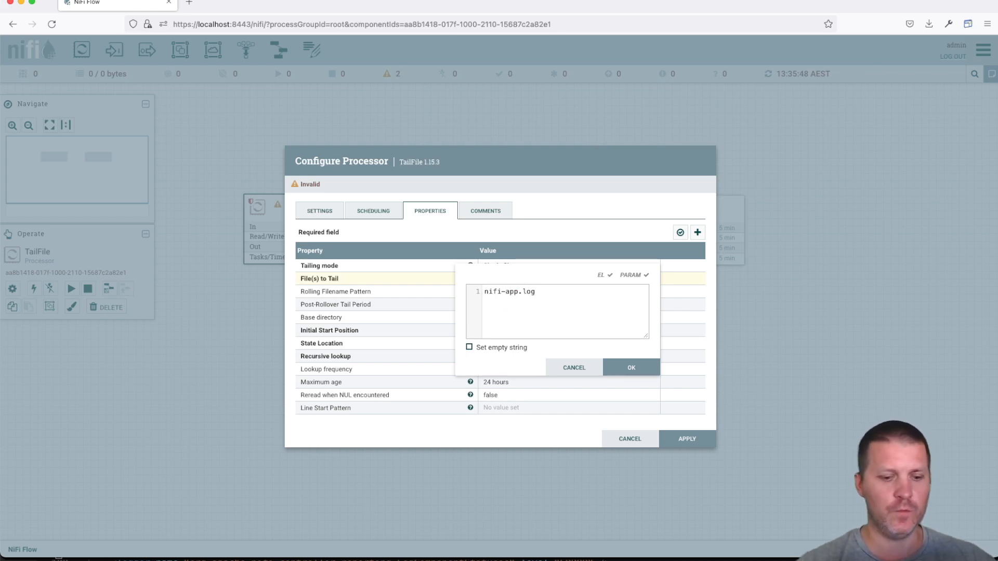
{"action": "type", "text": "/opt/"}
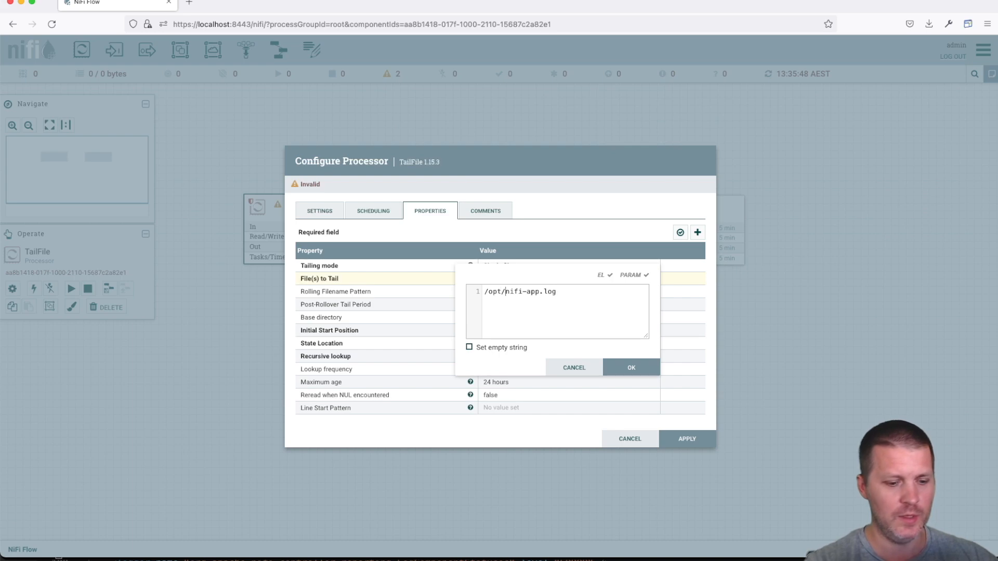
{"action": "type", "text": "mn"}
{"action": "key", "text": "BackSpace"}
{"action": "key", "text": "BackSpace"}
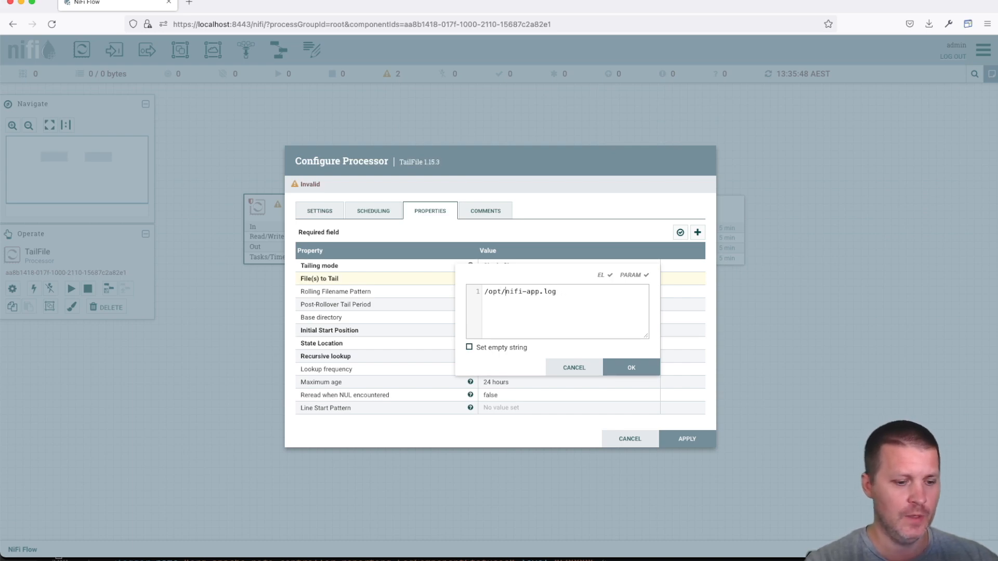
{"action": "type", "text": "nifi/logs"}
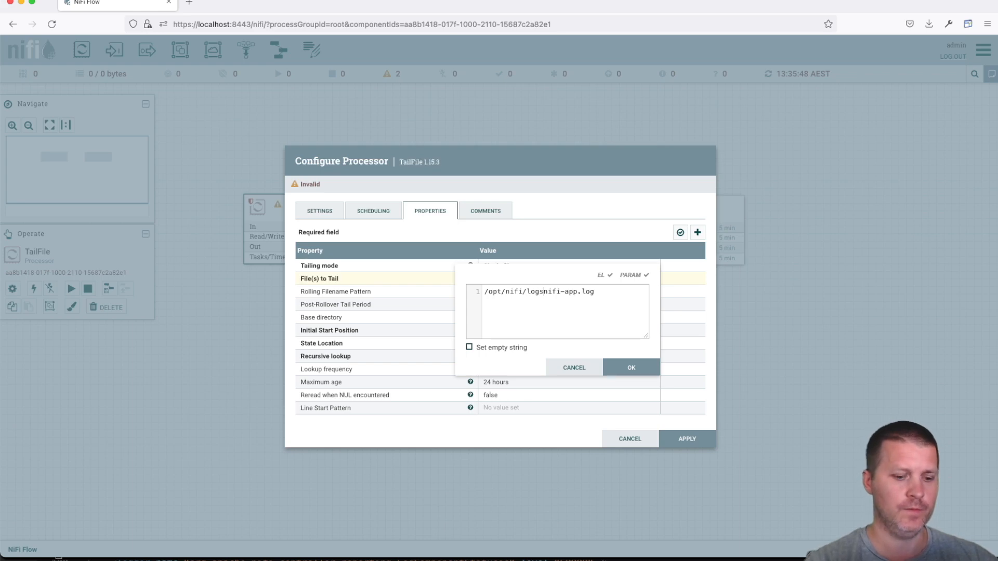
{"action": "type", "text": "/"}
{"action": "key", "text": "Return"}
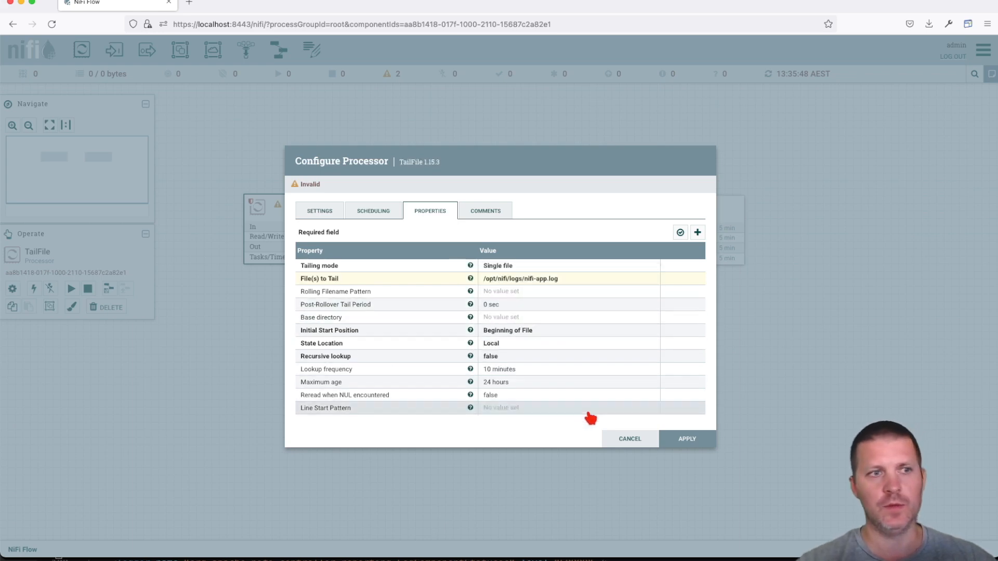
{"action": "left_click", "coordinate": [680, 439]}
Step: Connect TailFile to SplitText for the success relationship and refresh the canvas
{"action": "left_click", "coordinate": [338, 230]}
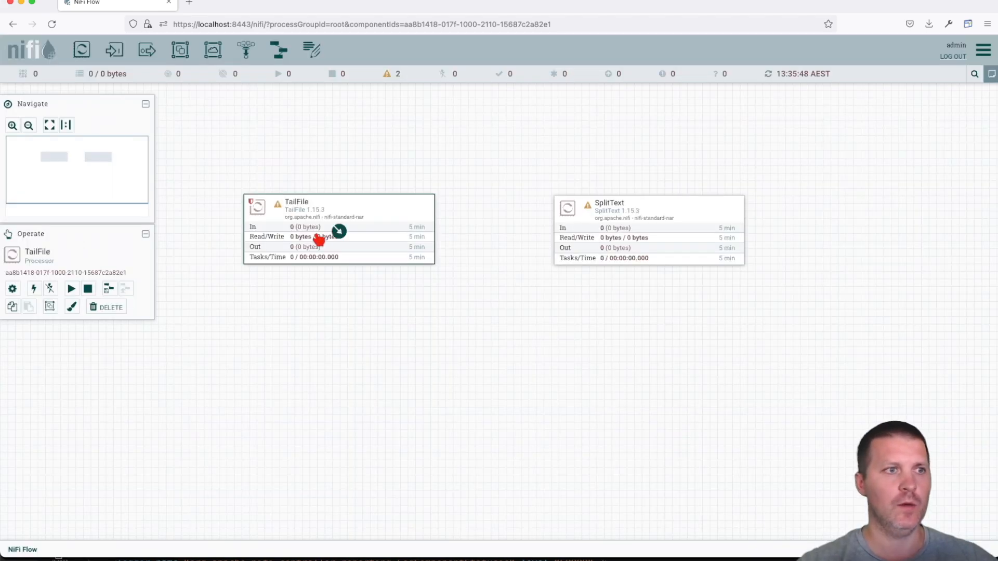
{"action": "left_click_drag", "start_coordinate": [339, 232], "coordinate": [595, 239]}
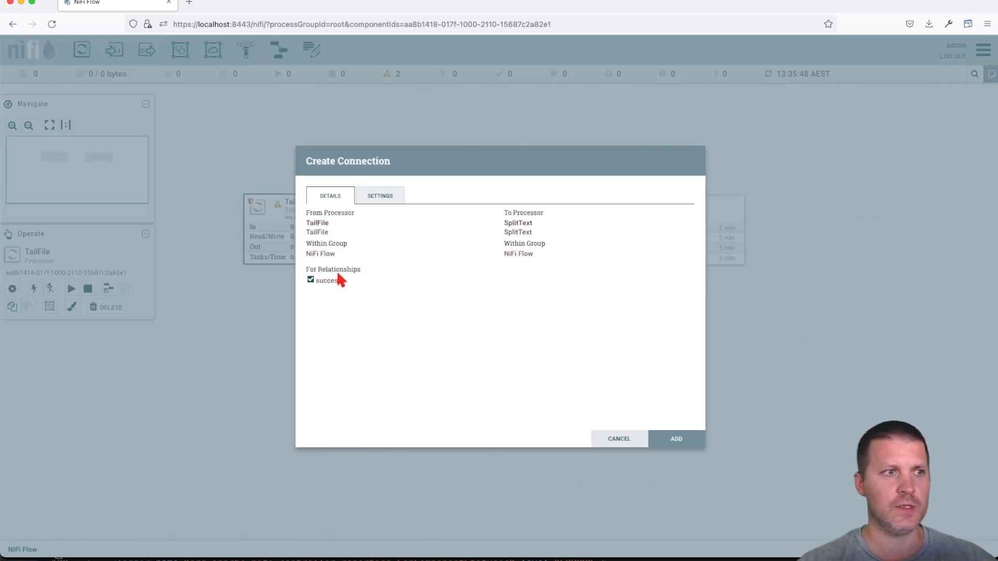
{"action": "left_click", "coordinate": [685, 436]}
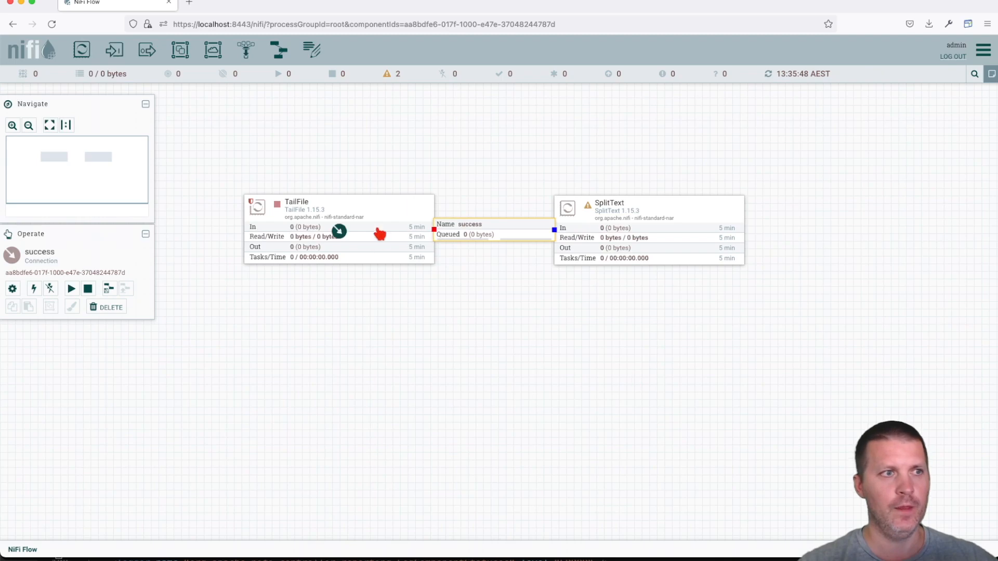
{"action": "right_click", "coordinate": [382, 145]}
{"action": "left_click", "coordinate": [408, 155]}
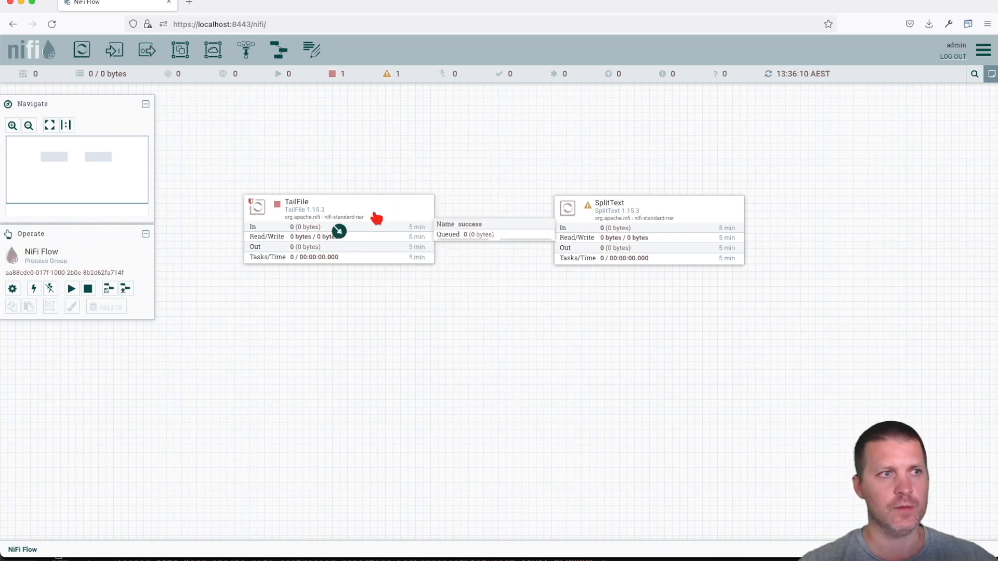
Step: Start the TailFile processor and refresh the canvas to update its statistics
{"action": "right_click", "coordinate": [375, 214]}
{"action": "left_click", "coordinate": [392, 240]}
{"action": "right_click", "coordinate": [400, 298]}
{"action": "left_click", "coordinate": [418, 306]}
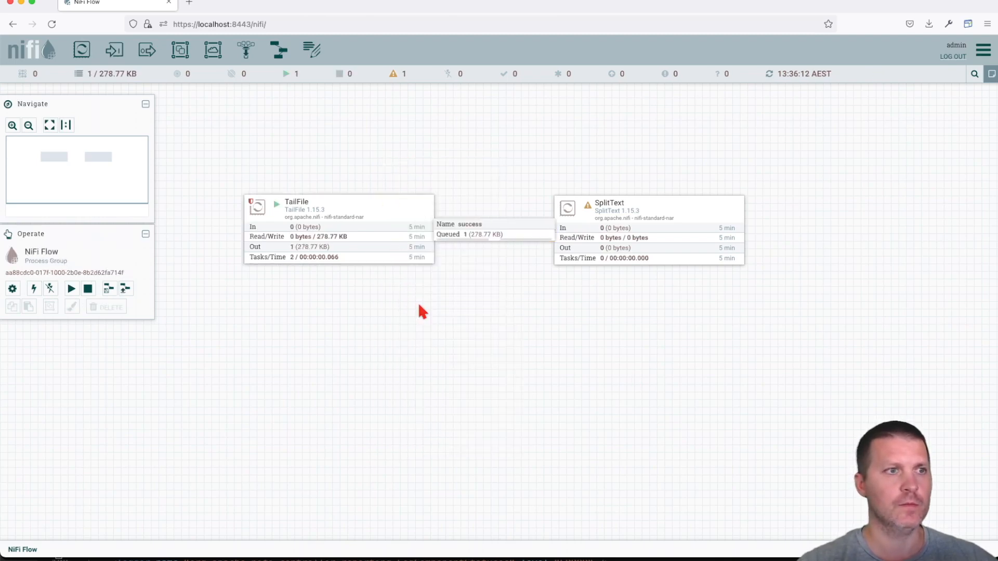
Step: List the success queue between TailFile and SplitText, look through the first flowfile's content, and close the content view and listing
{"action": "left_click", "coordinate": [480, 236]}
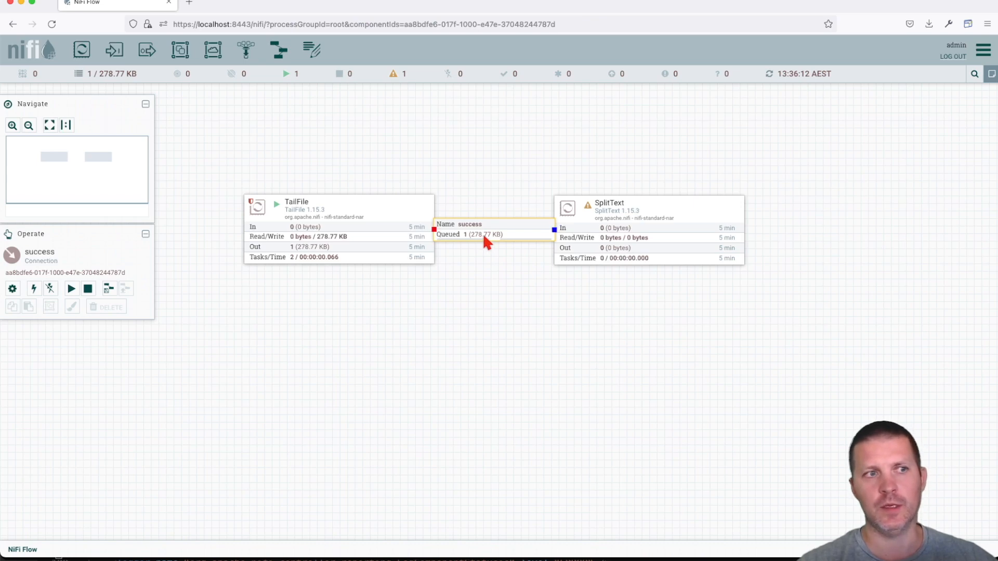
{"action": "left_click_drag", "start_coordinate": [513, 283], "coordinate": [533, 277]}
{"action": "right_click", "coordinate": [517, 231]}
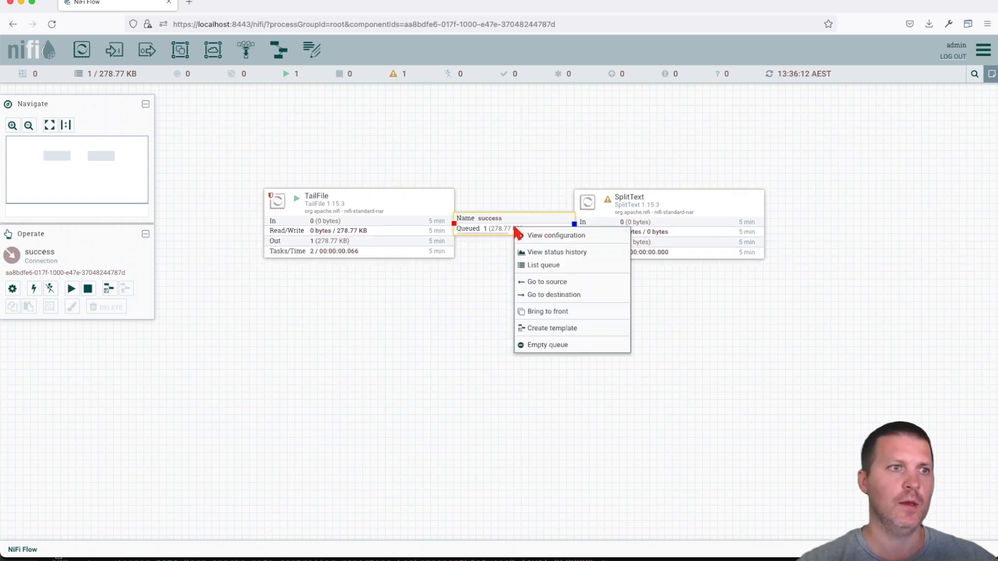
{"action": "left_click", "coordinate": [545, 265]}
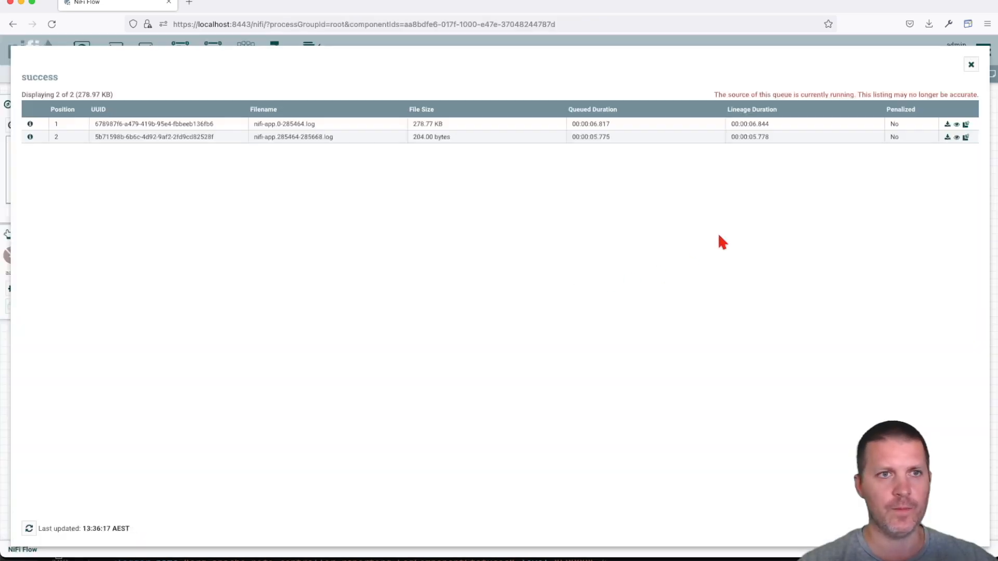
{"action": "left_click", "coordinate": [957, 125]}
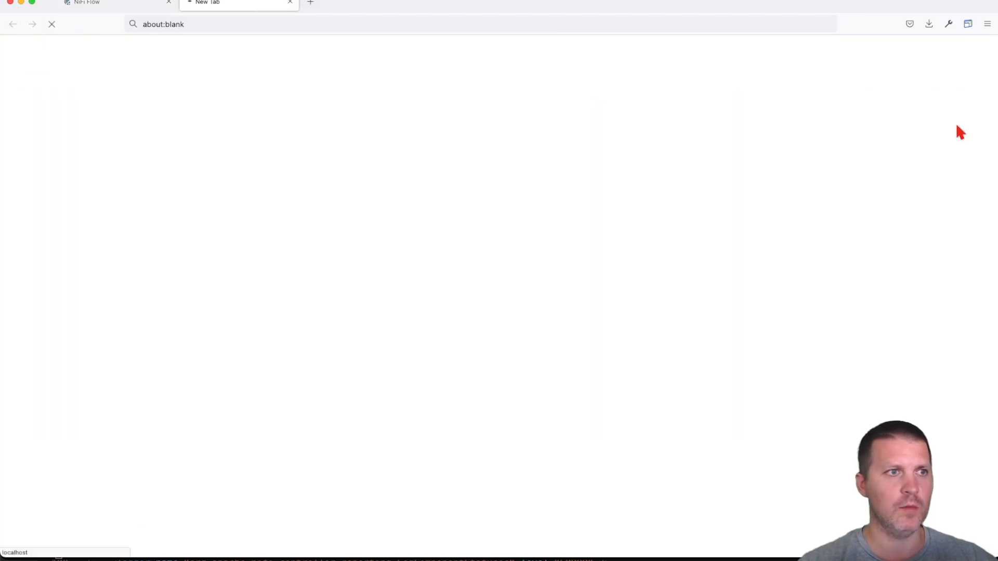
{"action": "scroll", "coordinate": [806, 240], "scroll_direction": "down", "scroll_amount": 5}
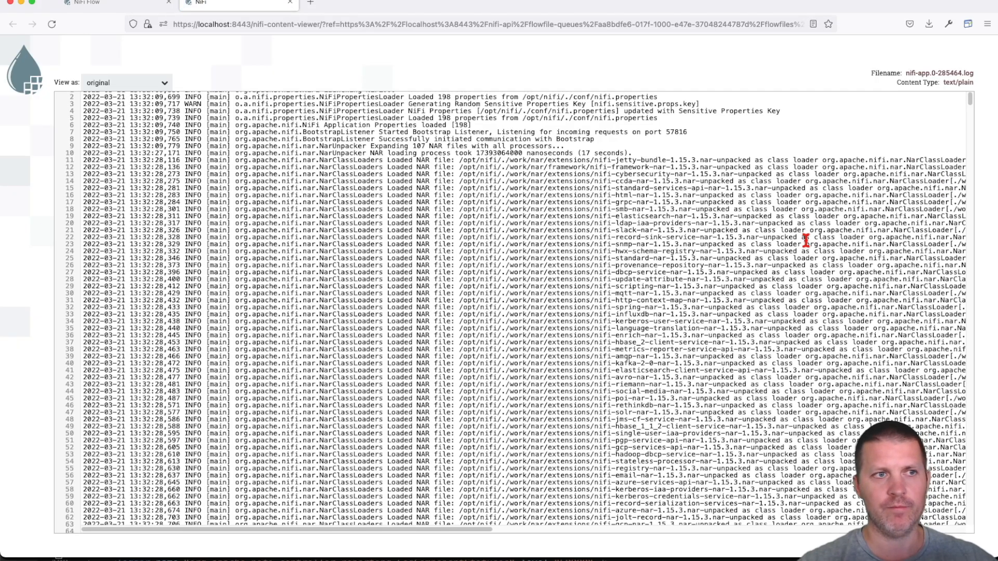
{"action": "scroll", "coordinate": [805, 240], "scroll_direction": "down", "scroll_amount": 20}
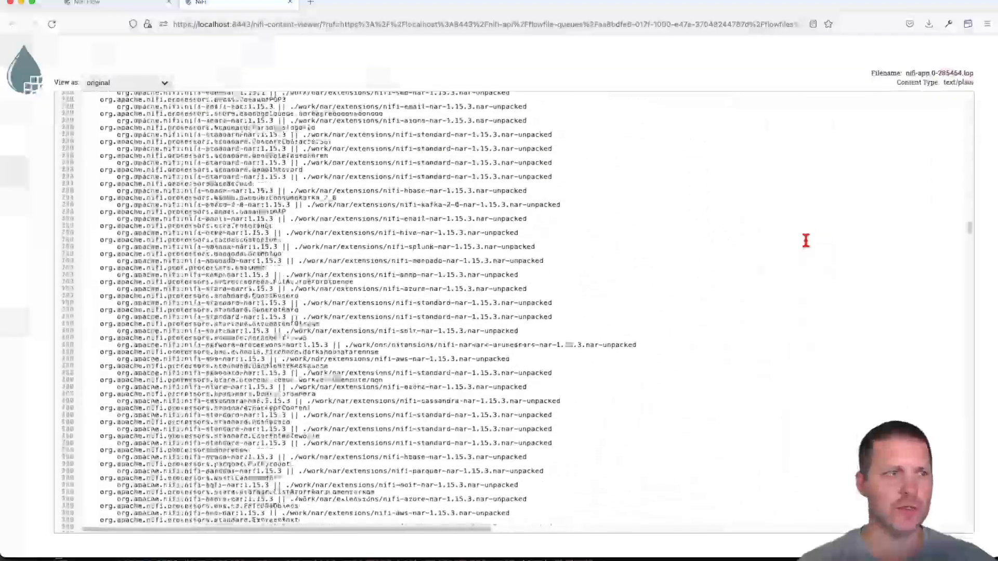
{"action": "scroll", "coordinate": [805, 240], "scroll_direction": "up", "scroll_amount": 20}
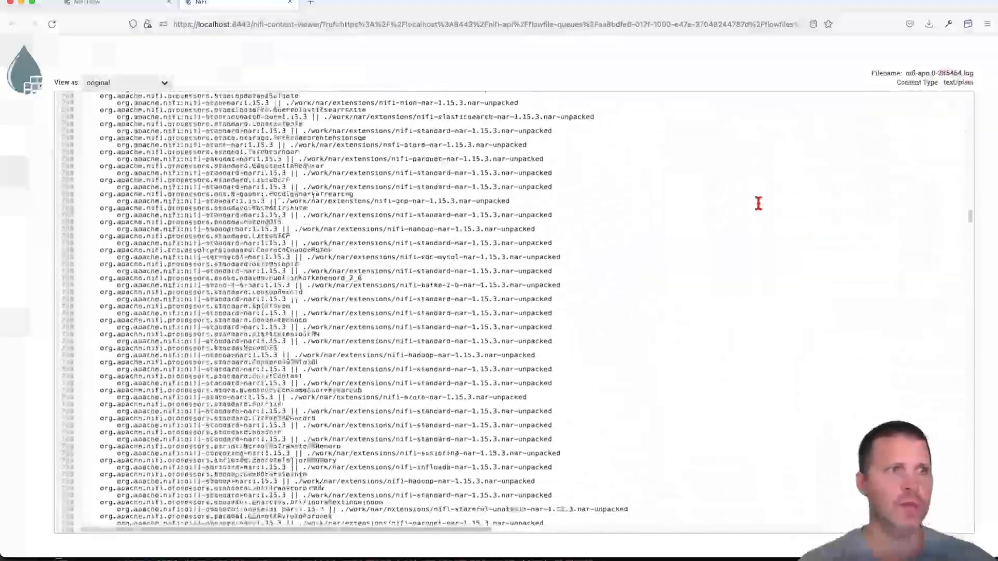
{"action": "left_click", "coordinate": [290, 2]}
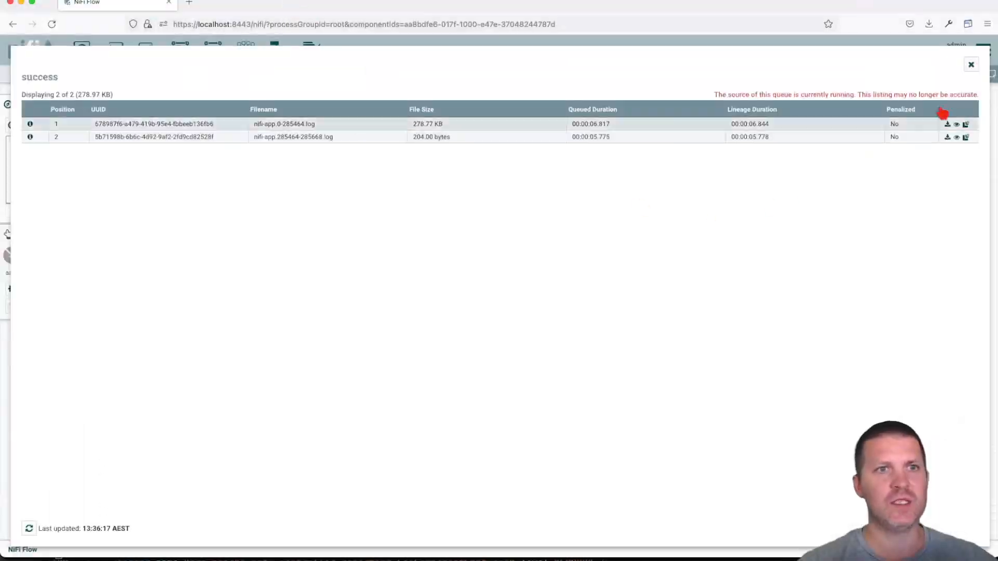
{"action": "left_click", "coordinate": [971, 65]}
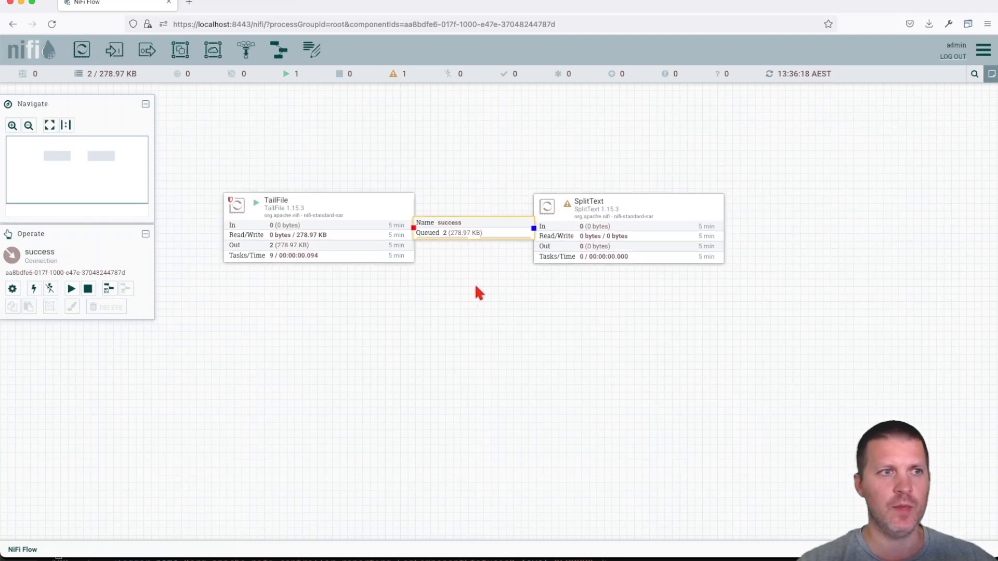
Step: Set the SplitText processor's Line Split Count to 1, apply the configuration and refresh the canvas
{"action": "double_click", "coordinate": [537, 205]}
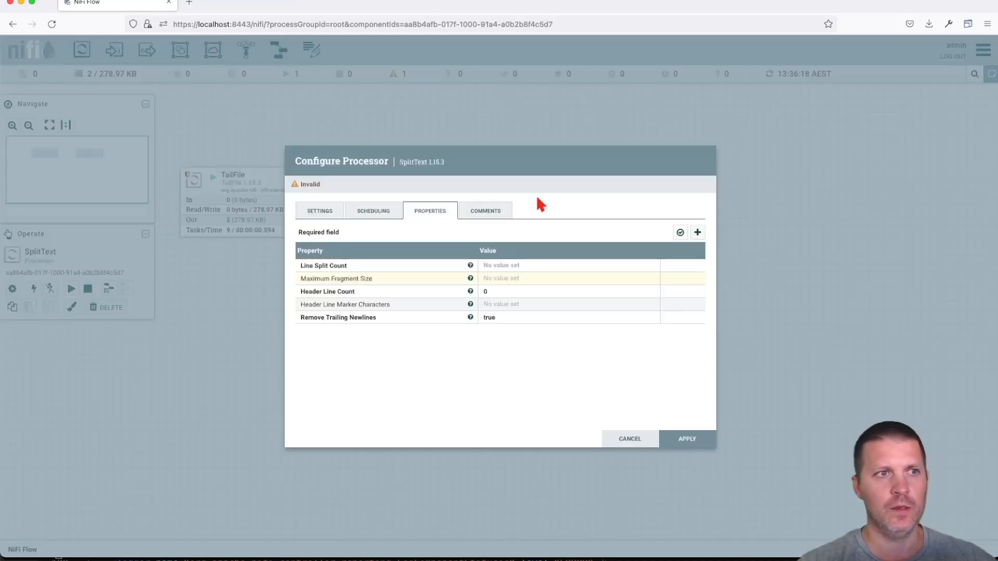
{"action": "left_click", "coordinate": [504, 268]}
{"action": "type", "text": "1"}
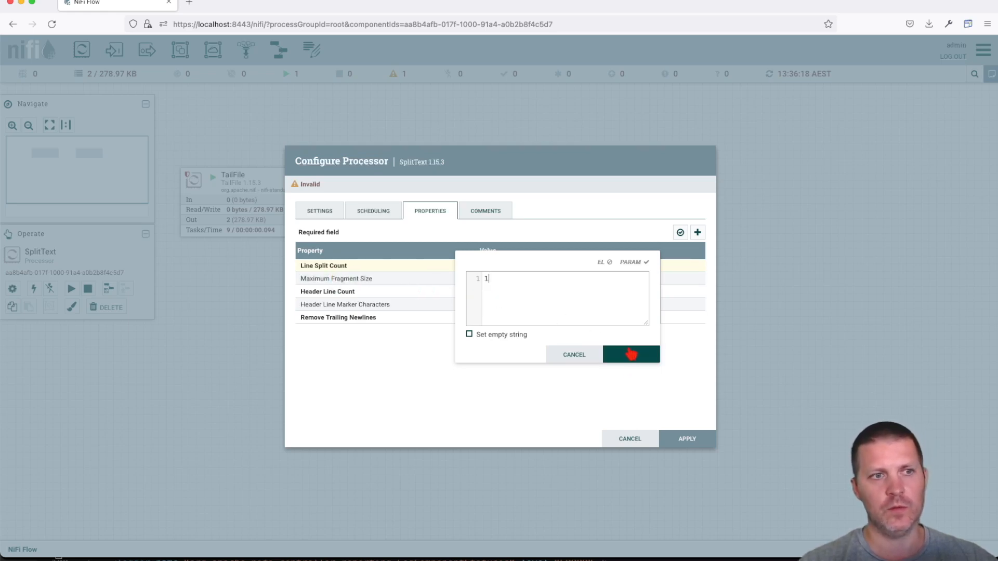
{"action": "left_click", "coordinate": [631, 355]}
{"action": "left_click", "coordinate": [688, 439]}
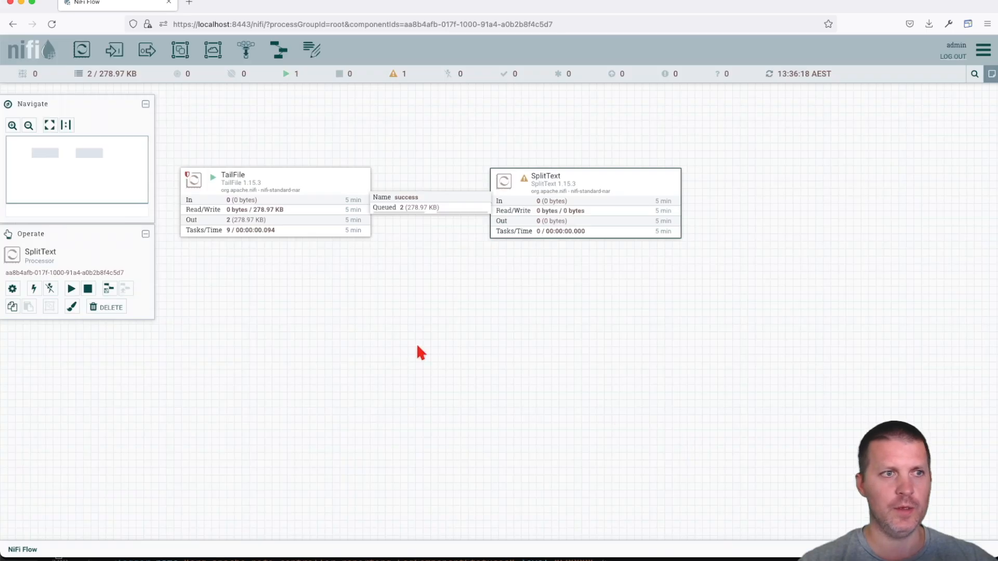
{"action": "left_click_drag", "start_coordinate": [417, 343], "coordinate": [459, 326]}
{"action": "right_click", "coordinate": [504, 292]}
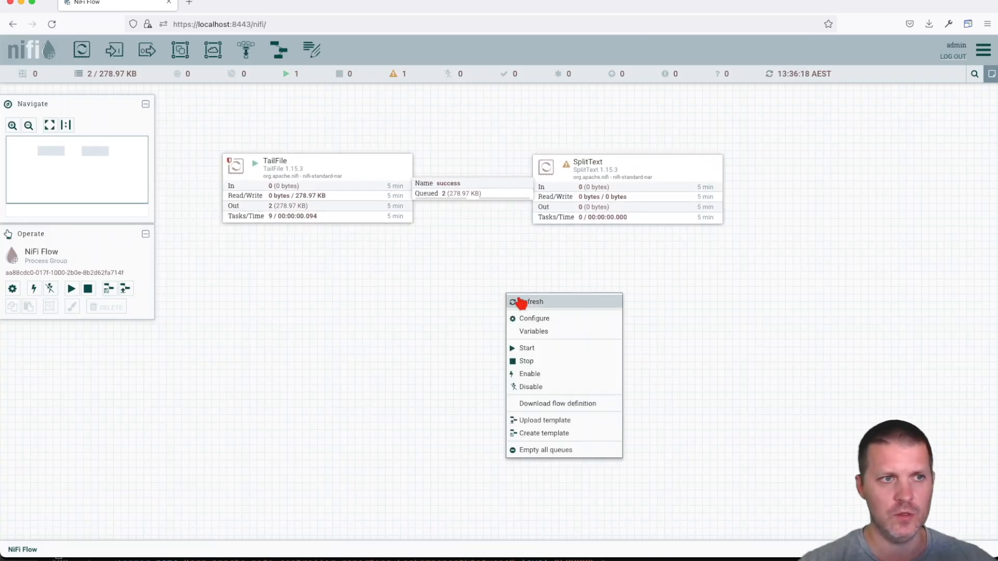
{"action": "left_click", "coordinate": [521, 299]}
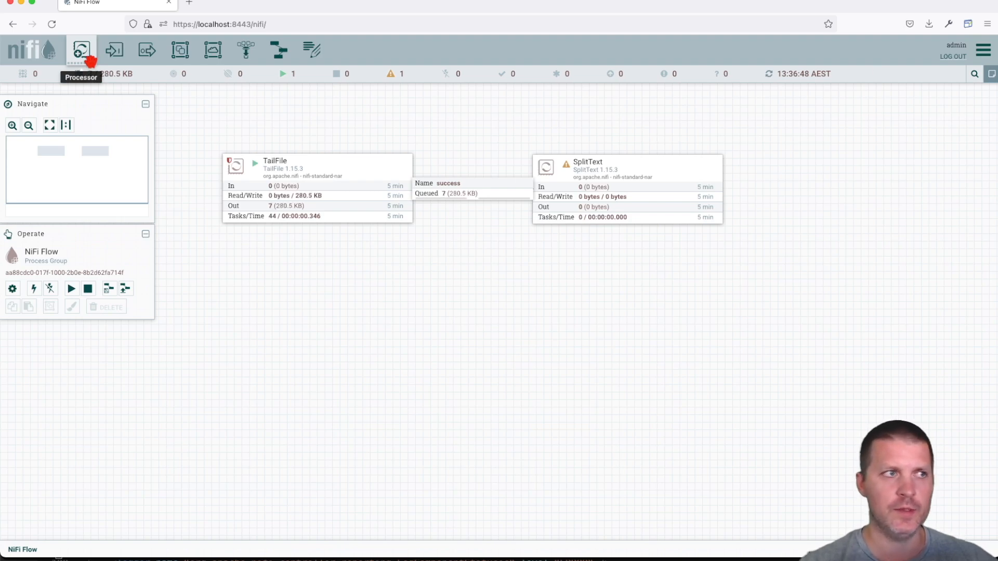
Step: Add a RouteOnContent processor to the canvas and place it directly below SplitText
{"action": "left_click_drag", "start_coordinate": [89, 55], "coordinate": [526, 286]}
{"action": "left_click_drag", "start_coordinate": [589, 350], "coordinate": [591, 351]}
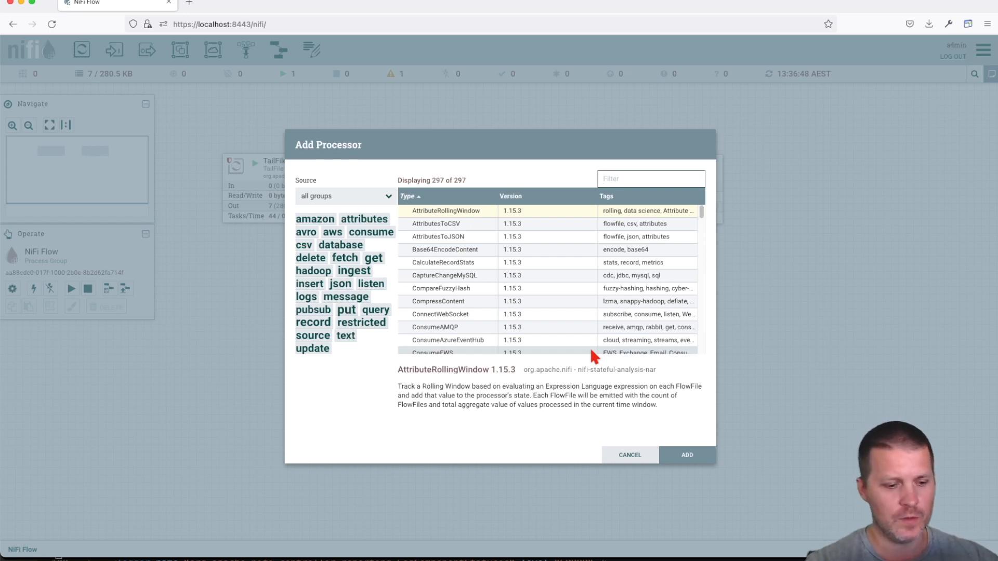
{"action": "type", "text": "route"}
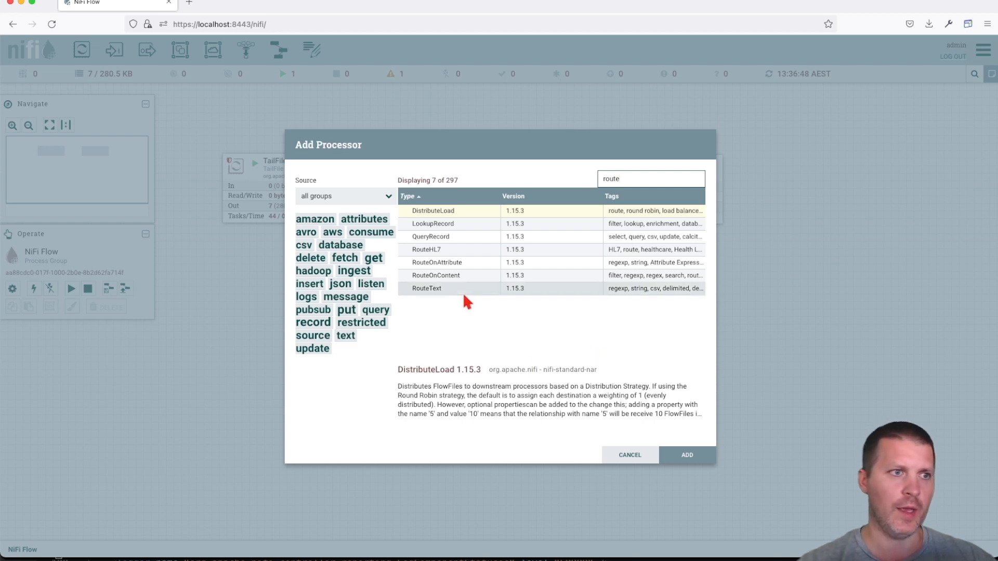
{"action": "double_click", "coordinate": [440, 275]}
{"action": "left_click_drag", "start_coordinate": [647, 387], "coordinate": [592, 319]}
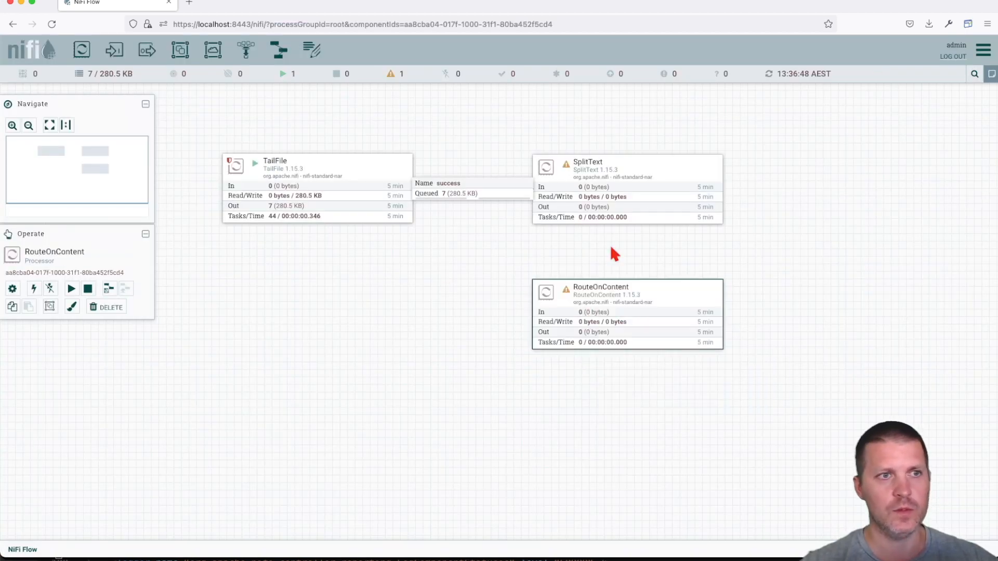
Step: Connect SplitText to RouteOnContent for the splits relationship
{"action": "left_click", "coordinate": [628, 200]}
{"action": "left_click_drag", "start_coordinate": [632, 214], "coordinate": [630, 316]}
{"action": "left_click", "coordinate": [324, 310]}
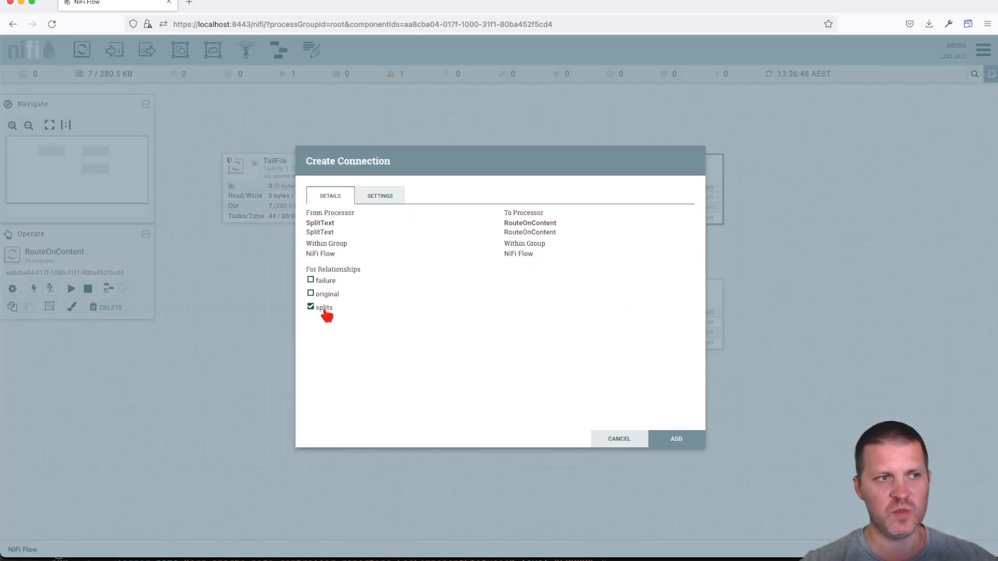
{"action": "left_click", "coordinate": [677, 438]}
Step: Set SplitText to automatically terminate the failure and original relationships and apply the configuration
{"action": "double_click", "coordinate": [656, 175]}
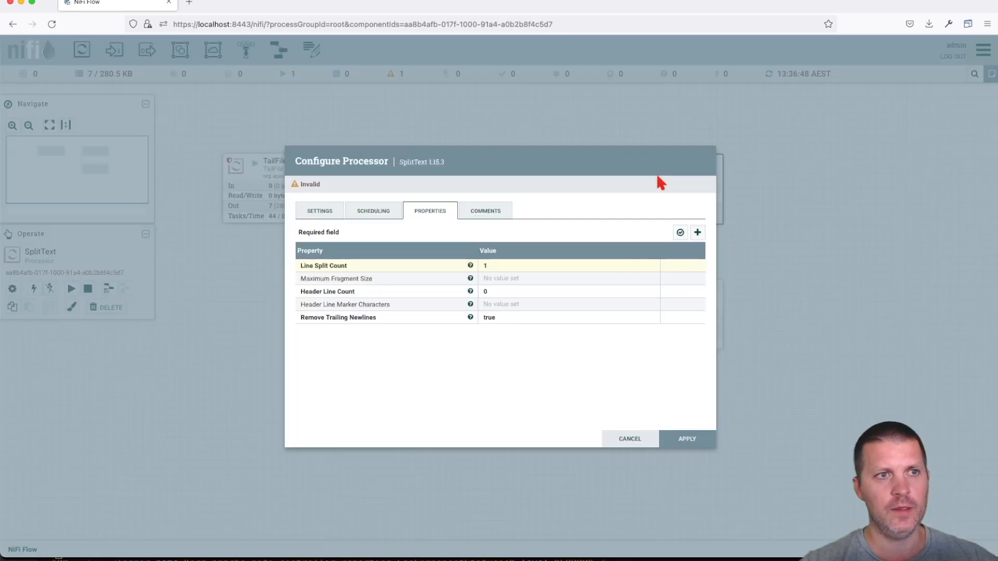
{"action": "left_click", "coordinate": [324, 213]}
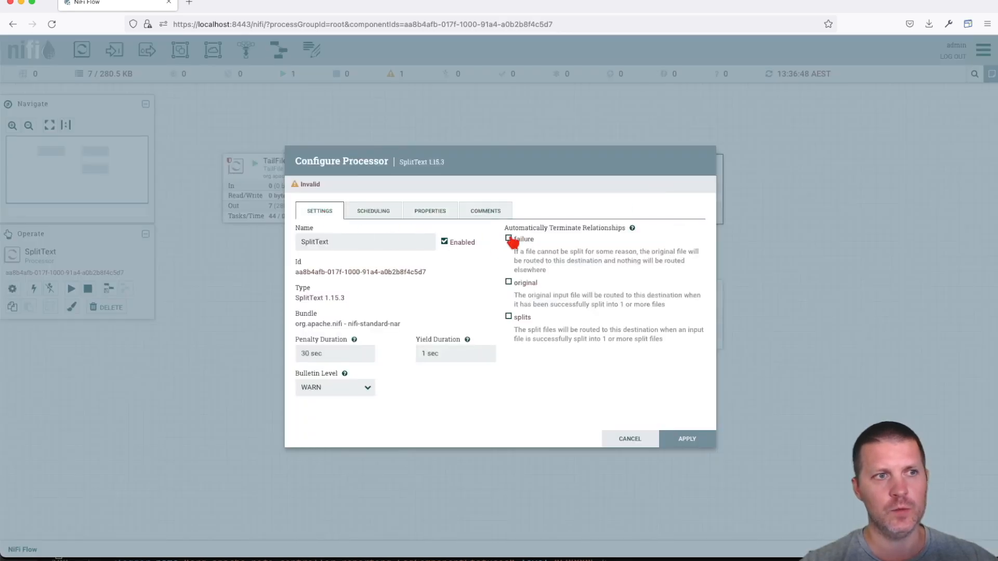
{"action": "left_click", "coordinate": [509, 239]}
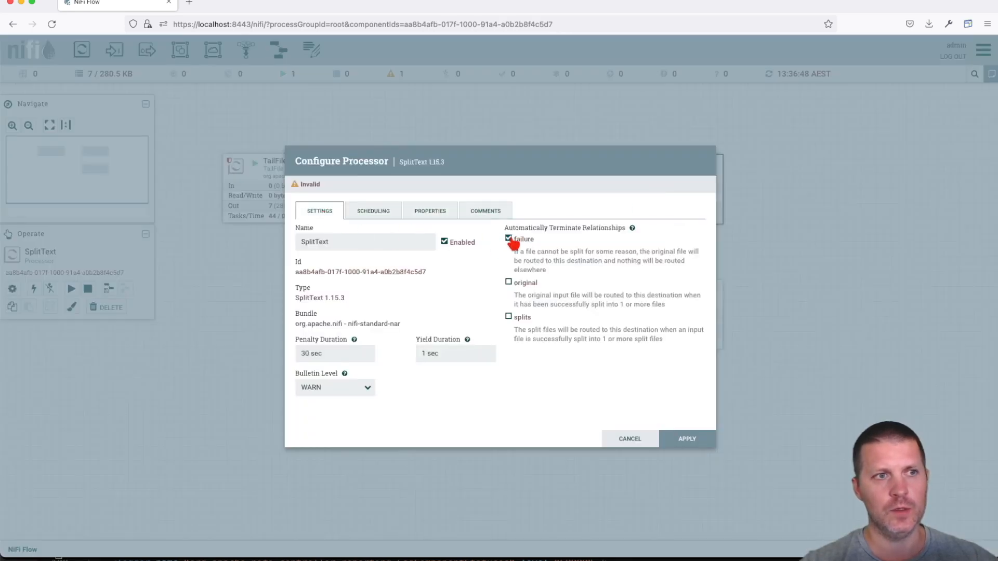
{"action": "left_click", "coordinate": [528, 289]}
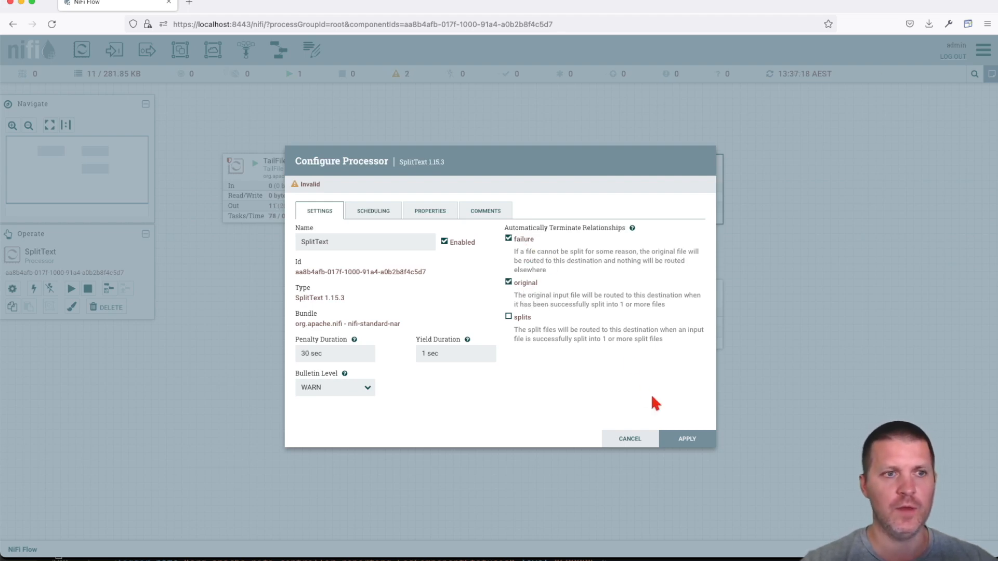
{"action": "left_click", "coordinate": [687, 439]}
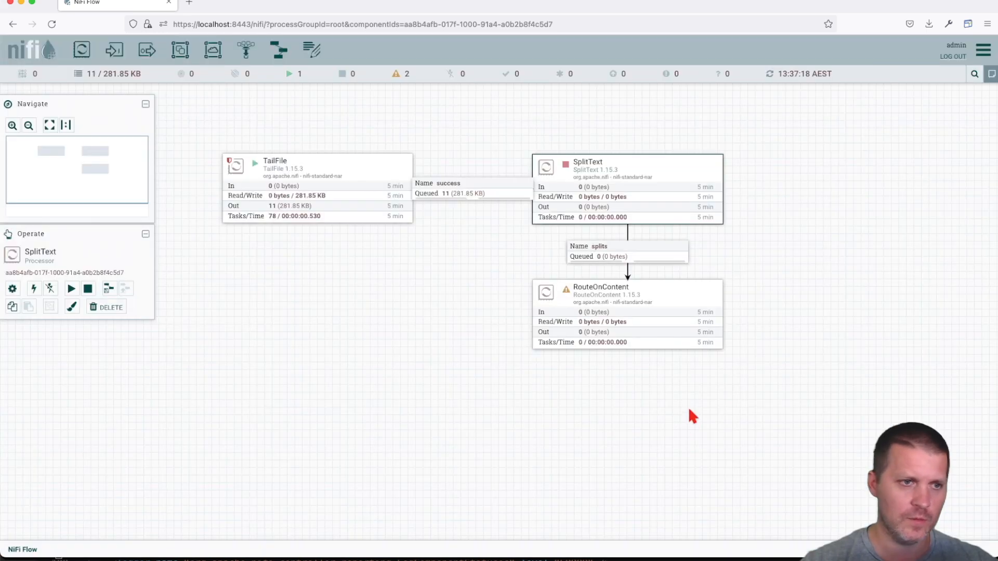
Step: Start the SplitText processor, refresh the canvas and select the RouteOnContent processor
{"action": "right_click", "coordinate": [587, 203]}
{"action": "left_click", "coordinate": [607, 225]}
{"action": "right_click", "coordinate": [511, 234]}
{"action": "left_click", "coordinate": [513, 235]}
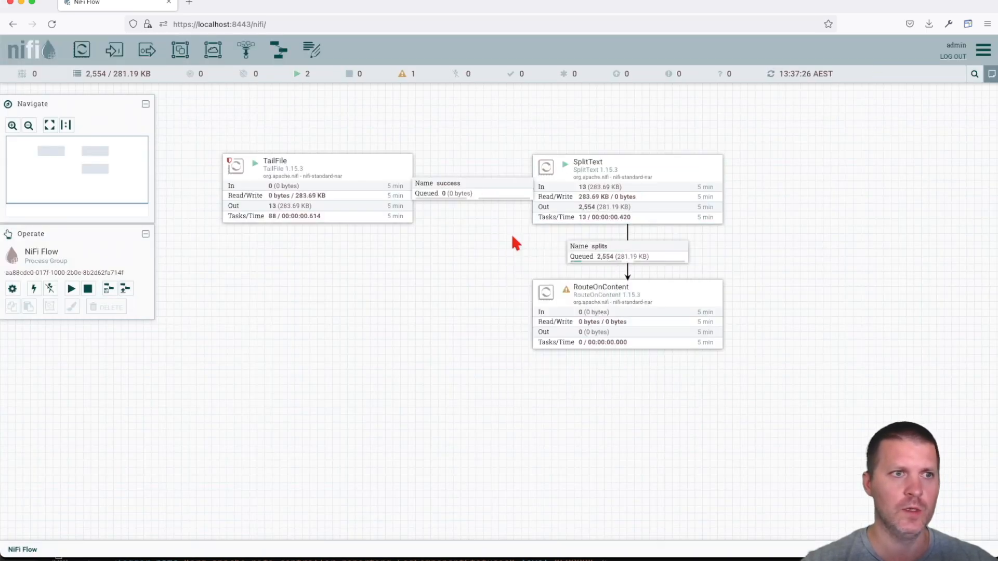
{"action": "left_click", "coordinate": [604, 300]}
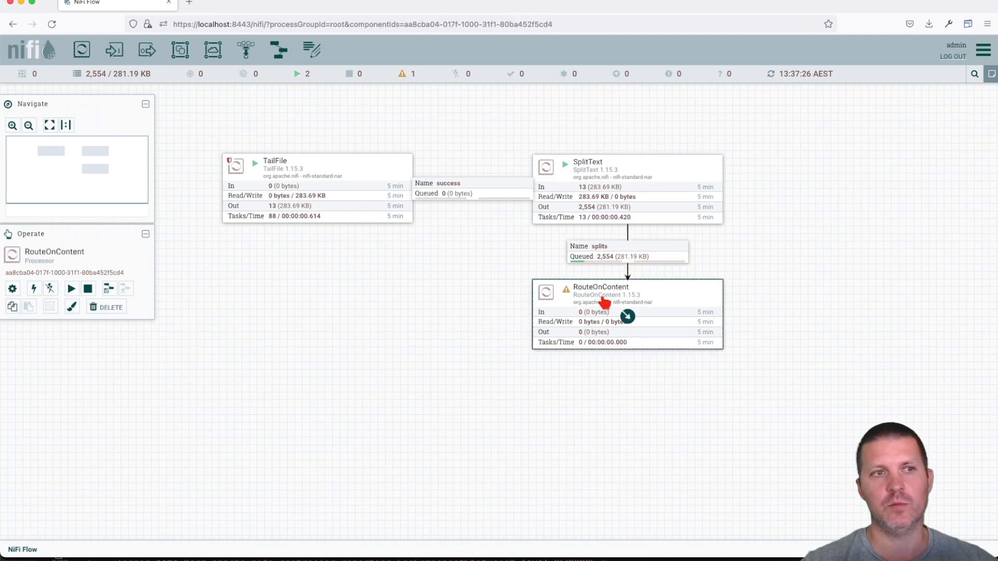
Step: List the flowfiles queued on the splits connection and view the content of the first one
{"action": "left_click_drag", "start_coordinate": [605, 301], "coordinate": [605, 305]}
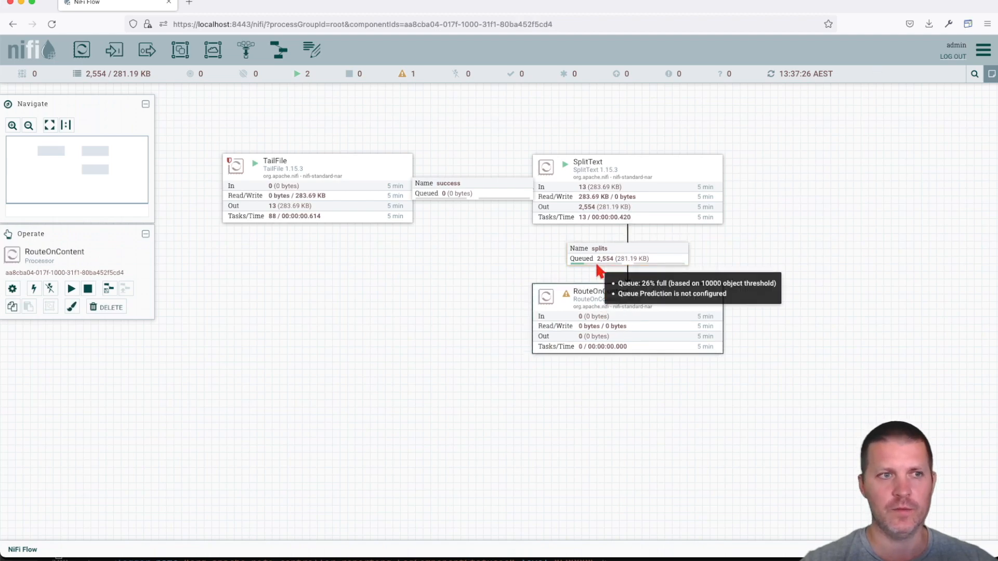
{"action": "right_click", "coordinate": [591, 260]}
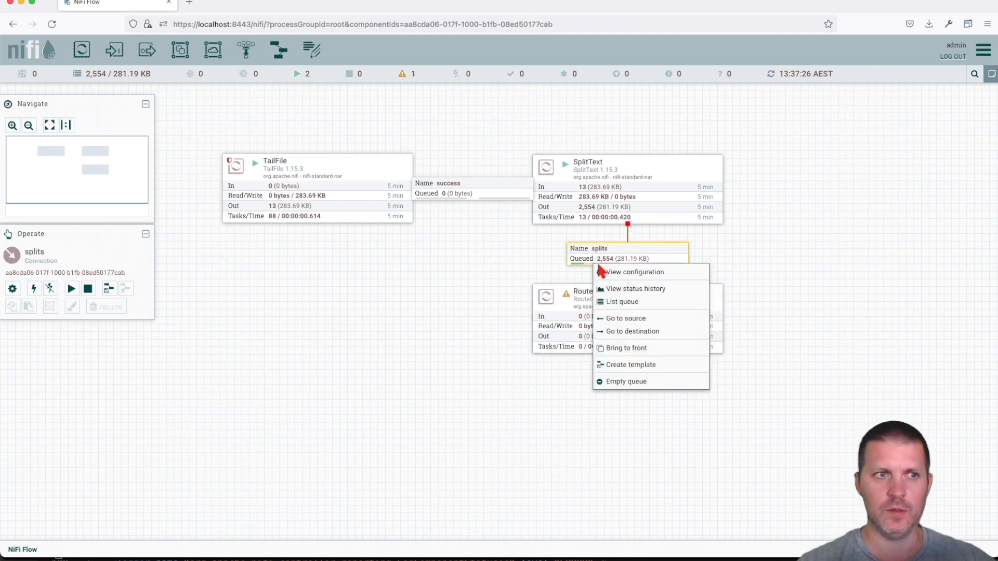
{"action": "left_click", "coordinate": [603, 302]}
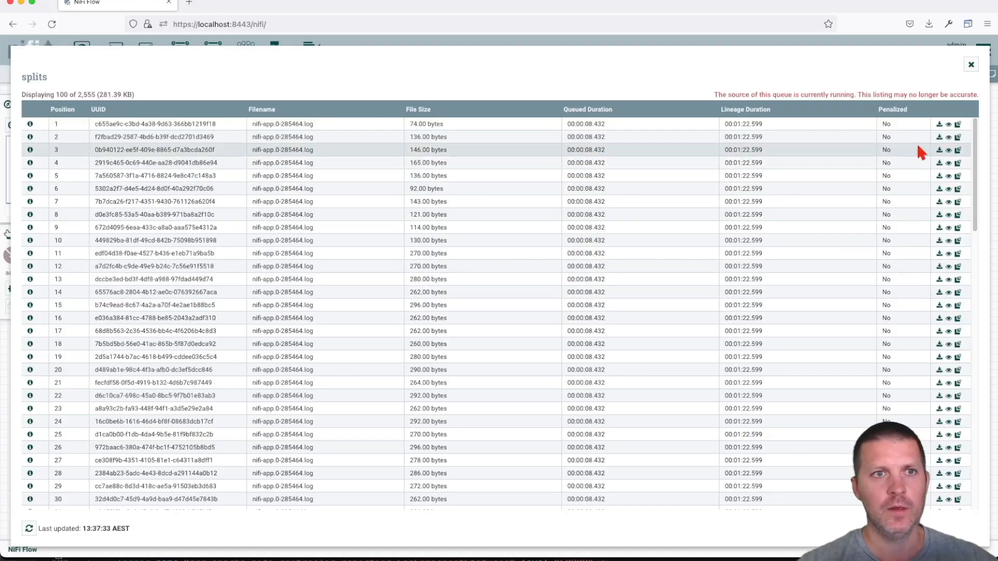
{"action": "left_click", "coordinate": [948, 125]}
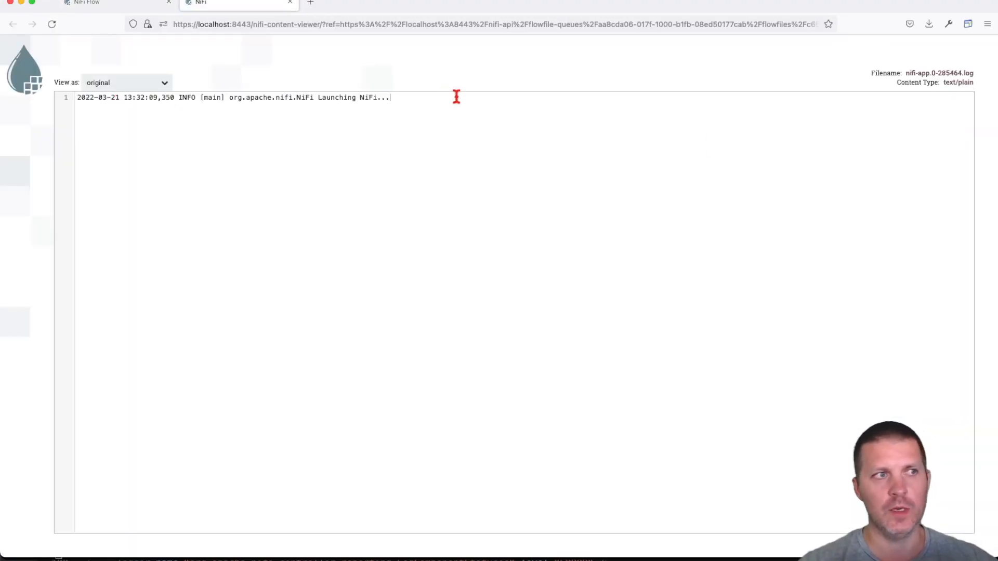
{"action": "left_click", "coordinate": [290, 4]}
{"action": "left_click", "coordinate": [967, 64]}
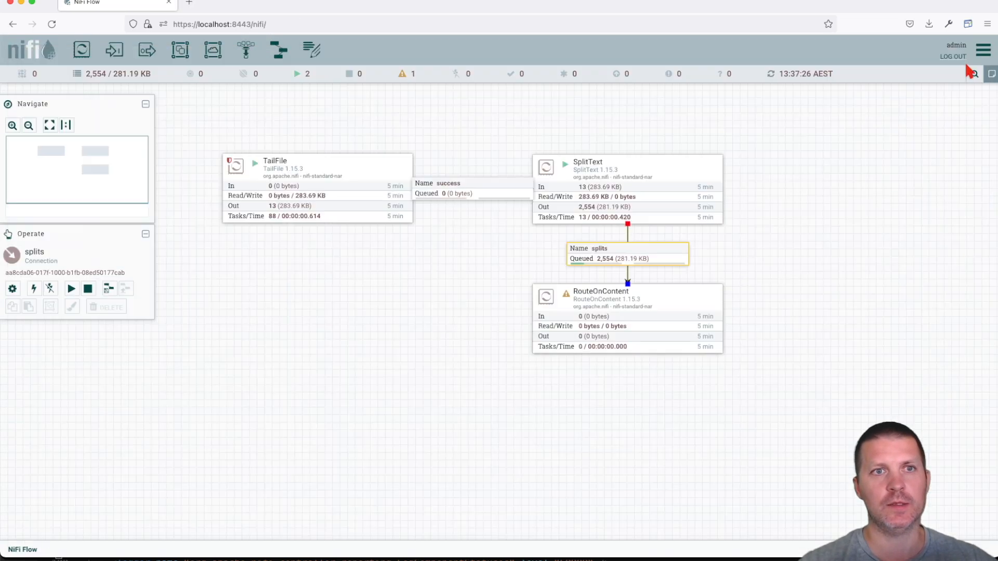
Step: Set the Match Requirement property of the RouteOnContent processor to "content must contain match"
{"action": "left_click_drag", "start_coordinate": [793, 262], "coordinate": [793, 188]}
{"action": "double_click", "coordinate": [597, 233]}
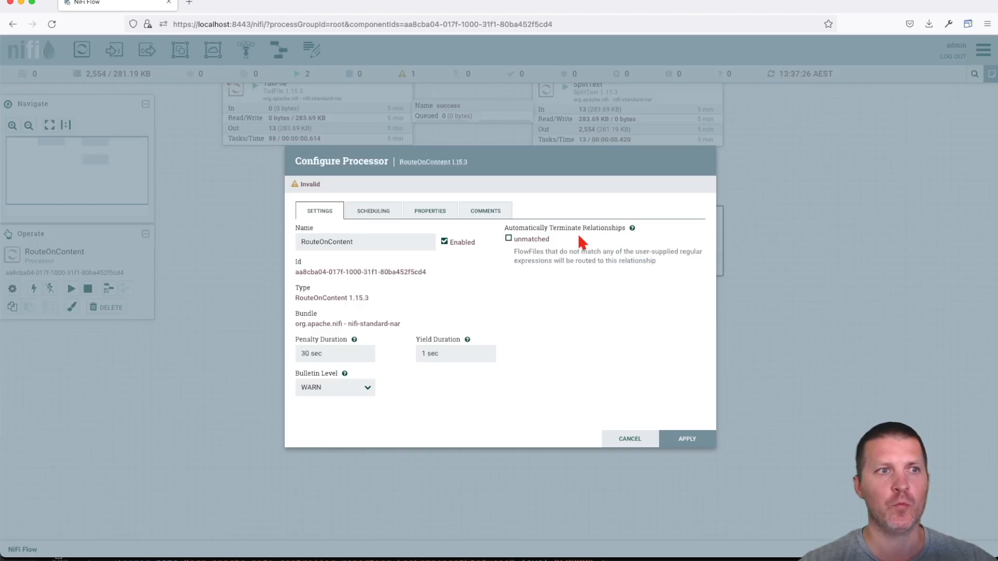
{"action": "left_click", "coordinate": [431, 214]}
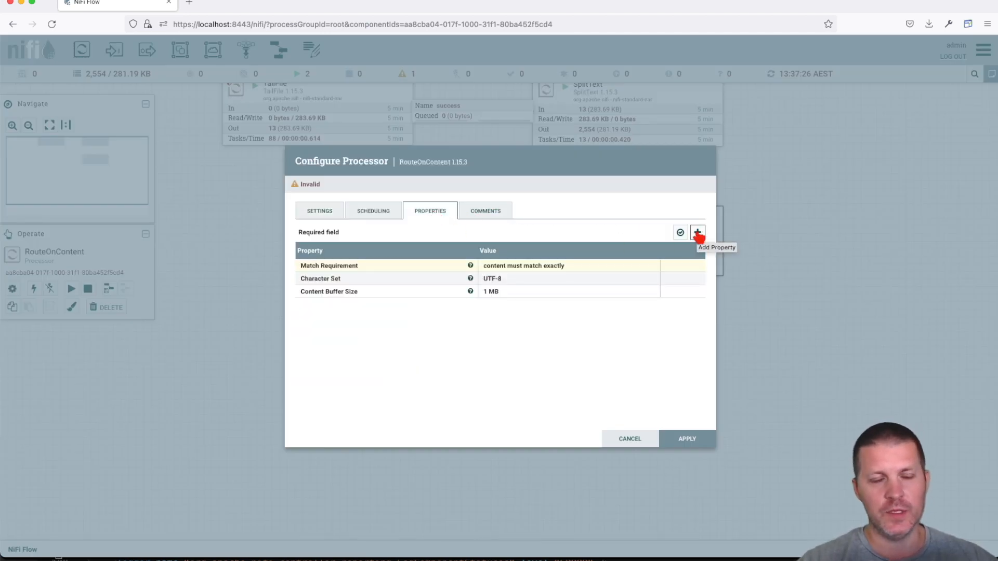
{"action": "left_click", "coordinate": [587, 268]}
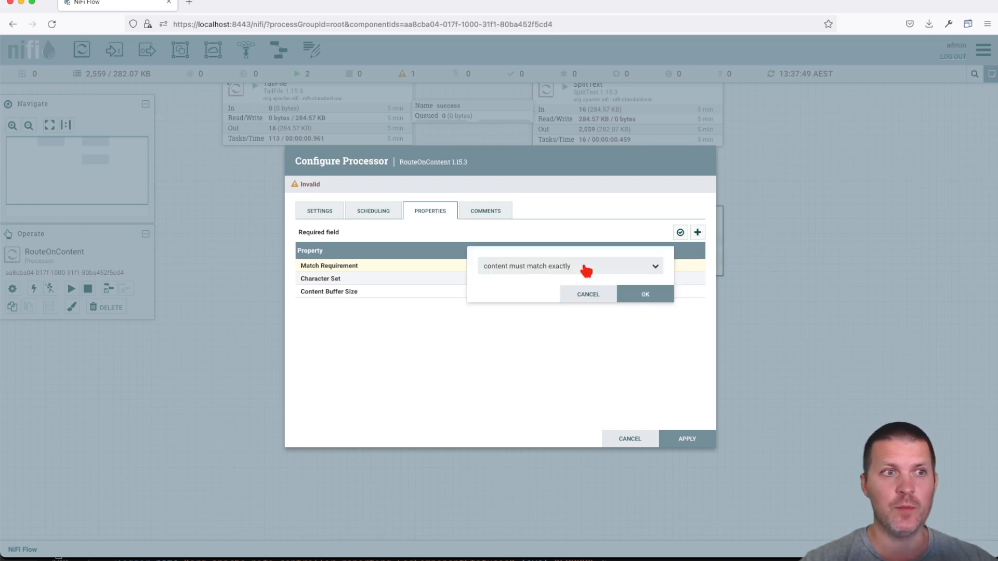
{"action": "left_click", "coordinate": [584, 268]}
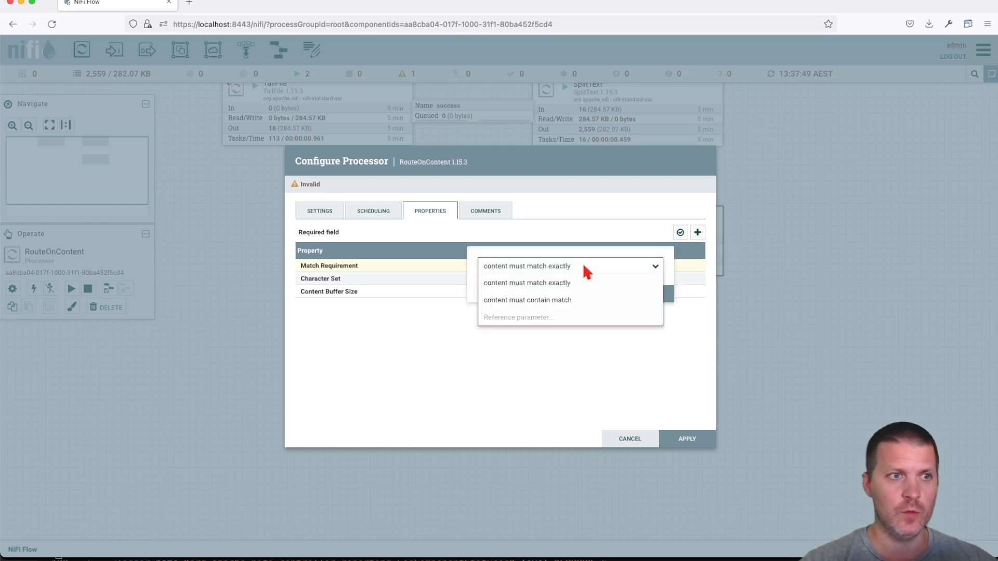
{"action": "left_click", "coordinate": [562, 302]}
{"action": "left_click", "coordinate": [647, 297]}
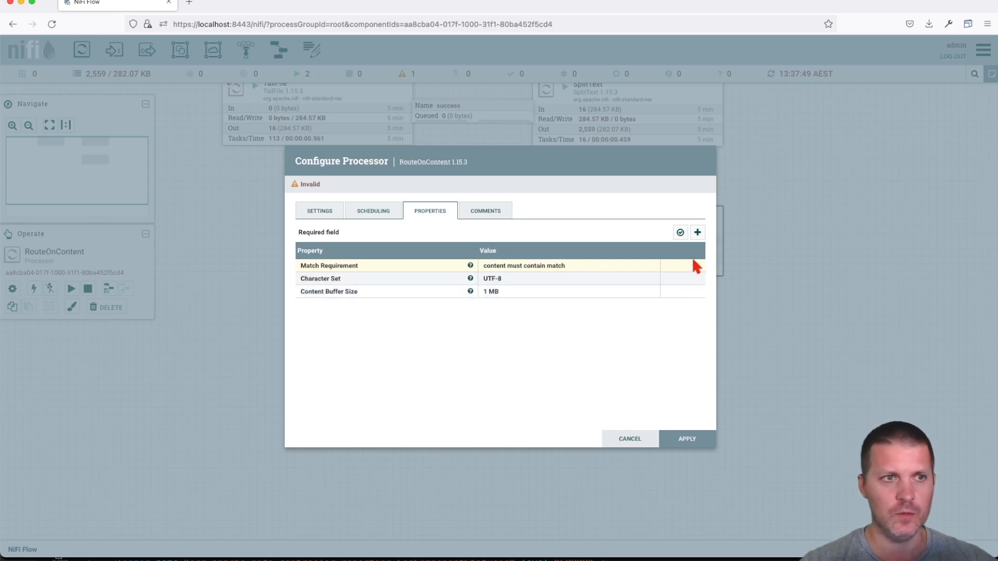
{"action": "left_click", "coordinate": [697, 232]}
{"action": "key", "text": "Return"}
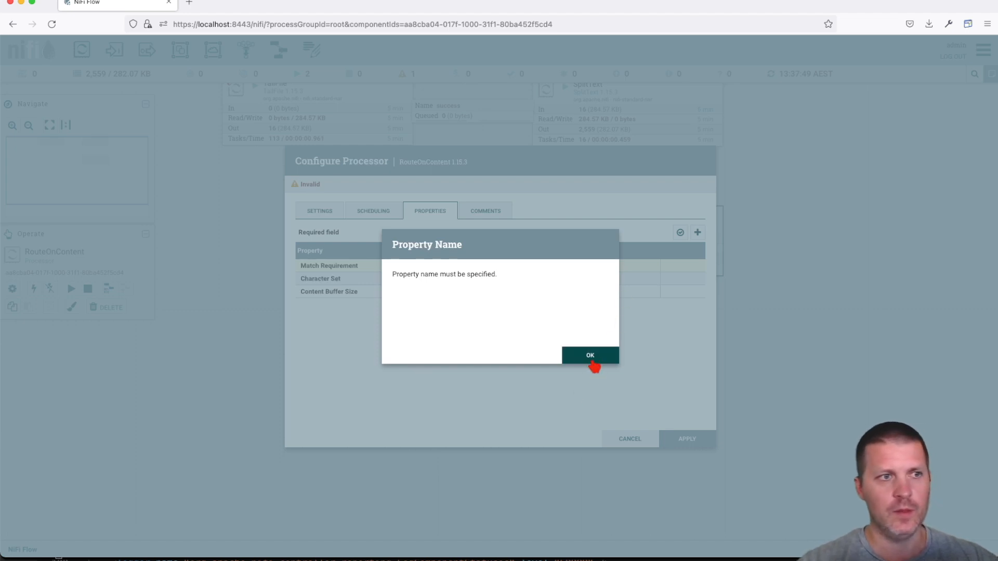
{"action": "left_click", "coordinate": [589, 358]}
Step: Add a custom property named ERROR with the value ERROR to the RouteOnContent processor
{"action": "left_click", "coordinate": [697, 233]}
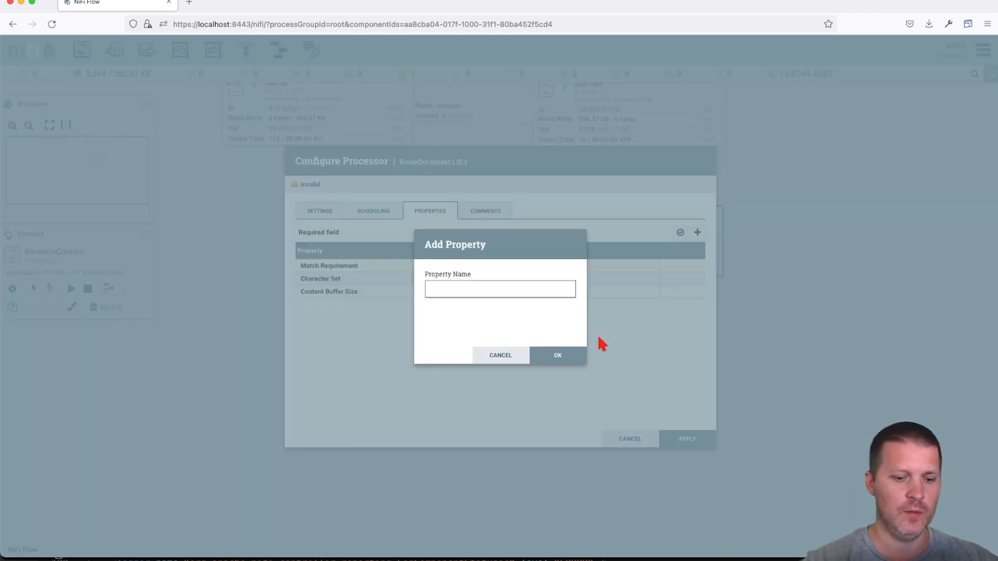
{"action": "type", "text": "ERROR"}
{"action": "key", "text": "super+a"}
{"action": "key", "text": "super+c"}
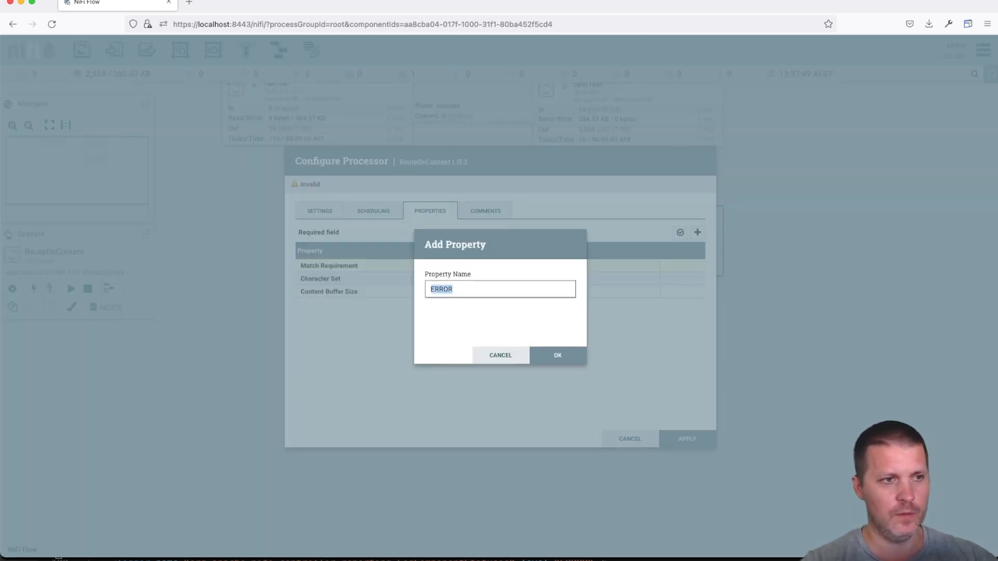
{"action": "key", "text": "Return"}
{"action": "key", "text": "super+v"}
{"action": "key", "text": "Return"}
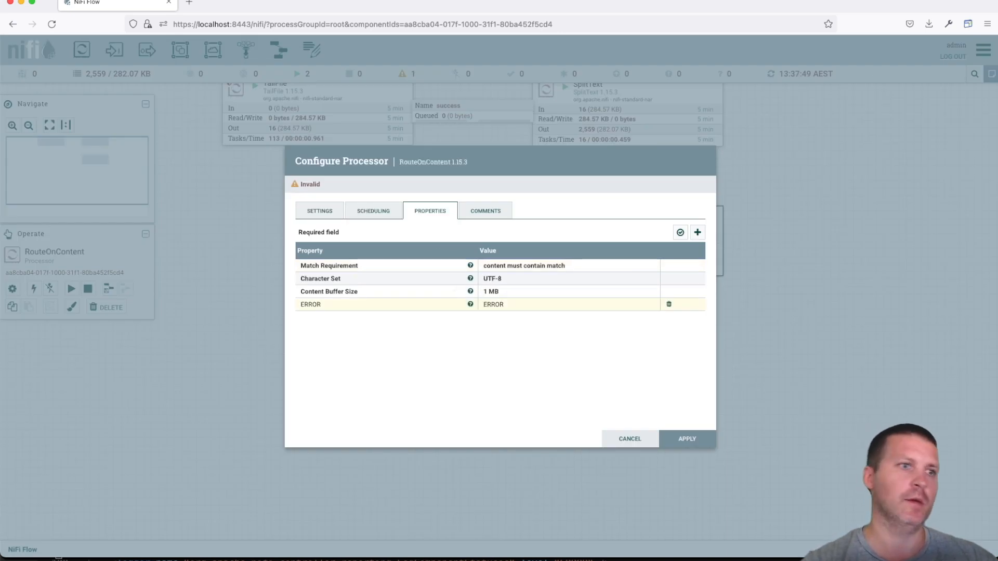
Step: Add a custom property named INFO to RouteOnContent and make its value INFO in capitals
{"action": "left_click", "coordinate": [697, 233]}
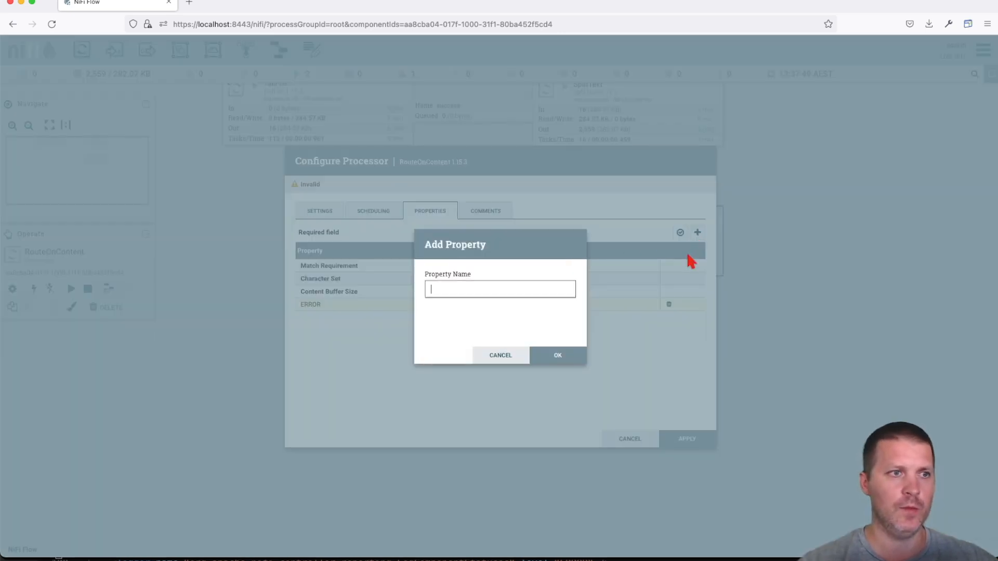
{"action": "type", "text": "INFo"}
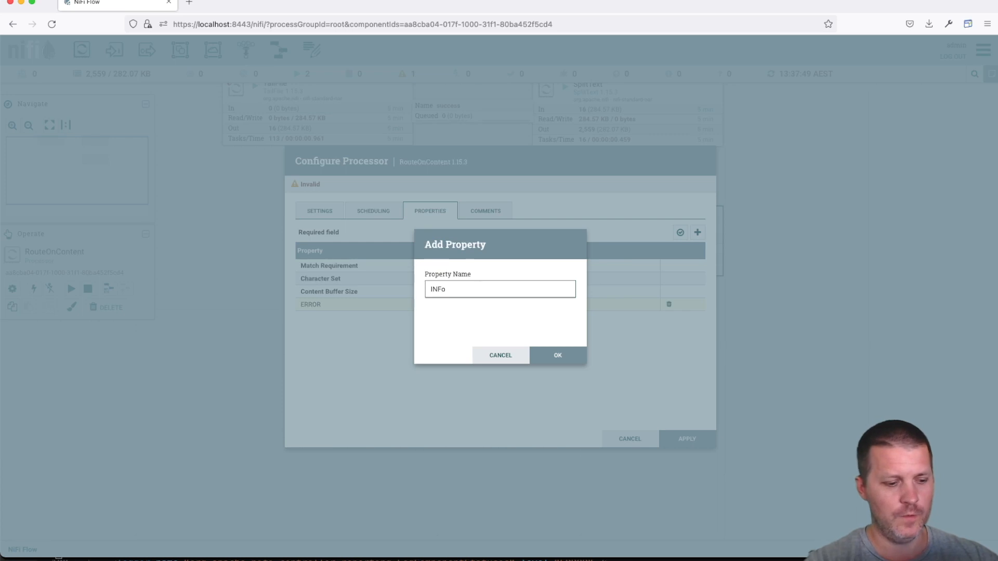
{"action": "key", "text": "super+a"}
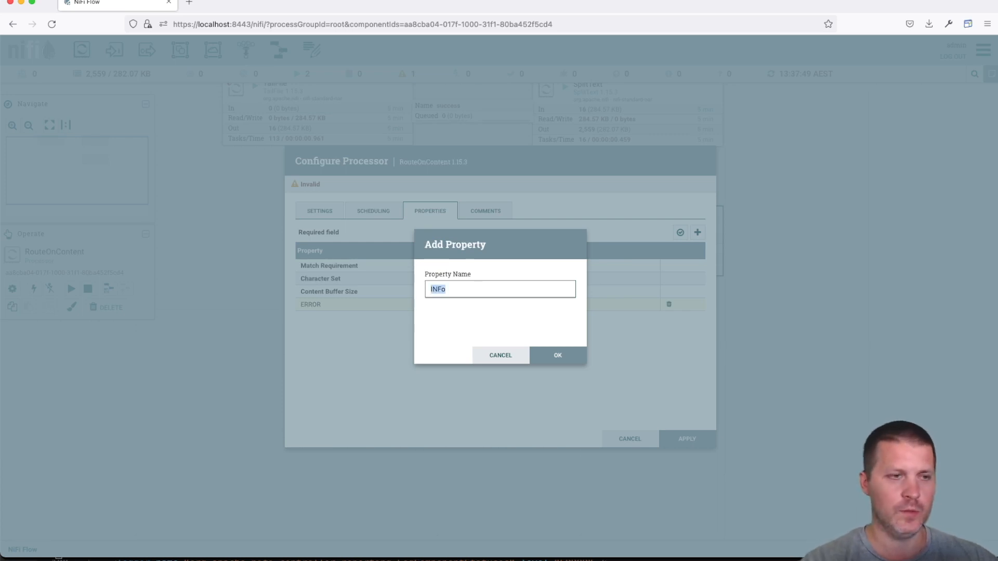
{"action": "key", "text": "Right"}
{"action": "key", "text": "Return"}
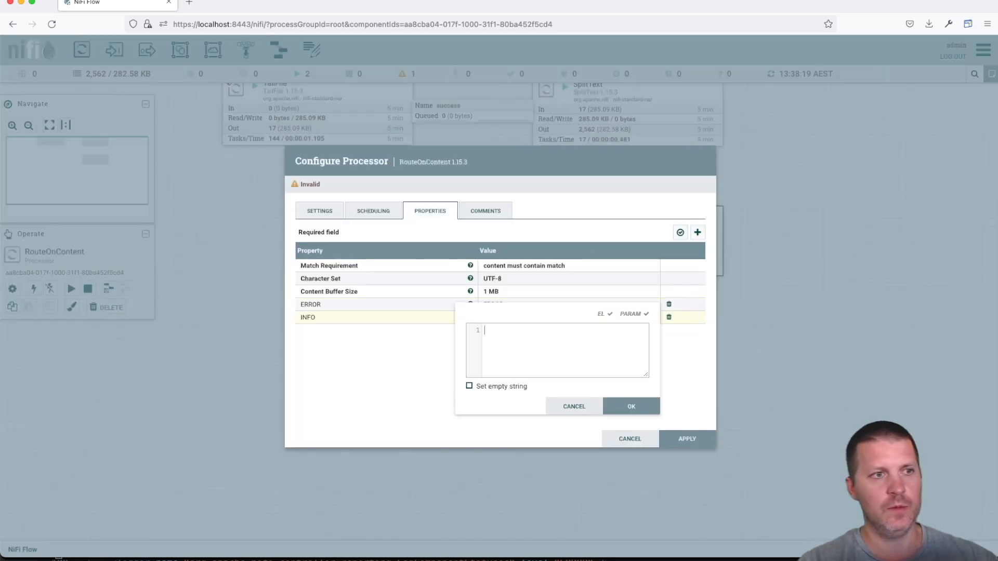
{"action": "key", "text": "super+v"}
{"action": "key", "text": "Return"}
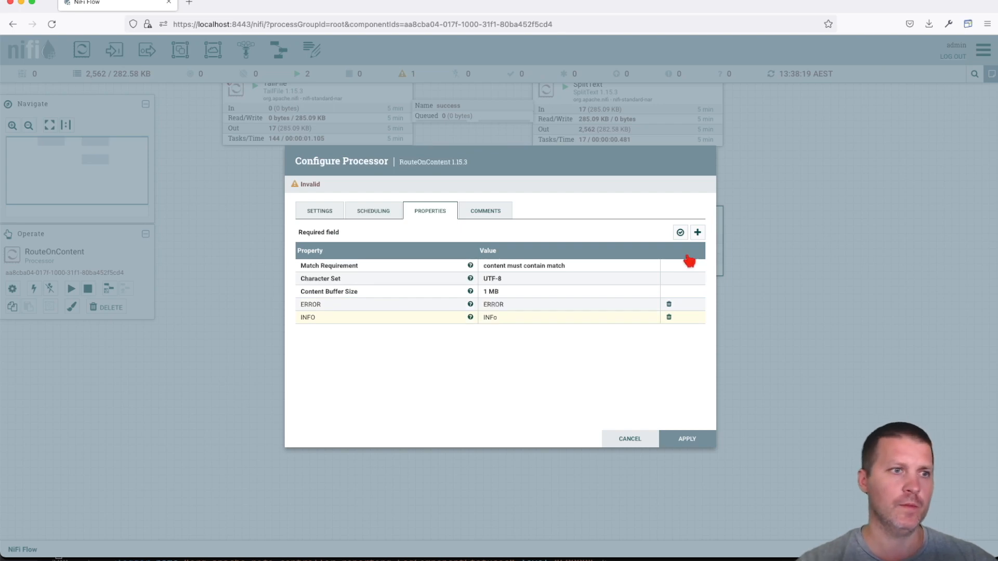
{"action": "left_click", "coordinate": [550, 325]}
{"action": "left_click", "coordinate": [530, 328]}
{"action": "key", "text": "BackSpace"}
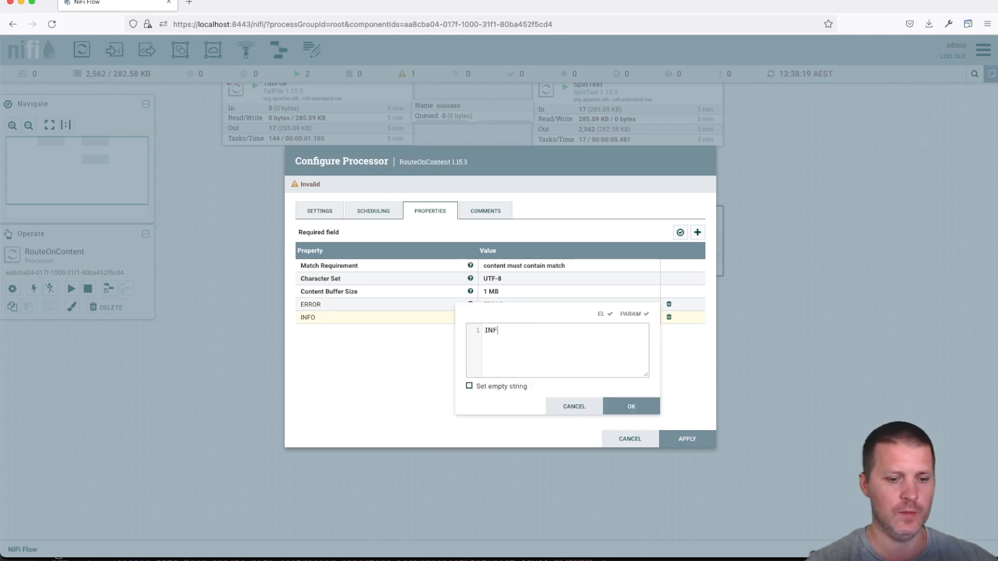
{"action": "type", "text": "O"}
{"action": "key", "text": "Return"}
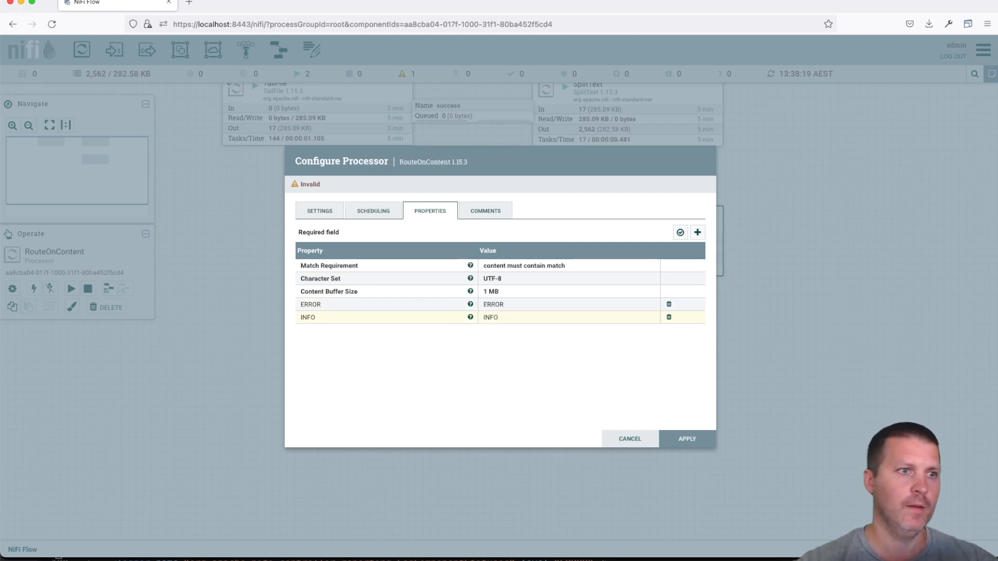
Step: Add a custom property named DEBUG with the value DEBUG to the RouteOnContent processor
{"action": "left_click", "coordinate": [697, 232]}
{"action": "type", "text": "DEB"}
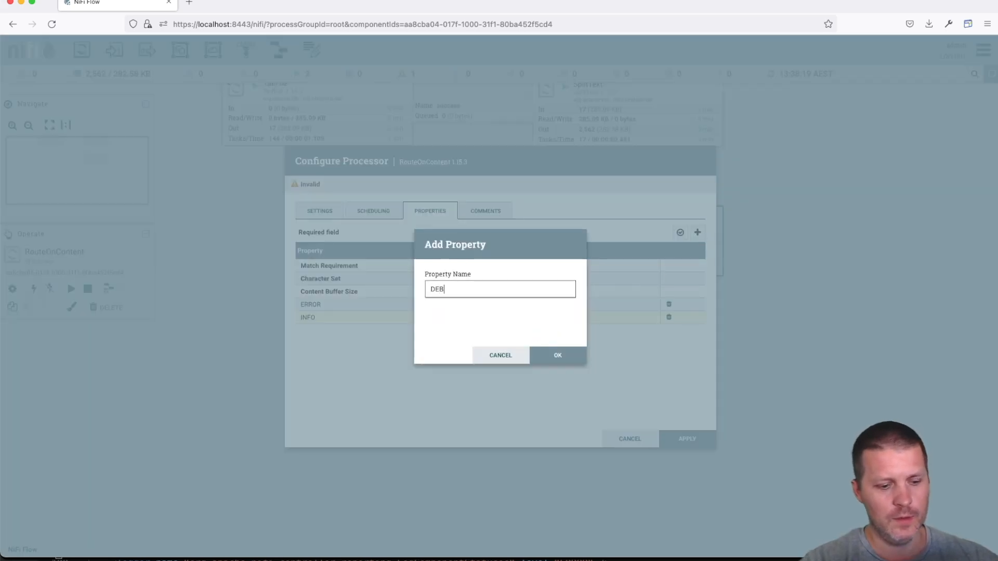
{"action": "key", "text": "BackSpace"}
{"action": "key", "text": "BackSpace"}
{"action": "key", "text": "BackSpace"}
{"action": "key", "text": "BackSpace"}
{"action": "key", "text": "BackSpace"}
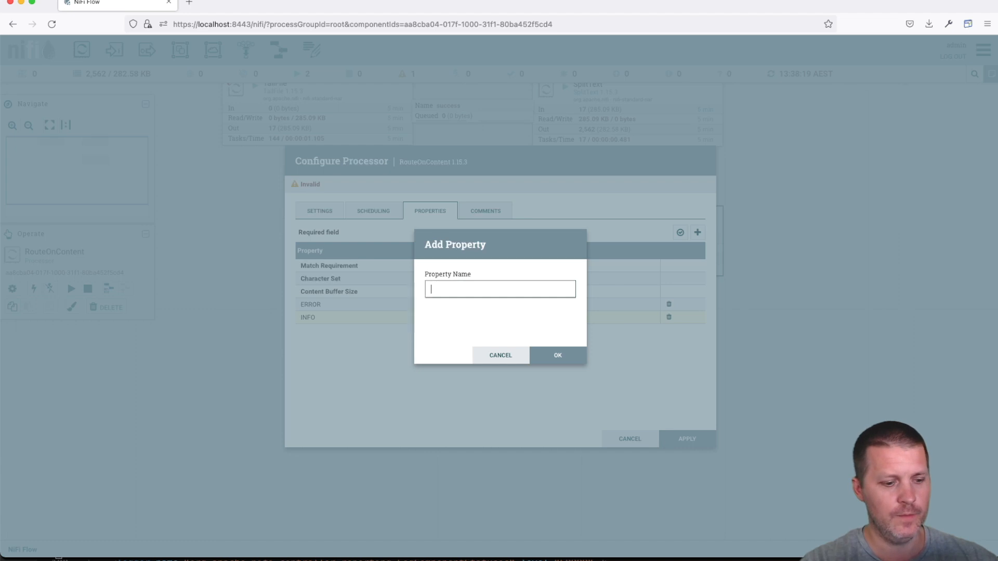
{"action": "type", "text": "DEBUG"}
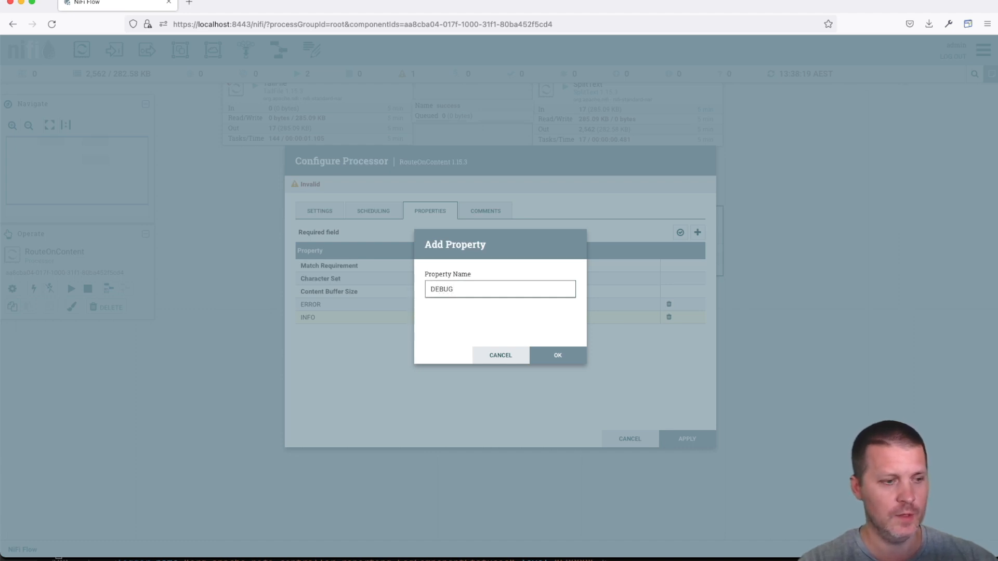
{"action": "key", "text": "super+a"}
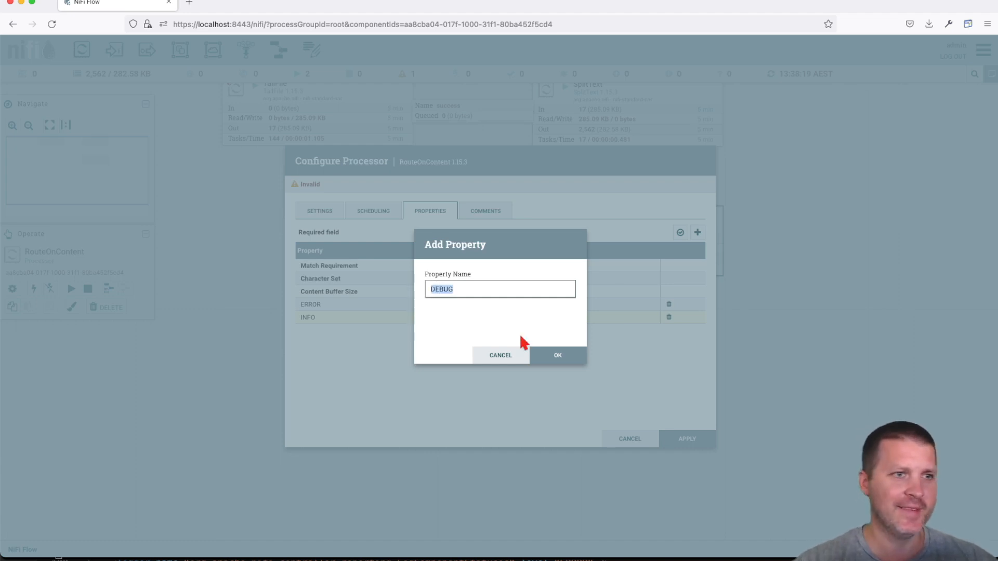
{"action": "left_click", "coordinate": [556, 355]}
{"action": "type", "text": "DEBUG"}
{"action": "key", "text": "Return"}
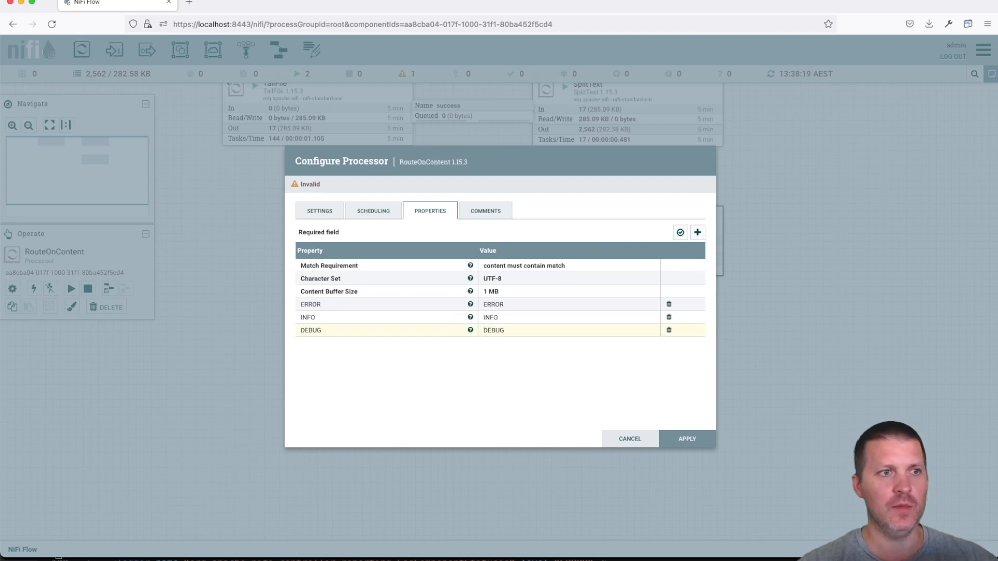
Step: Add a custom property named WARN with the value WARN and apply the RouteOnContent configuration
{"action": "left_click", "coordinate": [697, 232]}
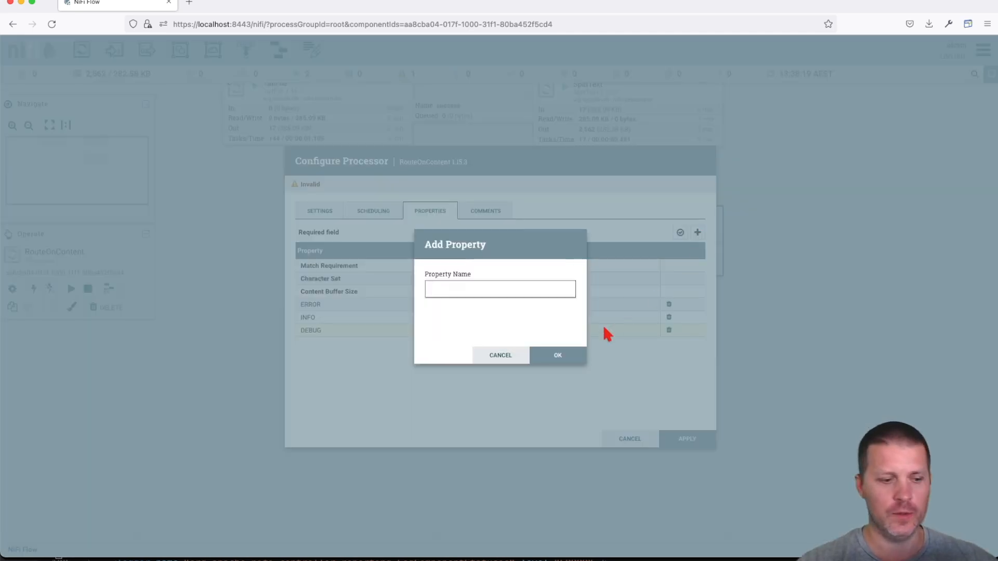
{"action": "type", "text": "WARN"}
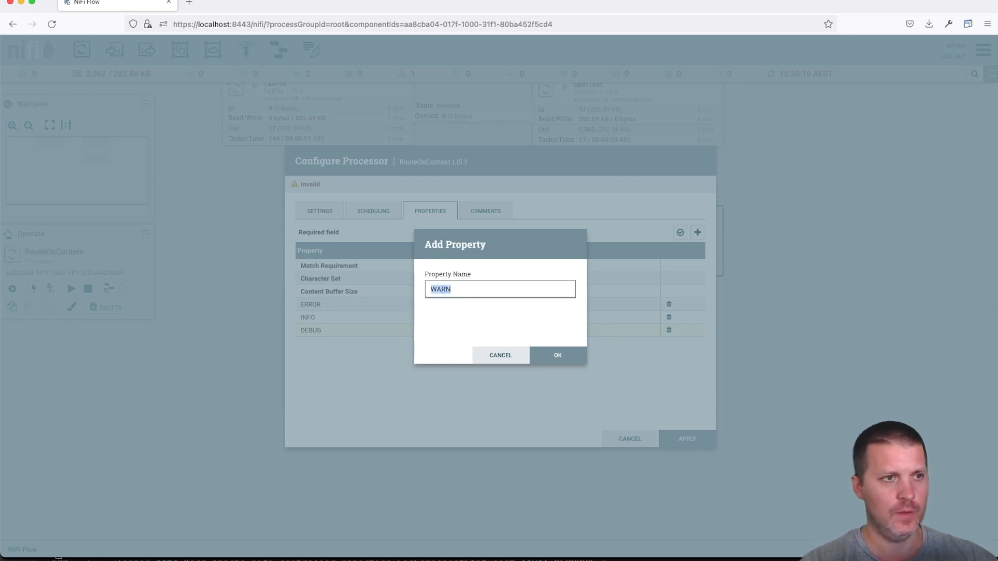
{"action": "key", "text": "Return"}
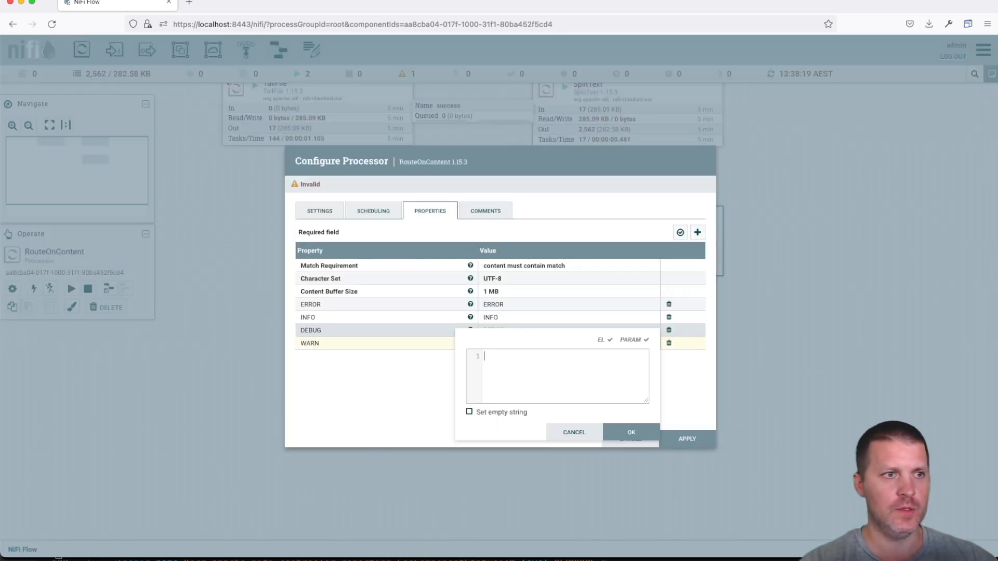
{"action": "type", "text": "WARN"}
{"action": "key", "text": "Return"}
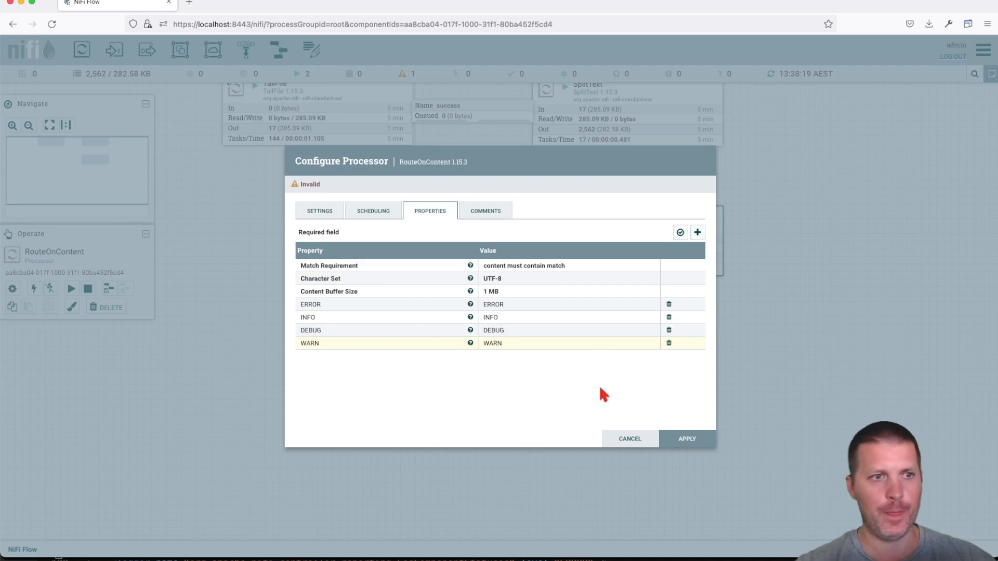
{"action": "left_click", "coordinate": [689, 441]}
Step: Review RouteOnContent's automatically terminated relationships and its bulletin level options, and leave the configuration without changes
{"action": "double_click", "coordinate": [569, 256]}
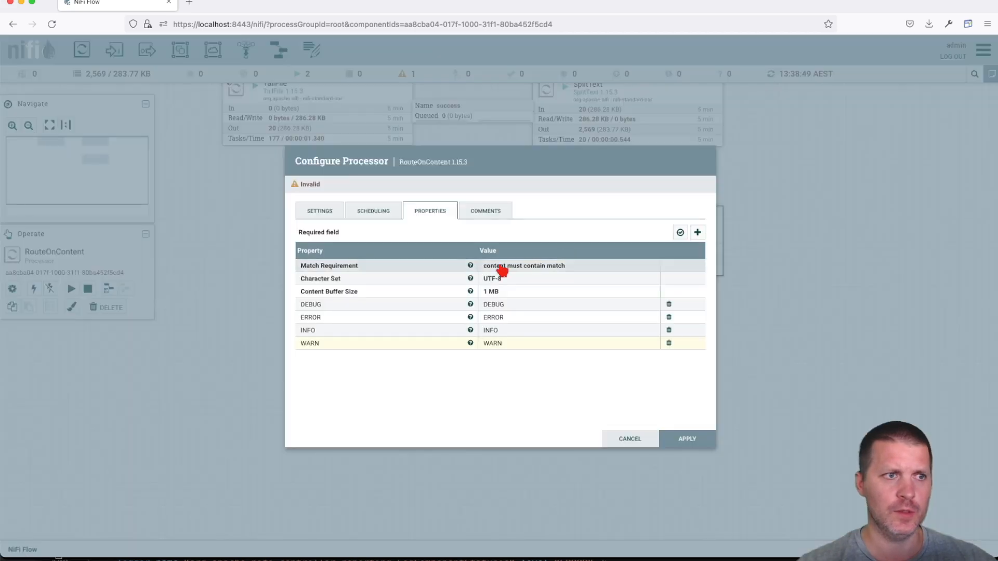
{"action": "left_click", "coordinate": [337, 212]}
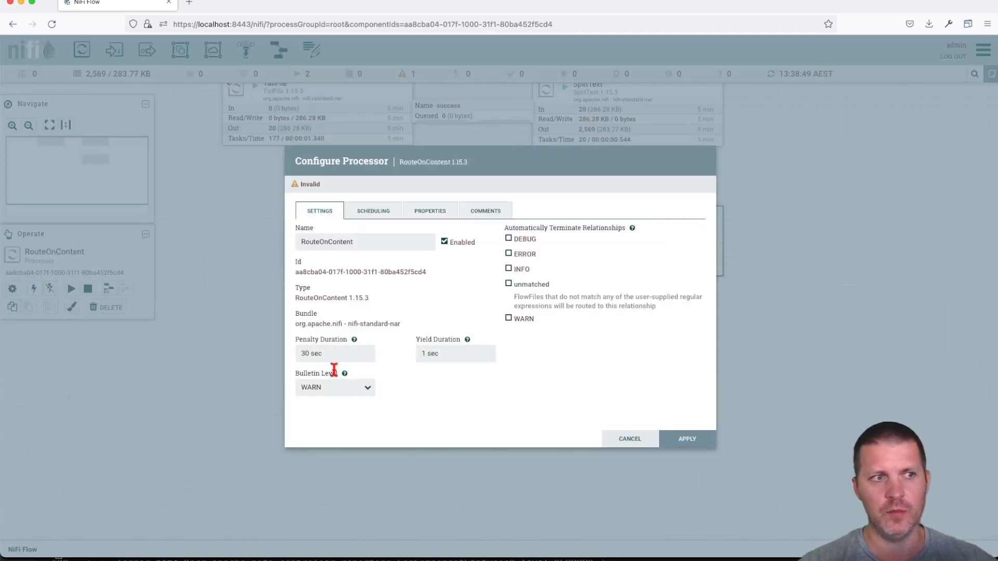
{"action": "left_click", "coordinate": [365, 386]}
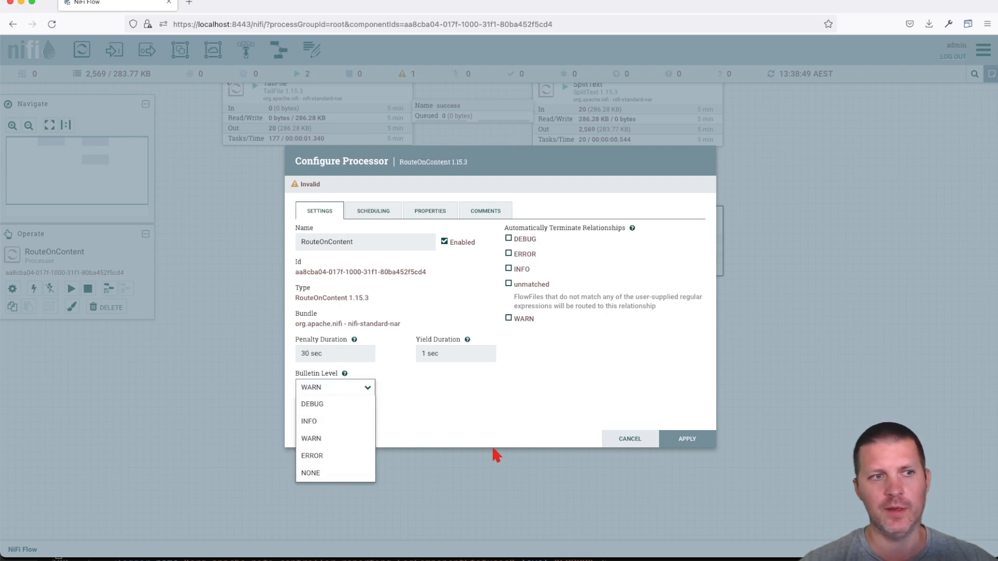
{"action": "left_click", "coordinate": [622, 441]}
{"action": "left_click", "coordinate": [622, 439]}
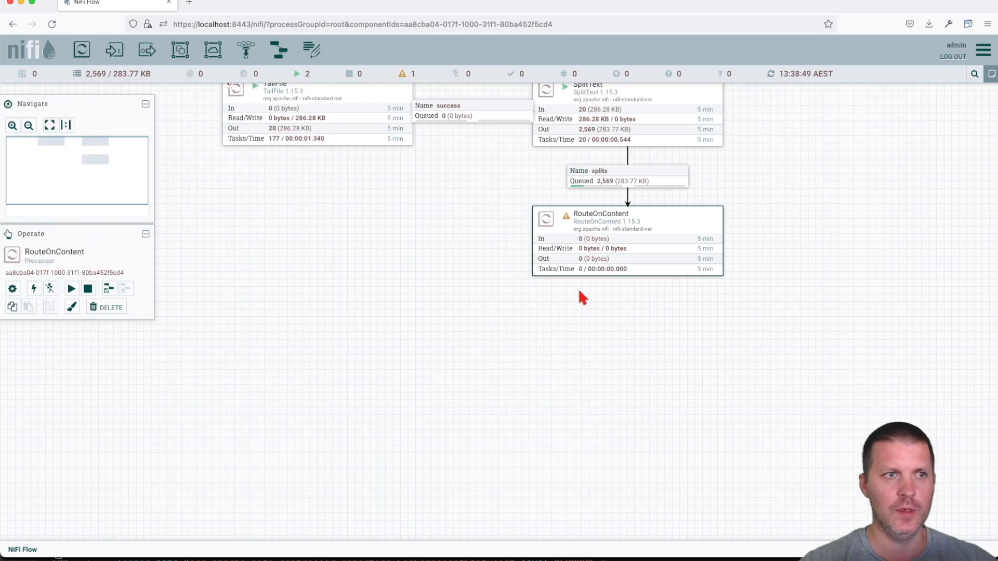
{"action": "scroll", "coordinate": [578, 294], "scroll_direction": "down", "scroll_amount": 3}
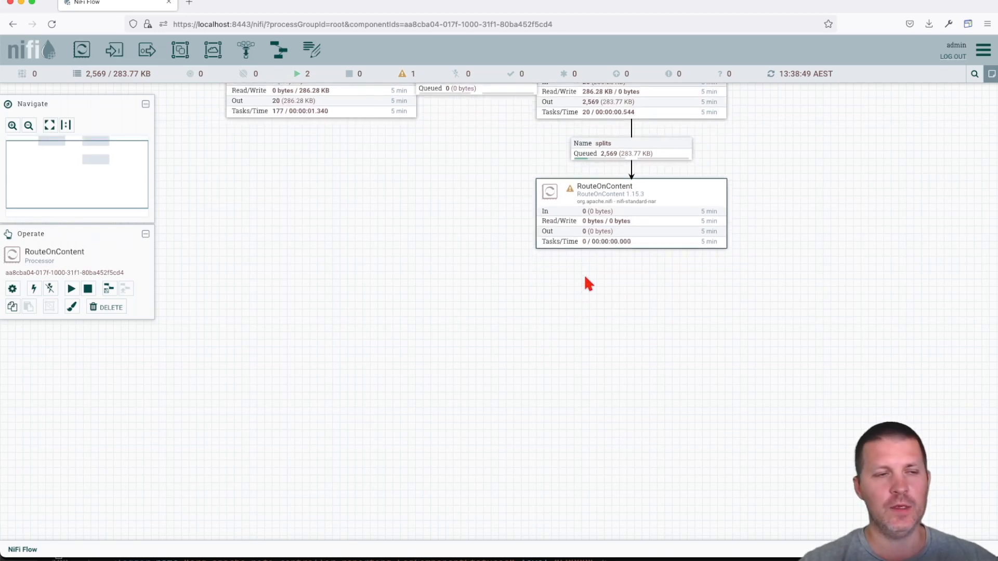
Step: Check RouteOnContent's validation warnings, and add a LogAttribute processor level with RouteOnContent on its free side
{"action": "left_click_drag", "start_coordinate": [584, 274], "coordinate": [560, 311]}
{"action": "mouse_move", "coordinate": [545, 231]}
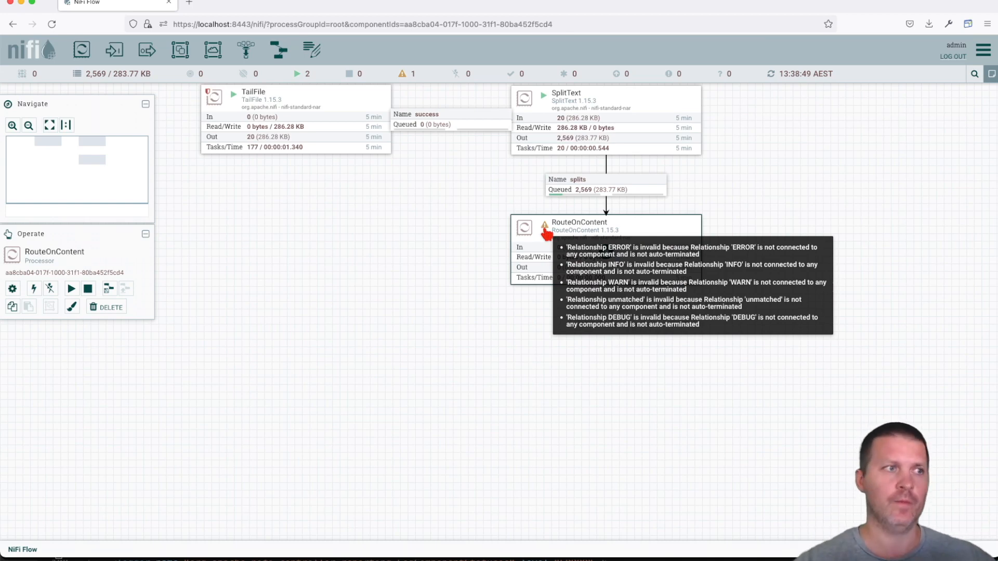
{"action": "left_click_drag", "start_coordinate": [82, 50], "coordinate": [846, 257]}
{"action": "type", "text": "loag"}
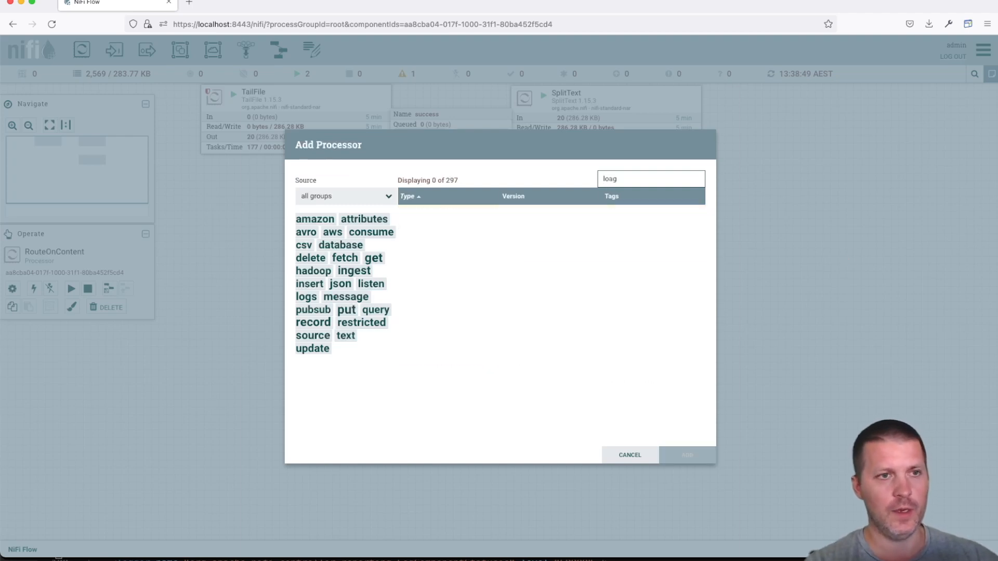
{"action": "type", "text": "tr"}
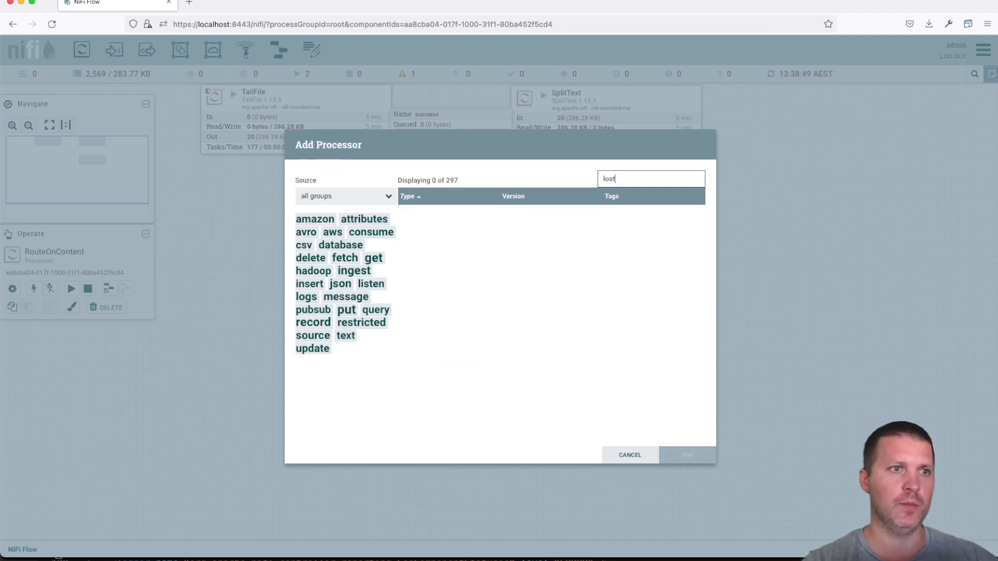
{"action": "key", "text": "BackSpace"}
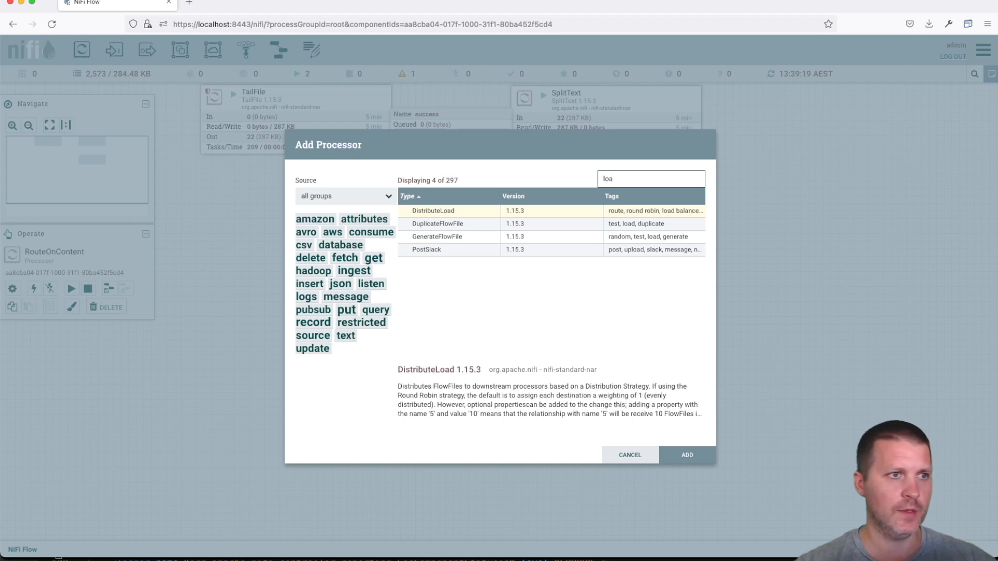
{"action": "key", "text": "BackSpace"}
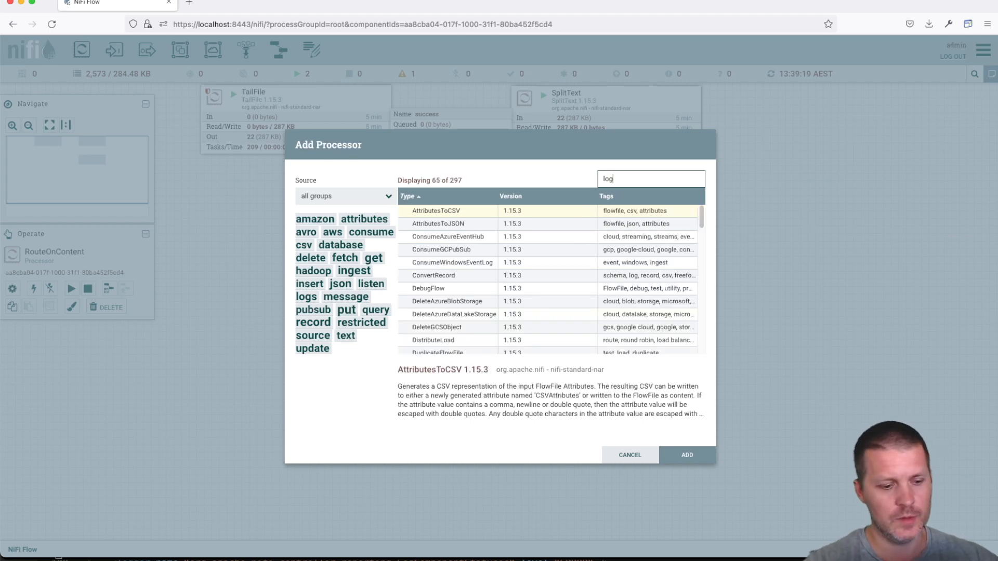
{"action": "type", "text": "gatt"}
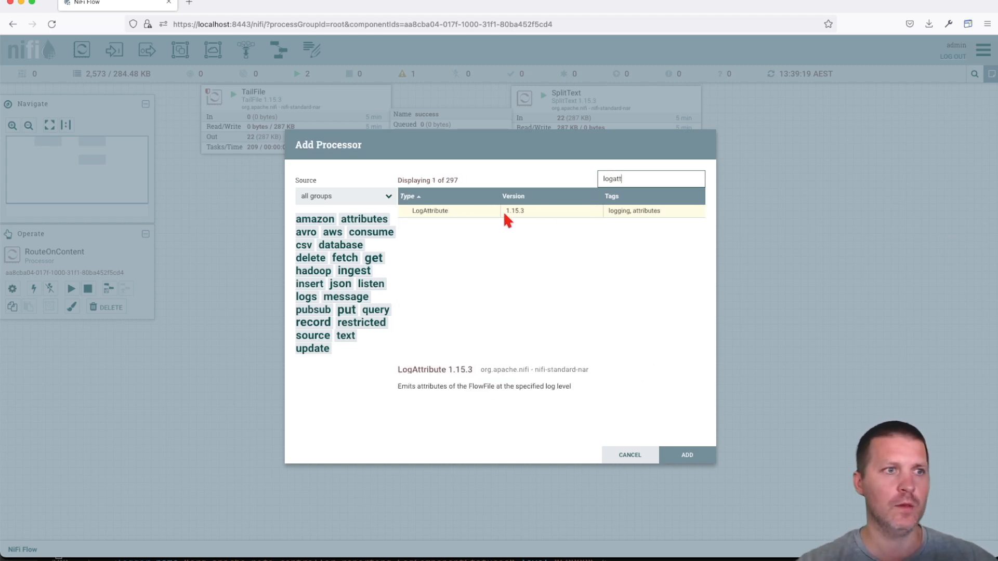
{"action": "double_click", "coordinate": [446, 210]}
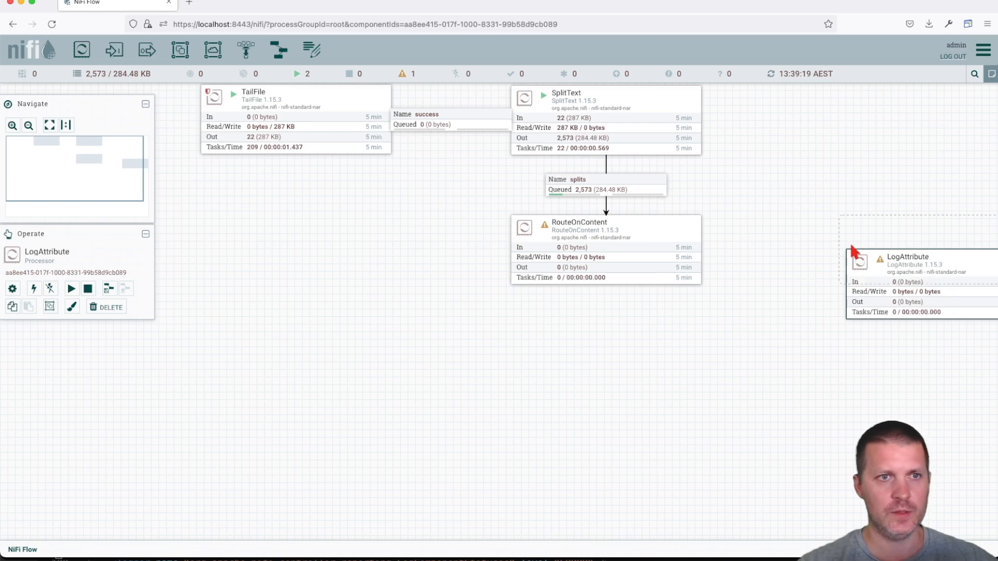
{"action": "left_click_drag", "start_coordinate": [853, 252], "coordinate": [852, 252]}
Step: Create two separate connections from RouteOnContent to LogAttribute, one for the DEBUG relationship and one for INFO
{"action": "left_click_drag", "start_coordinate": [606, 251], "coordinate": [873, 259]}
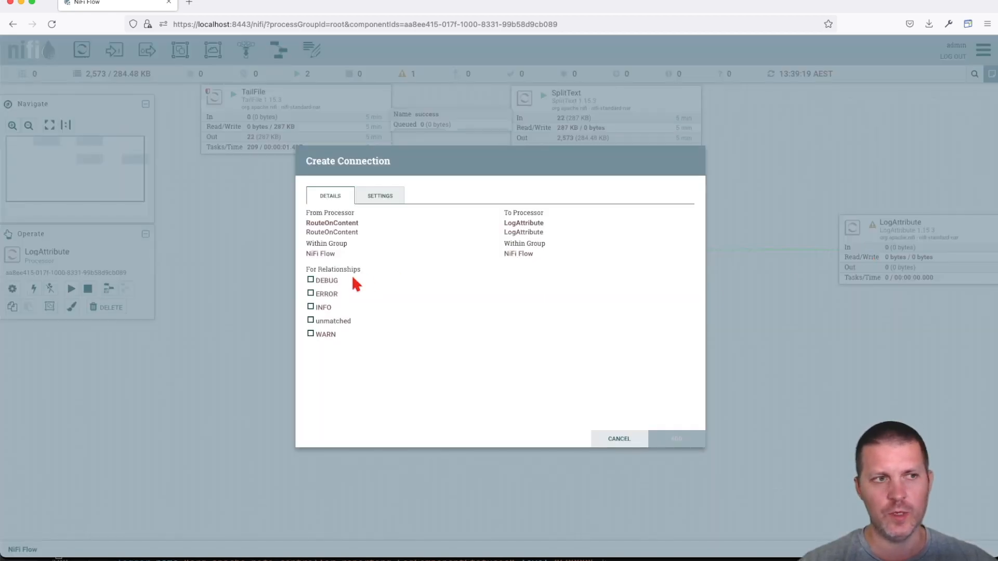
{"action": "left_click", "coordinate": [329, 281]}
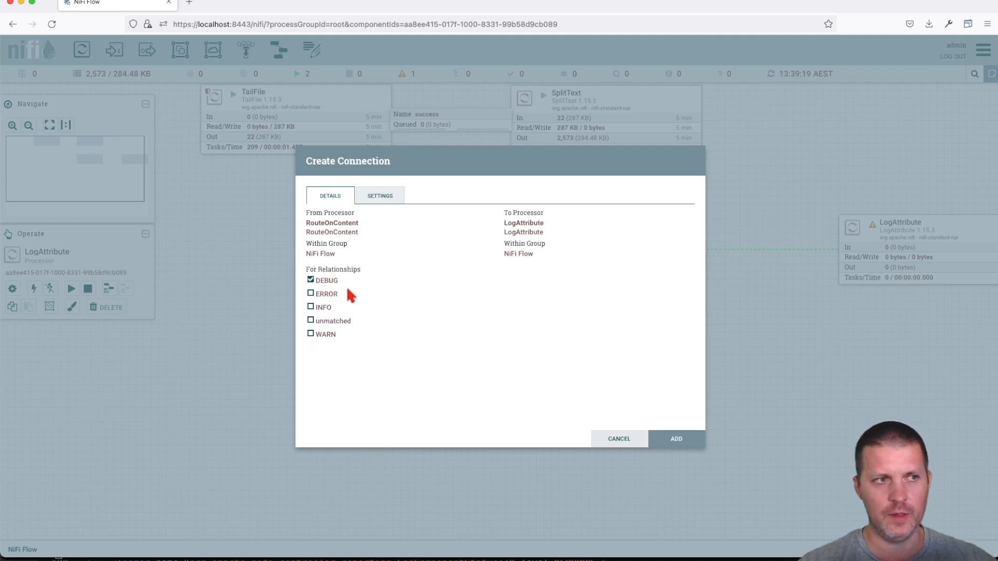
{"action": "left_click", "coordinate": [654, 438]}
{"action": "left_click_drag", "start_coordinate": [602, 252], "coordinate": [891, 263]}
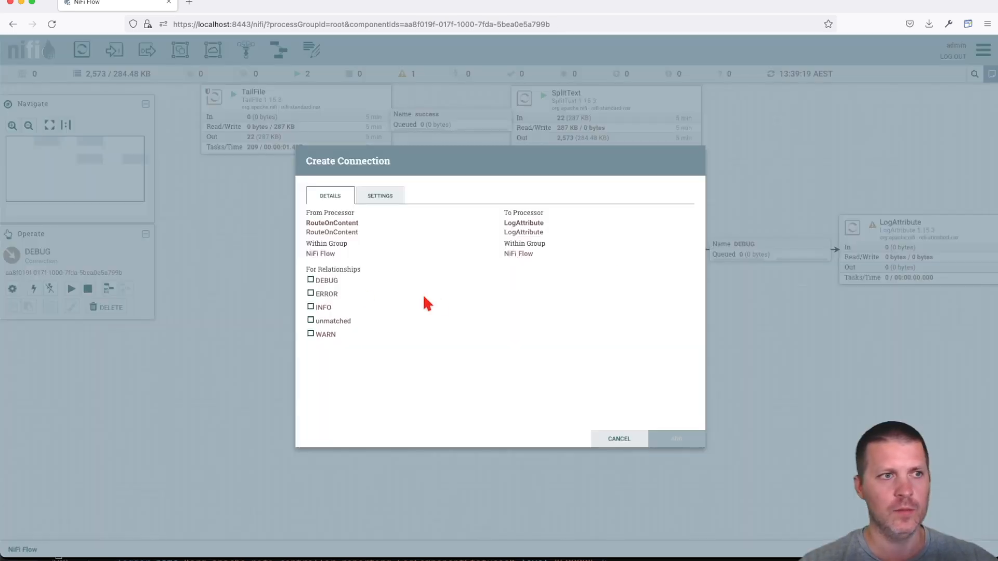
{"action": "left_click", "coordinate": [323, 307]}
{"action": "left_click", "coordinate": [670, 439]}
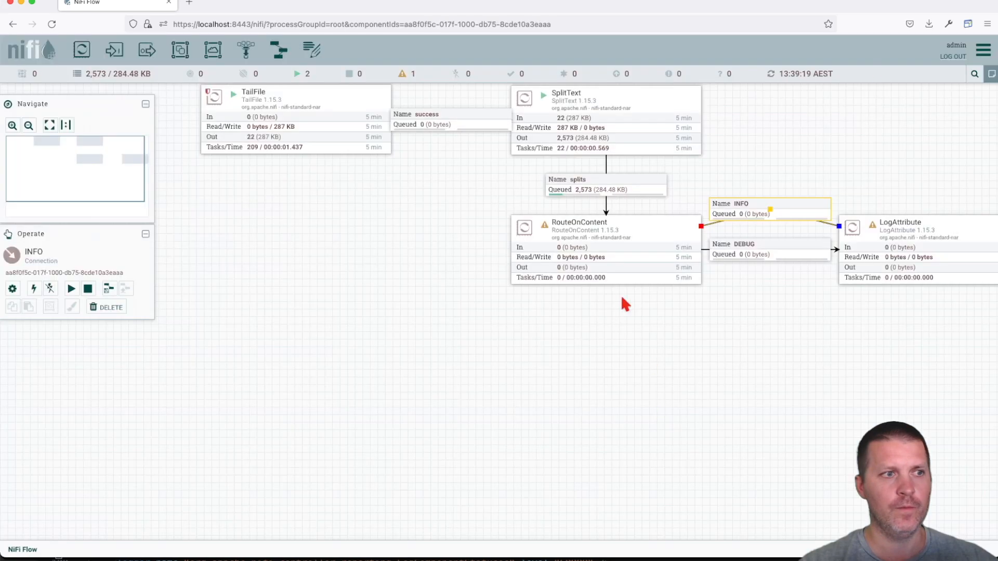
Step: Connect RouteOnContent to LogAttribute for the WARN relationship
{"action": "left_click_drag", "start_coordinate": [607, 259], "coordinate": [915, 259]}
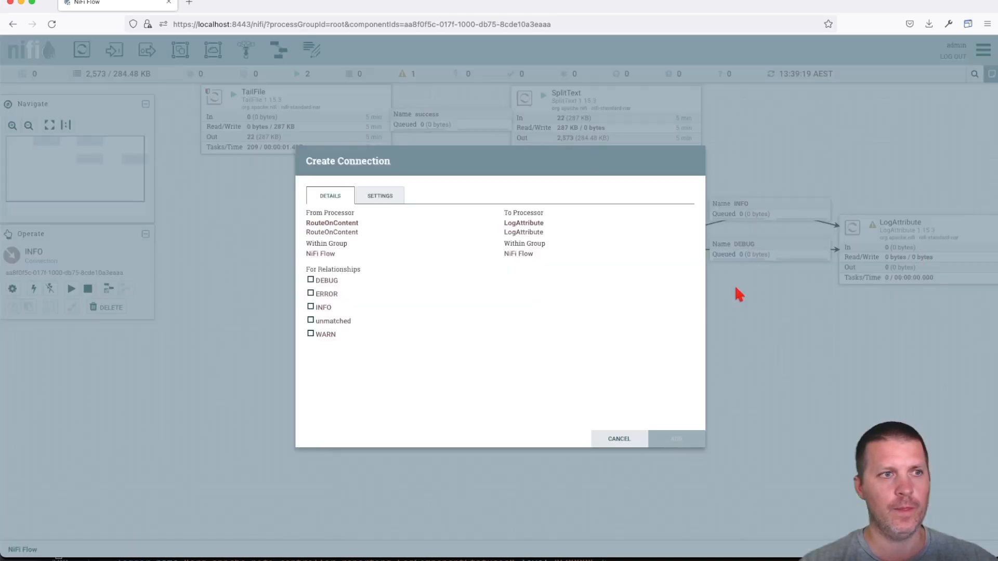
{"action": "left_click", "coordinate": [326, 336]}
{"action": "left_click", "coordinate": [673, 438]}
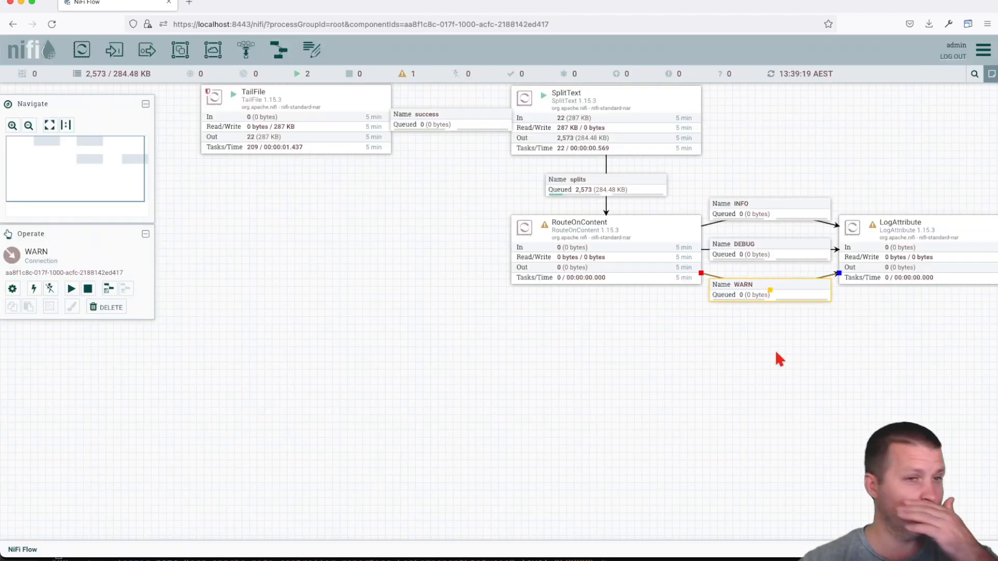
Step: Add the DEBUG relationship to the existing WARN connection into LogAttribute, apply it and refresh the canvas
{"action": "double_click", "coordinate": [759, 294]}
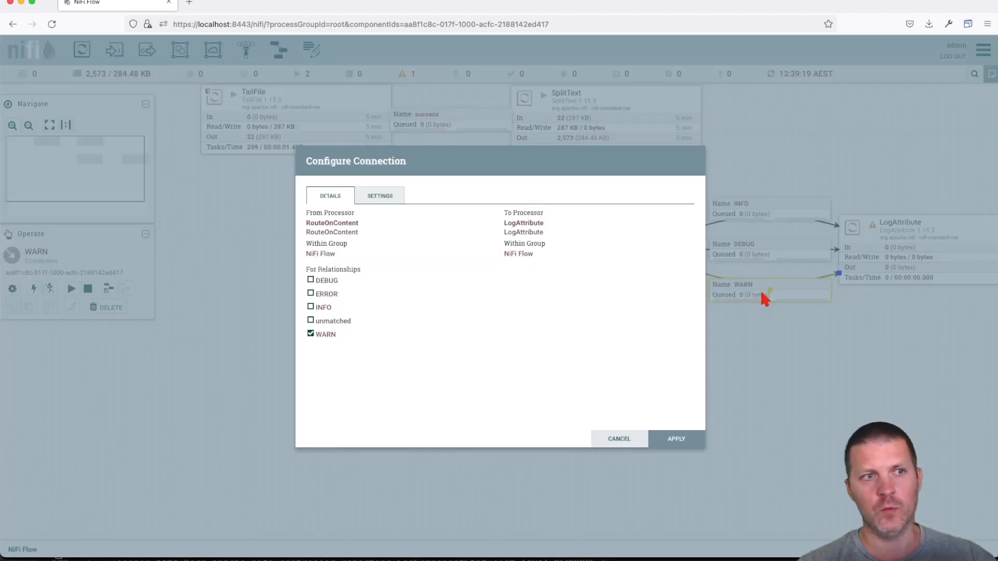
{"action": "left_click", "coordinate": [327, 280]}
{"action": "left_click", "coordinate": [327, 294]}
{"action": "left_click", "coordinate": [323, 307]}
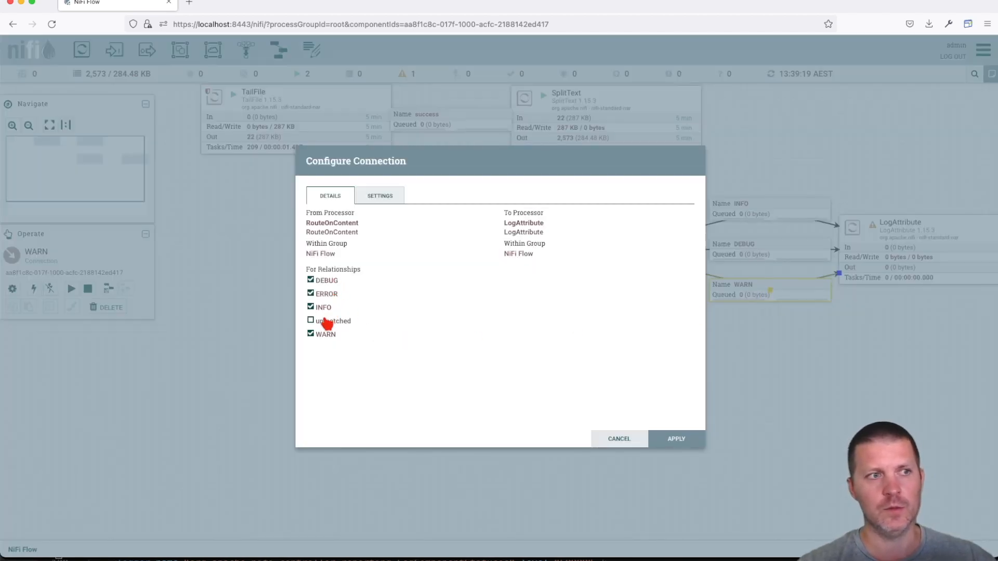
{"action": "left_click", "coordinate": [328, 321]}
{"action": "left_click", "coordinate": [322, 309]}
{"action": "left_click", "coordinate": [327, 321]}
{"action": "left_click", "coordinate": [327, 294]}
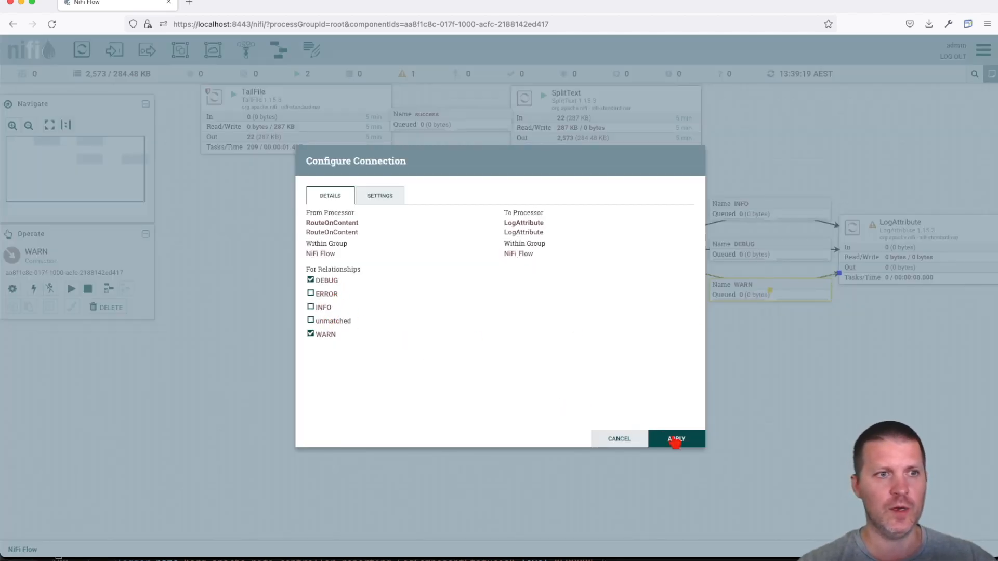
{"action": "left_click", "coordinate": [675, 439]}
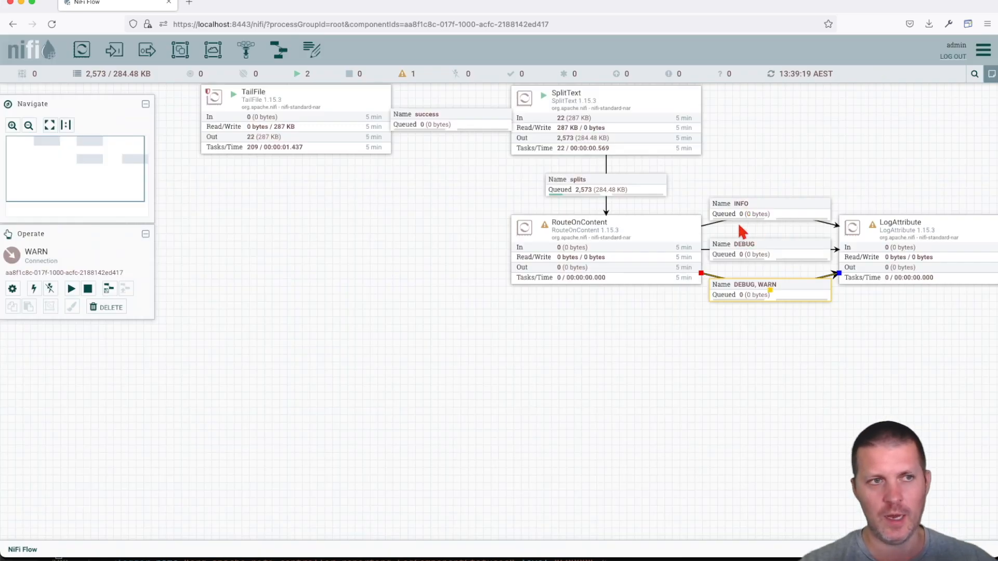
{"action": "right_click", "coordinate": [361, 196]}
{"action": "left_click", "coordinate": [383, 207]}
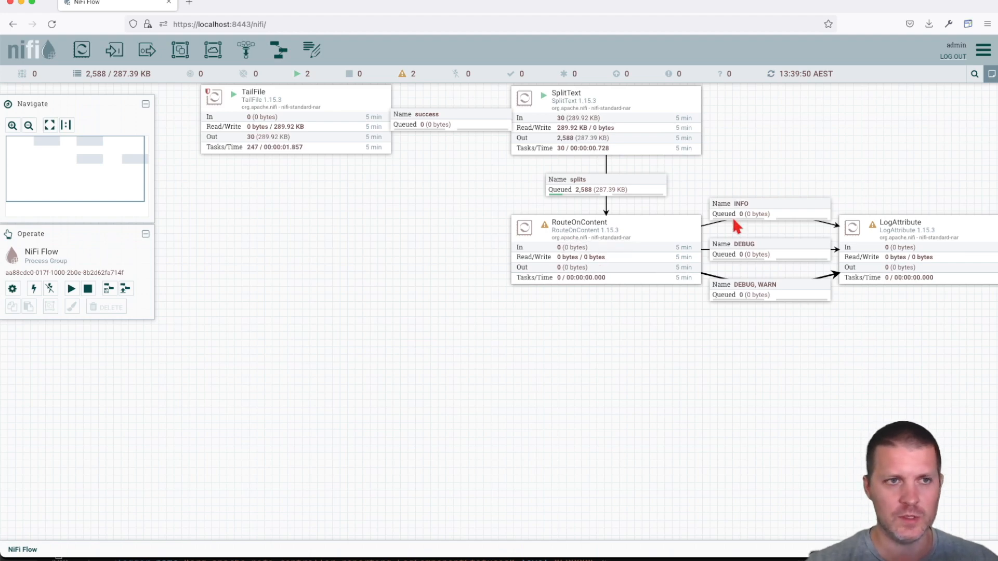
Step: Set RouteOnContent to automatically terminate its unmatched relationship and apply the change
{"action": "double_click", "coordinate": [547, 234]}
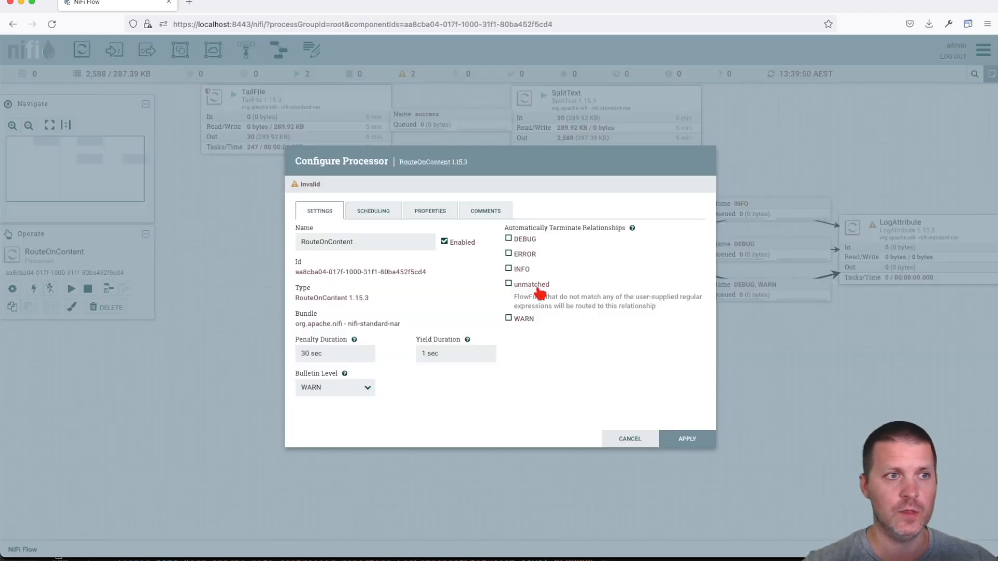
{"action": "left_click", "coordinate": [537, 285]}
{"action": "left_click", "coordinate": [686, 438]}
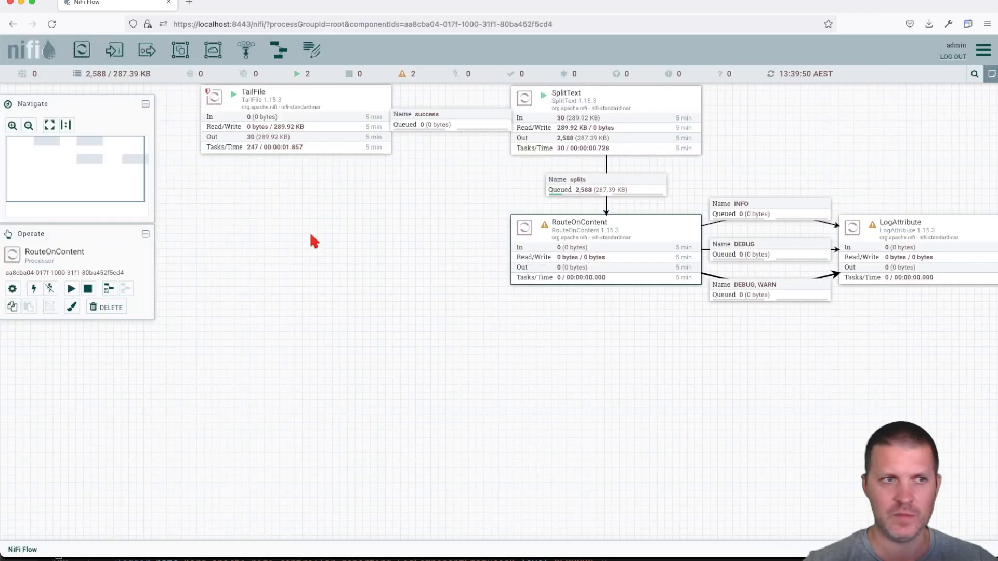
Step: Find the ExtractGrok processor with the filter grok and add it to the canvas below RouteOnContent
{"action": "left_click_drag", "start_coordinate": [82, 50], "coordinate": [533, 402]}
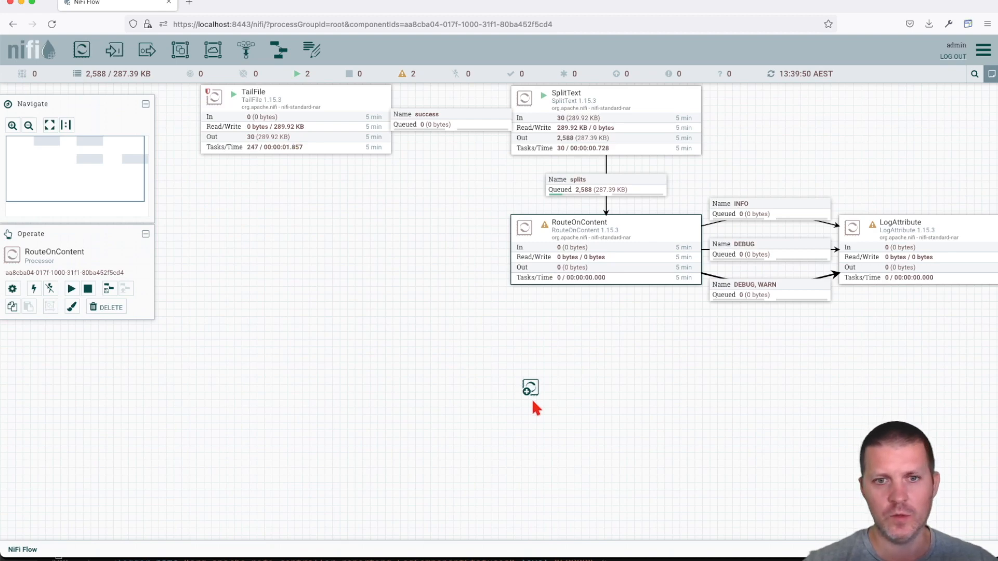
{"action": "left_click_drag", "start_coordinate": [532, 398], "coordinate": [532, 398]}
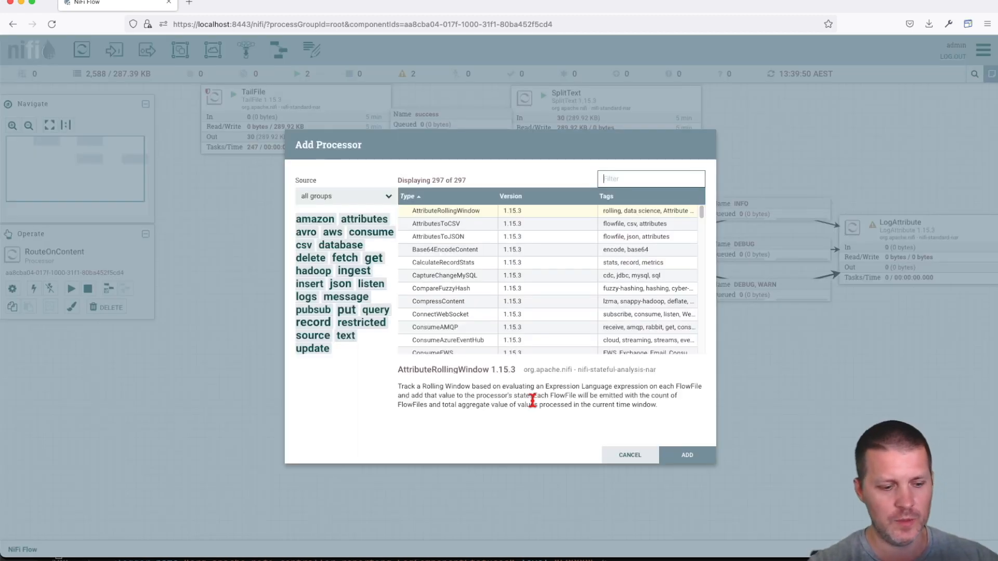
{"action": "type", "text": "grok"}
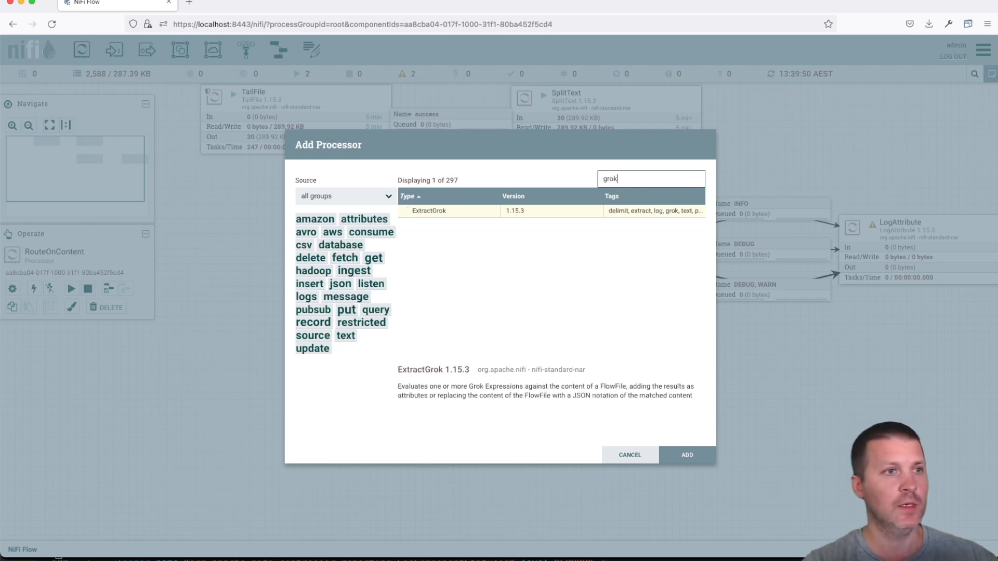
{"action": "key", "text": "Return"}
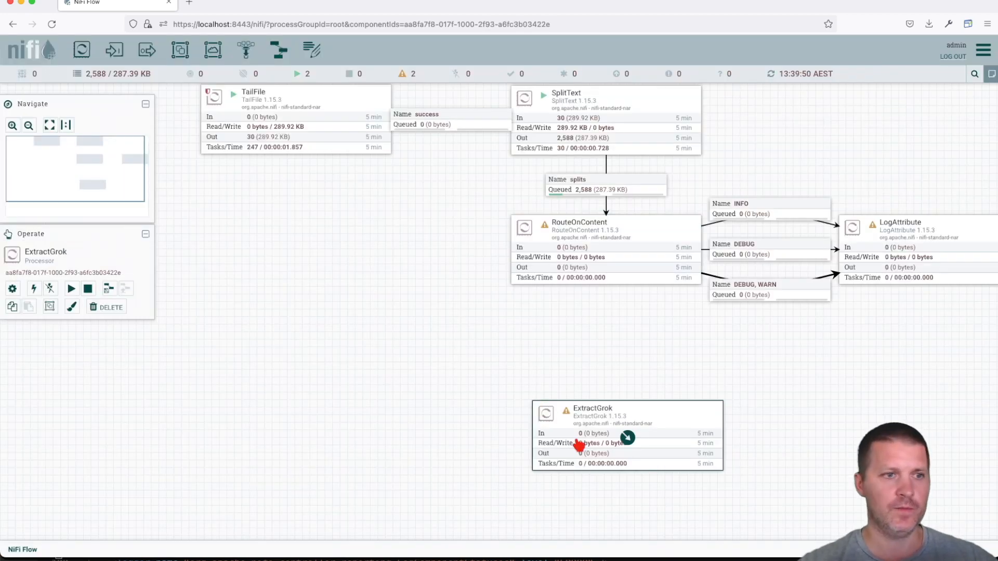
{"action": "left_click_drag", "start_coordinate": [568, 412], "coordinate": [546, 382]}
Step: Connect RouteOnContent to ExtractGrok for the ERROR relationship and move ExtractGrok closer beneath it
{"action": "left_click_drag", "start_coordinate": [606, 254], "coordinate": [610, 405]}
{"action": "left_click", "coordinate": [325, 294]}
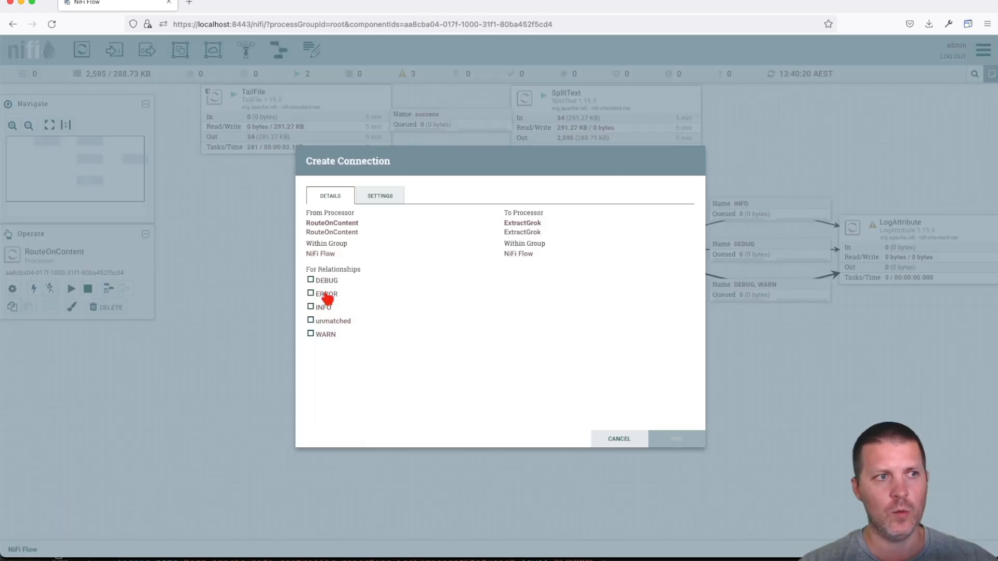
{"action": "left_click", "coordinate": [676, 438]}
{"action": "left_click_drag", "start_coordinate": [626, 387], "coordinate": [627, 348]}
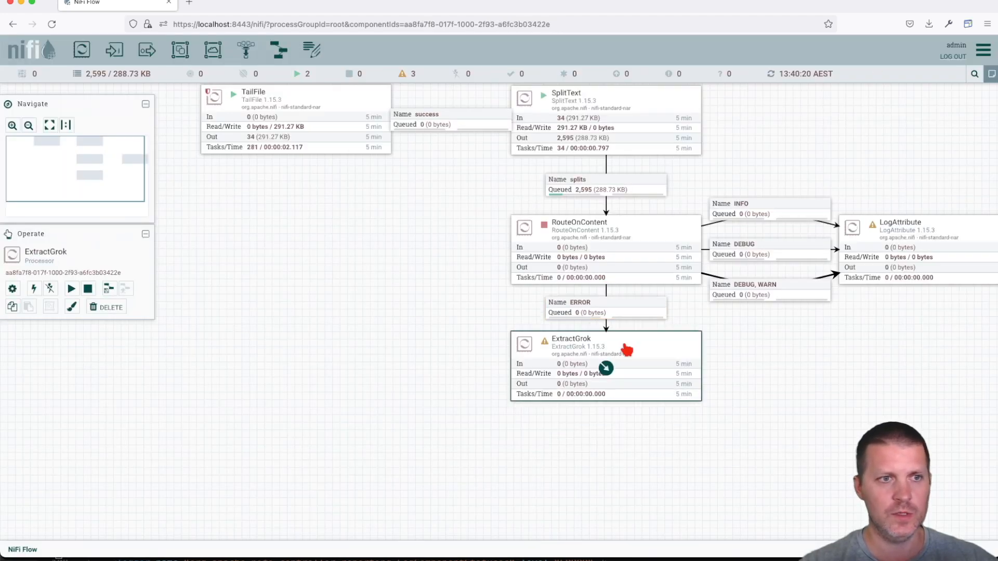
Step: Set ExtractGrok's Grok Expression to %{TIMESTAMP_ISO8601:timestamp} %{LOGLEVEL:level} \[%{DATA:thread}\] %{DATA:class} %{GREEDYDATA:message} and apply the configuration
{"action": "double_click", "coordinate": [660, 379]}
{"action": "left_click", "coordinate": [423, 210]}
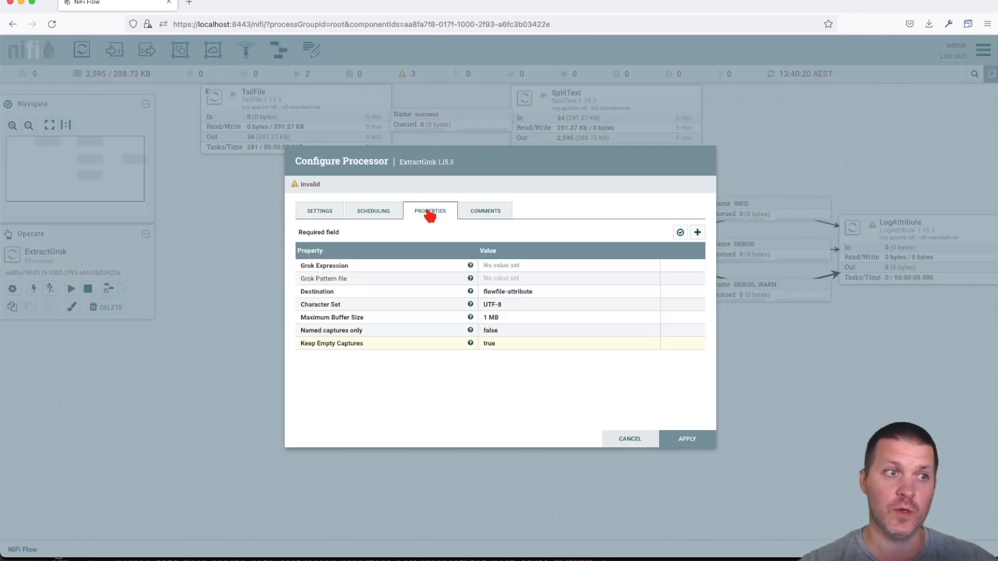
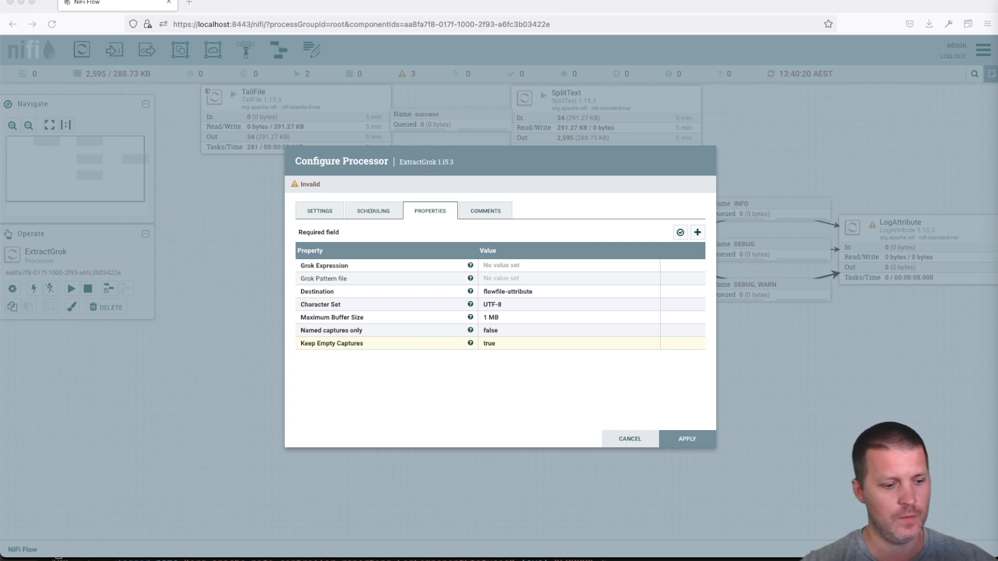
{"action": "left_click", "coordinate": [501, 265]}
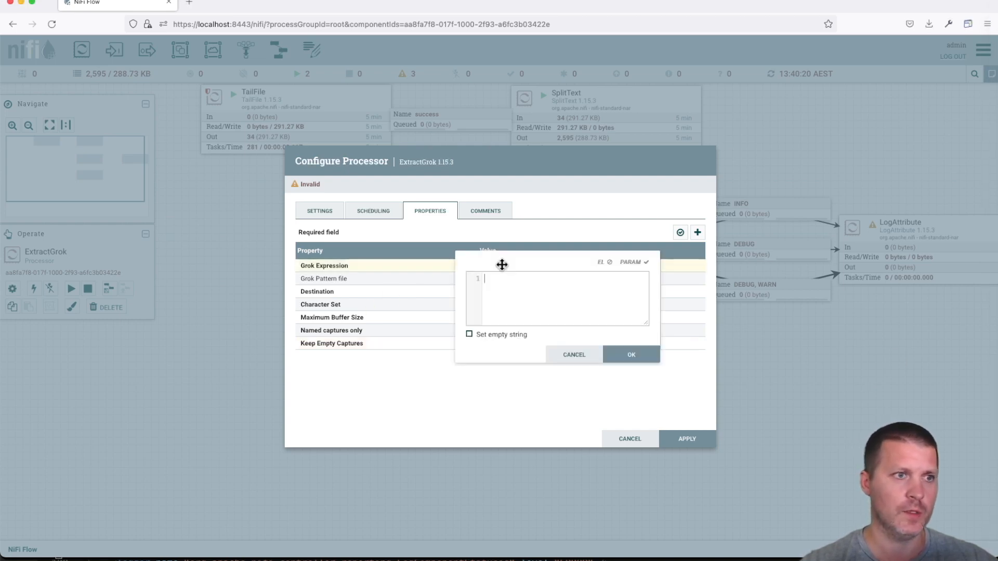
{"action": "key", "text": "super+v"}
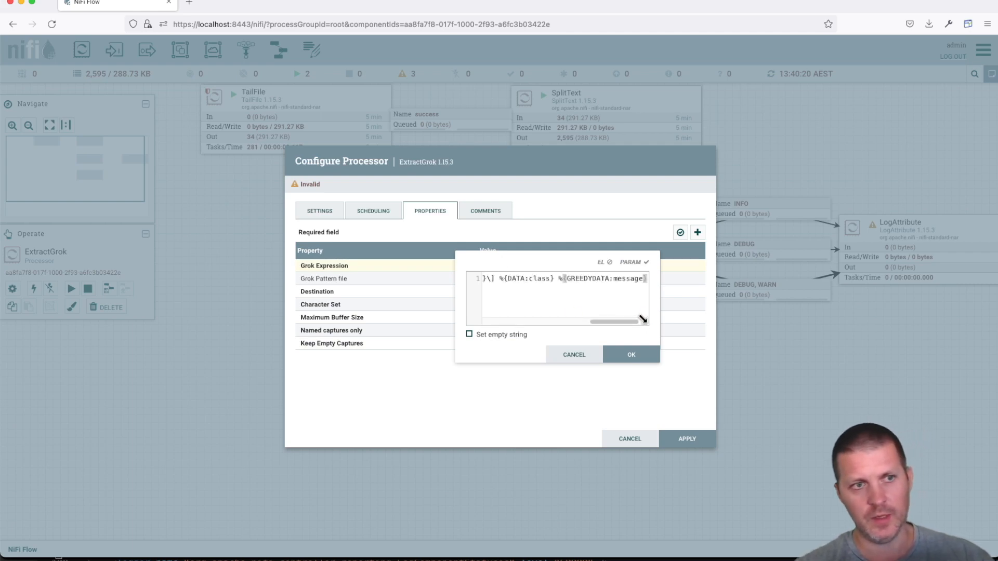
{"action": "left_click_drag", "start_coordinate": [646, 321], "coordinate": [946, 379]}
{"action": "left_click_drag", "start_coordinate": [760, 266], "coordinate": [574, 239]}
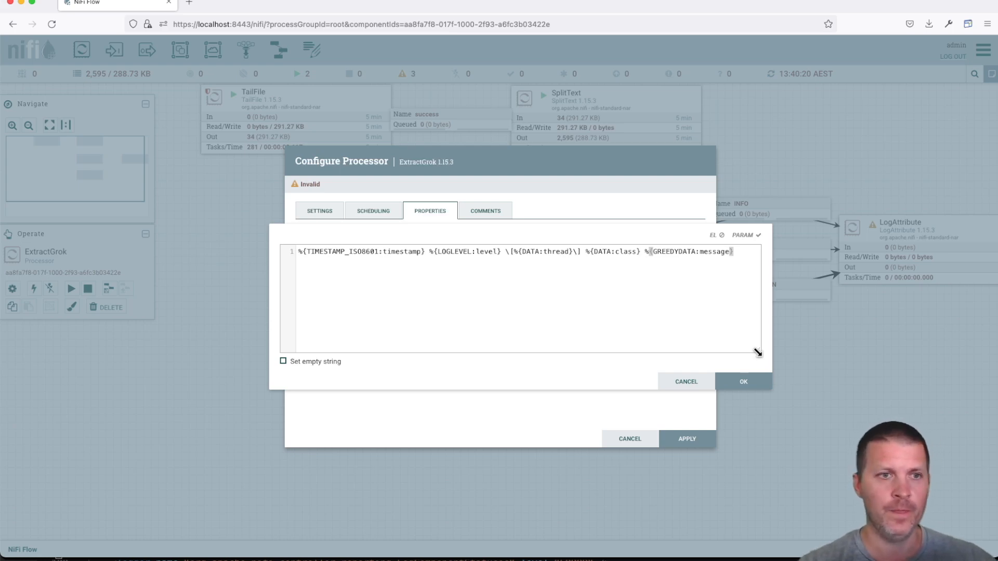
{"action": "left_click", "coordinate": [744, 382]}
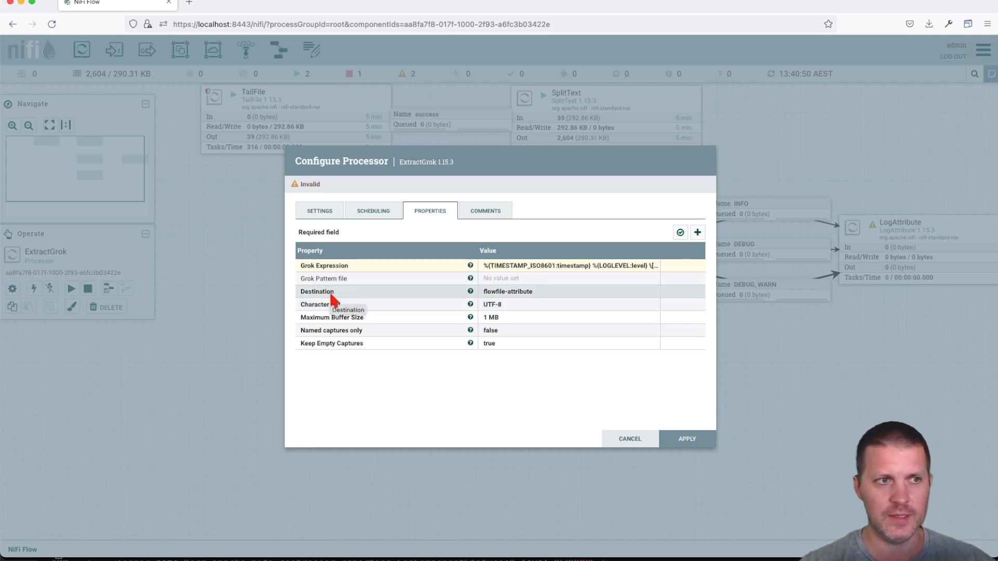
{"action": "left_click", "coordinate": [689, 438]}
Step: Start the RouteOnContent processor and refresh the canvas statistics
{"action": "left_click_drag", "start_coordinate": [411, 285], "coordinate": [383, 291]}
{"action": "right_click", "coordinate": [534, 248]}
{"action": "left_click", "coordinate": [547, 273]}
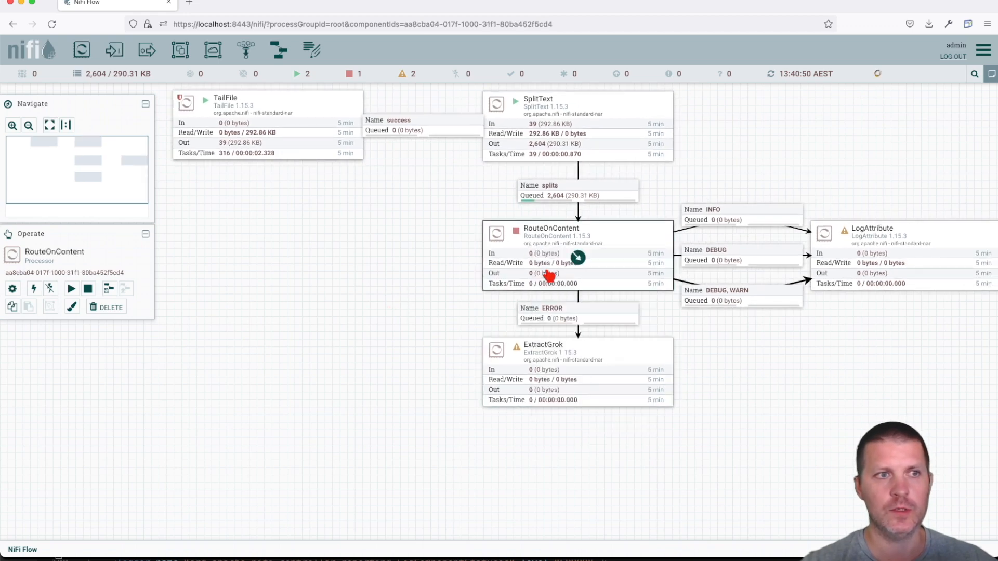
{"action": "right_click", "coordinate": [320, 231]}
{"action": "left_click", "coordinate": [349, 239]}
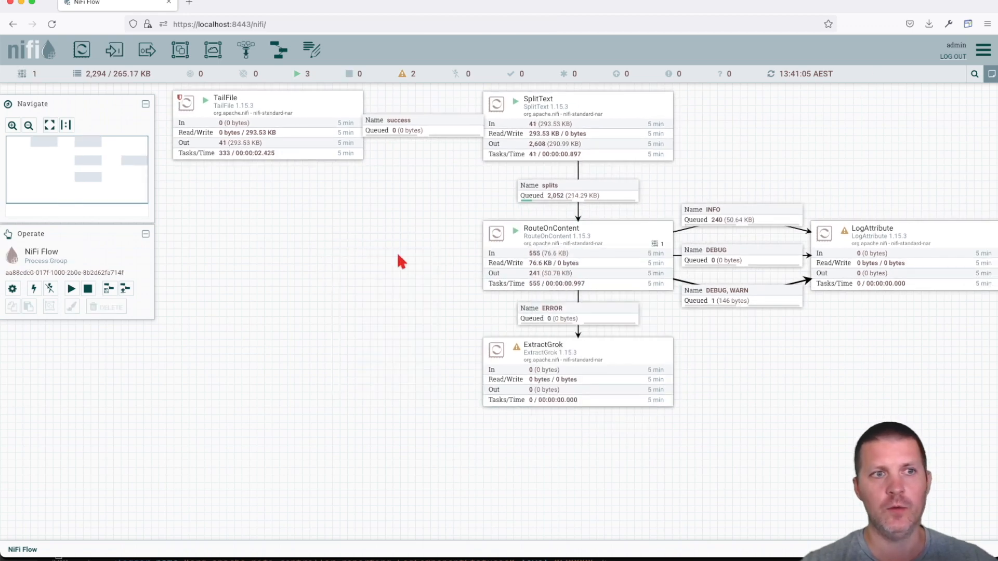
Step: Check the DEBUG, WARN connection's details, stop the RouteOnContent processor and refresh the canvas
{"action": "left_click", "coordinate": [723, 301]}
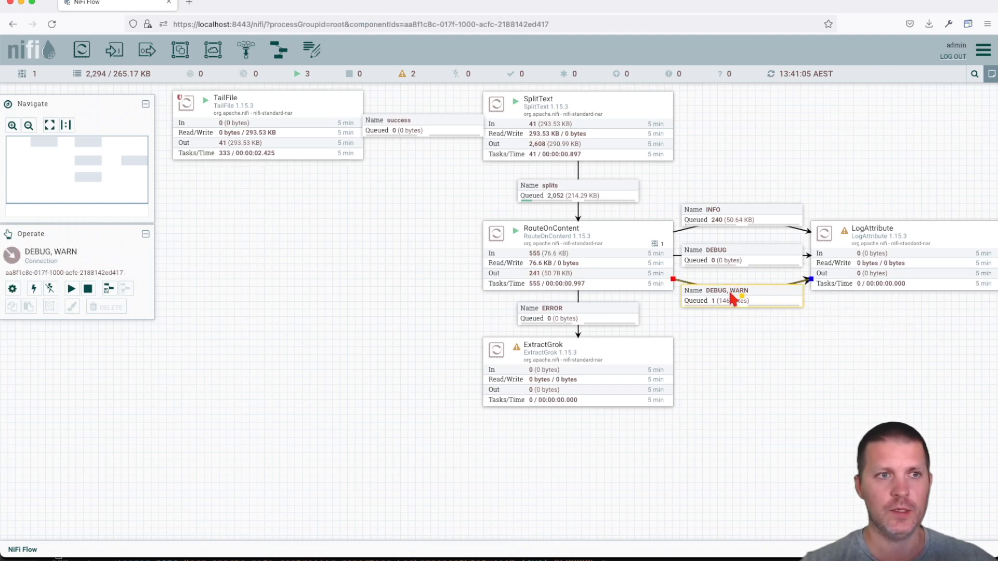
{"action": "double_click", "coordinate": [730, 295]}
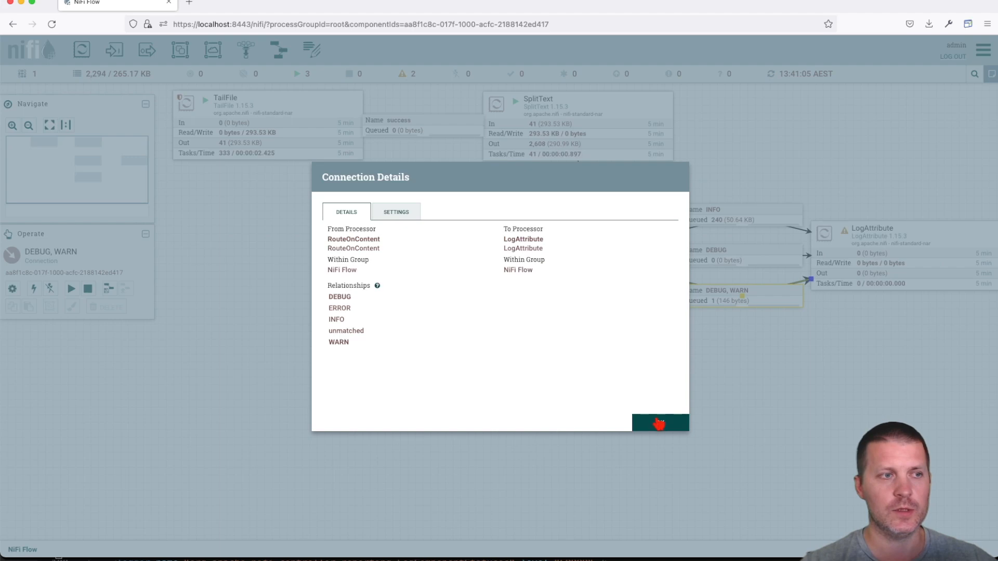
{"action": "left_click", "coordinate": [658, 423]}
{"action": "right_click", "coordinate": [606, 264]}
{"action": "right_click", "coordinate": [705, 326]}
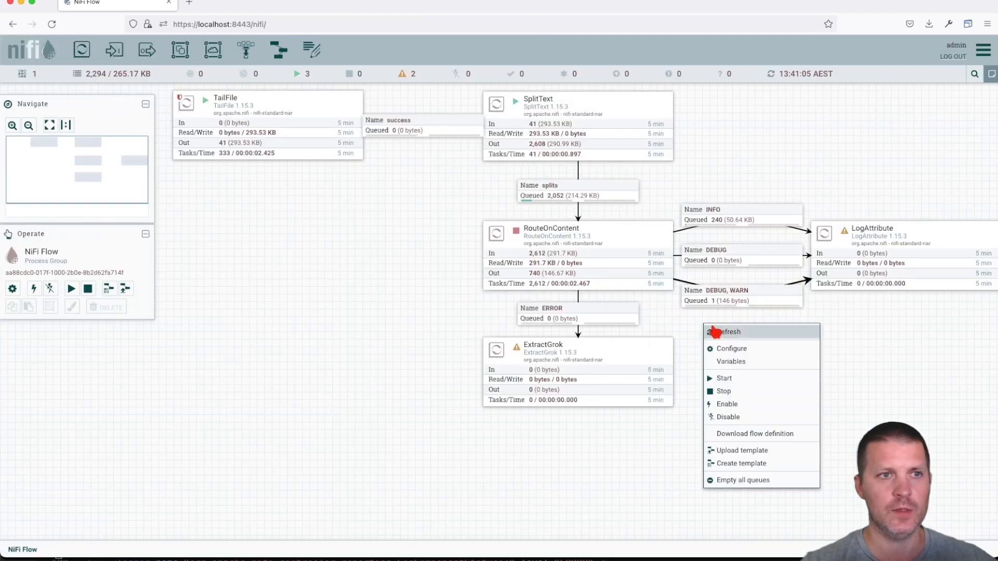
{"action": "left_click", "coordinate": [716, 332]}
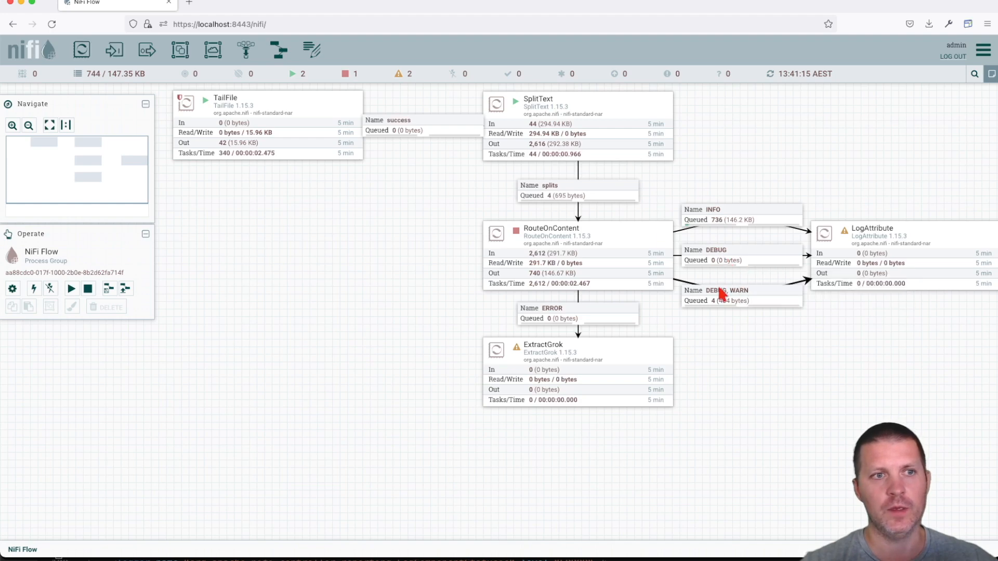
Step: Limit the DEBUG, WARN connection from RouteOnContent to LogAttribute to the WARN relationship only, and refresh the canvas
{"action": "double_click", "coordinate": [731, 301]}
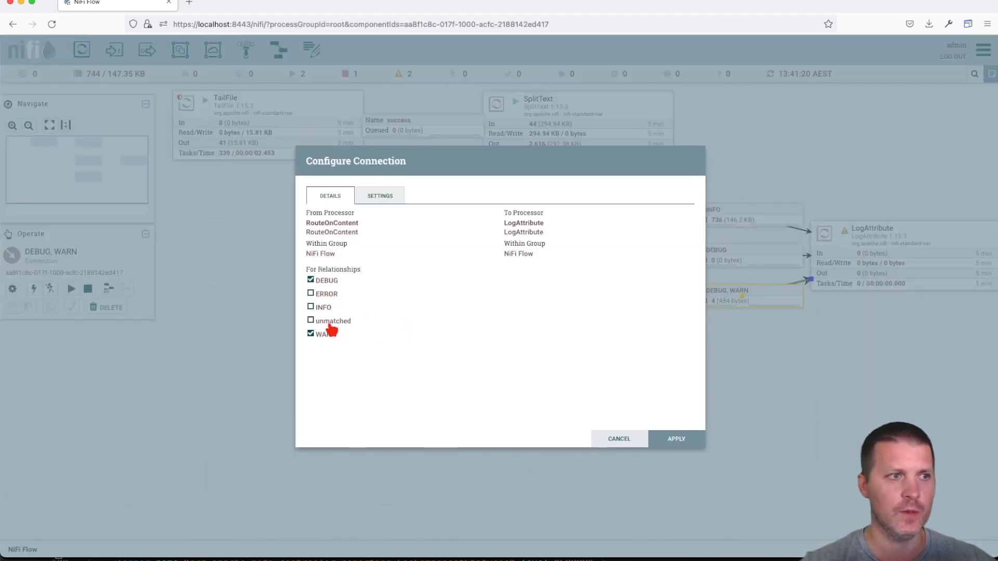
{"action": "left_click", "coordinate": [327, 335]}
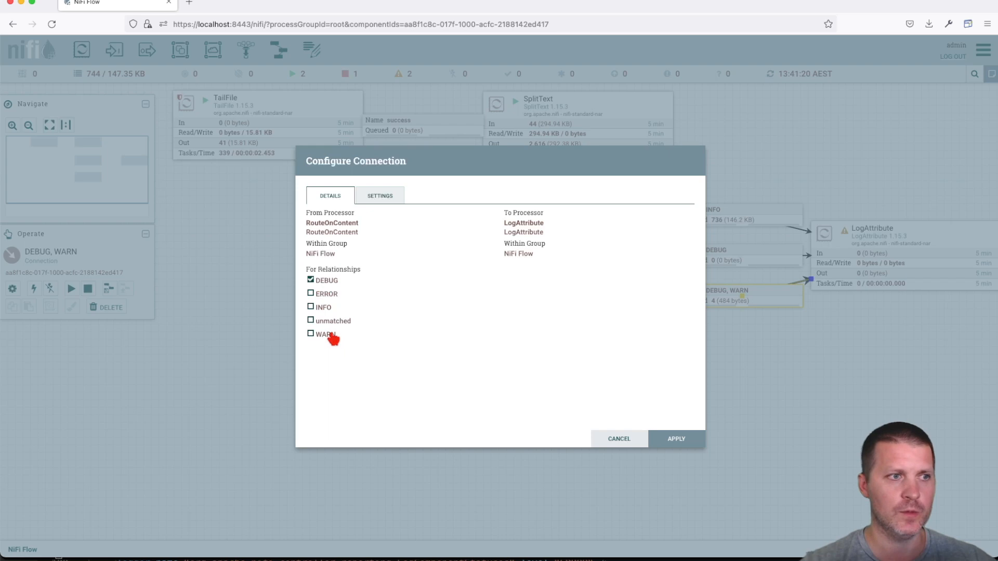
{"action": "left_click", "coordinate": [674, 439]}
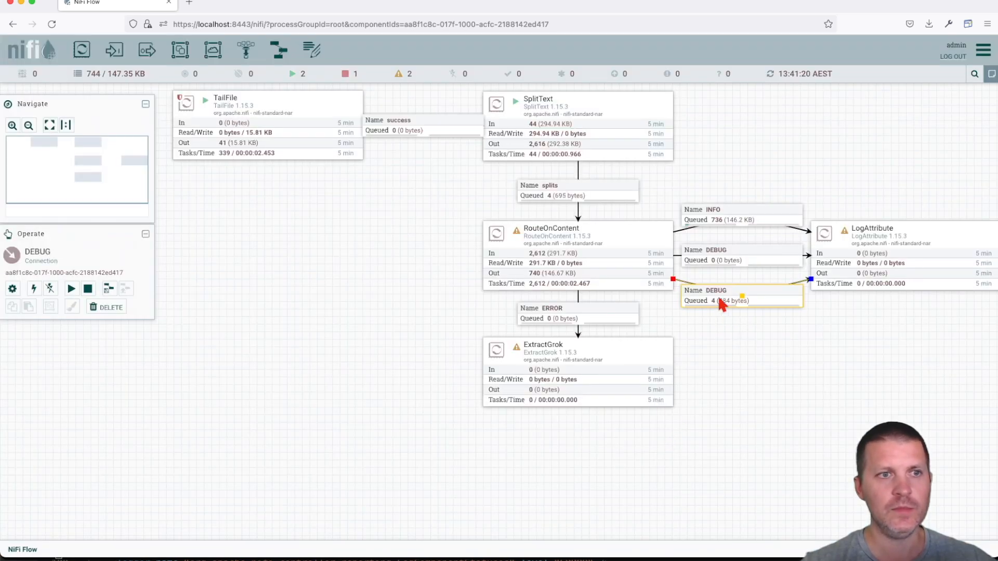
{"action": "double_click", "coordinate": [722, 304]}
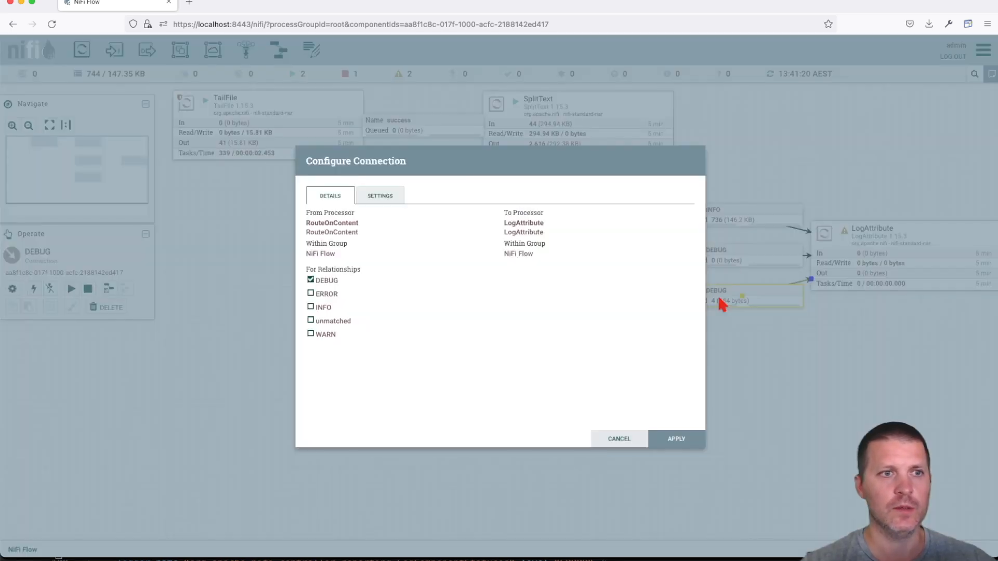
{"action": "left_click", "coordinate": [331, 332]}
{"action": "left_click", "coordinate": [325, 281]}
{"action": "left_click", "coordinate": [676, 439]}
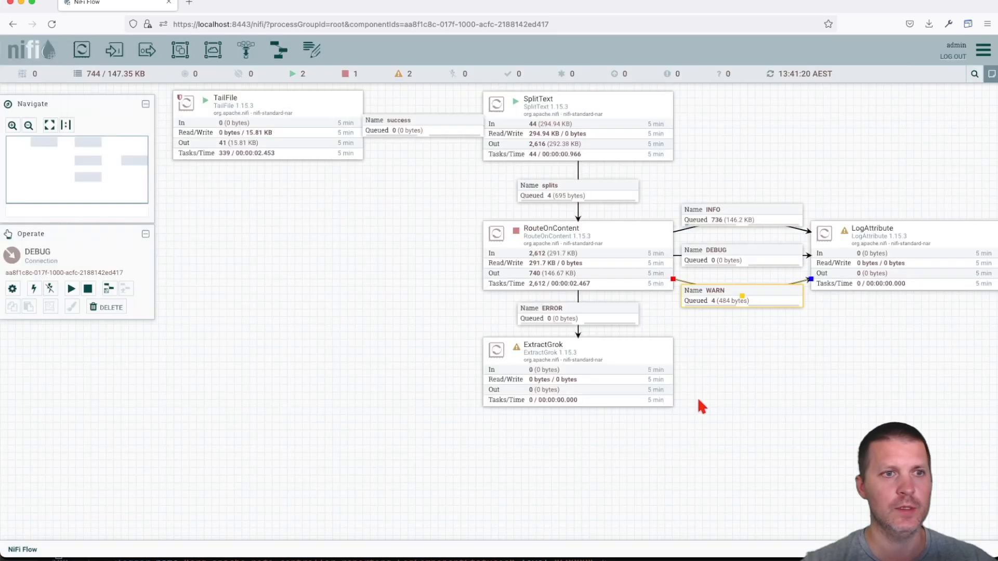
{"action": "right_click", "coordinate": [710, 369]}
{"action": "left_click", "coordinate": [727, 374]}
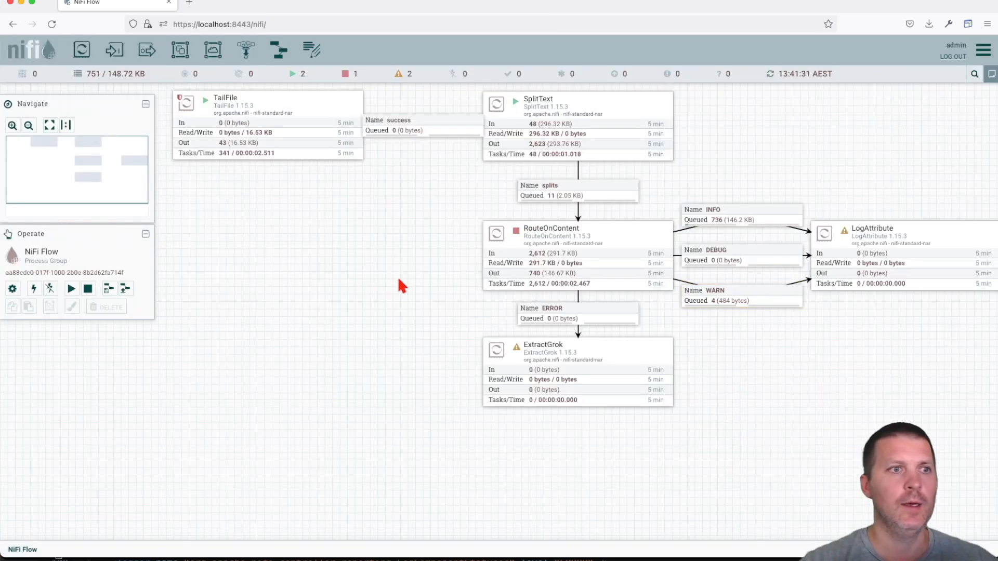
Step: Start the RouteOnContent processor again and refresh the canvas statistics
{"action": "right_click", "coordinate": [531, 250]}
{"action": "left_click", "coordinate": [543, 275]}
{"action": "right_click", "coordinate": [380, 250]}
{"action": "left_click", "coordinate": [397, 255]}
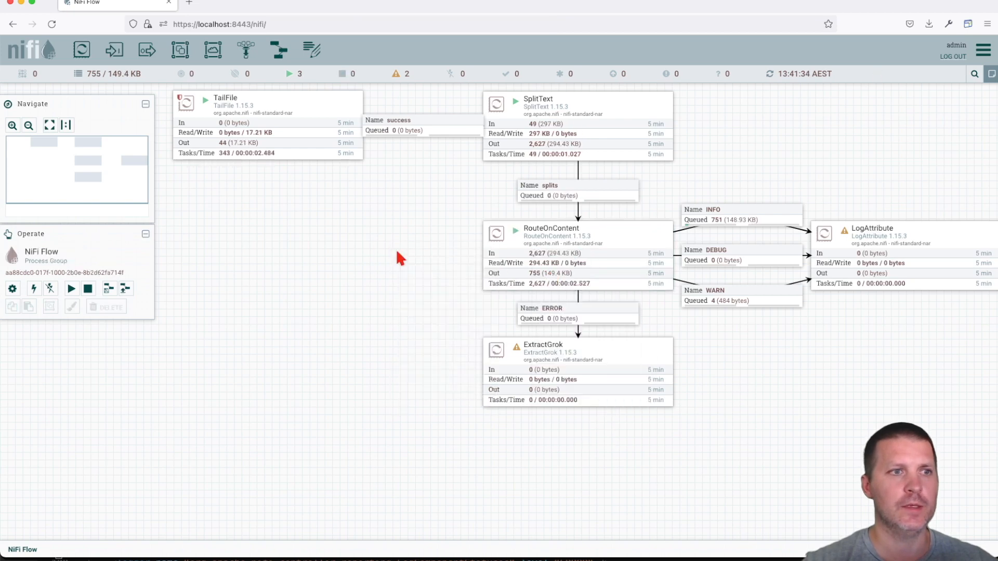
Step: Find the GenerateFlowFile processor with the filter gener, add it to the canvas and place it beneath TailFile
{"action": "left_click_drag", "start_coordinate": [397, 248], "coordinate": [385, 289]}
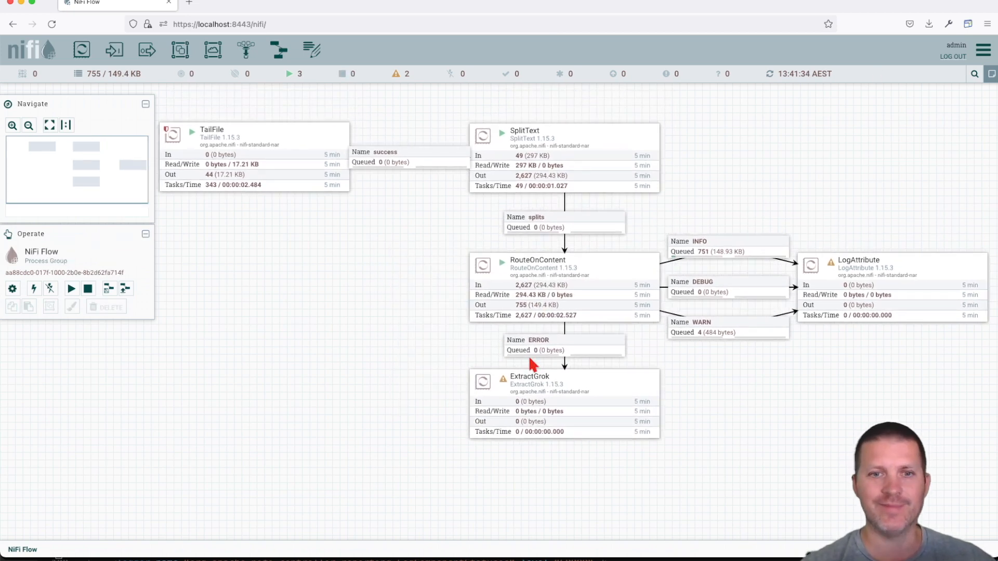
{"action": "left_click_drag", "start_coordinate": [469, 336], "coordinate": [500, 321]}
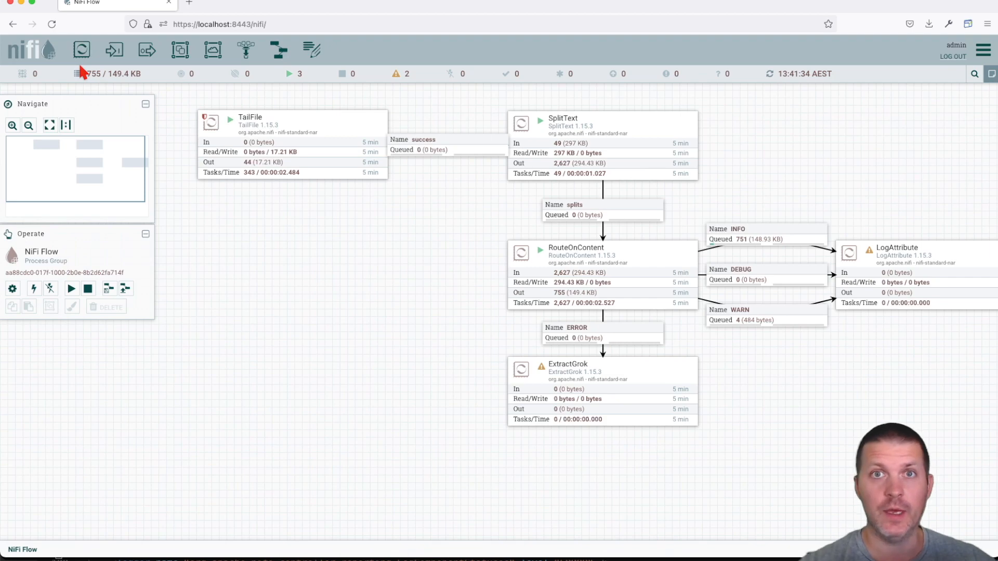
{"action": "left_click_drag", "start_coordinate": [81, 49], "coordinate": [258, 238]}
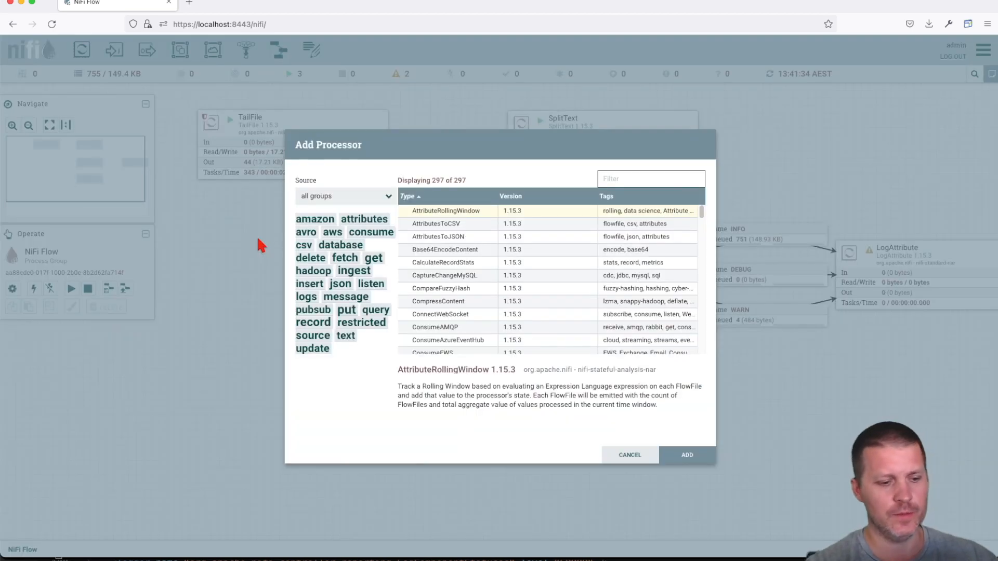
{"action": "type", "text": "gener"}
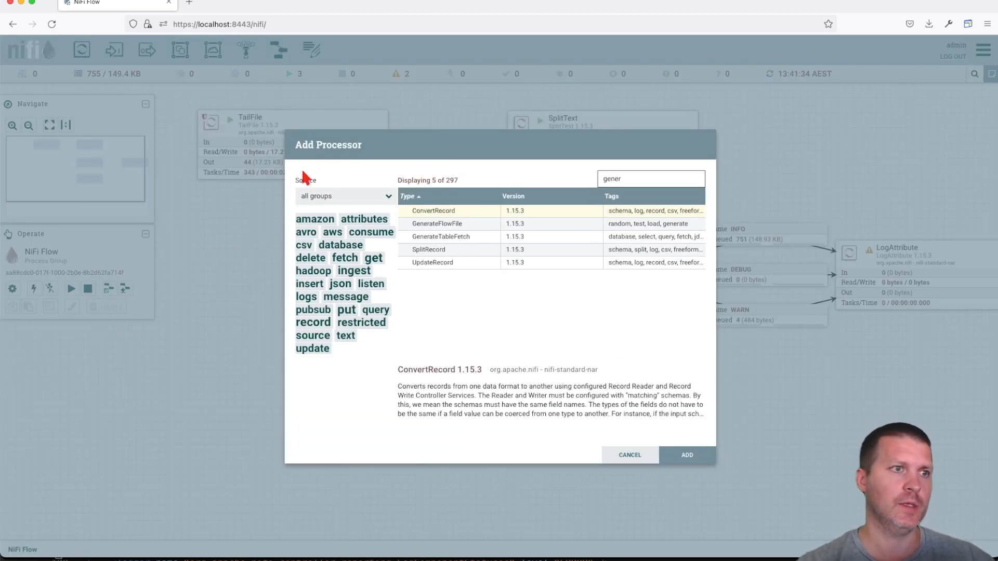
{"action": "double_click", "coordinate": [442, 224]}
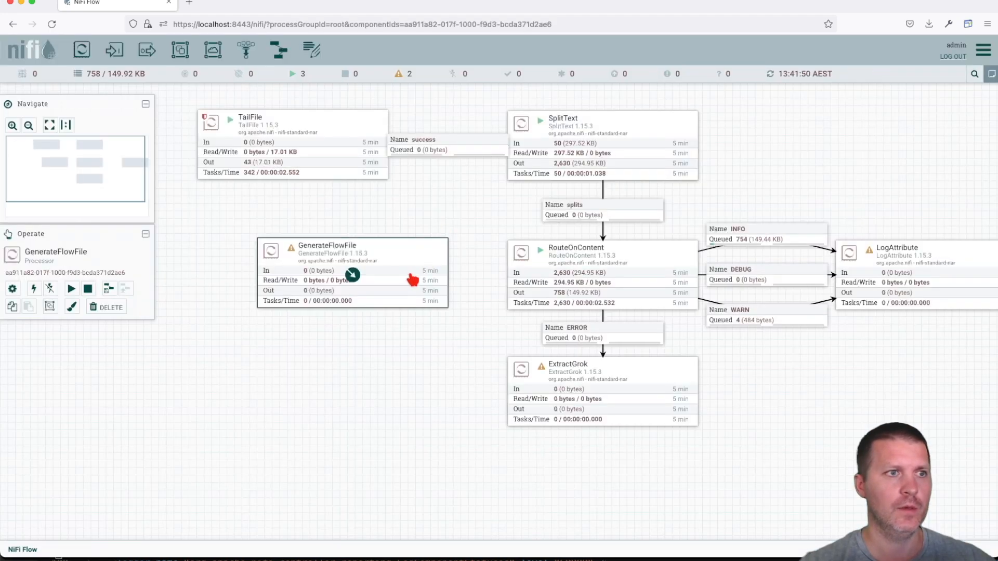
{"action": "left_click_drag", "start_coordinate": [413, 281], "coordinate": [353, 270]}
Step: Find the SplitJson processor with the filter split and add it to the canvas below GenerateFlowFile
{"action": "left_click_drag", "start_coordinate": [83, 52], "coordinate": [299, 390]}
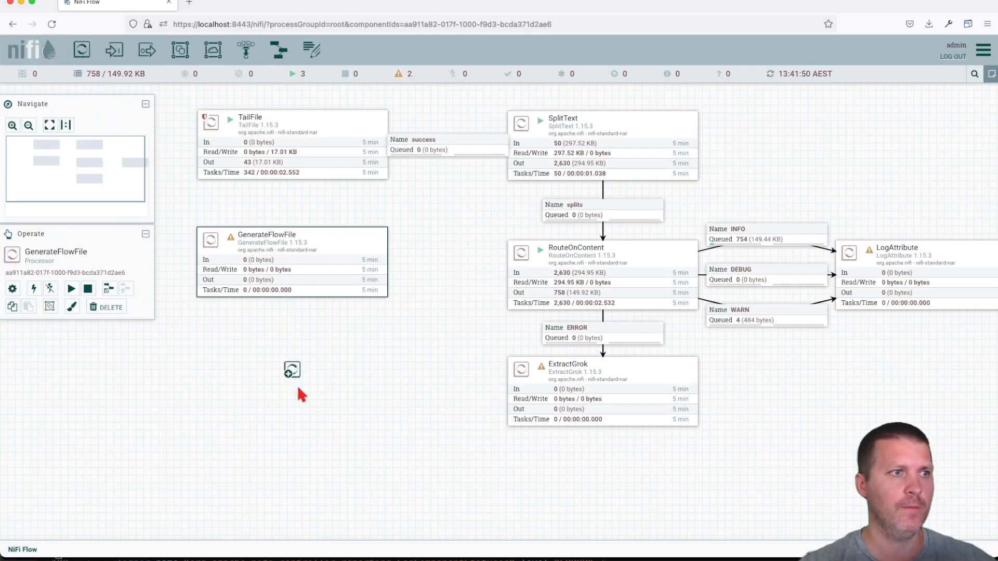
{"action": "type", "text": "j"}
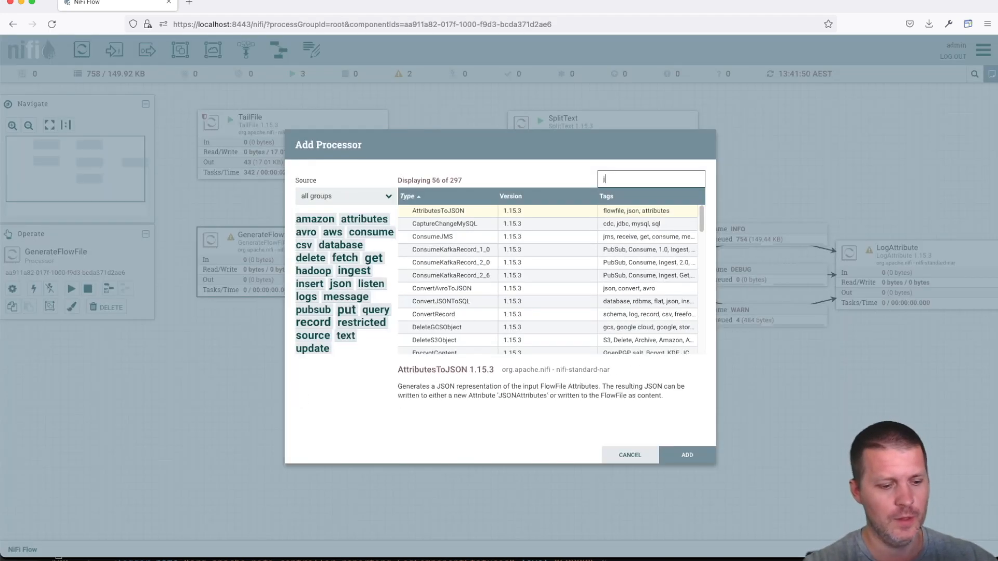
{"action": "type", "text": "sons"}
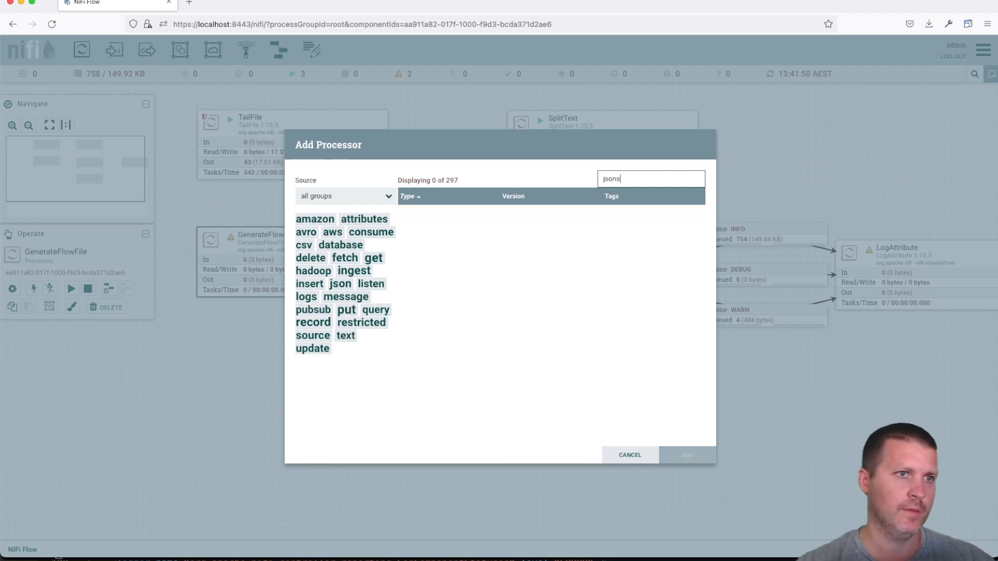
{"action": "key", "text": "BackSpace"}
{"action": "key", "text": "BackSpace"}
{"action": "key", "text": "BackSpace"}
{"action": "key", "text": "BackSpace"}
{"action": "type", "text": "as"}
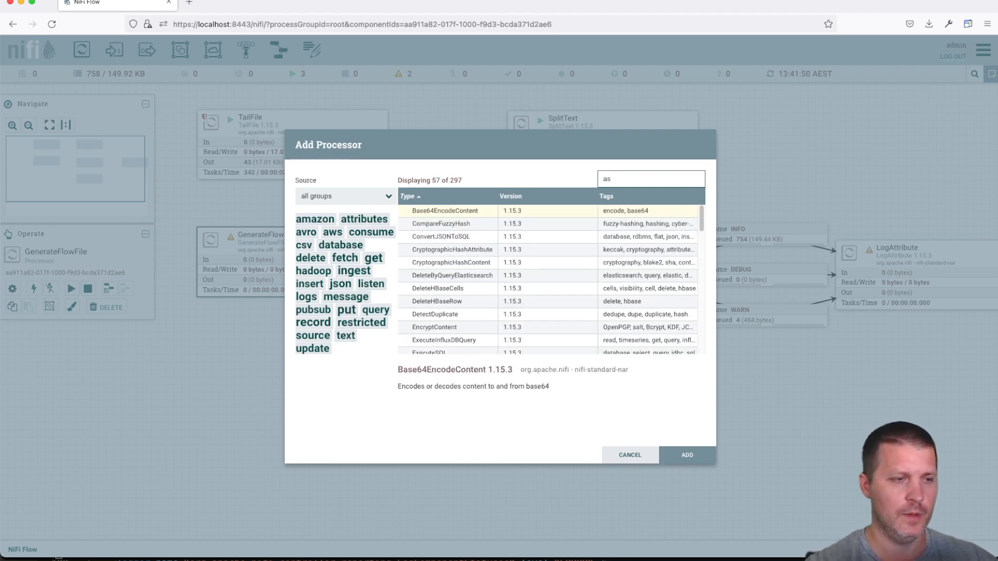
{"action": "key", "text": "BackSpace"}
{"action": "key", "text": "BackSpace"}
{"action": "type", "text": "split"}
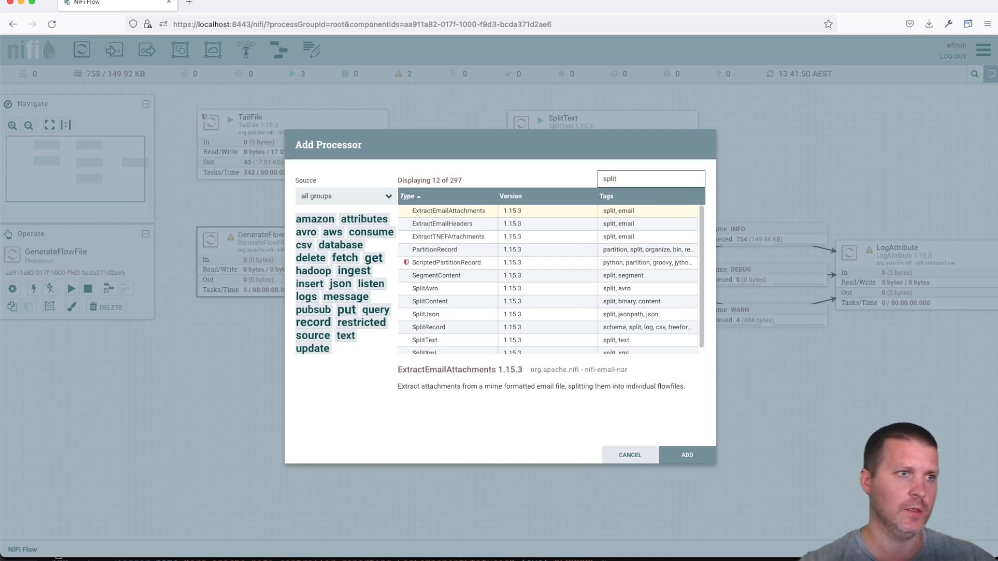
{"action": "double_click", "coordinate": [418, 314]}
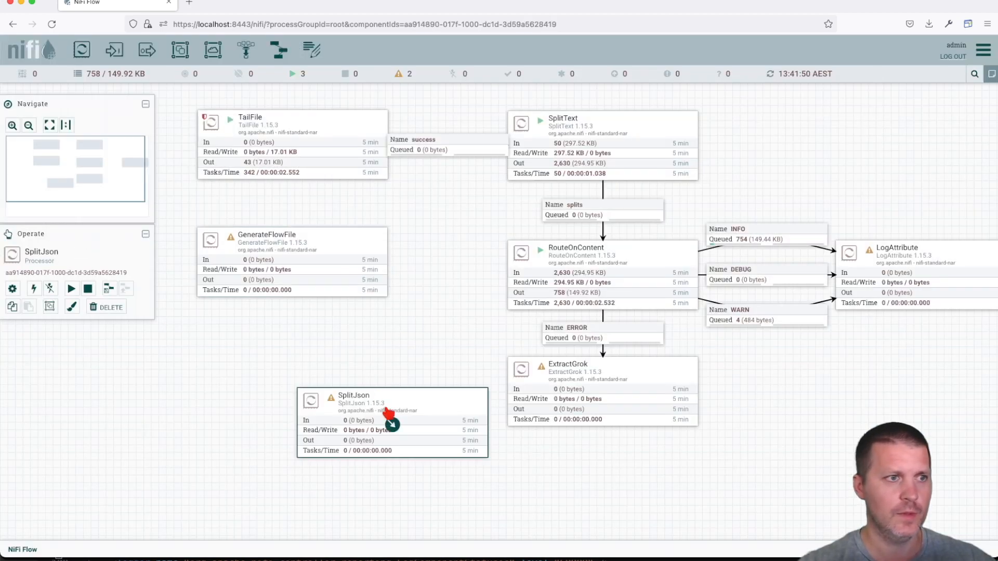
Step: Move SplitJson beneath GenerateFlowFile and connect GenerateFlowFile to it for the success relationship
{"action": "left_click_drag", "start_coordinate": [384, 405], "coordinate": [260, 370]}
{"action": "left_click_drag", "start_coordinate": [292, 263], "coordinate": [261, 396]}
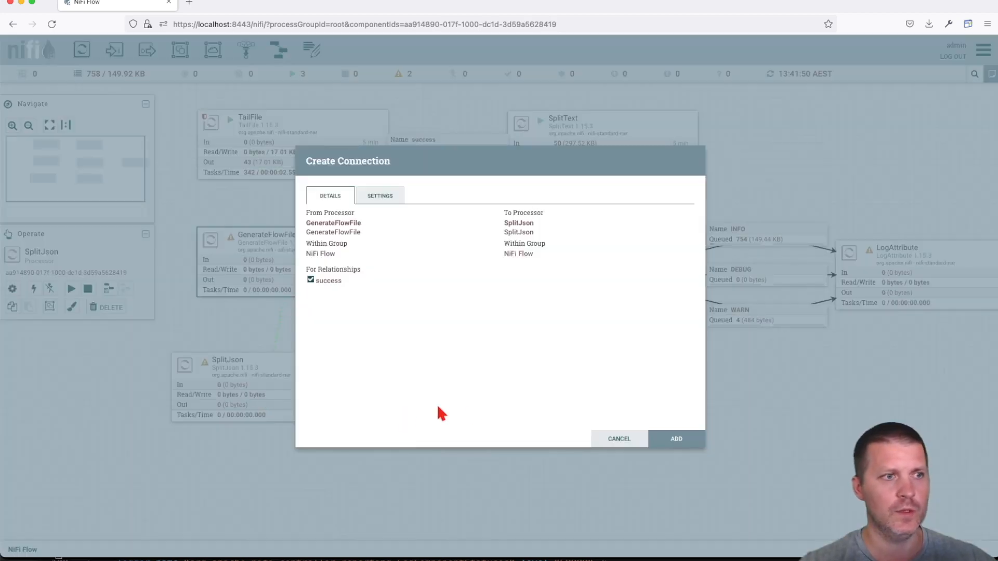
{"action": "left_click", "coordinate": [659, 445]}
Step: Open SplitJson's configuration and enter a JsonPath Expression beginning with $
{"action": "double_click", "coordinate": [316, 378]}
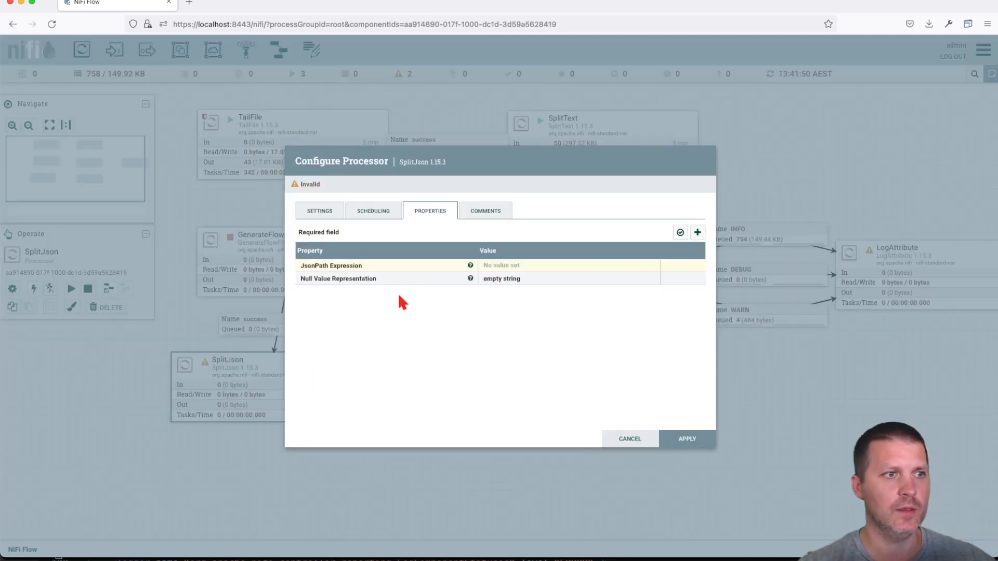
{"action": "left_click", "coordinate": [497, 265]}
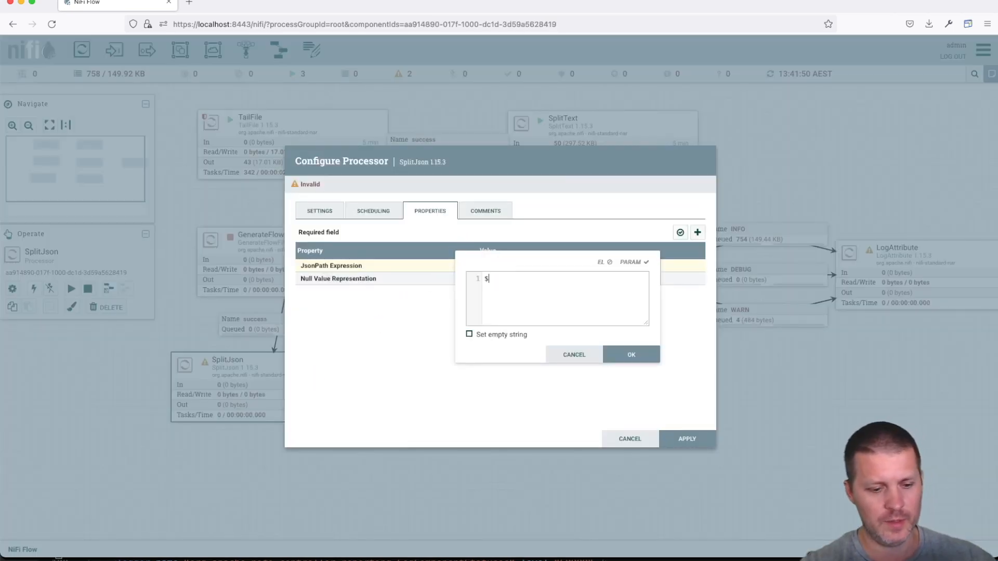
{"action": "key", "text": "Return"}
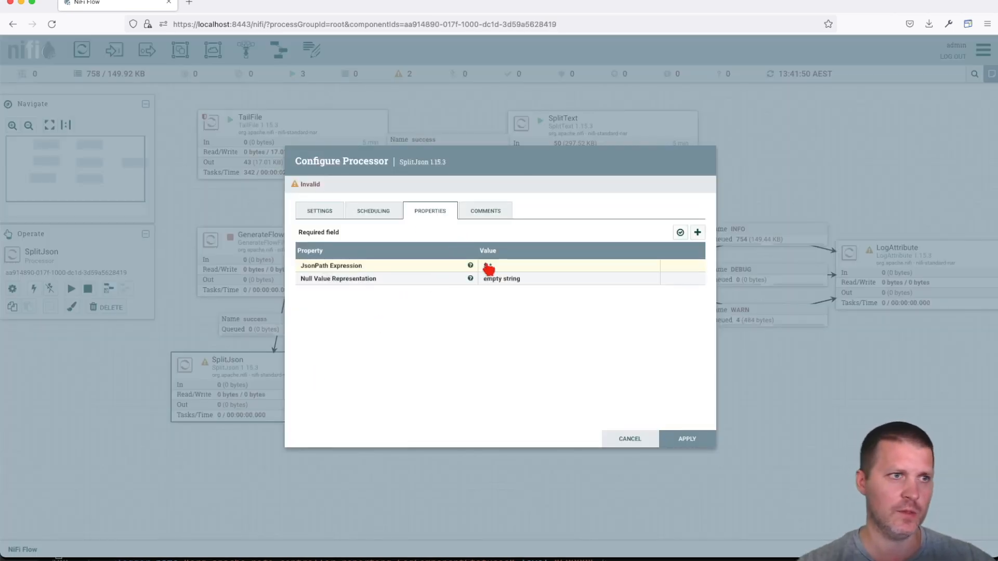
Step: Automatically terminate SplitJson's failure, original and split relationships and apply the configuration
{"action": "left_click", "coordinate": [373, 212]}
{"action": "left_click", "coordinate": [321, 211]}
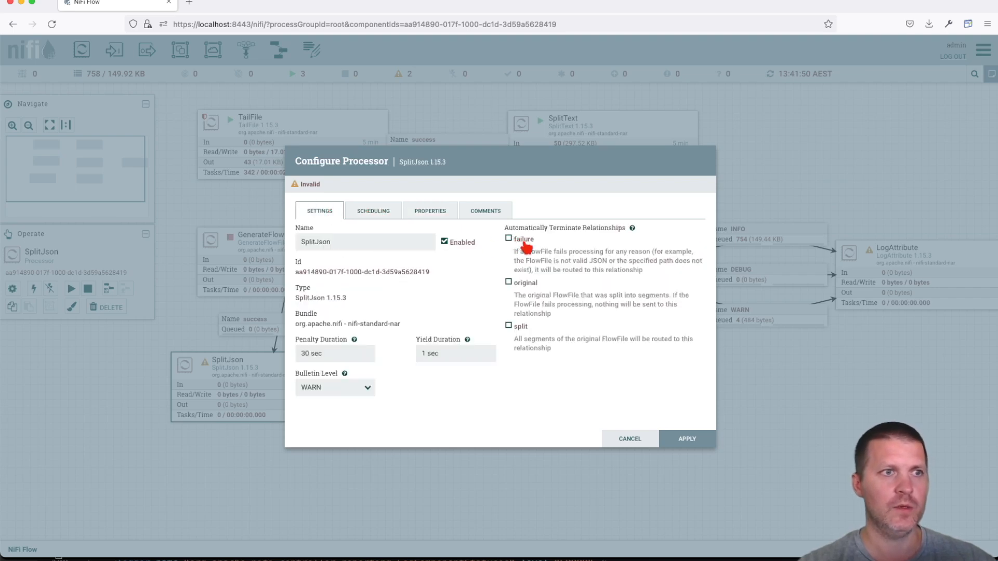
{"action": "left_click", "coordinate": [524, 241]}
{"action": "left_click", "coordinate": [528, 284]}
{"action": "left_click", "coordinate": [522, 328]}
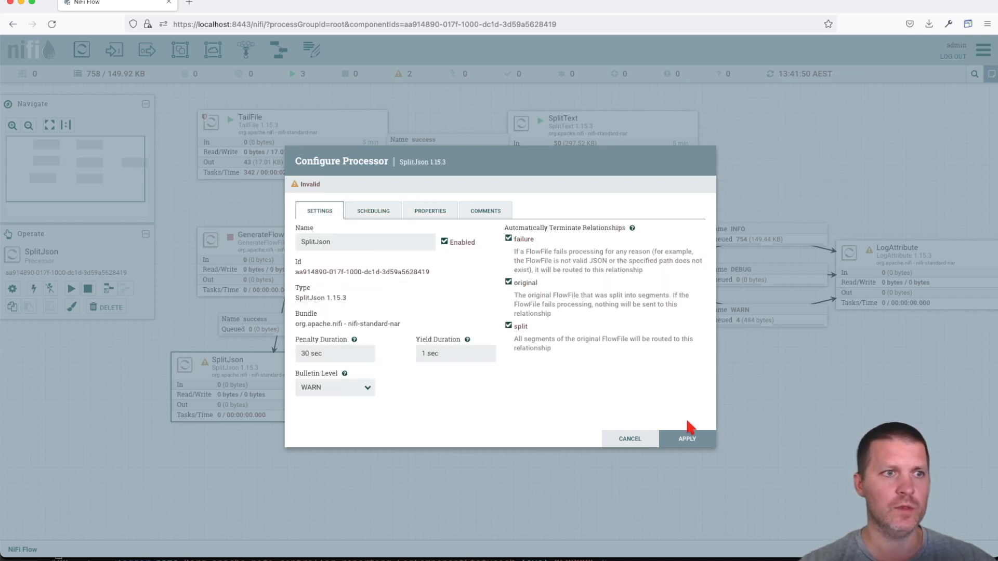
{"action": "left_click", "coordinate": [687, 438]}
Step: Run the GenerateFlowFile processor once and refresh the canvas statistics
{"action": "right_click", "coordinate": [319, 263]}
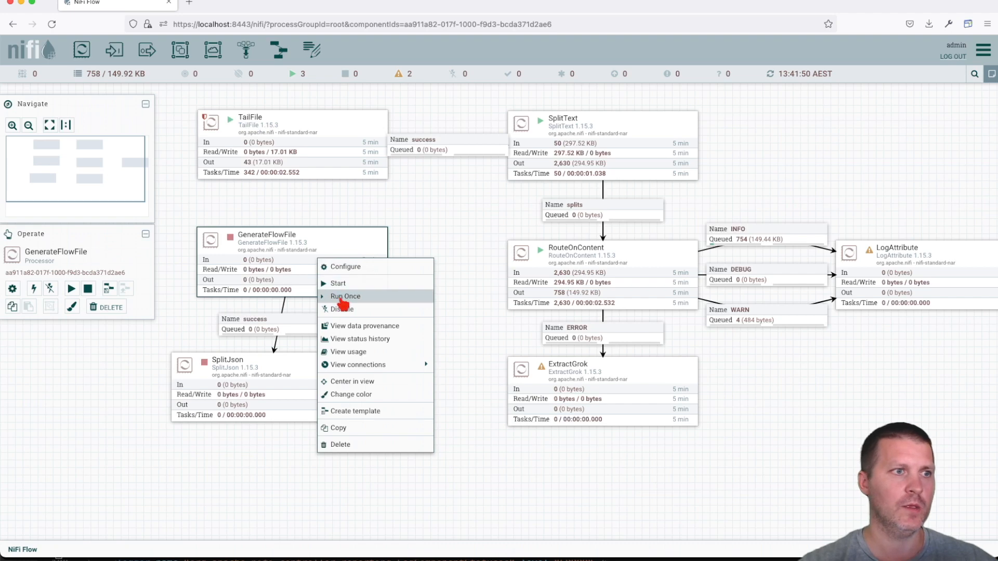
{"action": "left_click", "coordinate": [343, 297]}
{"action": "right_click", "coordinate": [367, 315]}
Step: Start GenerateFlowFile continuously and refresh the canvas to update the queue ahead of SplitJson
{"action": "right_click", "coordinate": [364, 281]}
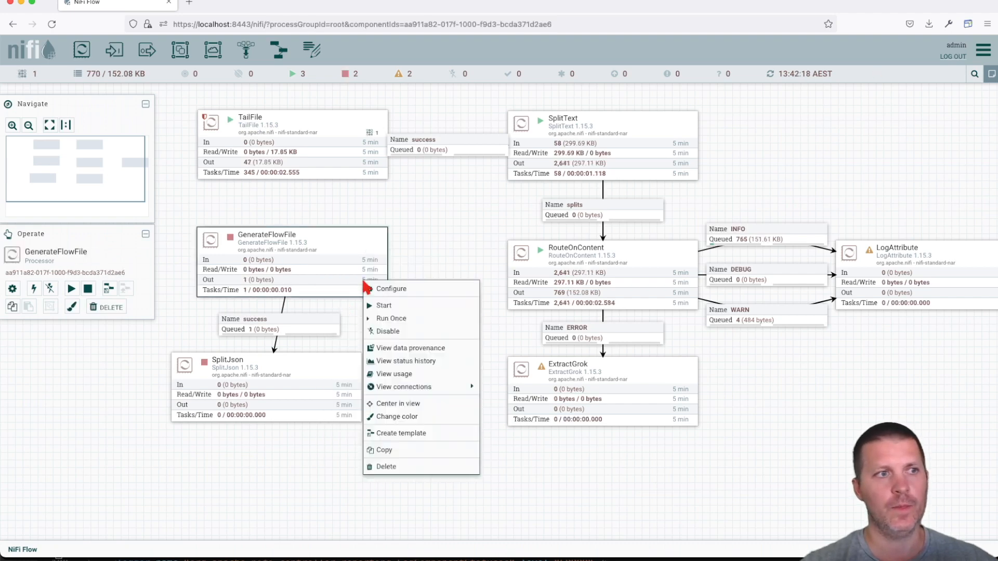
{"action": "left_click", "coordinate": [381, 306]}
{"action": "right_click", "coordinate": [376, 326]}
{"action": "left_click", "coordinate": [382, 333]}
{"action": "right_click", "coordinate": [314, 381]}
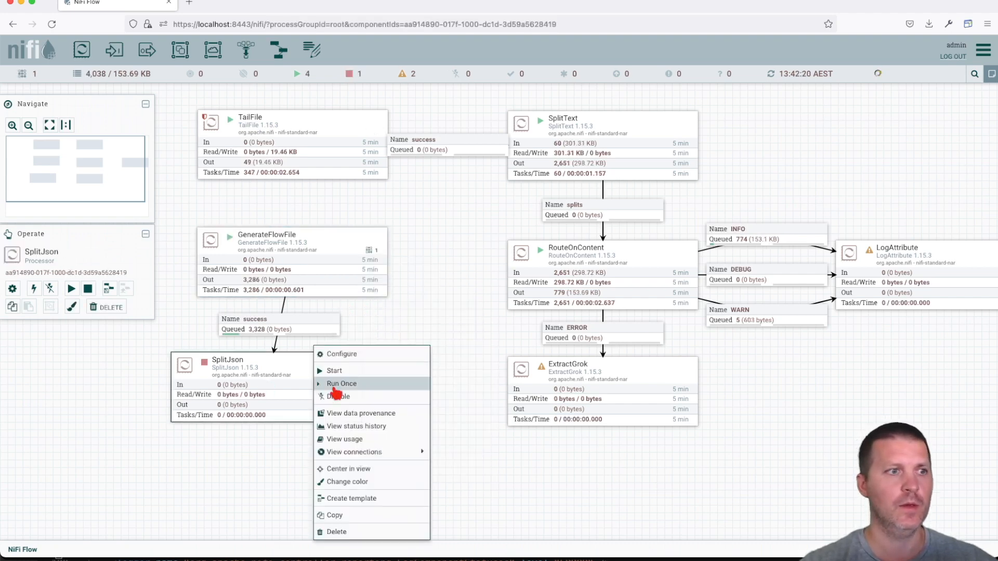
Step: Stop the GenerateFlowFile processor and refresh the canvas statistics
{"action": "right_click", "coordinate": [343, 287]}
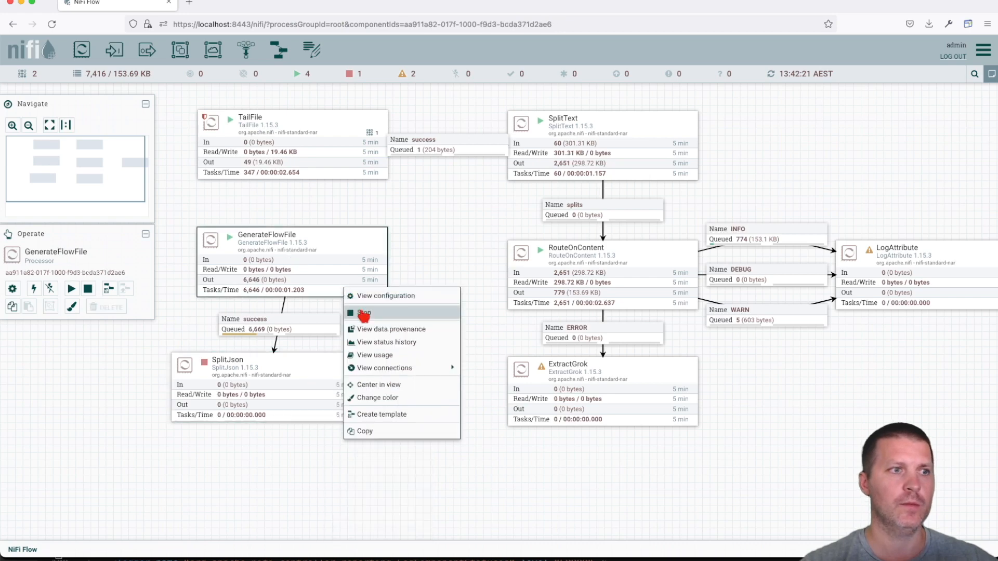
{"action": "left_click", "coordinate": [357, 313]}
{"action": "right_click", "coordinate": [374, 311]}
{"action": "left_click", "coordinate": [387, 317]}
Step: Empty the success queue between GenerateFlowFile and SplitJson and close the progress dialog
{"action": "right_click", "coordinate": [277, 330]}
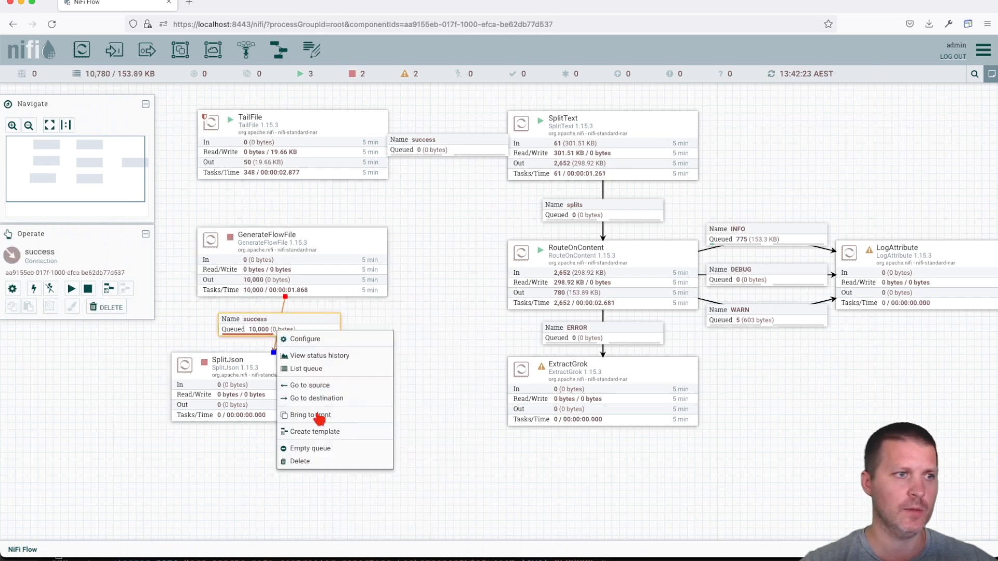
{"action": "left_click", "coordinate": [314, 450]}
{"action": "left_click", "coordinate": [574, 351]}
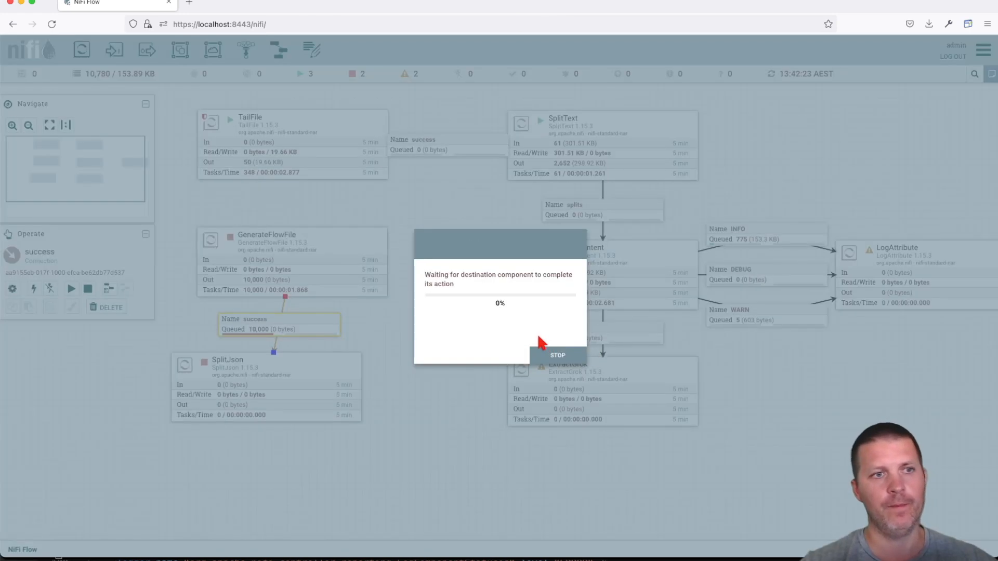
{"action": "left_click", "coordinate": [571, 354]}
Step: Run the GenerateFlowFile processor once, refresh the canvas statistics, and select its success connection to SplitJson
{"action": "right_click", "coordinate": [347, 251]}
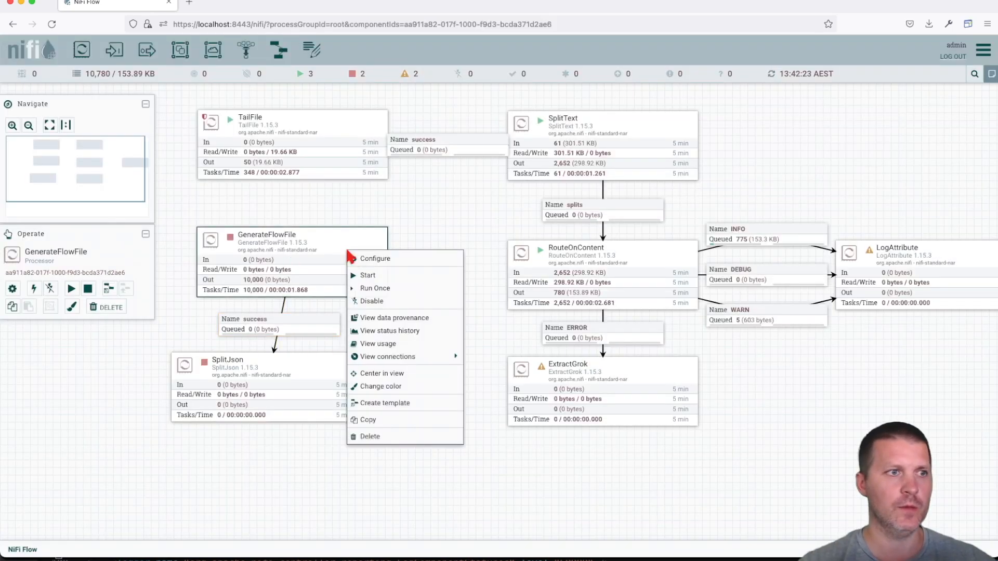
{"action": "left_click", "coordinate": [379, 289]}
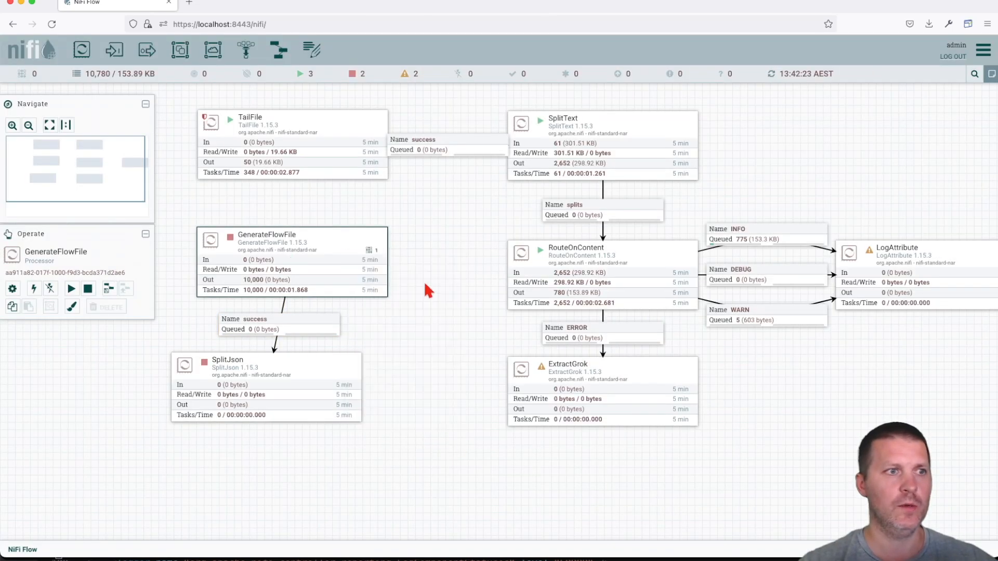
{"action": "right_click", "coordinate": [426, 284]}
{"action": "left_click", "coordinate": [450, 291]}
{"action": "left_click", "coordinate": [251, 329]}
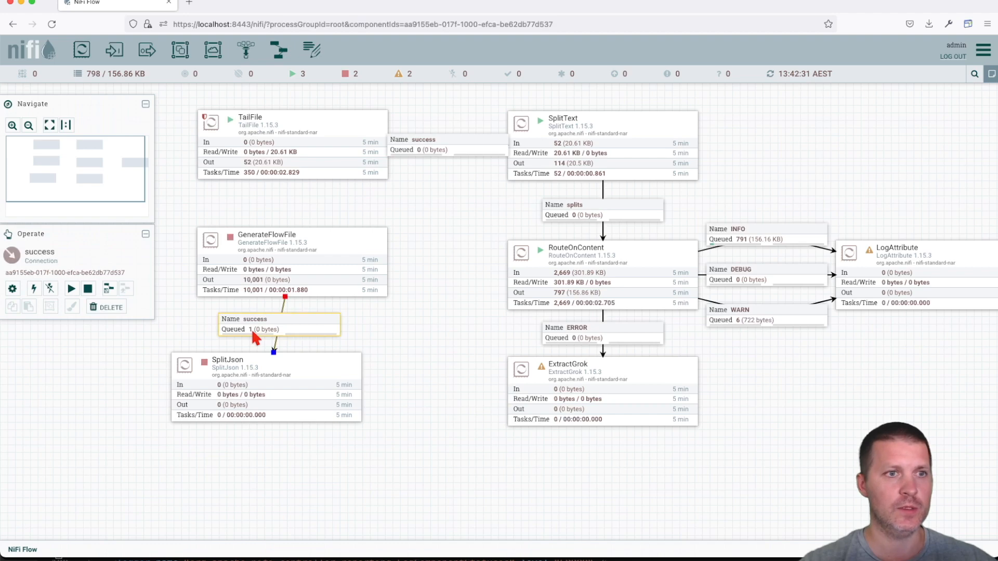
Step: Start the SplitJson processor on the queued flow file and refresh the canvas statistics
{"action": "right_click", "coordinate": [289, 383]}
{"action": "left_click", "coordinate": [312, 371]}
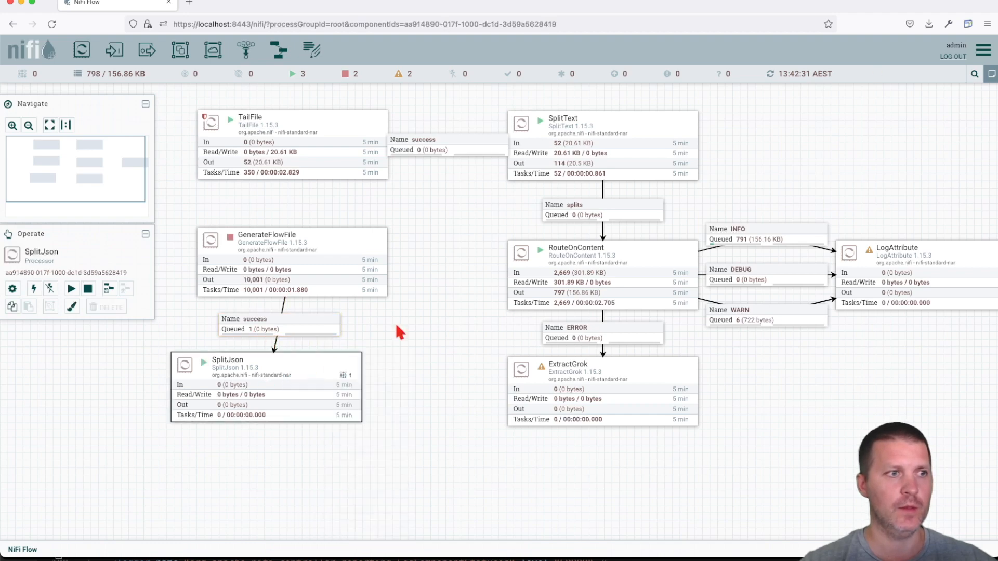
{"action": "right_click", "coordinate": [410, 314]}
{"action": "left_click", "coordinate": [436, 320]}
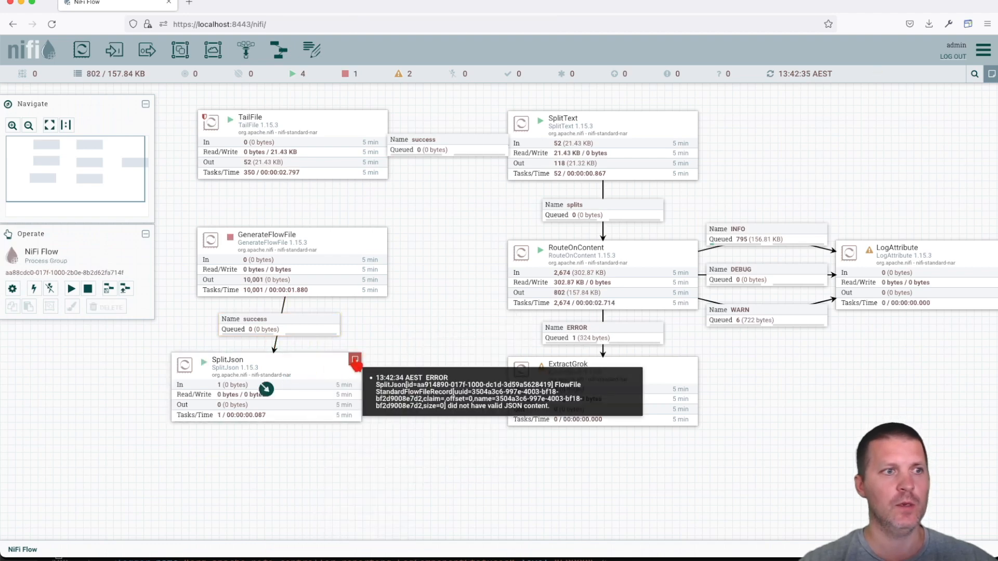
Step: Select the ERROR connection ahead of ExtractGrok and stop the SplitJson processor
{"action": "left_click", "coordinate": [588, 340]}
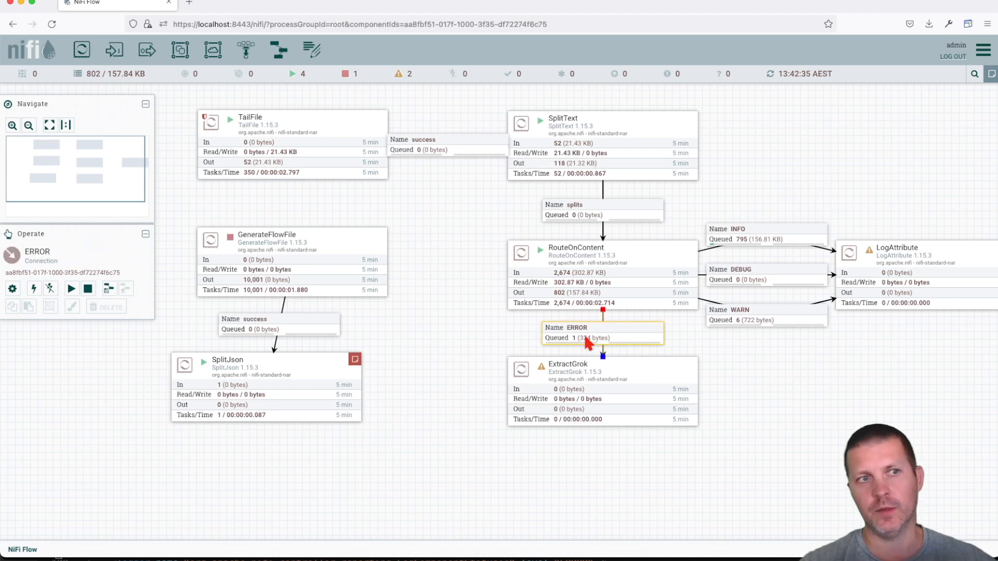
{"action": "right_click", "coordinate": [329, 379]}
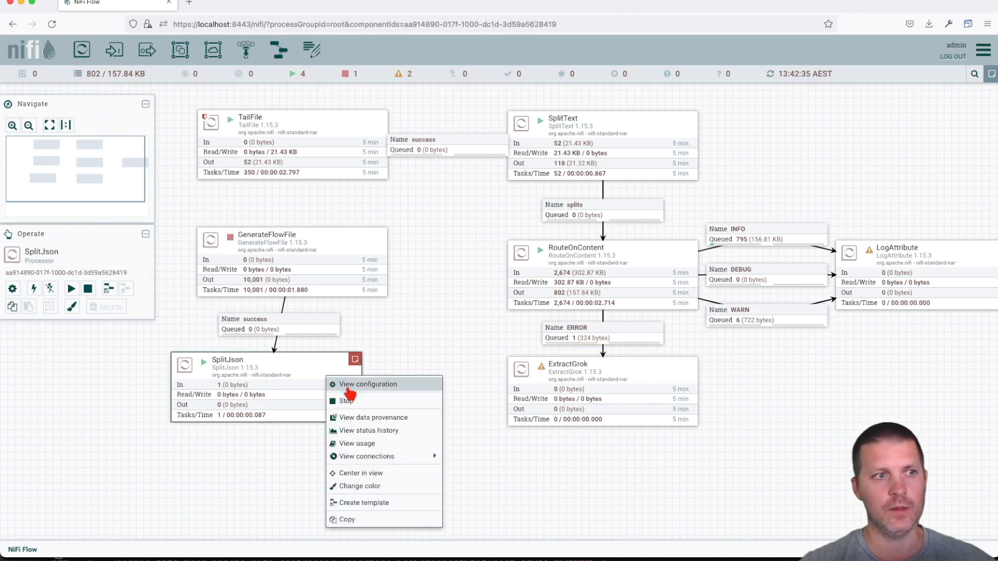
{"action": "left_click", "coordinate": [353, 397]}
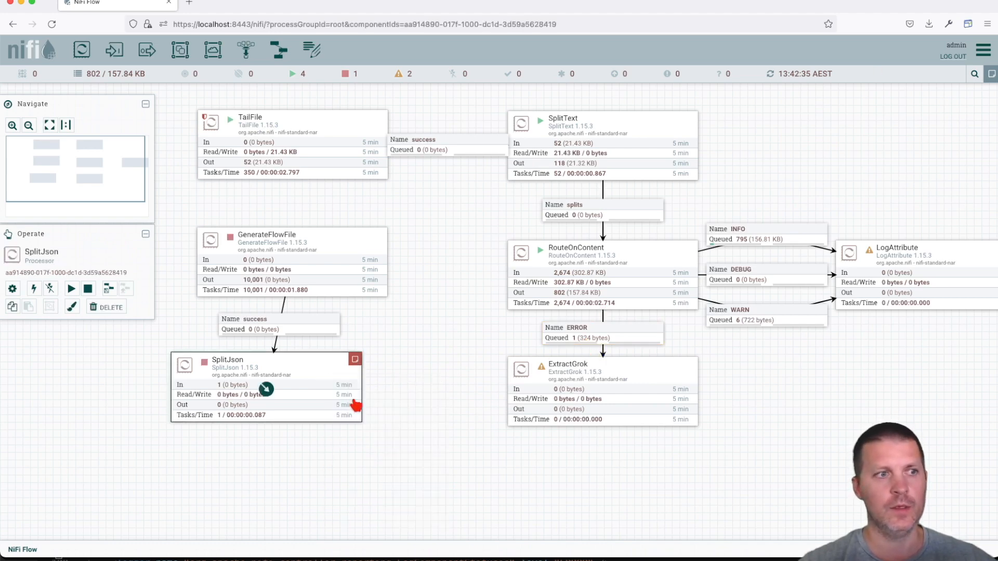
Step: List the ERROR queue ahead of ExtractGrok, review the queued flow file's attributes and details, and close the listing
{"action": "right_click", "coordinate": [570, 338]}
{"action": "left_click", "coordinate": [608, 382]}
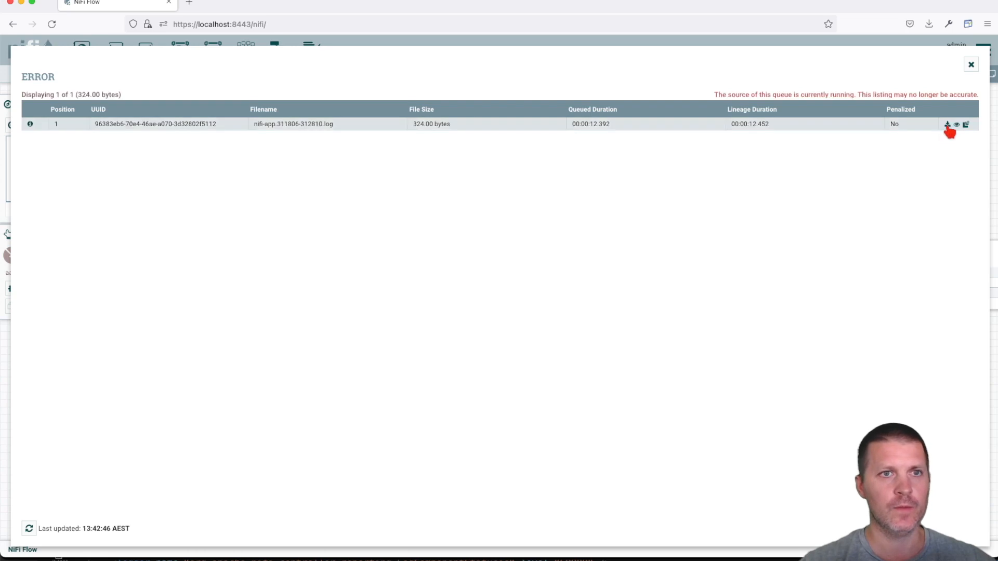
{"action": "left_click", "coordinate": [30, 124]}
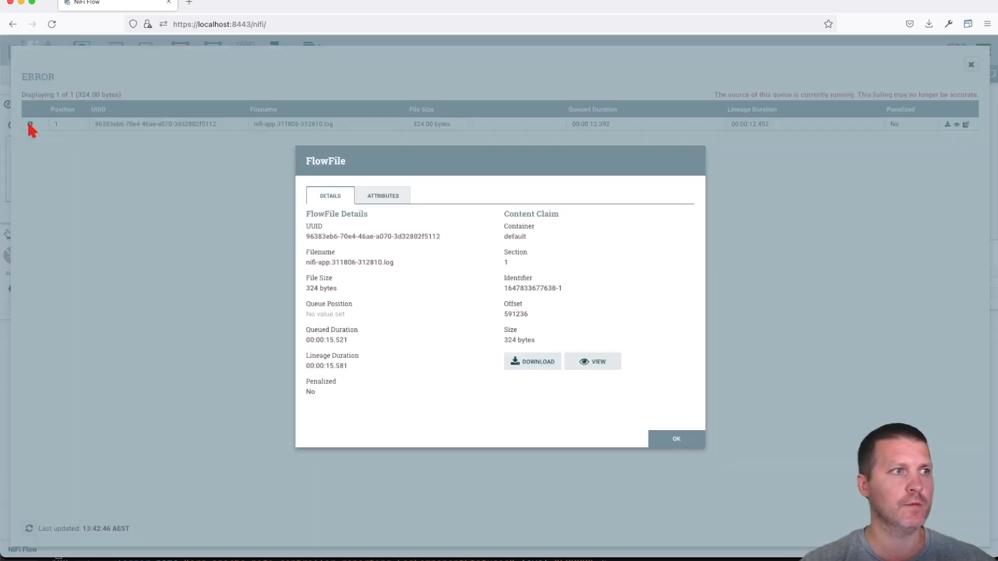
{"action": "left_click", "coordinate": [379, 196]}
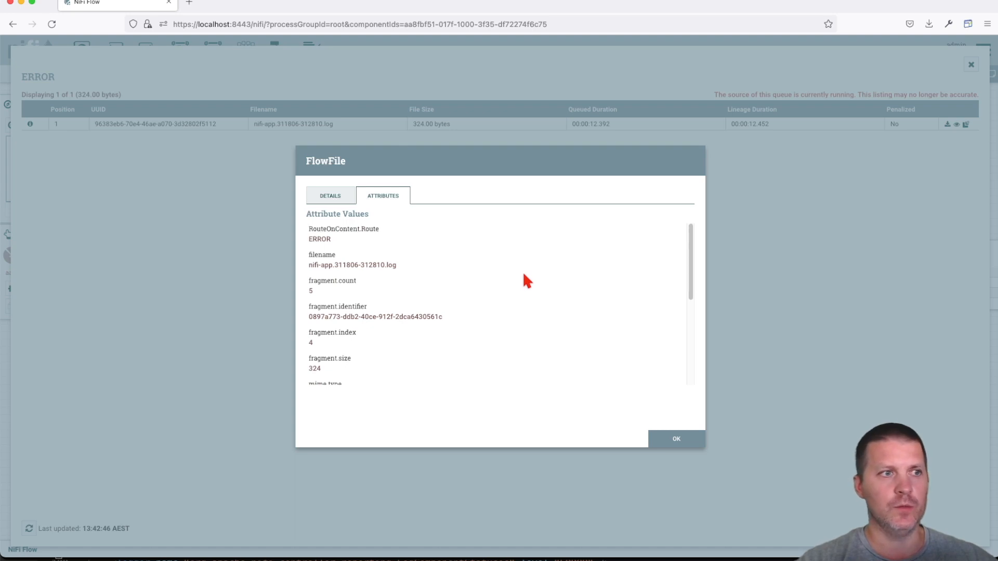
{"action": "scroll", "coordinate": [524, 276], "scroll_direction": "down", "scroll_amount": 3}
{"action": "scroll", "coordinate": [523, 275], "scroll_direction": "down", "scroll_amount": 4}
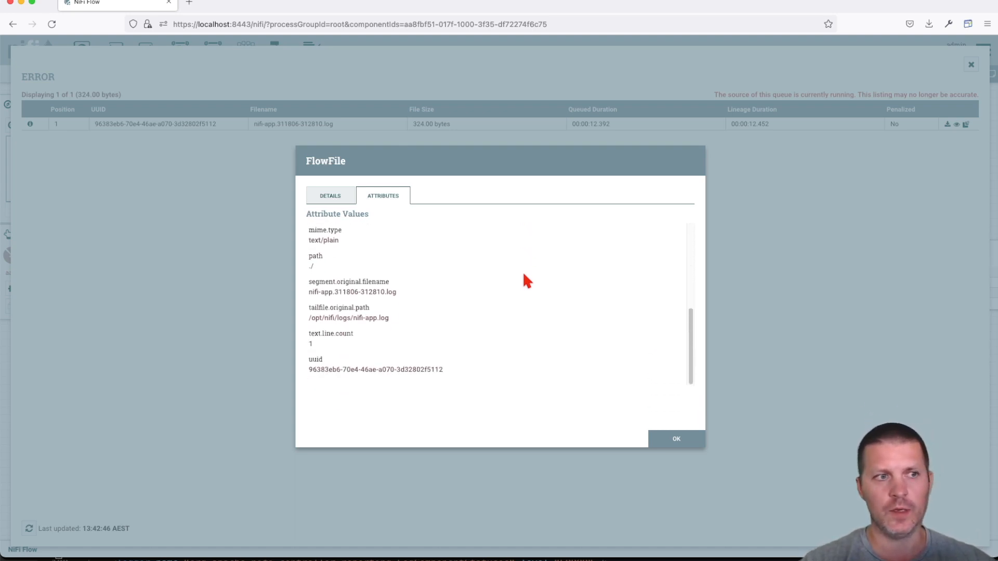
{"action": "scroll", "coordinate": [523, 275], "scroll_direction": "up", "scroll_amount": 7}
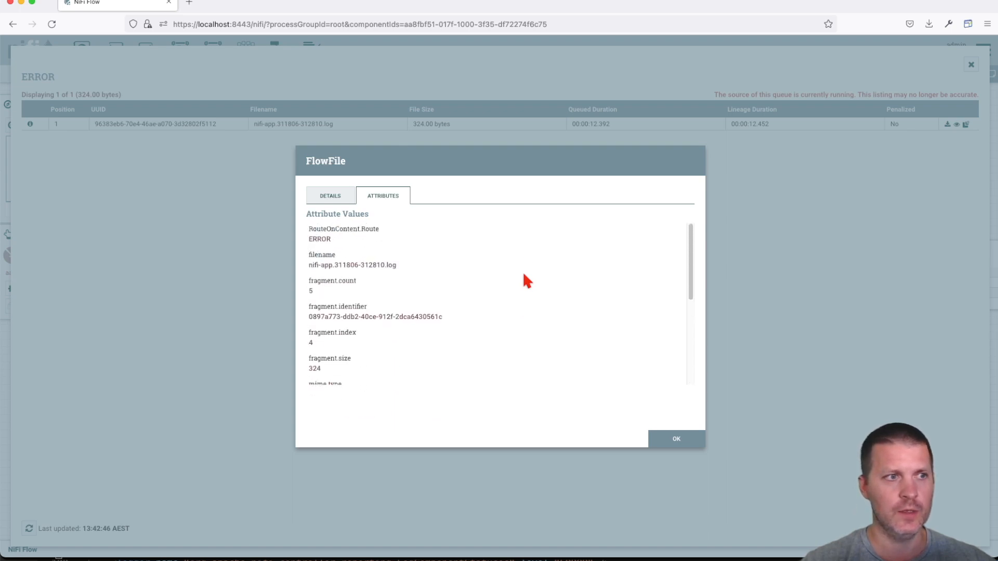
{"action": "scroll", "coordinate": [514, 276], "scroll_direction": "down", "scroll_amount": 7}
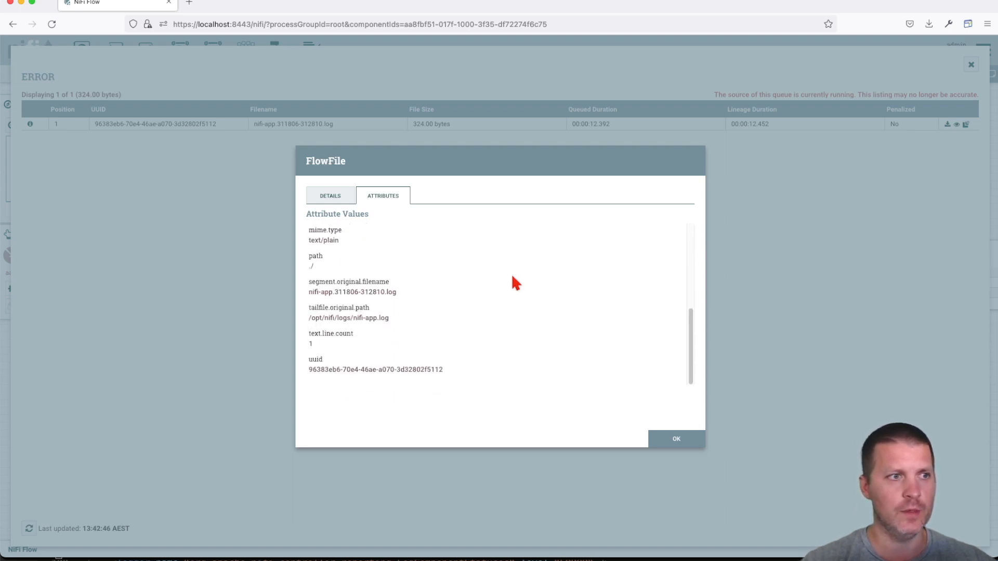
{"action": "left_click", "coordinate": [328, 199]}
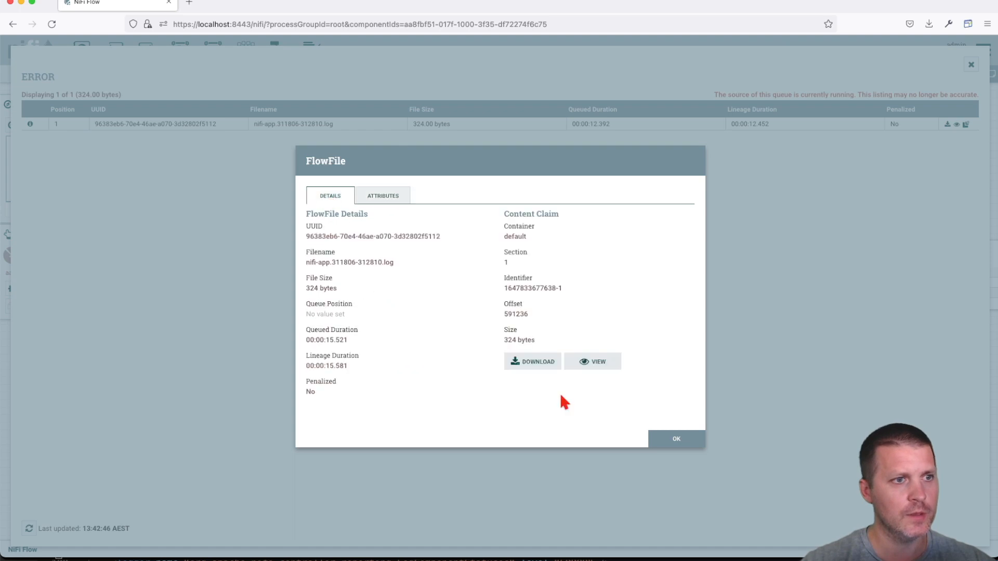
{"action": "left_click", "coordinate": [674, 438]}
{"action": "left_click", "coordinate": [970, 65]}
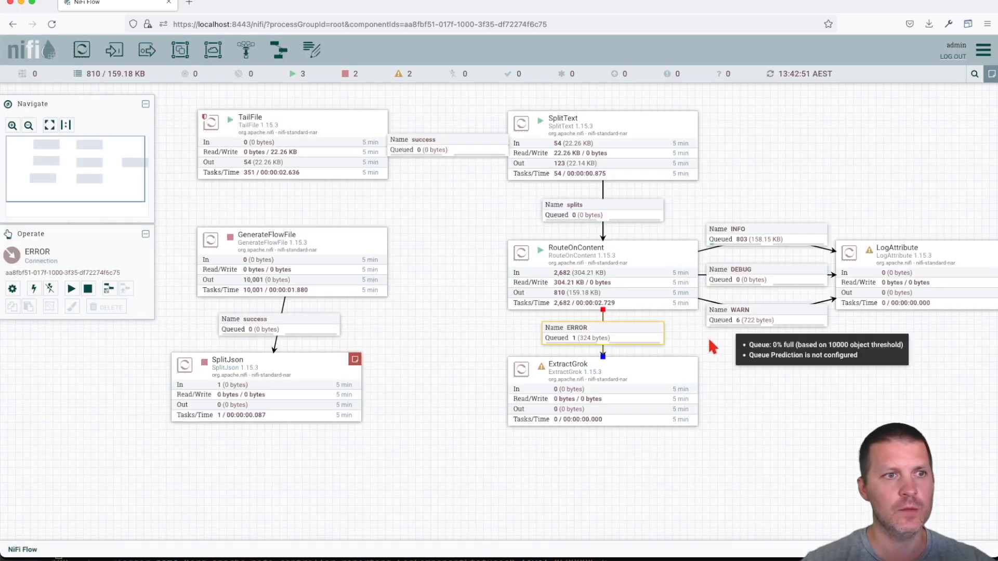
Step: Refresh the canvas and add a PutSlack processor directly below ExtractGrok
{"action": "right_click", "coordinate": [415, 339]}
{"action": "left_click", "coordinate": [438, 345]}
{"action": "left_click_drag", "start_coordinate": [439, 346], "coordinate": [441, 331]}
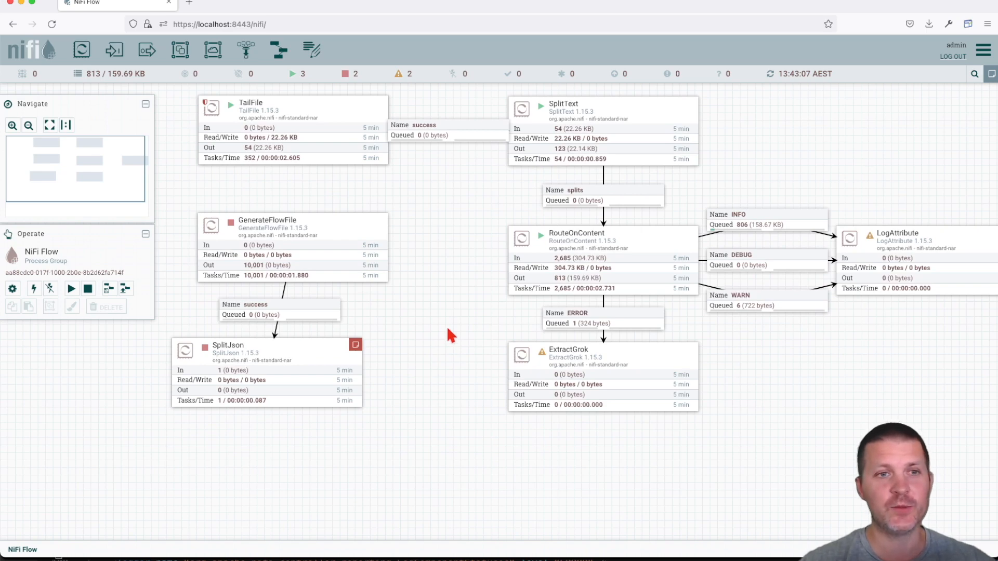
{"action": "left_click_drag", "start_coordinate": [450, 356], "coordinate": [450, 277]}
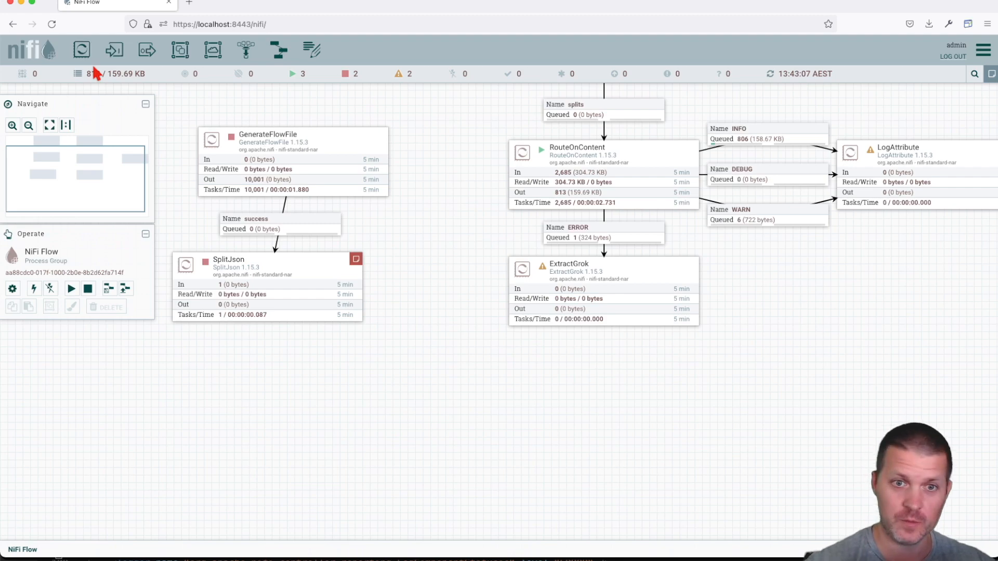
{"action": "mouse_move", "coordinate": [543, 267]}
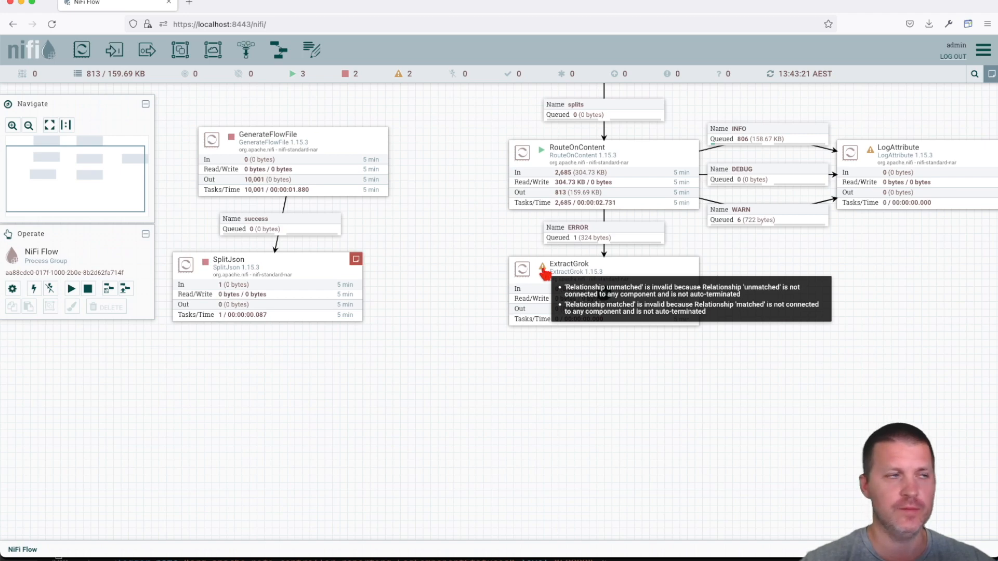
{"action": "left_click_drag", "start_coordinate": [81, 49], "coordinate": [619, 398]}
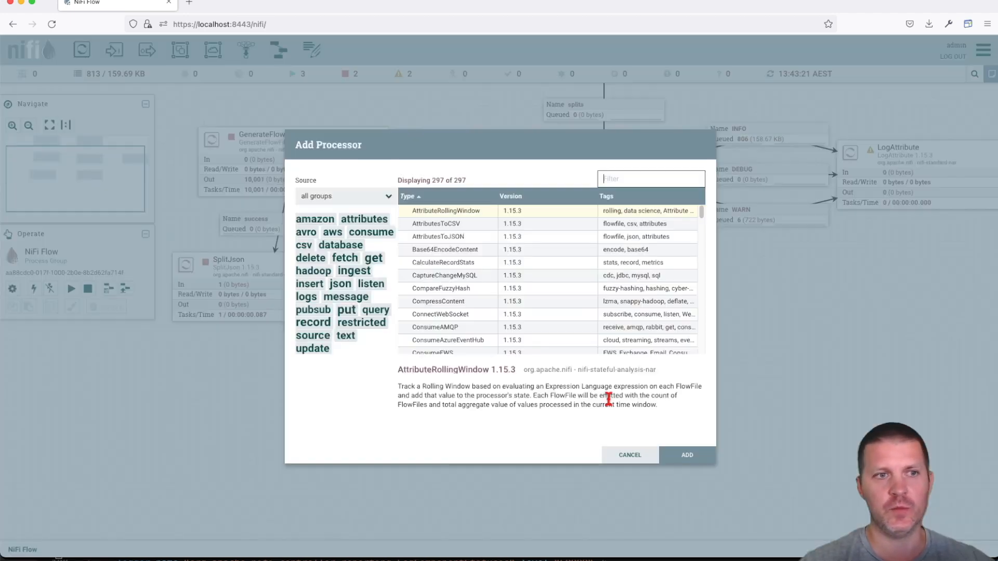
{"action": "type", "text": "sa"}
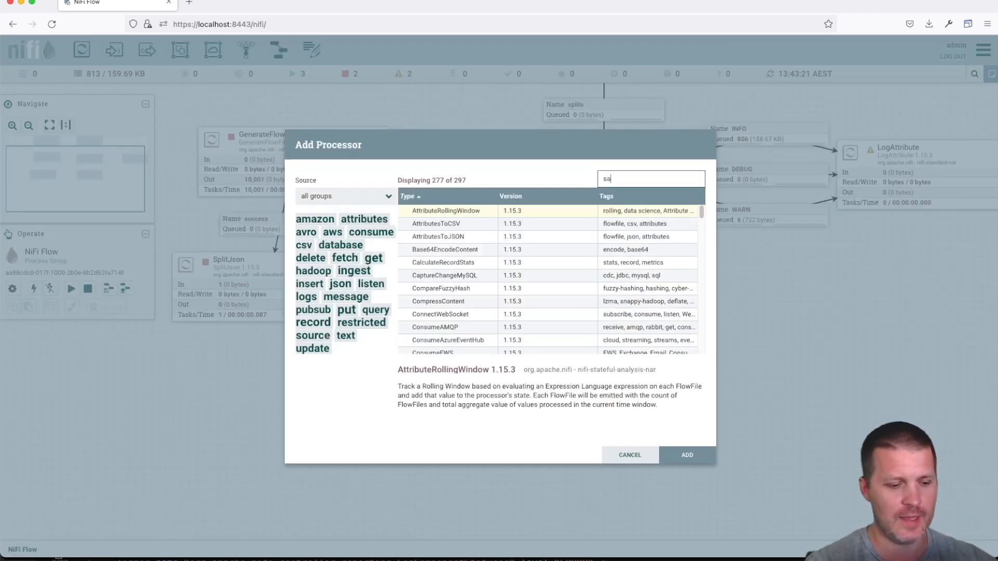
{"action": "key", "text": "BackSpace"}
{"action": "type", "text": "la"}
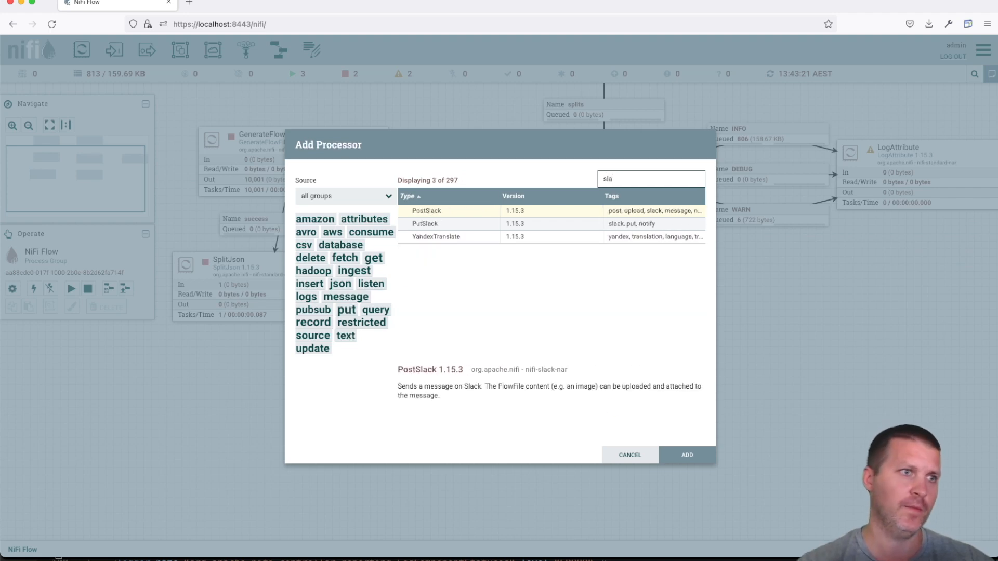
{"action": "double_click", "coordinate": [437, 222]}
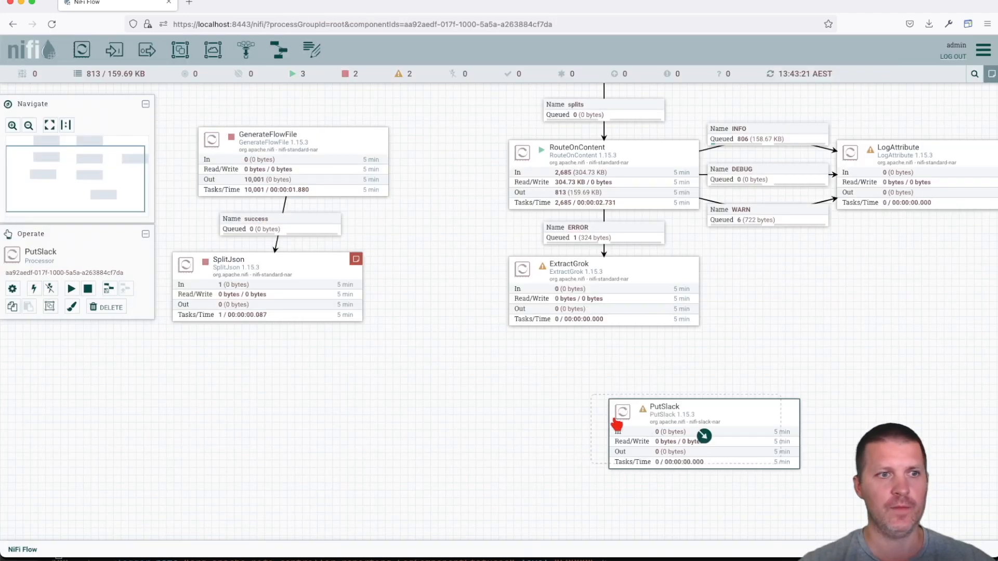
{"action": "left_click_drag", "start_coordinate": [616, 425], "coordinate": [540, 411]}
Step: Connect ExtractGrok to PutSlack for the matched relationship
{"action": "left_click", "coordinate": [610, 300]}
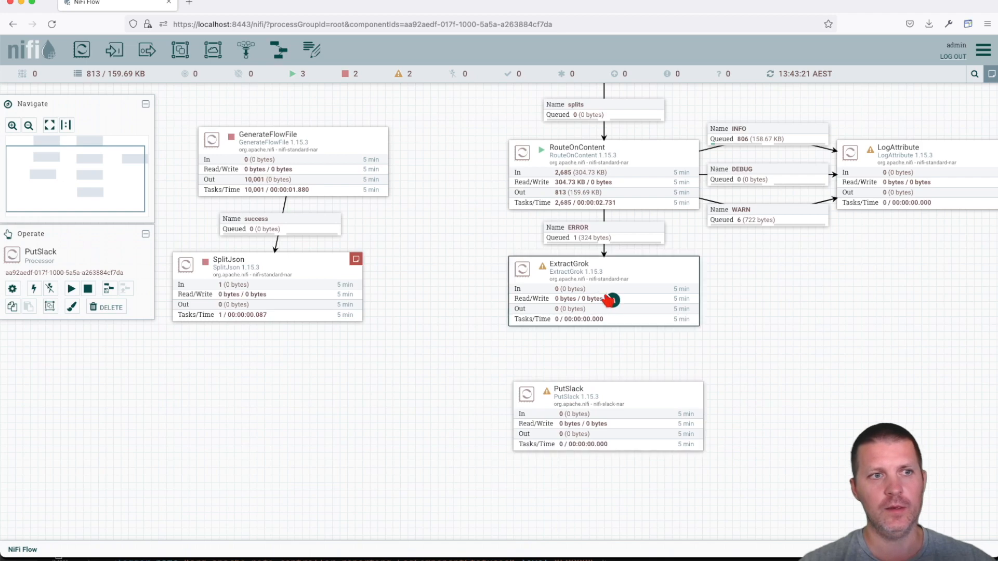
{"action": "left_click_drag", "start_coordinate": [611, 300], "coordinate": [603, 429]}
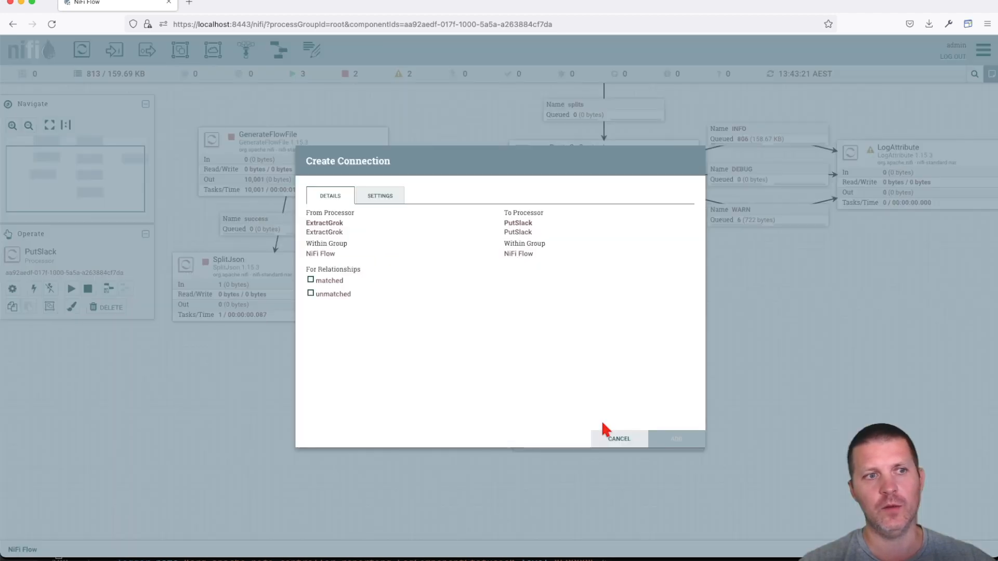
{"action": "left_click", "coordinate": [330, 281]}
{"action": "left_click", "coordinate": [675, 439]}
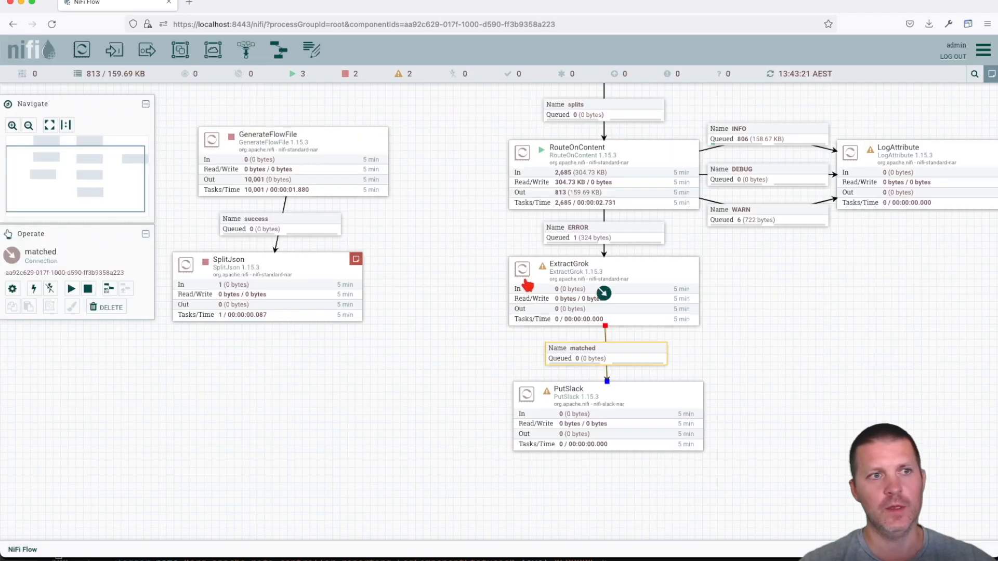
Step: Set ExtractGrok to automatically terminate its unmatched relationship and apply the configuration
{"action": "double_click", "coordinate": [540, 277]}
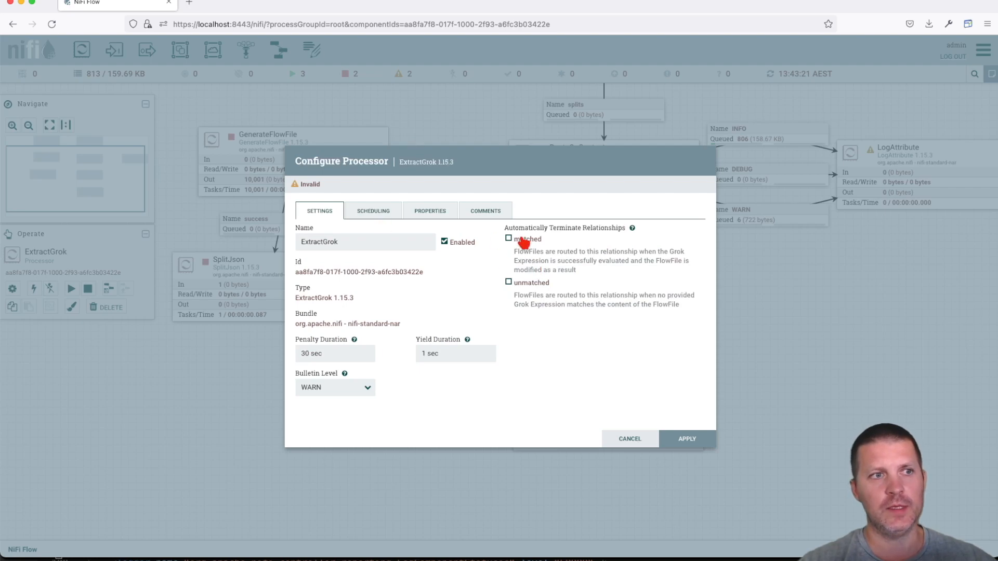
{"action": "left_click", "coordinate": [534, 283]}
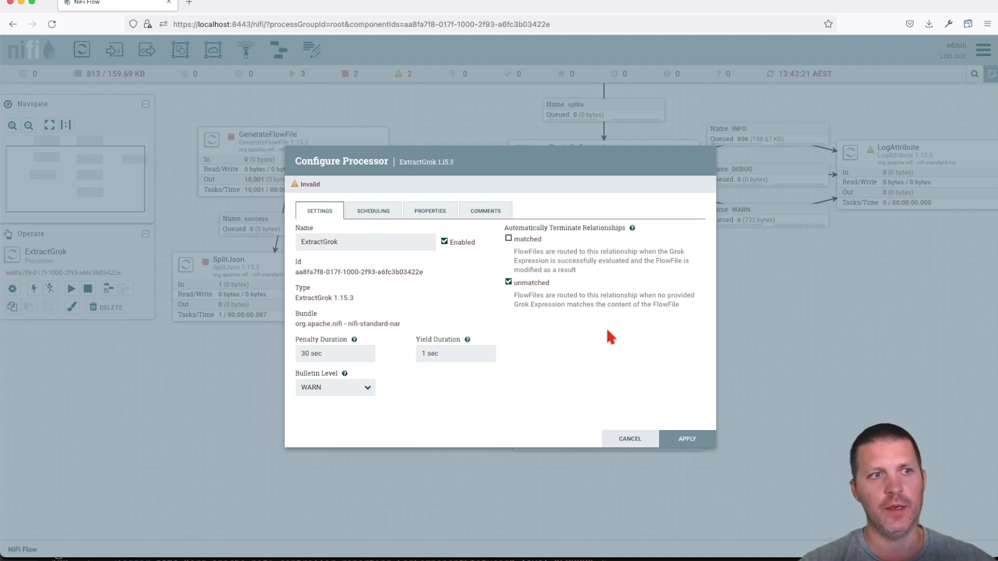
{"action": "left_click", "coordinate": [680, 438]}
Step: Start the ExtractGrok processor and refresh the canvas statistics
{"action": "right_click", "coordinate": [643, 289]}
{"action": "left_click", "coordinate": [662, 300]}
{"action": "right_click", "coordinate": [741, 301]}
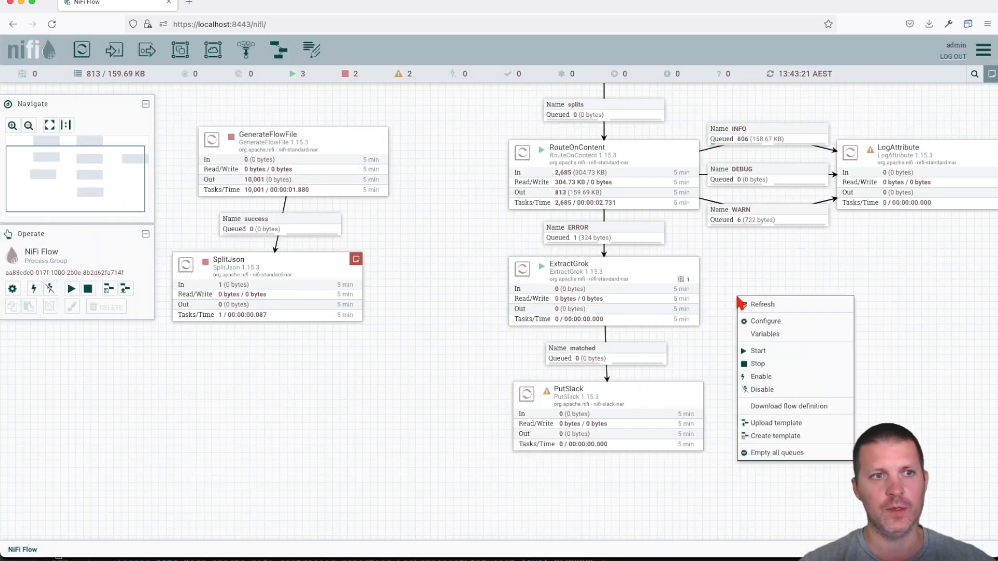
{"action": "left_click", "coordinate": [744, 301]}
Step: List the matched queue between ExtractGrok and PutSlack, open its FlowFile's details, and look through the grok attributes
{"action": "right_click", "coordinate": [665, 351]}
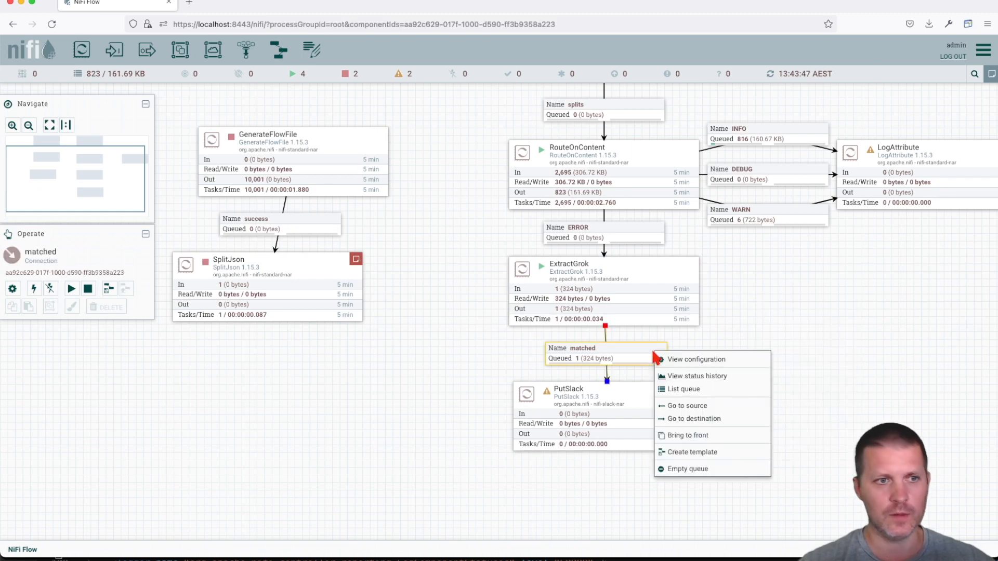
{"action": "left_click", "coordinate": [688, 393]}
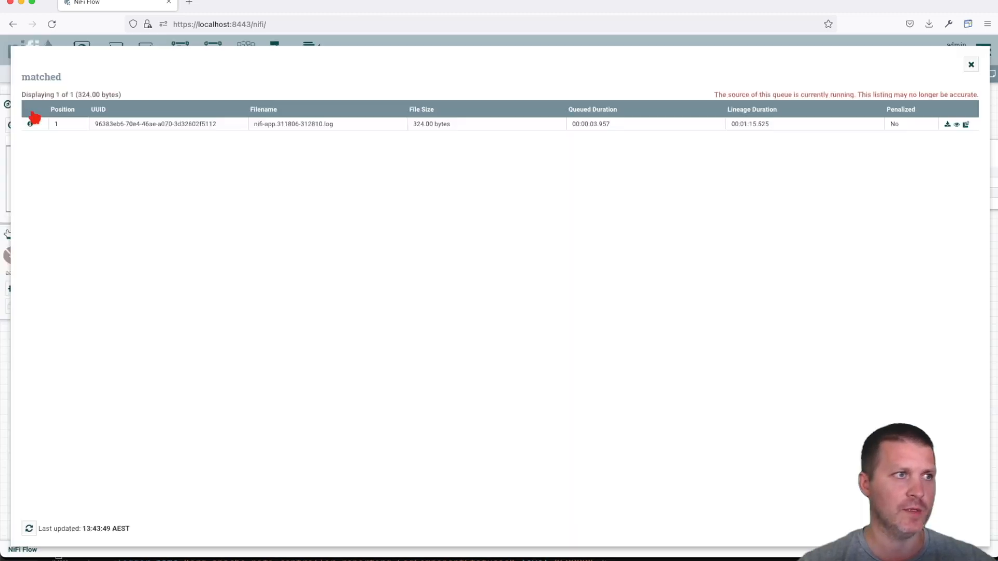
{"action": "left_click", "coordinate": [29, 125]}
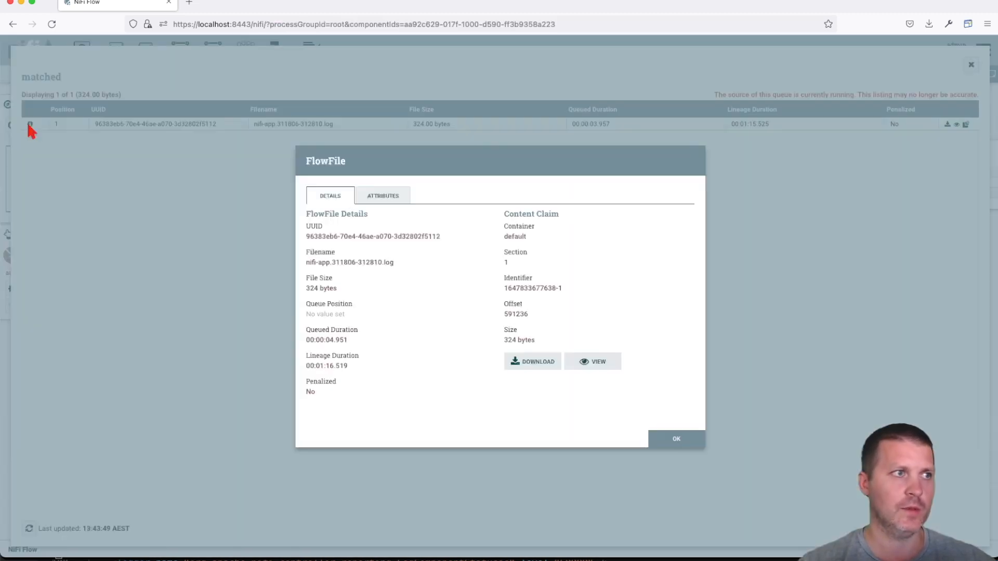
{"action": "left_click", "coordinate": [386, 200]}
{"action": "scroll", "coordinate": [411, 282], "scroll_direction": "up", "scroll_amount": 4}
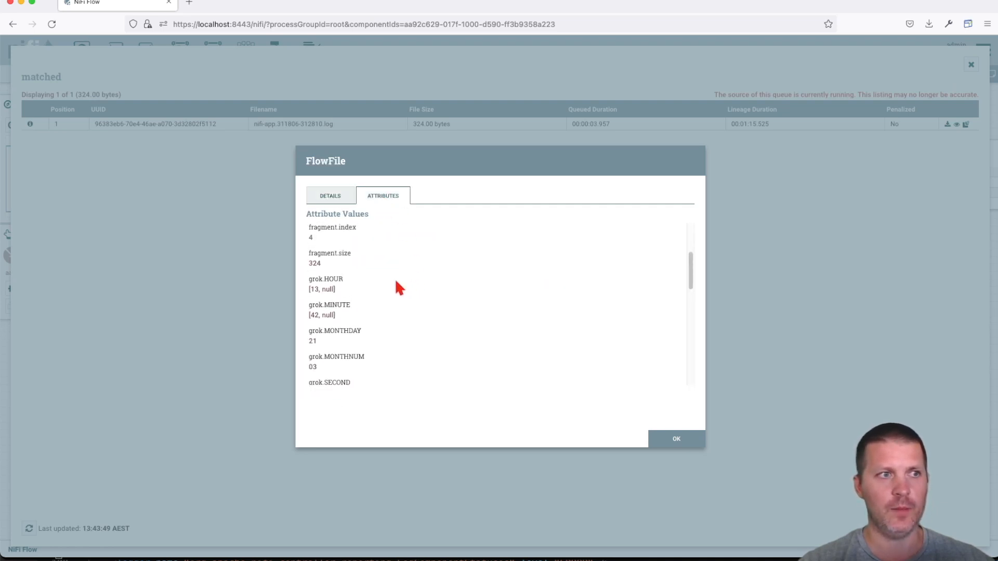
{"action": "scroll", "coordinate": [396, 283], "scroll_direction": "up", "scroll_amount": 2}
{"action": "scroll", "coordinate": [392, 296], "scroll_direction": "down", "scroll_amount": 2}
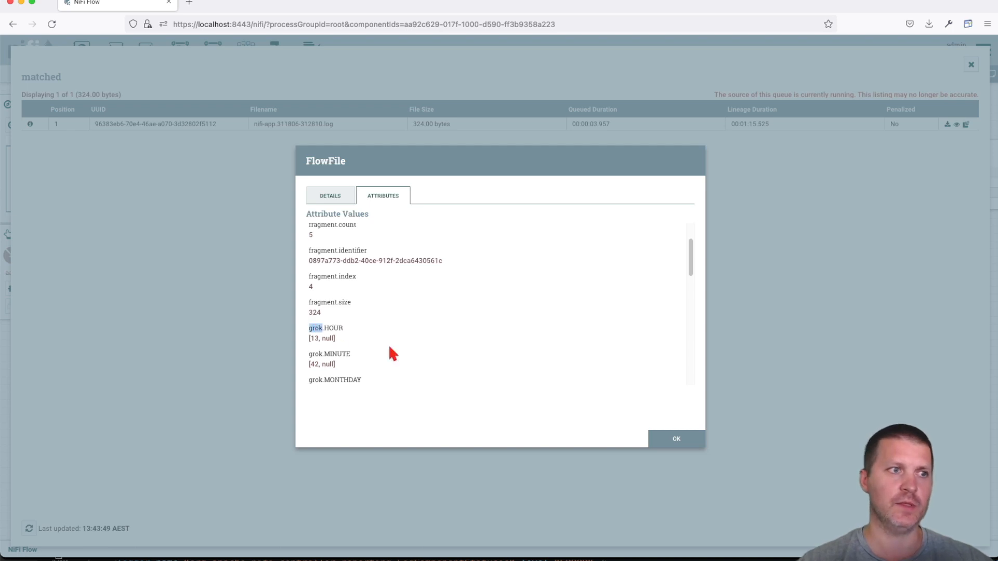
{"action": "scroll", "coordinate": [388, 344], "scroll_direction": "down", "scroll_amount": 5}
{"action": "scroll", "coordinate": [389, 347], "scroll_direction": "down", "scroll_amount": 4}
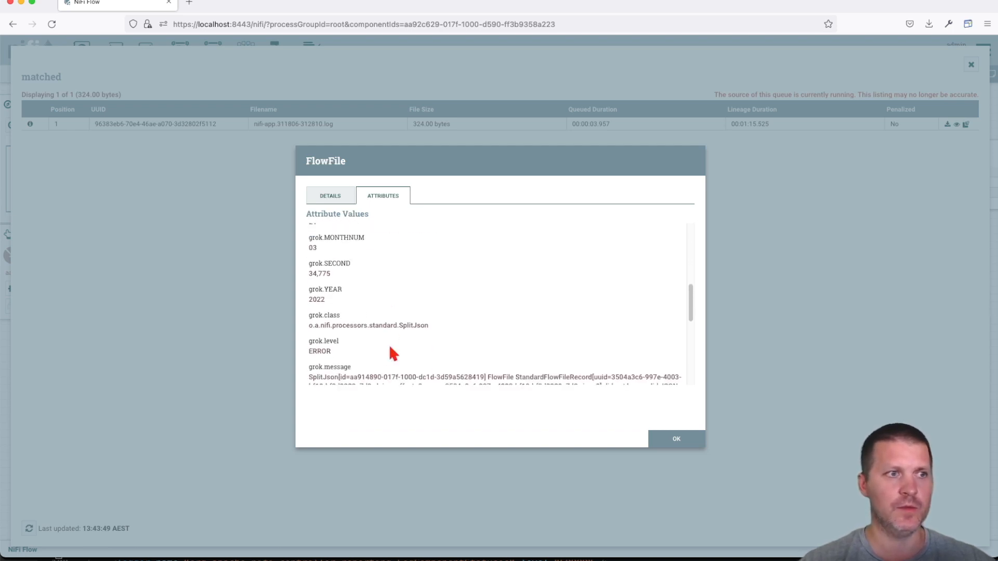
Step: Examine the FlowFile's grok.class, grok.level, grok.message, grok.thread and grok.timestamp attributes, and close the queue listing
{"action": "left_click_drag", "start_coordinate": [341, 315], "coordinate": [316, 316]}
{"action": "scroll", "coordinate": [353, 353], "scroll_direction": "down", "scroll_amount": 1}
{"action": "left_click", "coordinate": [330, 335]}
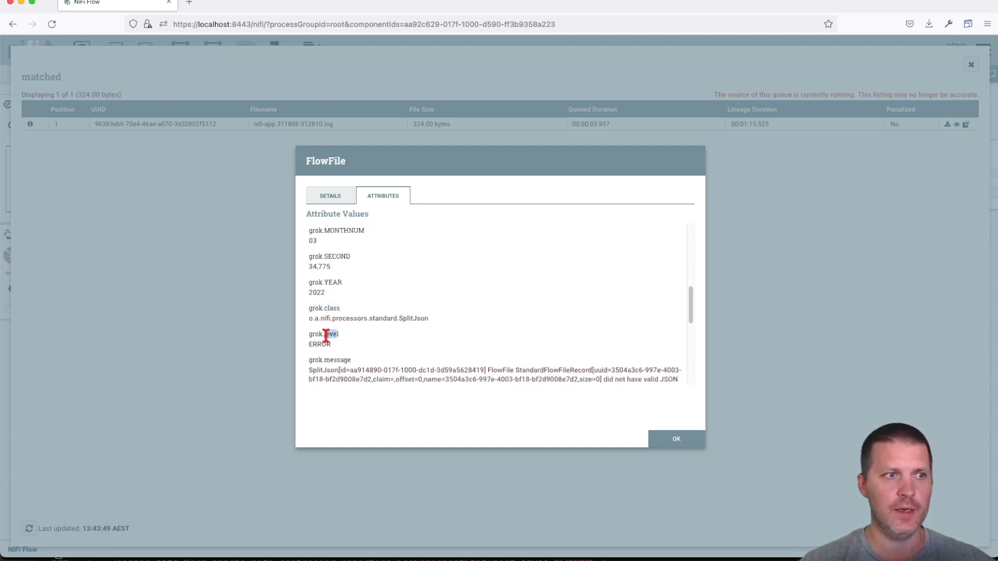
{"action": "left_click_drag", "start_coordinate": [353, 360], "coordinate": [308, 359]}
{"action": "scroll", "coordinate": [407, 358], "scroll_direction": "down", "scroll_amount": 3}
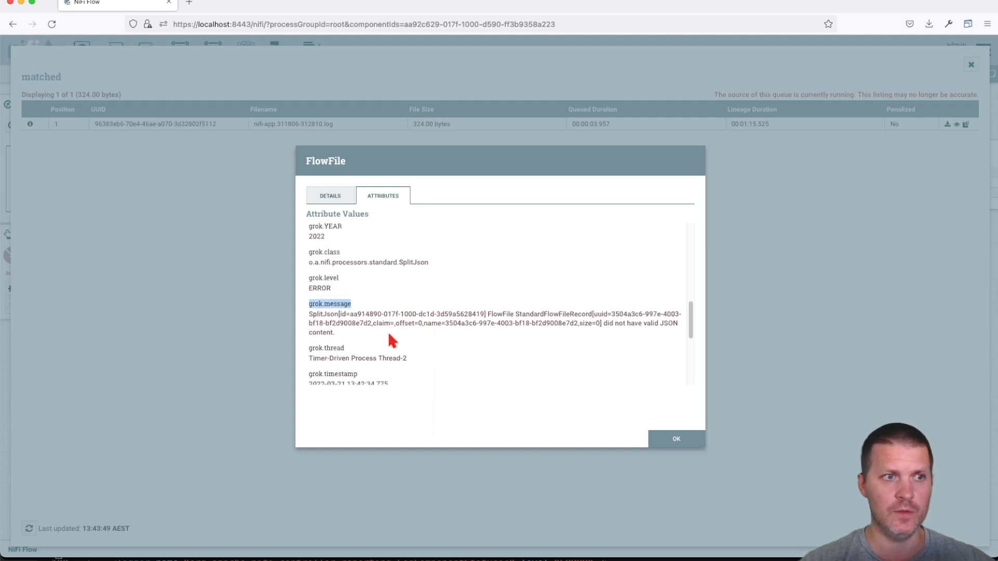
{"action": "left_click_drag", "start_coordinate": [387, 334], "coordinate": [308, 325]}
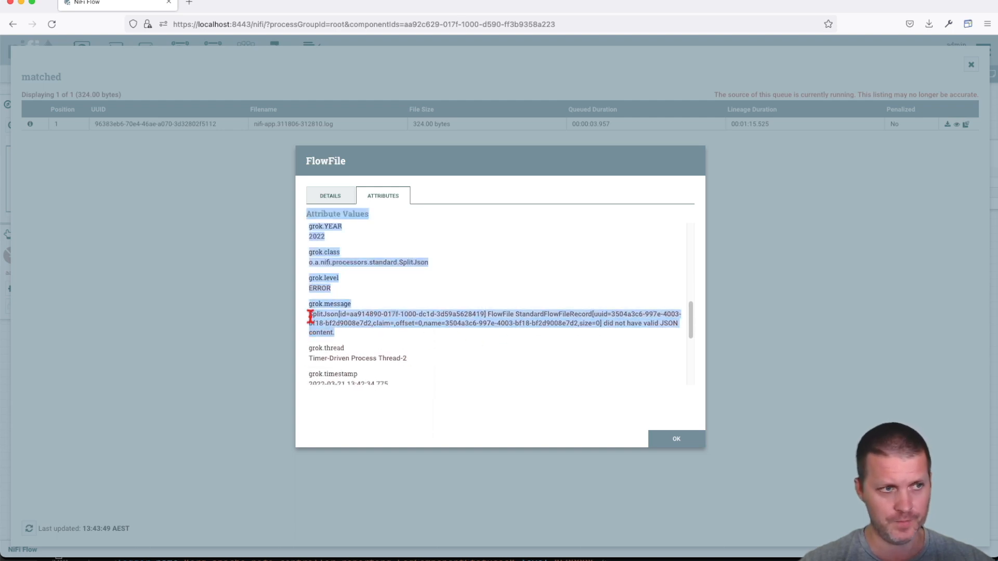
{"action": "left_click", "coordinate": [311, 317]}
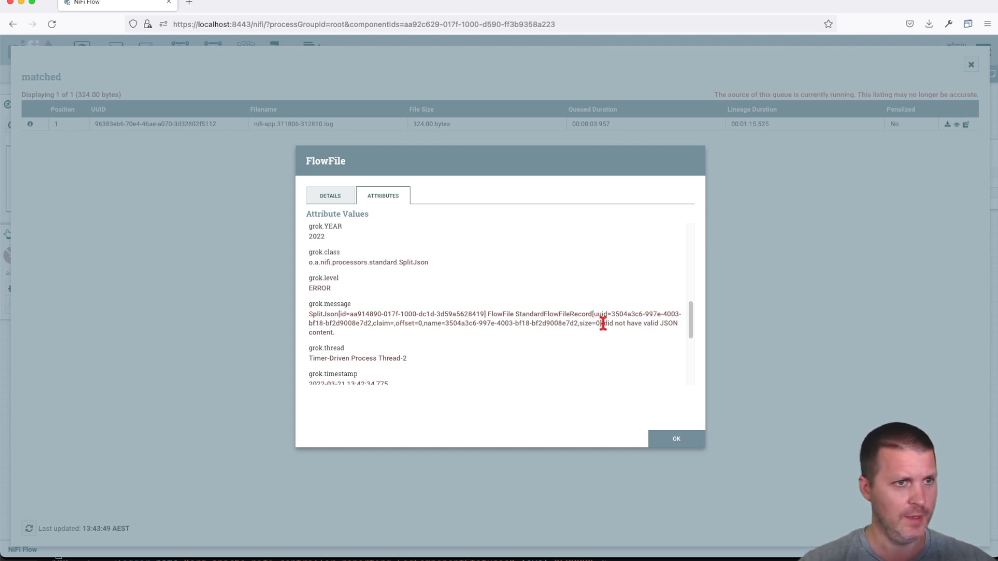
{"action": "left_click_drag", "start_coordinate": [602, 323], "coordinate": [611, 350]}
{"action": "scroll", "coordinate": [516, 363], "scroll_direction": "down", "scroll_amount": 2}
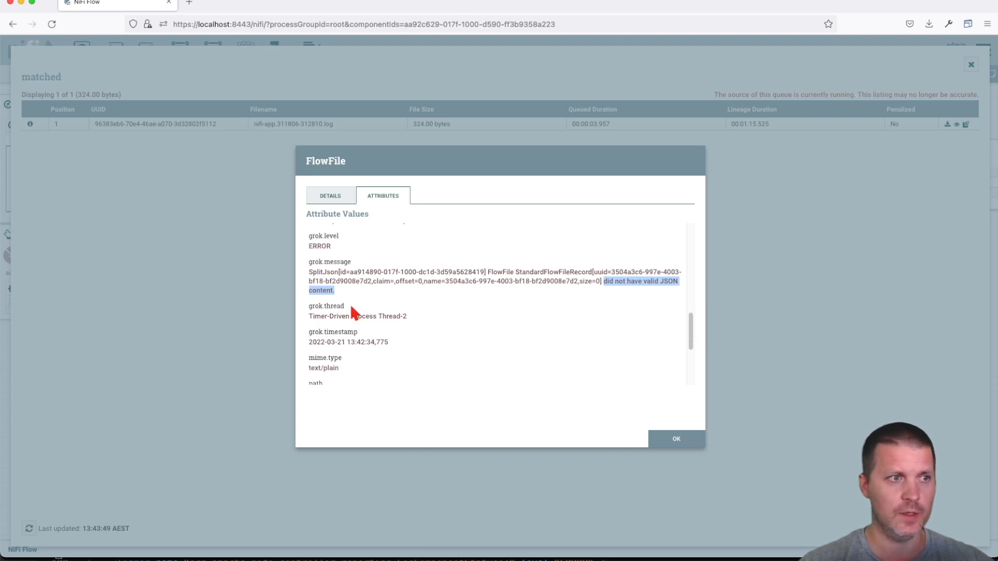
{"action": "left_click_drag", "start_coordinate": [339, 307], "coordinate": [313, 332]}
{"action": "left_click", "coordinate": [362, 329]}
{"action": "scroll", "coordinate": [463, 342], "scroll_direction": "down", "scroll_amount": 3}
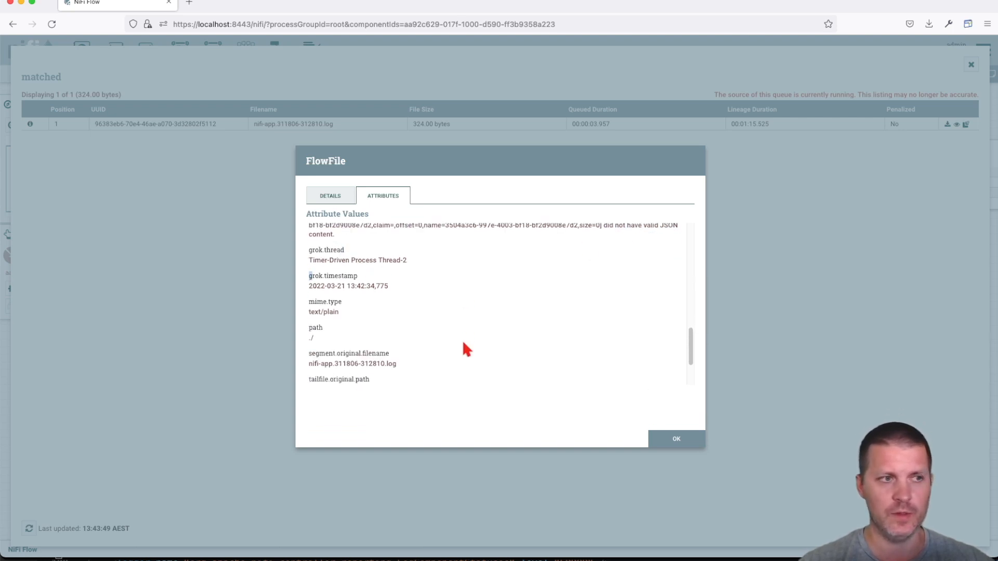
{"action": "left_click", "coordinate": [676, 437]}
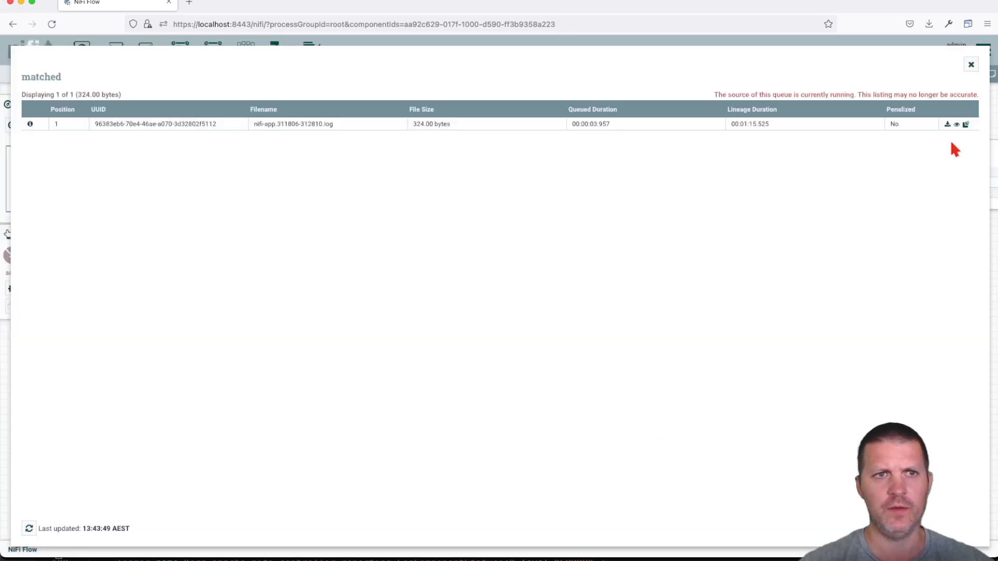
{"action": "left_click", "coordinate": [970, 65]}
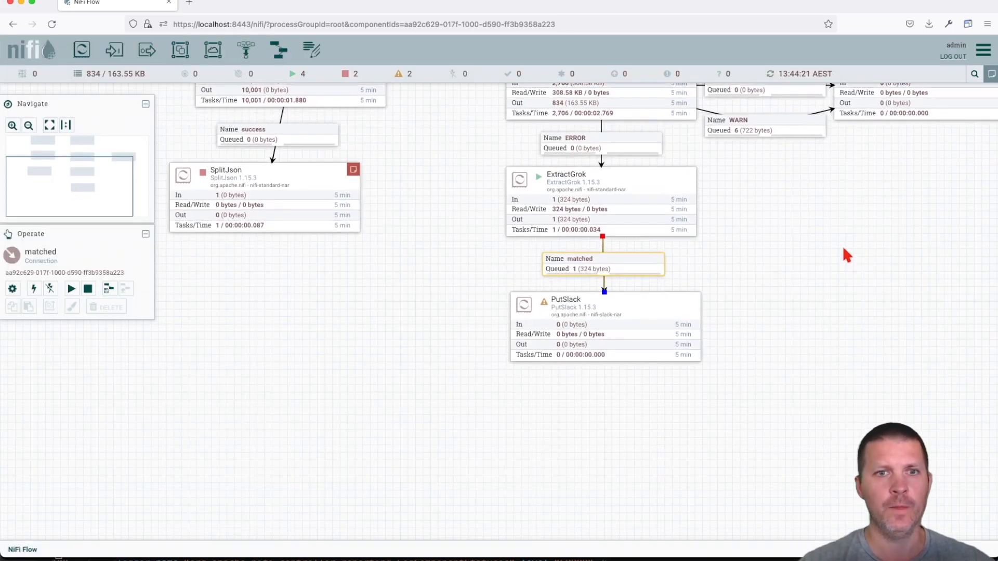
Step: Open the PutSlack processor's configuration and paste the Slack webhook address into the Webhook URL property
{"action": "double_click", "coordinate": [653, 313]}
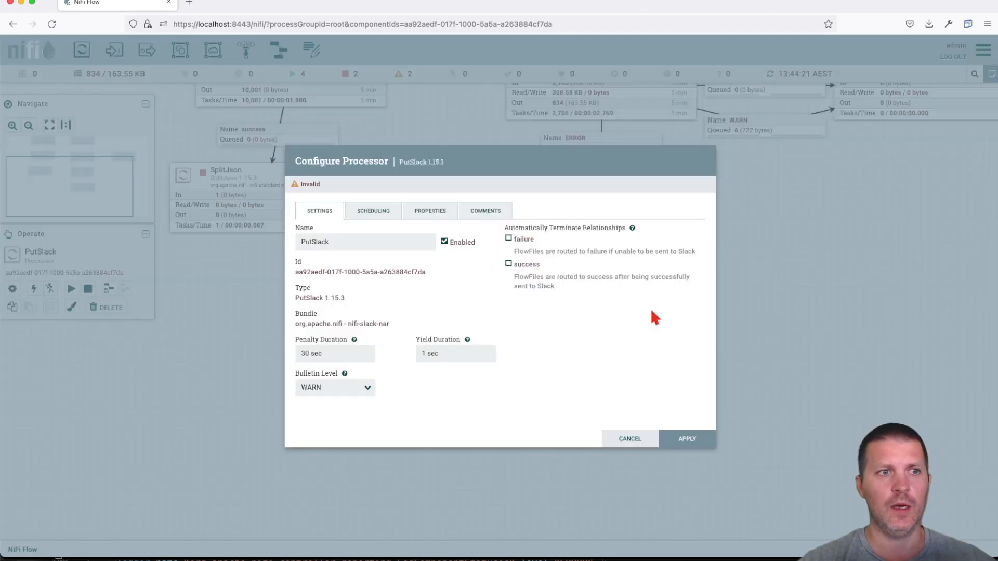
{"action": "left_click", "coordinate": [414, 218]}
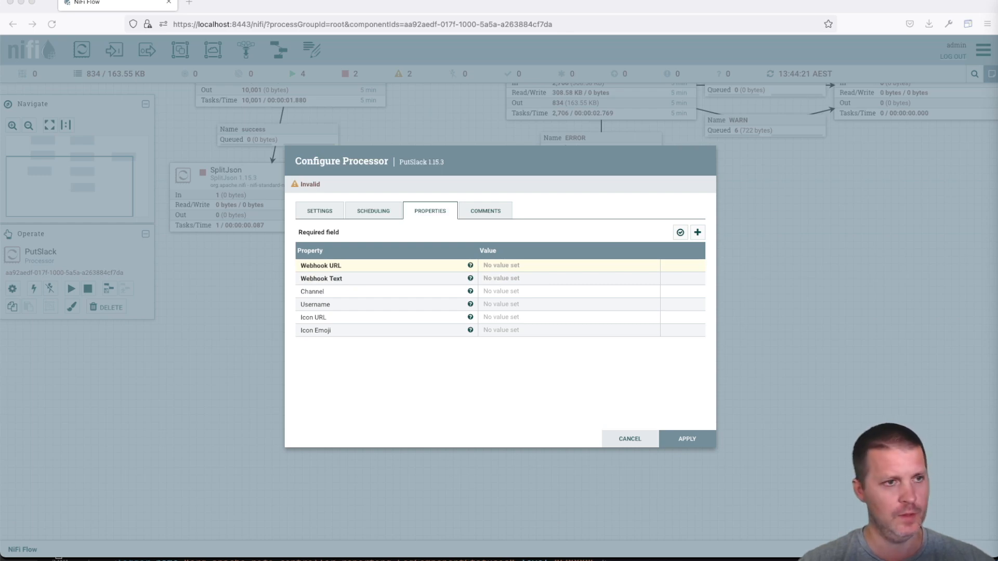
{"action": "left_click", "coordinate": [500, 266]}
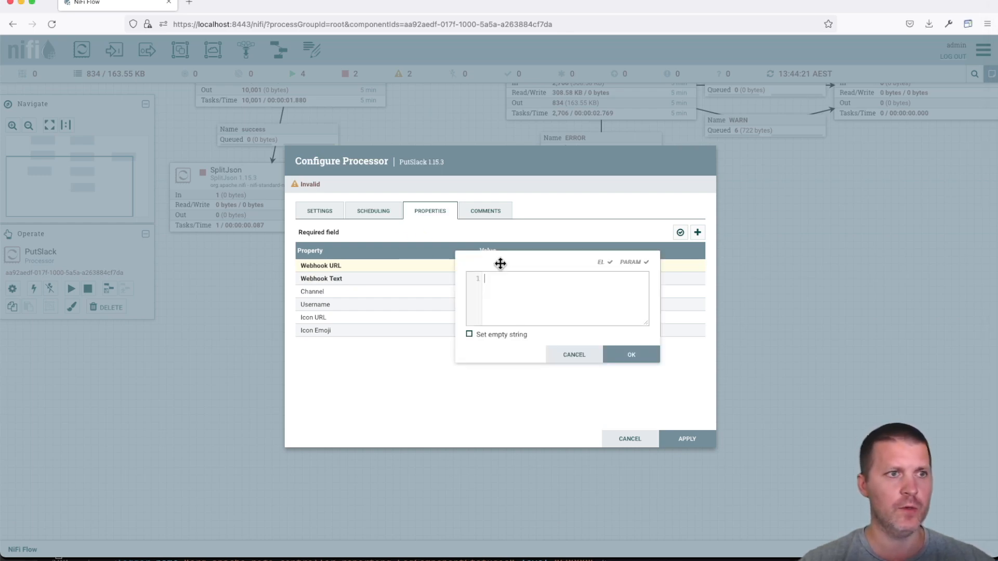
{"action": "key", "text": "super+v"}
{"action": "left_click", "coordinate": [636, 355]}
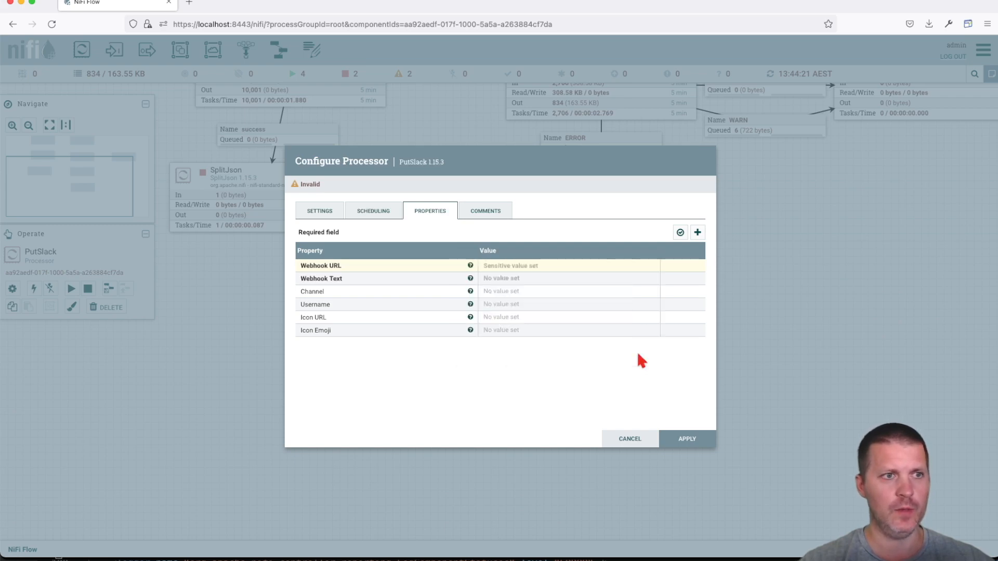
Step: Set PutSlack's Webhook Text to "Hi," followed on a new line by "An Error occoured at ${grok.timestamp} with Service ${grok.thread}. Error msg ${grok.message}"
{"action": "left_click", "coordinate": [504, 281]}
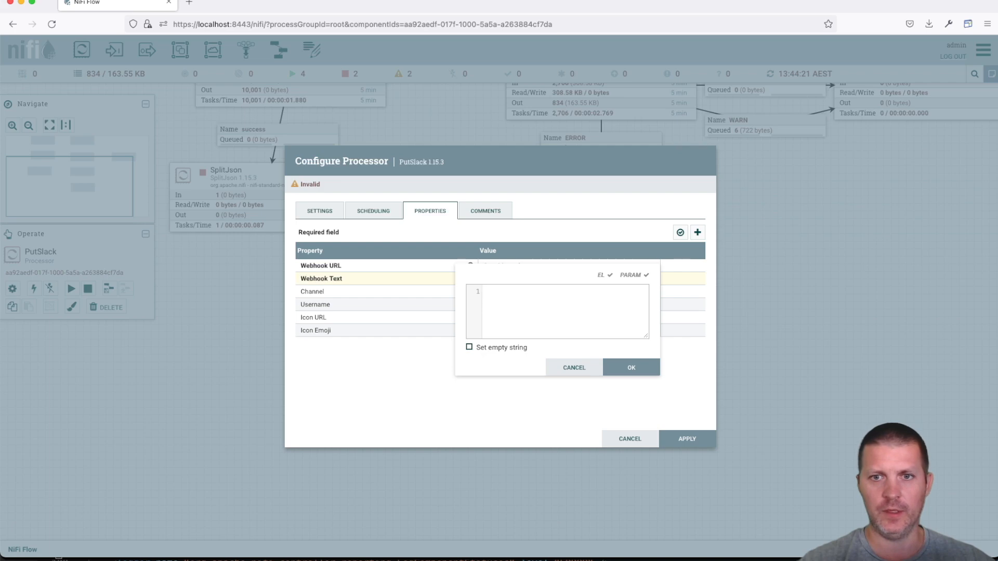
{"action": "key", "text": "super+Tab"}
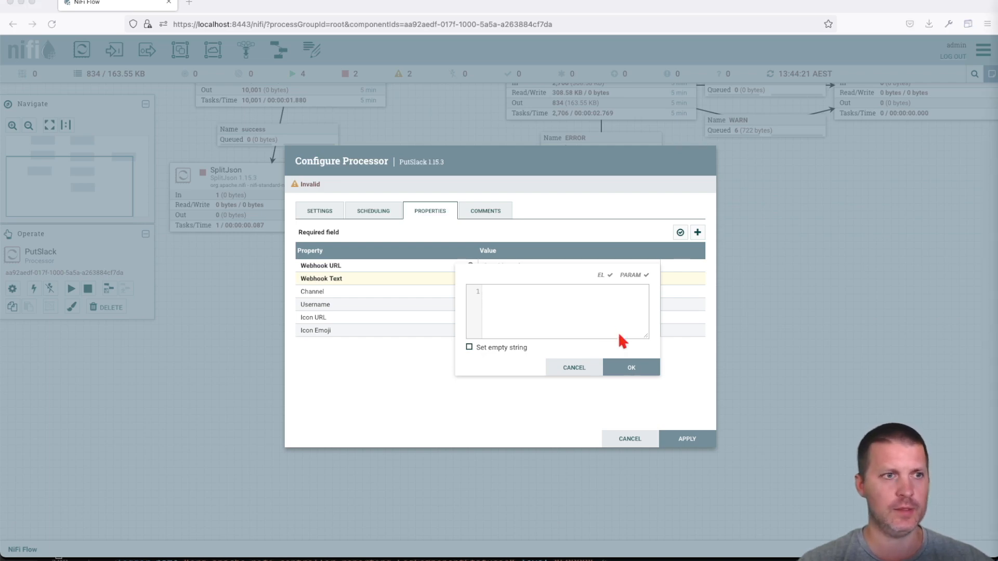
{"action": "key", "text": "super+Tab"}
{"action": "key", "text": "super+v"}
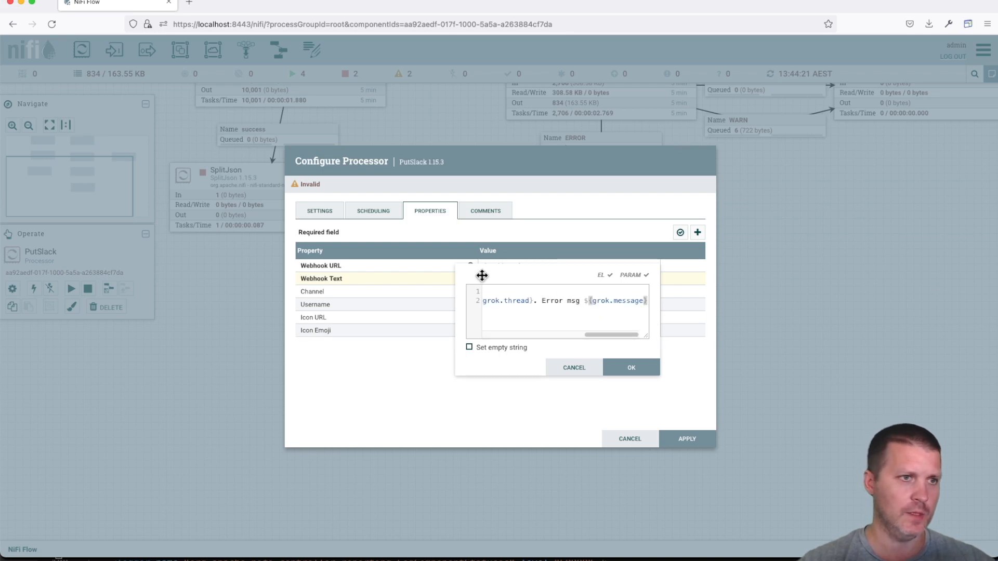
{"action": "left_click_drag", "start_coordinate": [473, 272], "coordinate": [259, 186]}
{"action": "left_click_drag", "start_coordinate": [434, 253], "coordinate": [791, 373]}
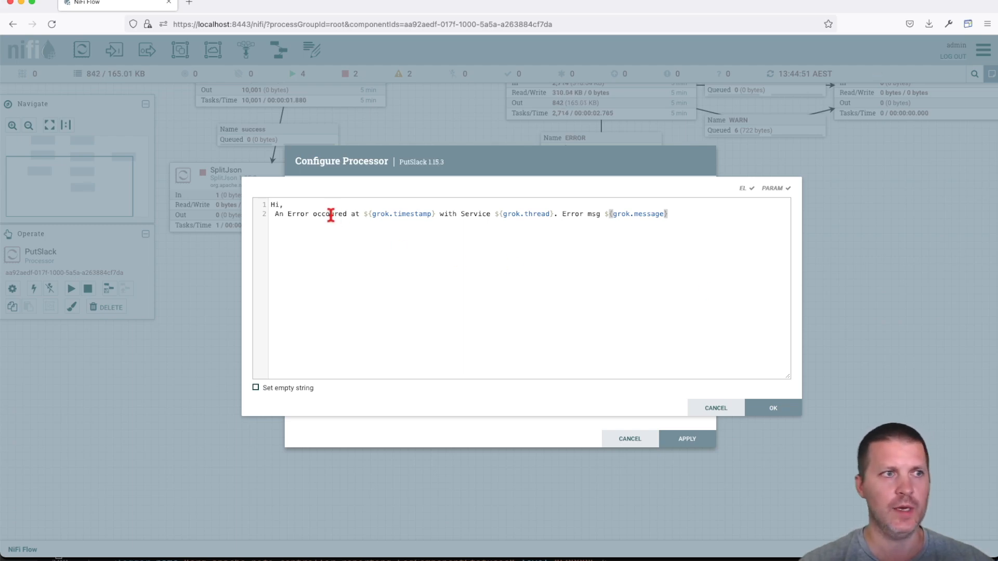
{"action": "left_click", "coordinate": [435, 213]}
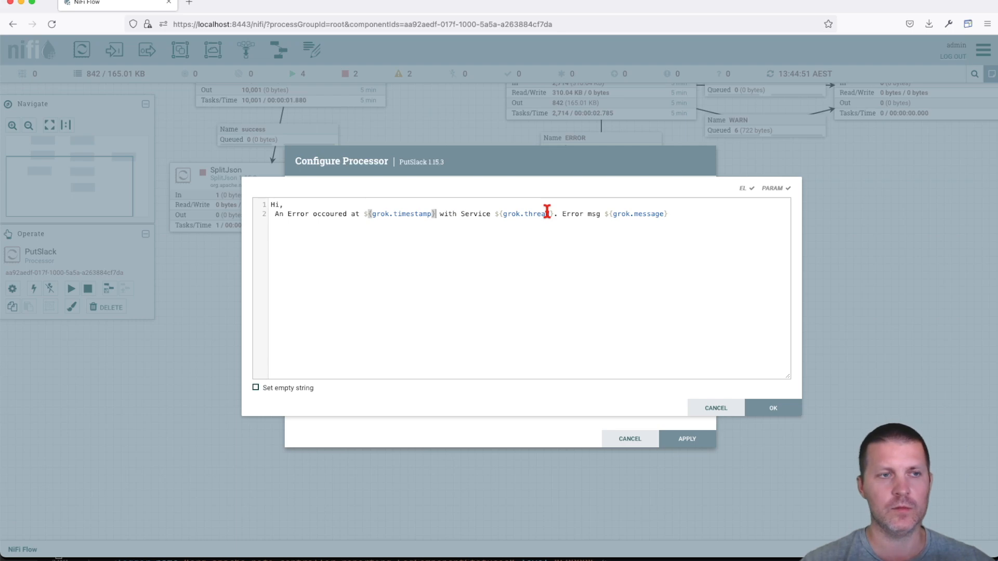
{"action": "left_click", "coordinate": [607, 213]}
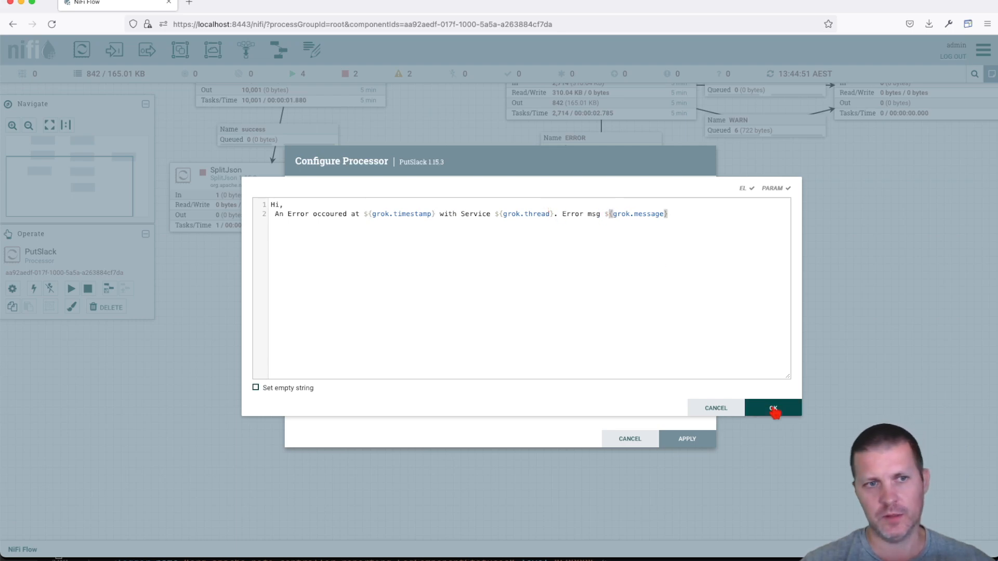
{"action": "left_click", "coordinate": [774, 408]}
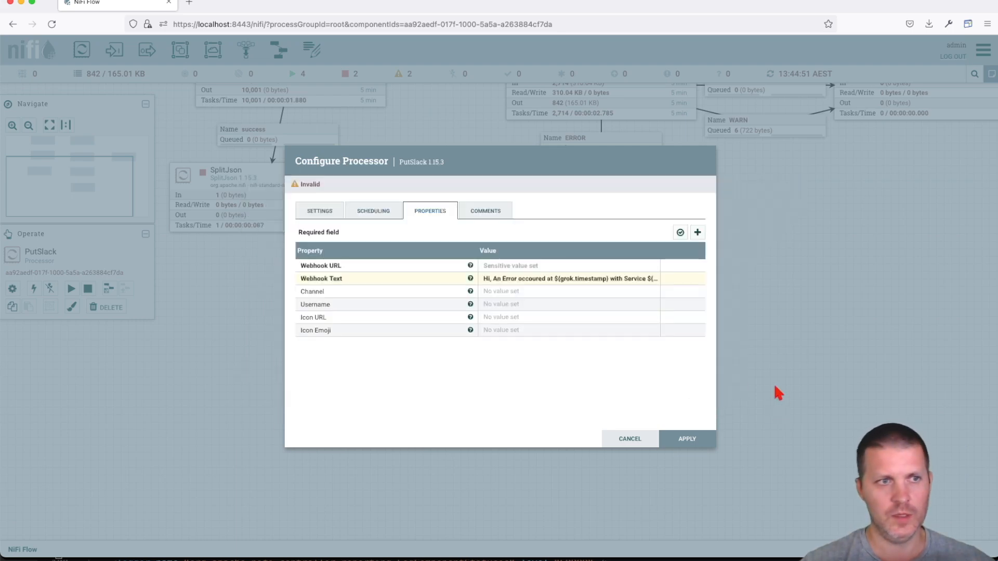
Step: Set PutSlack's Channel property to #demo-logging, checking the channel name in Slack, and apply the configuration
{"action": "left_click", "coordinate": [527, 291]}
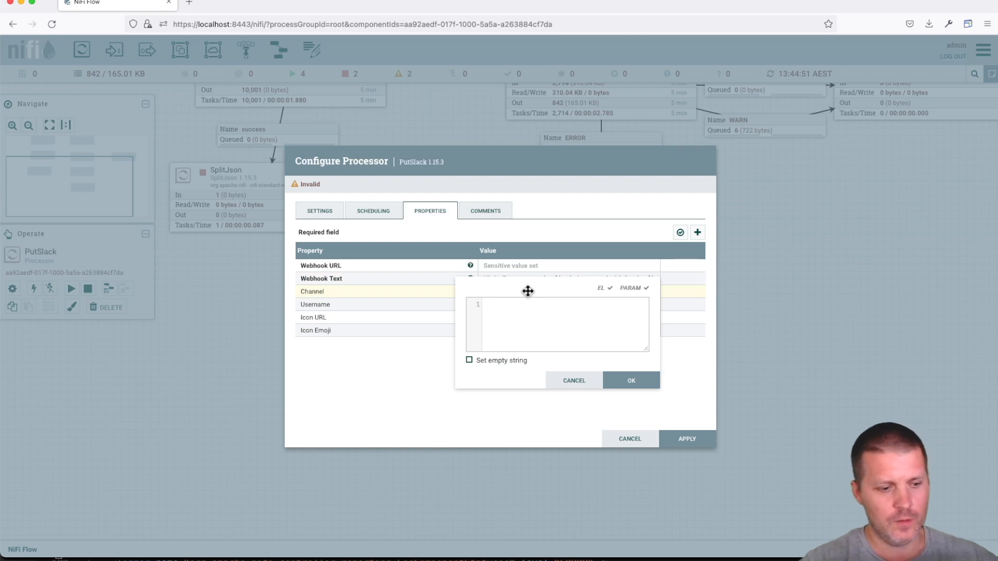
{"action": "type", "text": "#"}
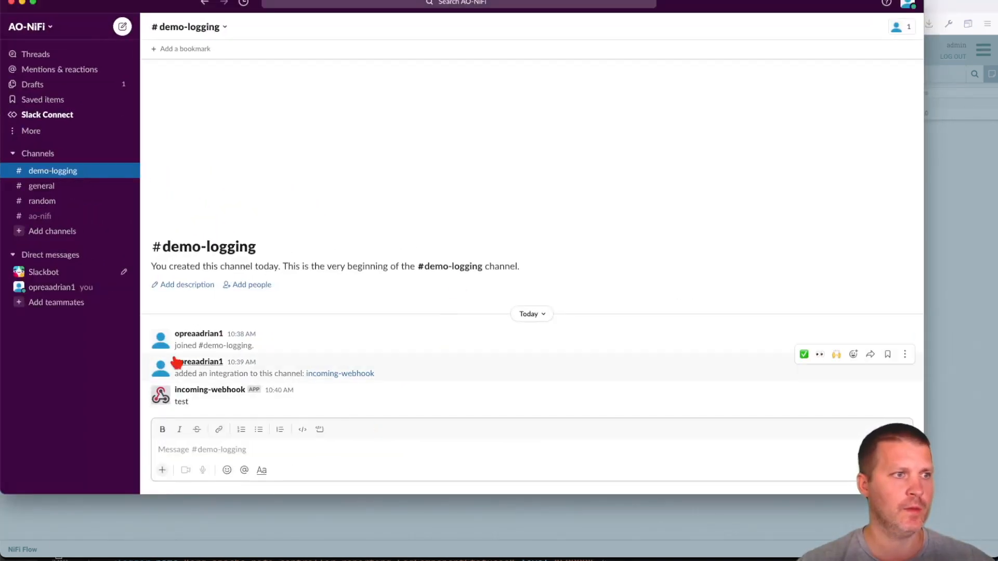
{"action": "left_click", "coordinate": [543, 521]}
{"action": "left_click", "coordinate": [507, 318]}
{"action": "type", "text": "de"}
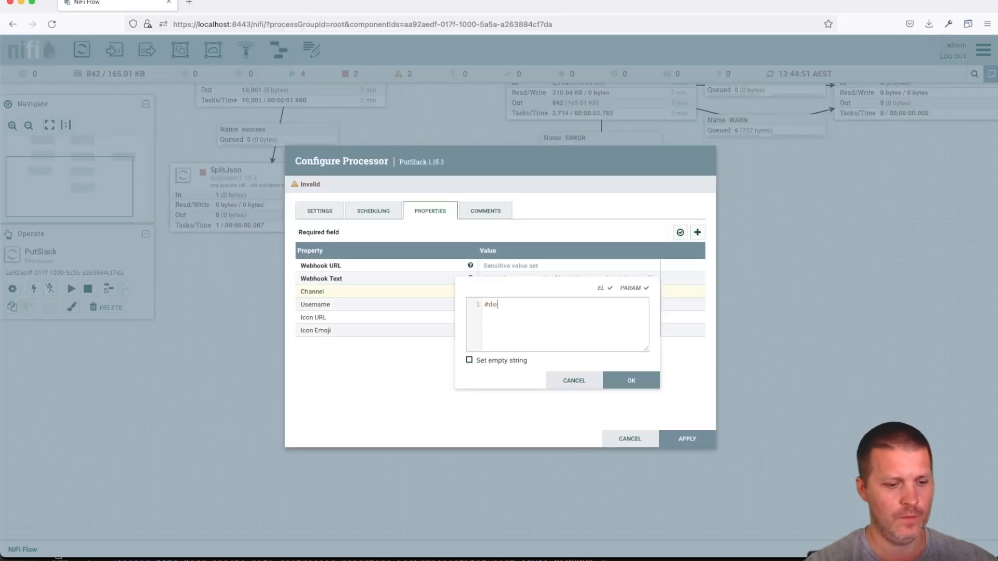
{"action": "type", "text": "mo-logging"}
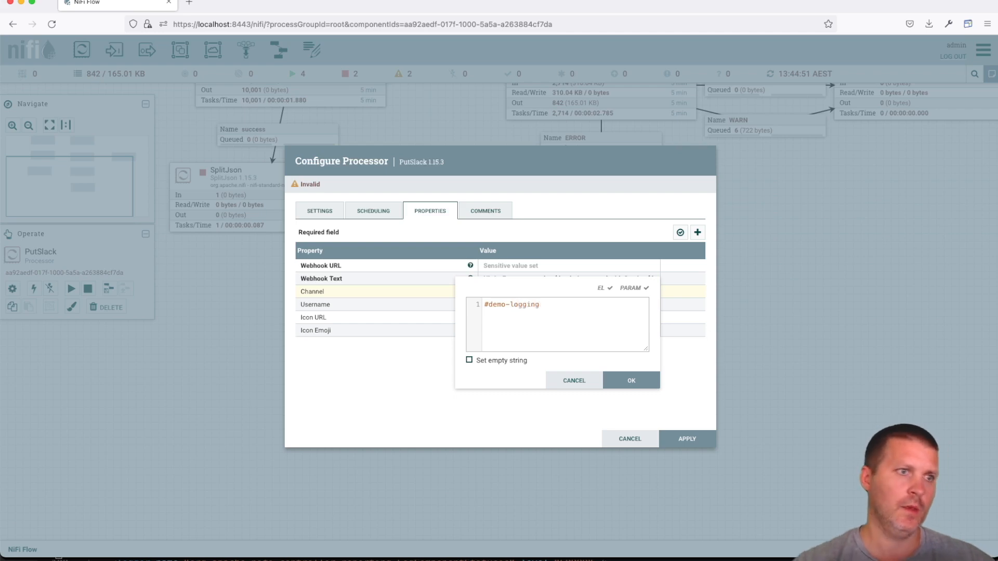
{"action": "left_click", "coordinate": [642, 382]}
{"action": "left_click", "coordinate": [691, 439]}
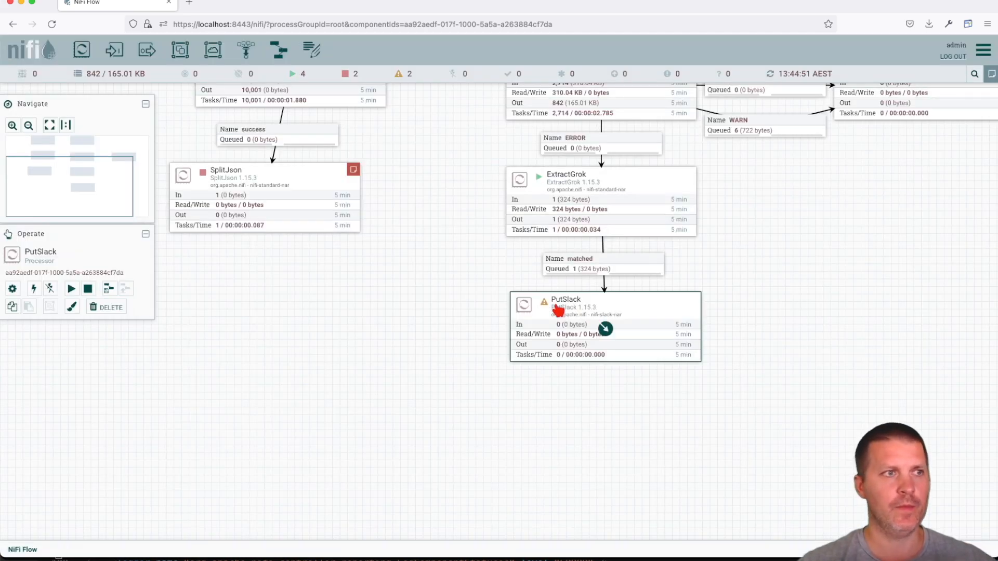
Step: Set PutSlack to automatically terminate its failure and success relationships and apply the configuration
{"action": "right_click", "coordinate": [586, 326]}
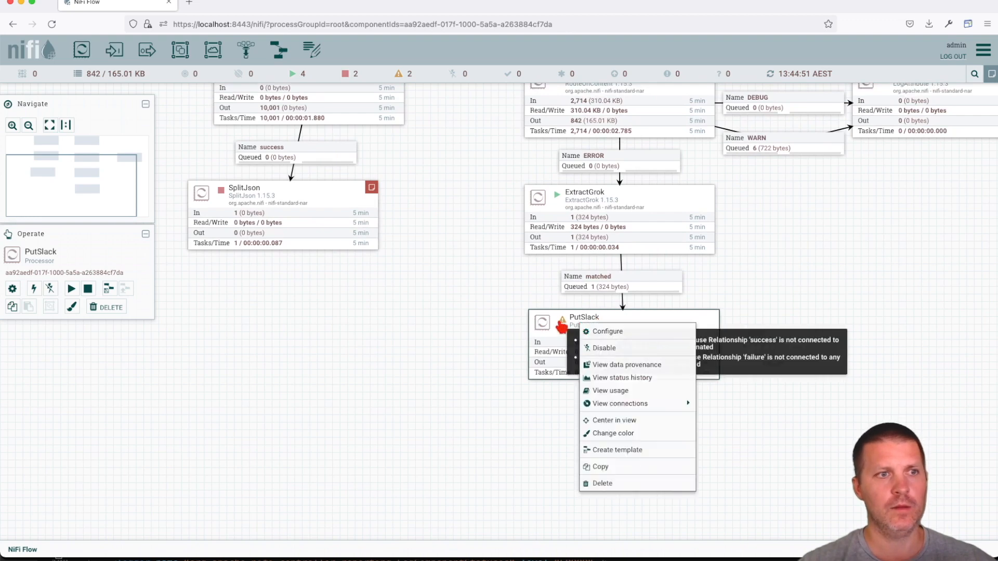
{"action": "mouse_move", "coordinate": [562, 323]}
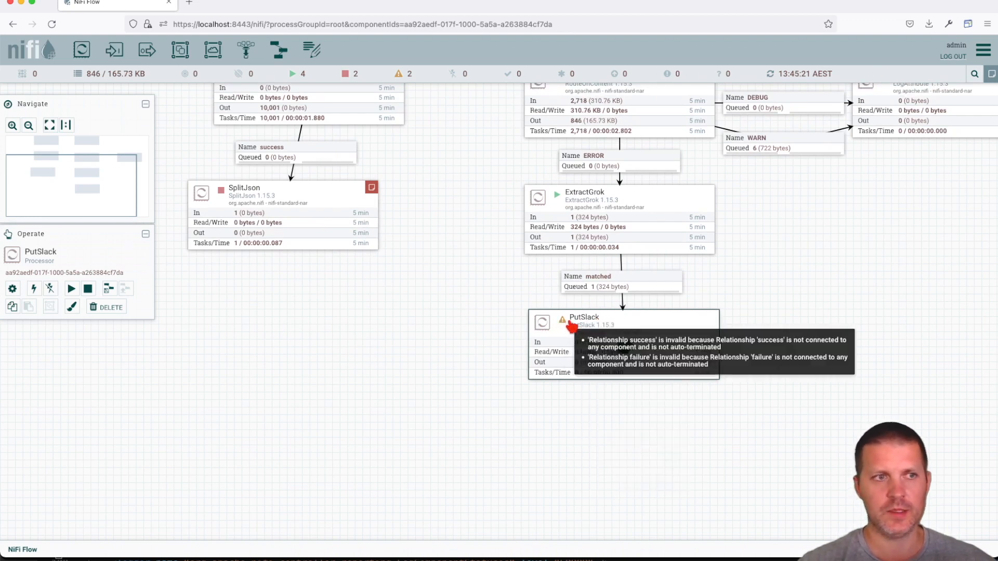
{"action": "double_click", "coordinate": [577, 324]}
{"action": "left_click", "coordinate": [335, 214]}
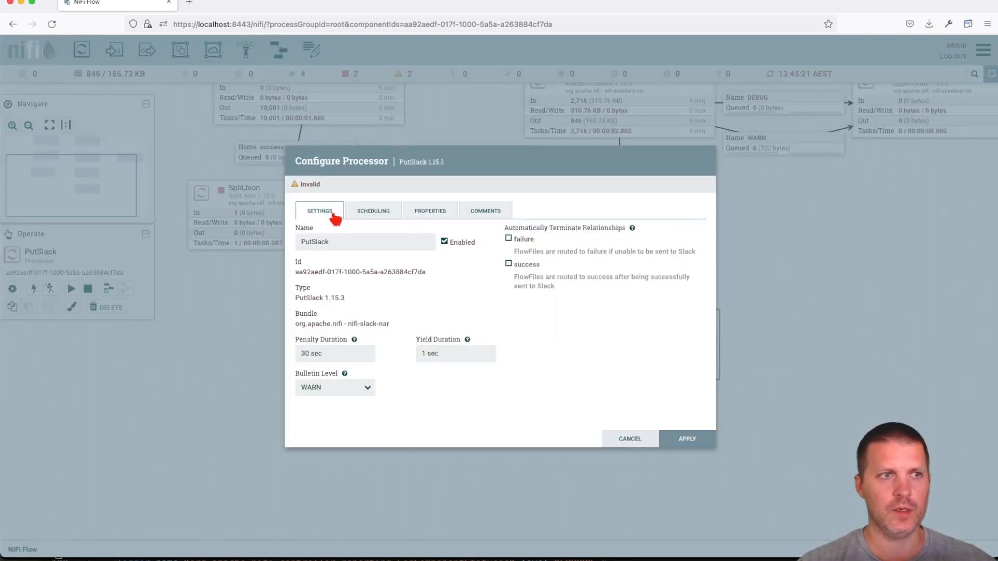
{"action": "left_click", "coordinate": [525, 240]}
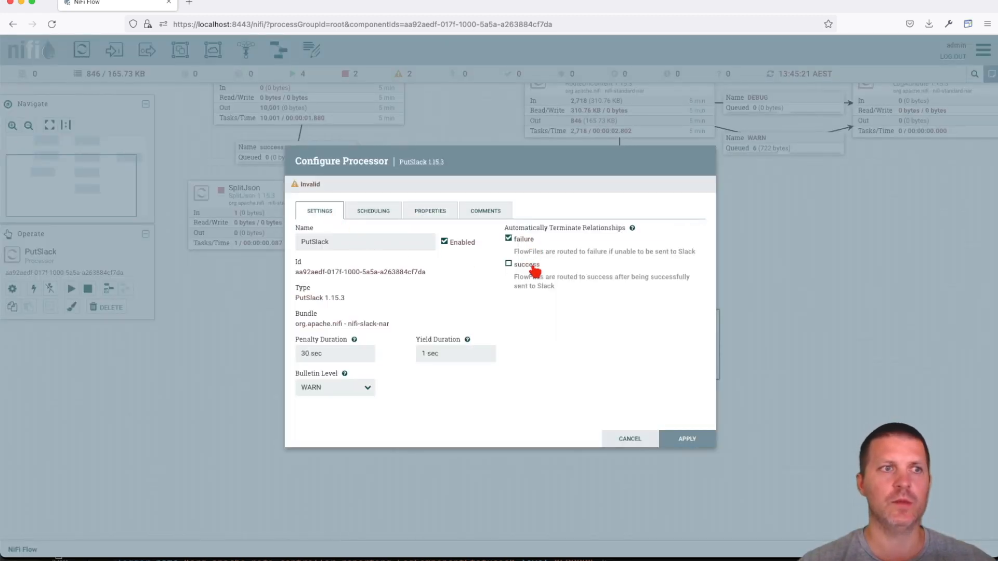
{"action": "left_click", "coordinate": [527, 265]}
{"action": "left_click", "coordinate": [687, 438]}
Step: Refresh the canvas, start the PutSlack processor, and refresh the flow again to update its status
{"action": "right_click", "coordinate": [400, 339]}
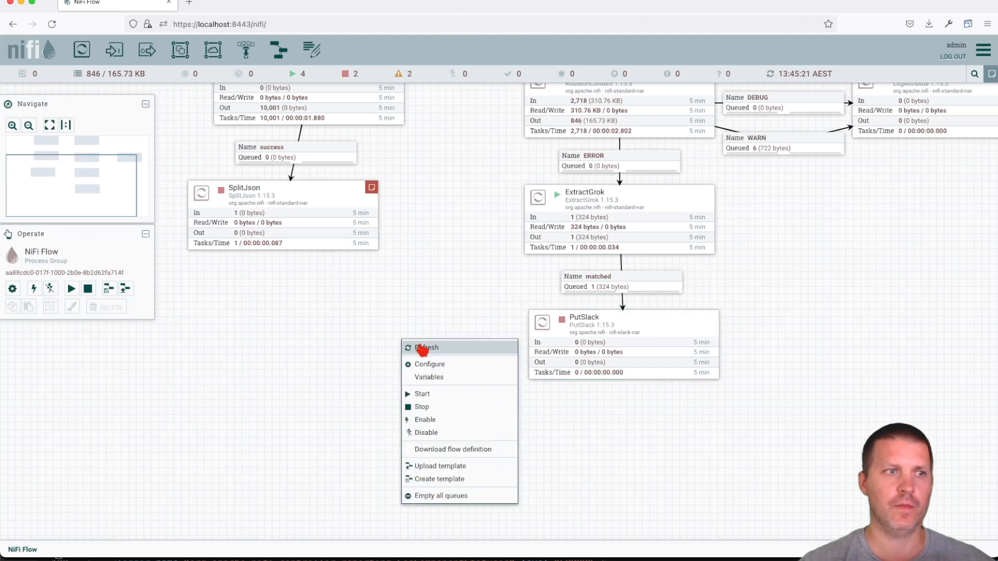
{"action": "left_click", "coordinate": [423, 345]}
{"action": "right_click", "coordinate": [568, 353]}
{"action": "left_click", "coordinate": [581, 368]}
{"action": "right_click", "coordinate": [397, 301]}
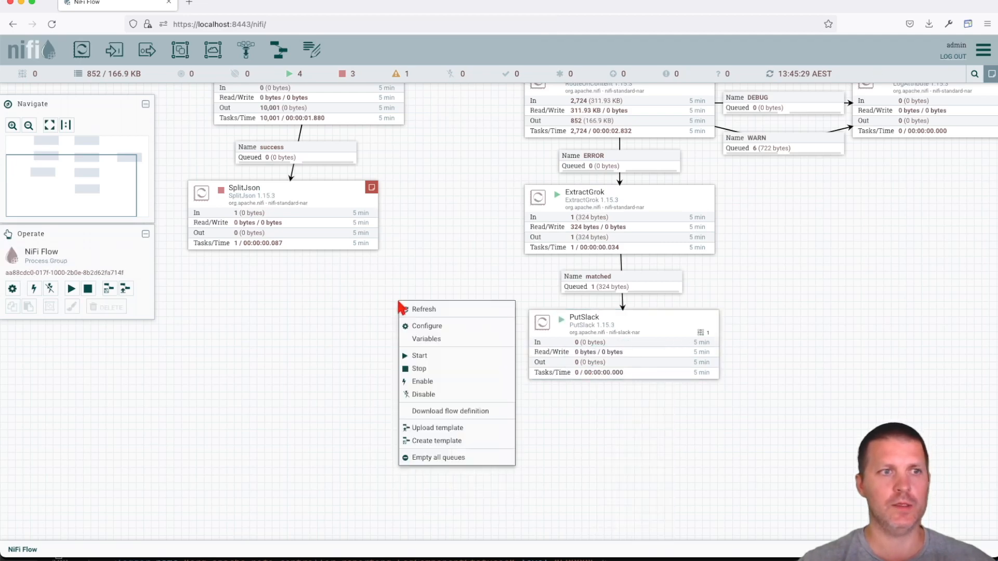
{"action": "left_click", "coordinate": [411, 307]}
Step: Switch to Slack and examine the newest incoming-webhook post in #demo-logging, including its timestamp, service thread and error message
{"action": "key", "text": "super+Tab"}
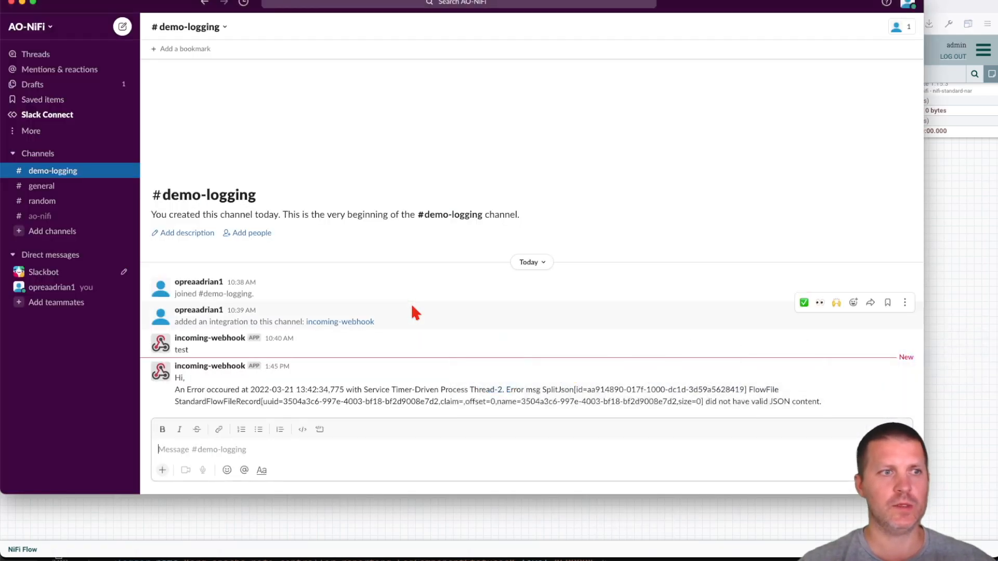
{"action": "left_click_drag", "start_coordinate": [821, 401], "coordinate": [178, 391]}
{"action": "left_click_drag", "start_coordinate": [253, 389], "coordinate": [358, 390]}
{"action": "left_click", "coordinate": [390, 391]}
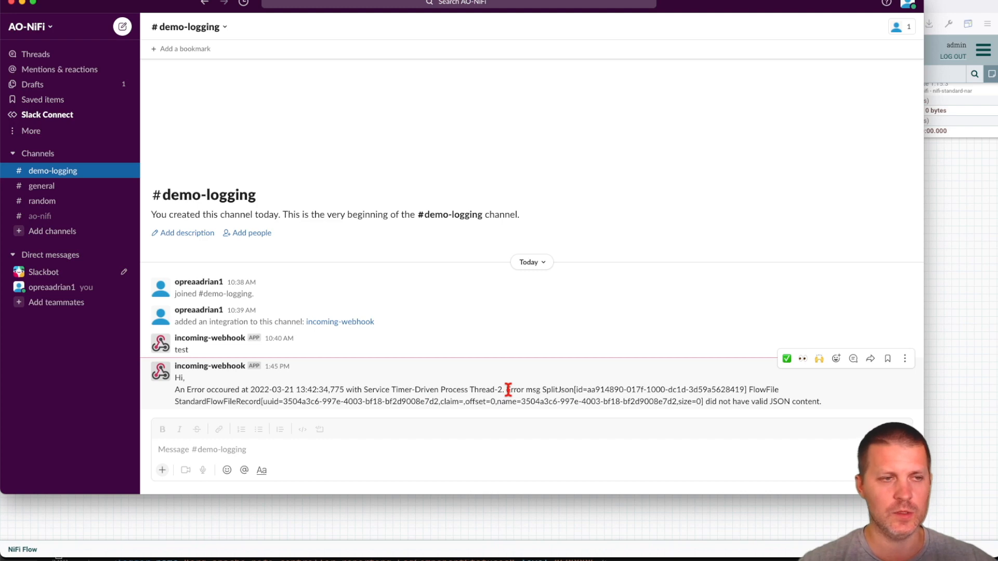
{"action": "left_click_drag", "start_coordinate": [503, 391], "coordinate": [832, 401]}
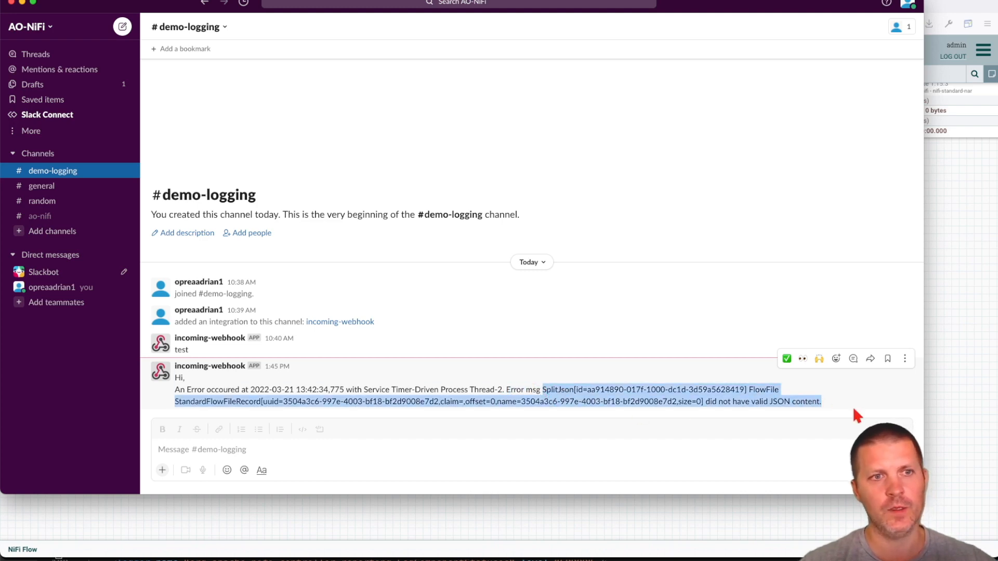
Step: Return to NiFi and line up the SplitJson and GenerateFlowFile processors so their success connection runs straight down
{"action": "left_click", "coordinate": [934, 373]}
{"action": "left_click_drag", "start_coordinate": [860, 300], "coordinate": [817, 434]}
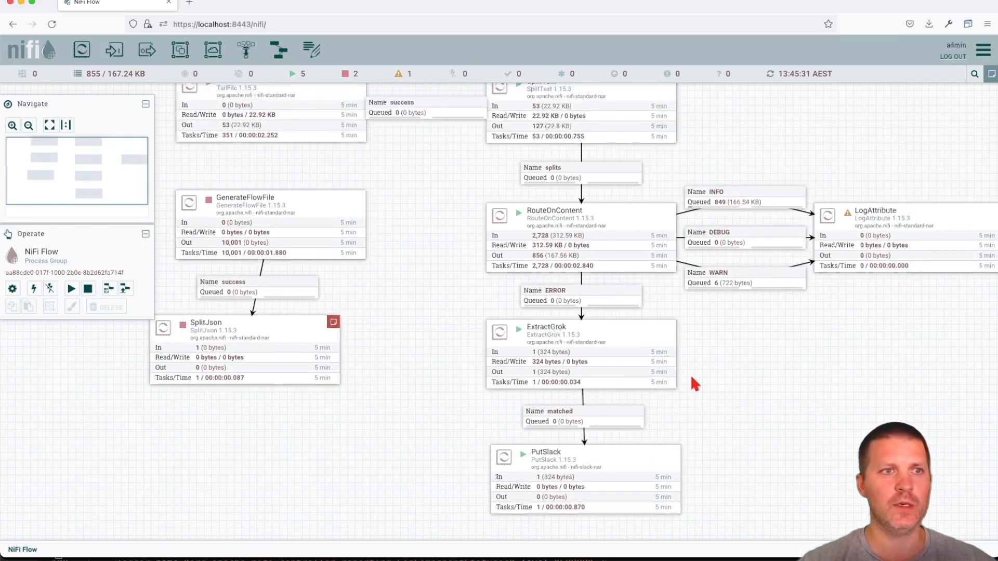
{"action": "left_click_drag", "start_coordinate": [381, 186], "coordinate": [395, 210]}
{"action": "left_click", "coordinate": [316, 244]}
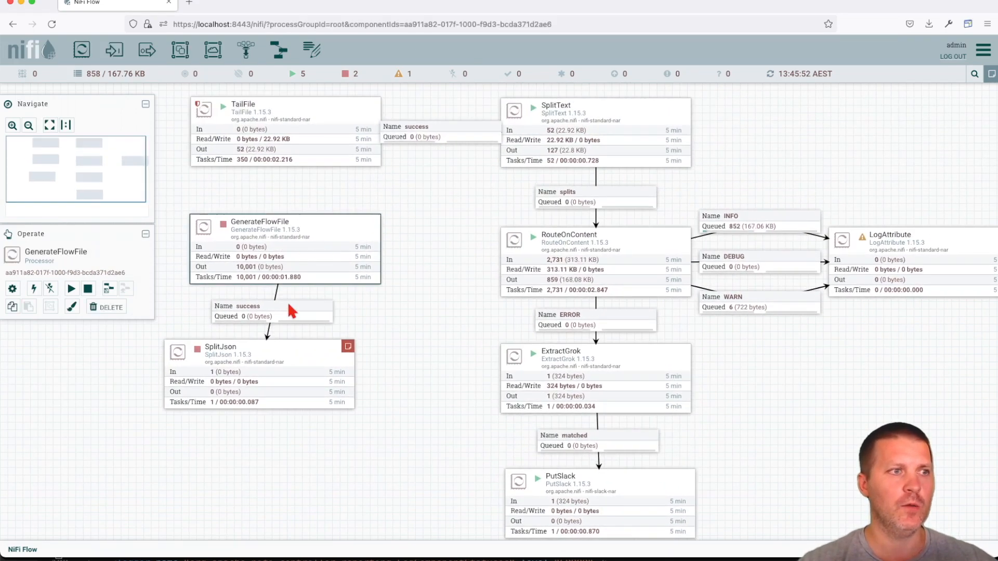
{"action": "left_click", "coordinate": [260, 376]}
{"action": "left_click_drag", "start_coordinate": [260, 376], "coordinate": [290, 377]}
{"action": "left_click", "coordinate": [286, 311]}
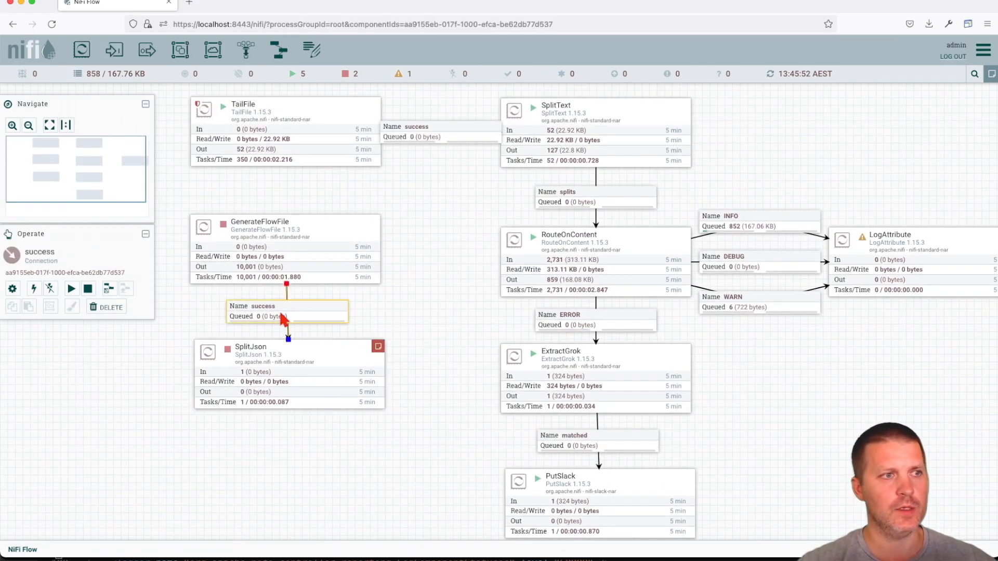
{"action": "left_click_drag", "start_coordinate": [263, 267], "coordinate": [267, 267]}
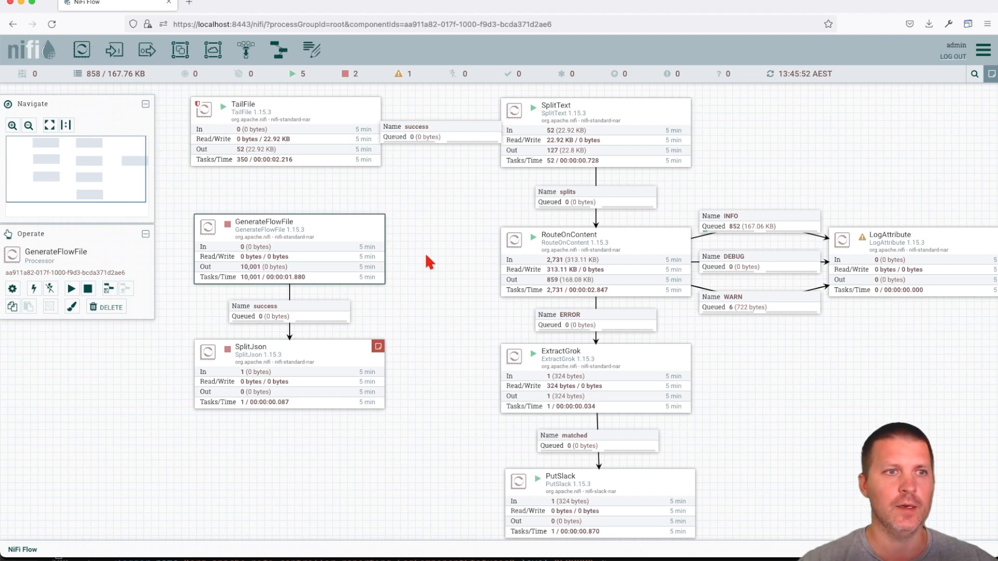
Step: Align the PutSlack processor directly beneath ExtractGrok so the matched connection runs vertically
{"action": "left_click_drag", "start_coordinate": [450, 405], "coordinate": [446, 381]}
{"action": "left_click", "coordinate": [525, 462]}
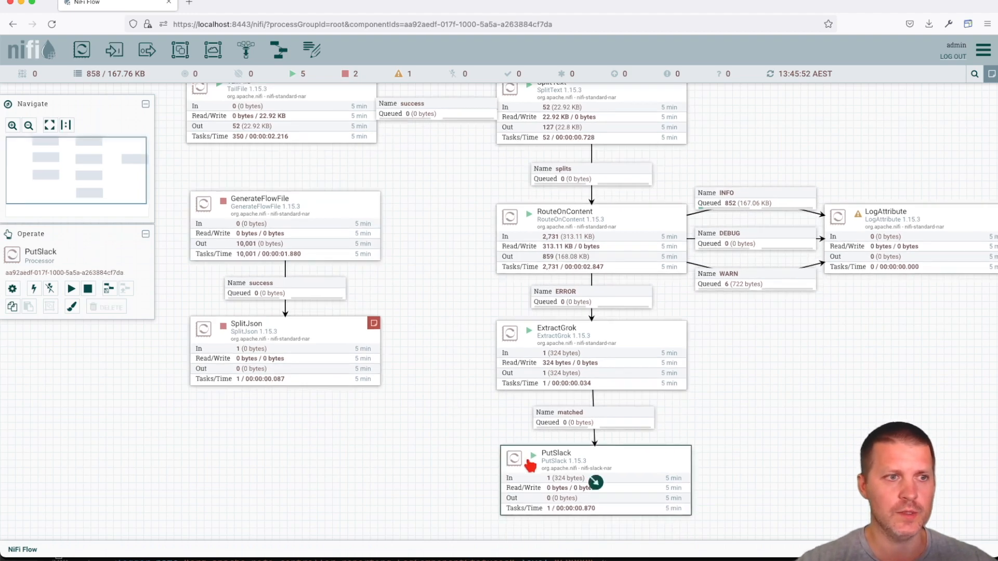
{"action": "left_click_drag", "start_coordinate": [525, 463], "coordinate": [520, 463]}
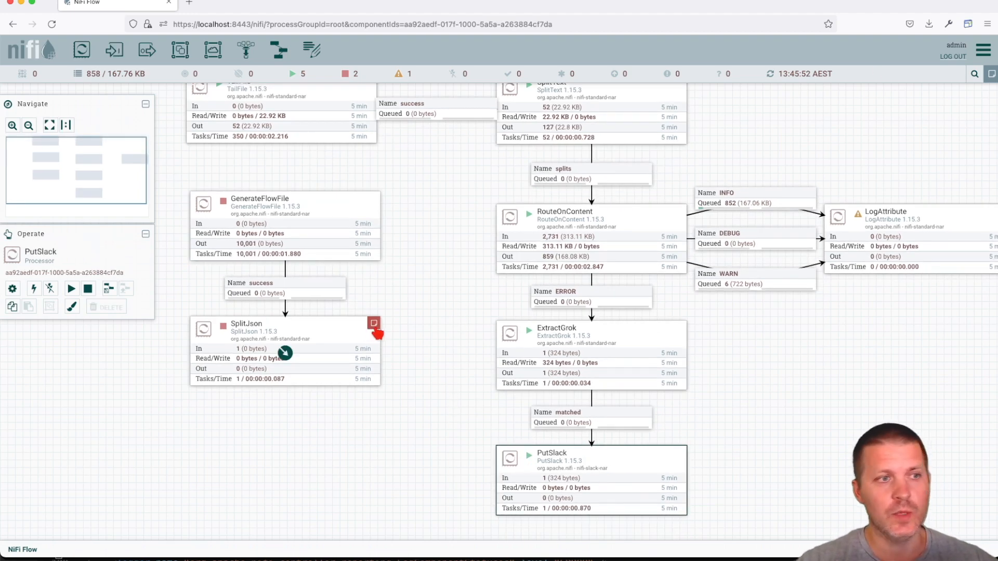
Step: Open the NiFi Bulletin Board, examine the logged SplitJson error, and return to the flow canvas
{"action": "mouse_move", "coordinate": [377, 333]}
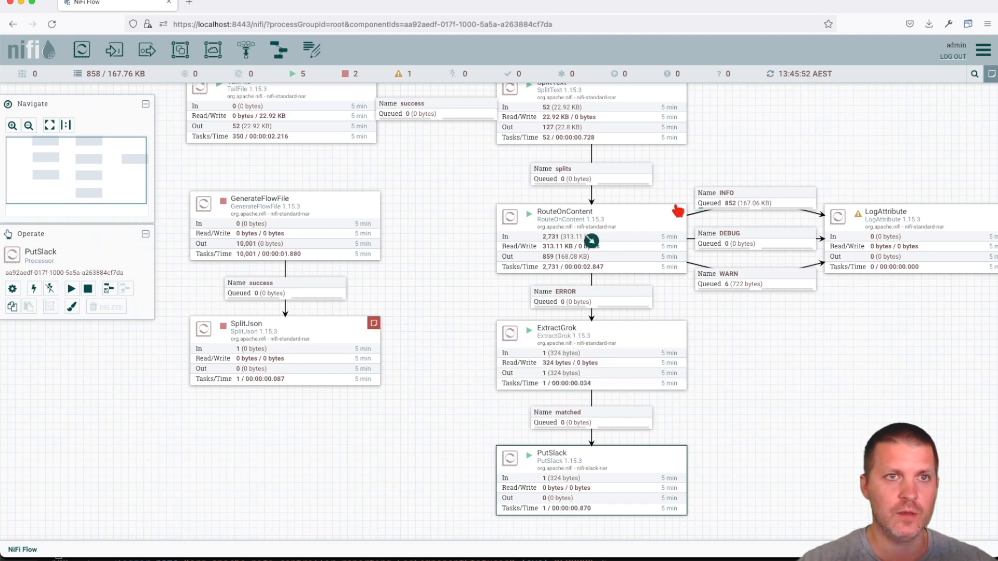
{"action": "left_click", "coordinate": [983, 50]}
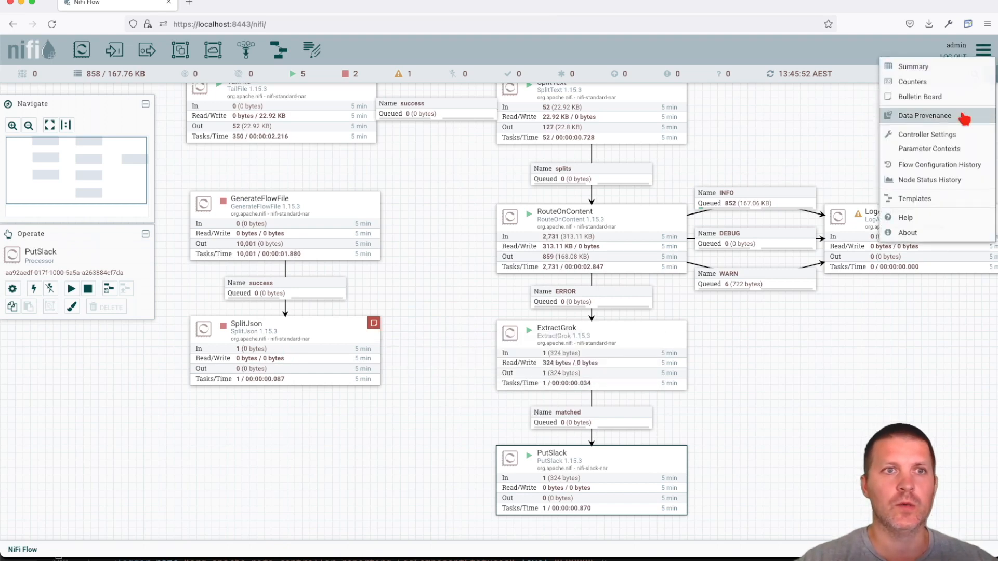
{"action": "left_click", "coordinate": [934, 97]}
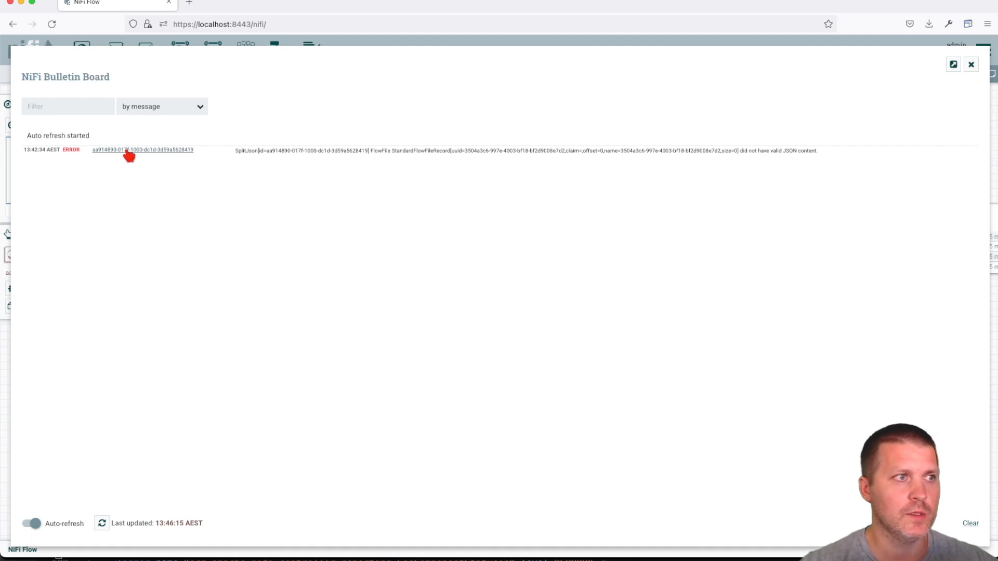
{"action": "left_click", "coordinate": [971, 65]}
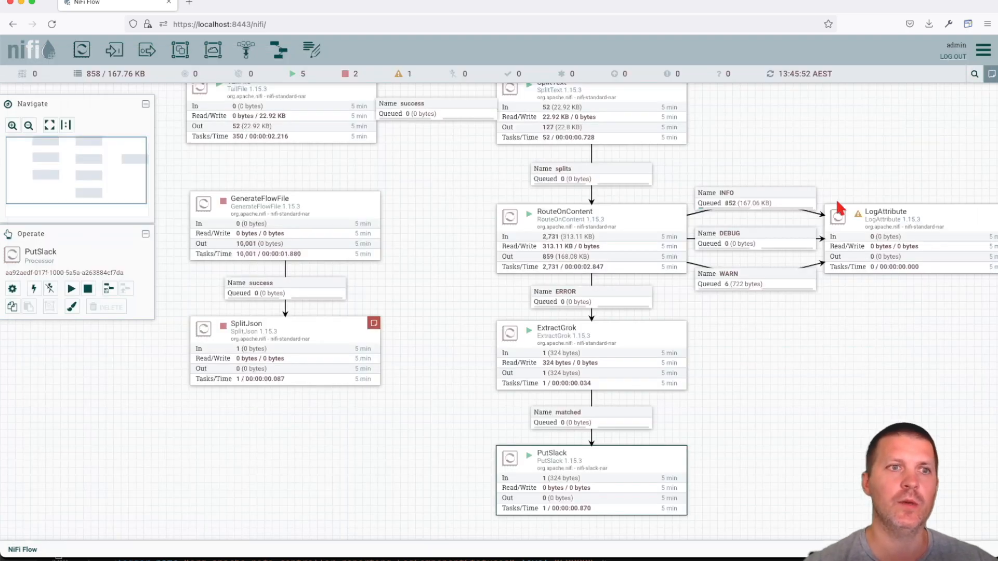
{"action": "left_click_drag", "start_coordinate": [424, 256], "coordinate": [425, 269]}
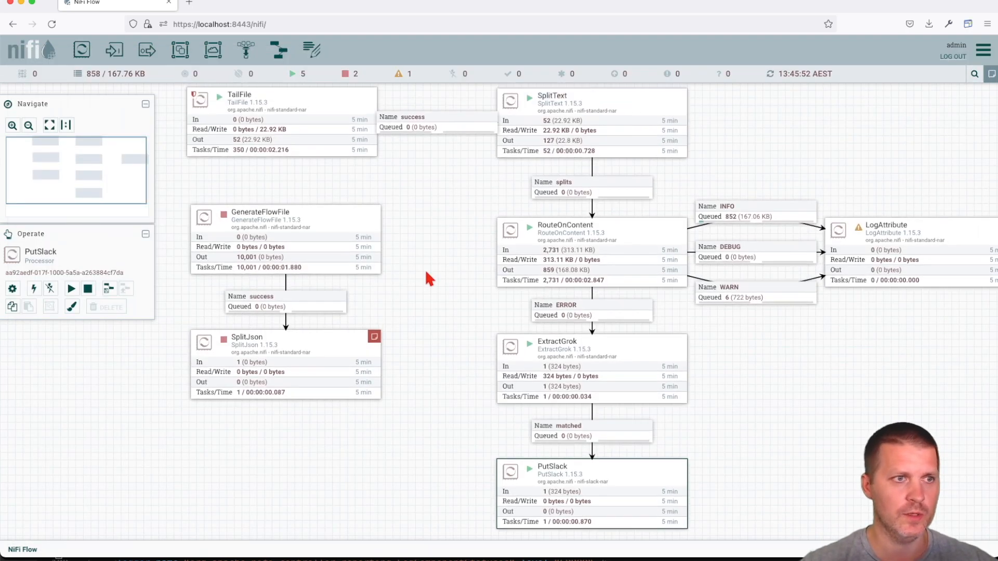